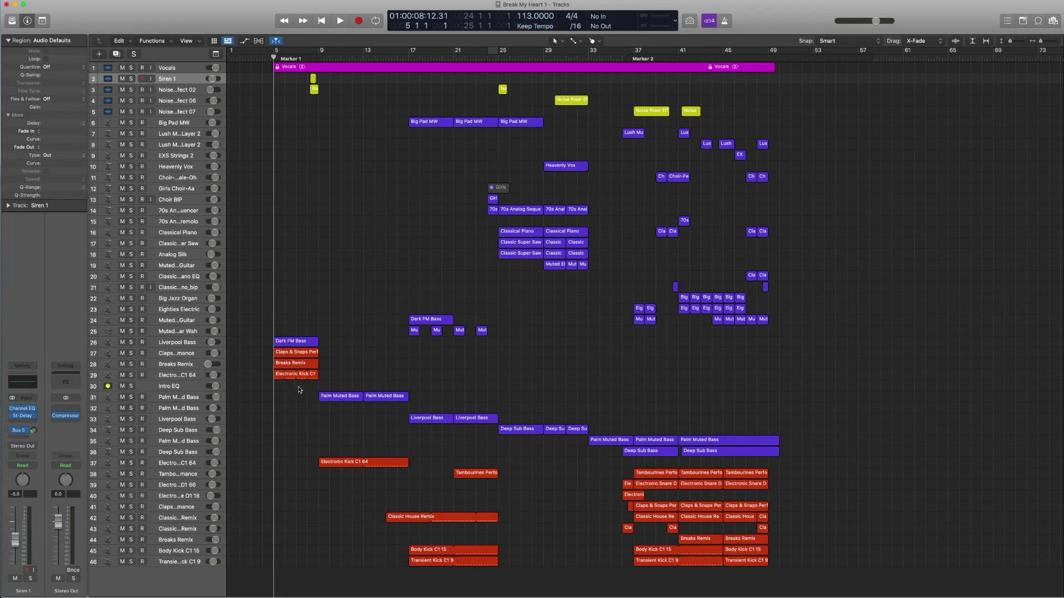
Select in turn the three intro drum regions, the Dark FM Bass region, and the siren and noise effect regions
left_click_drag(340, 380, 282, 359)
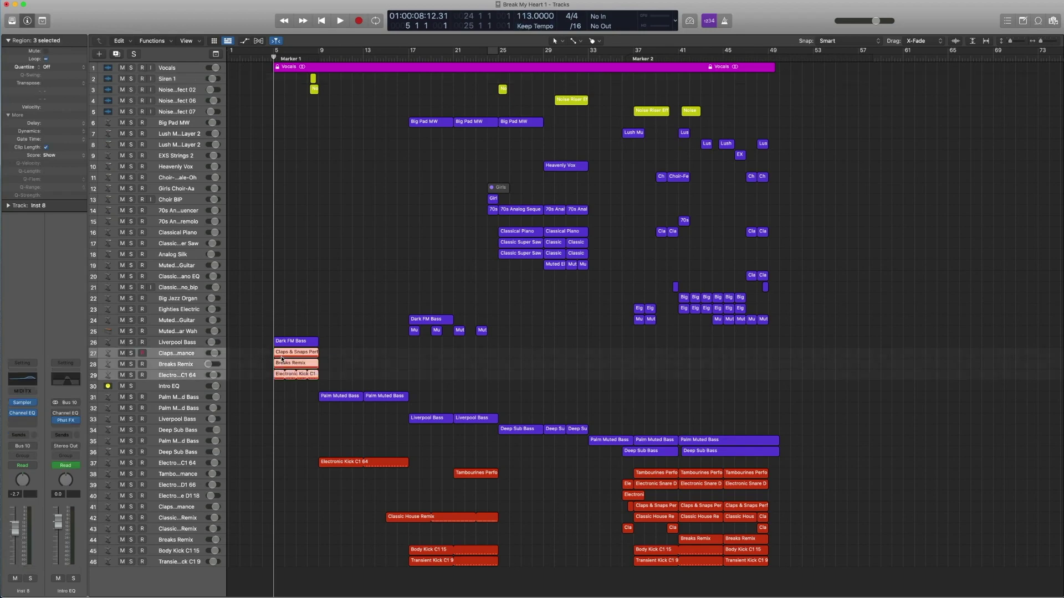
left_click(287, 346)
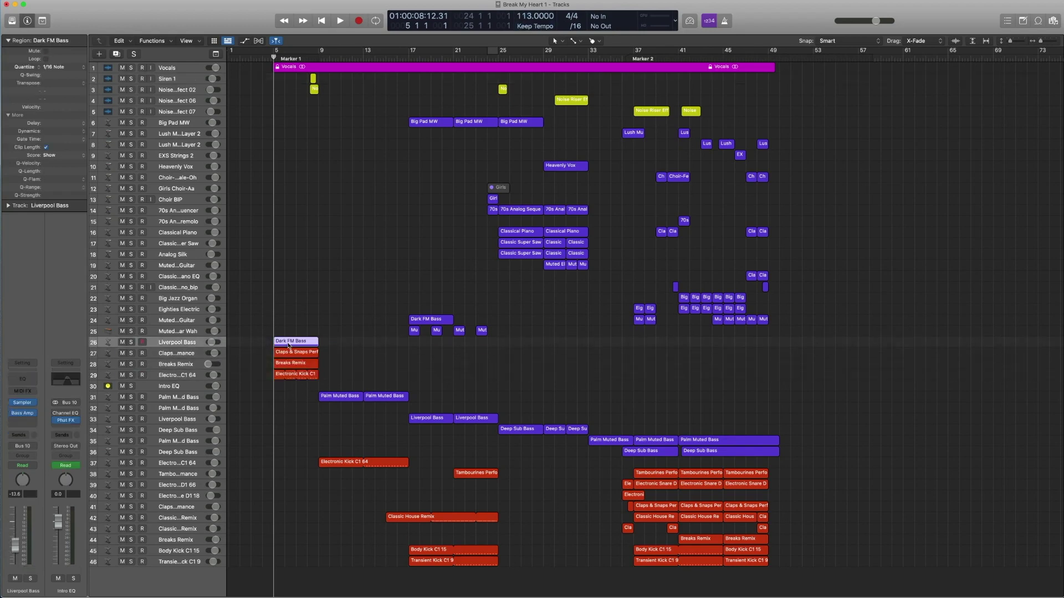
left_click_drag(726, 112, 266, 75)
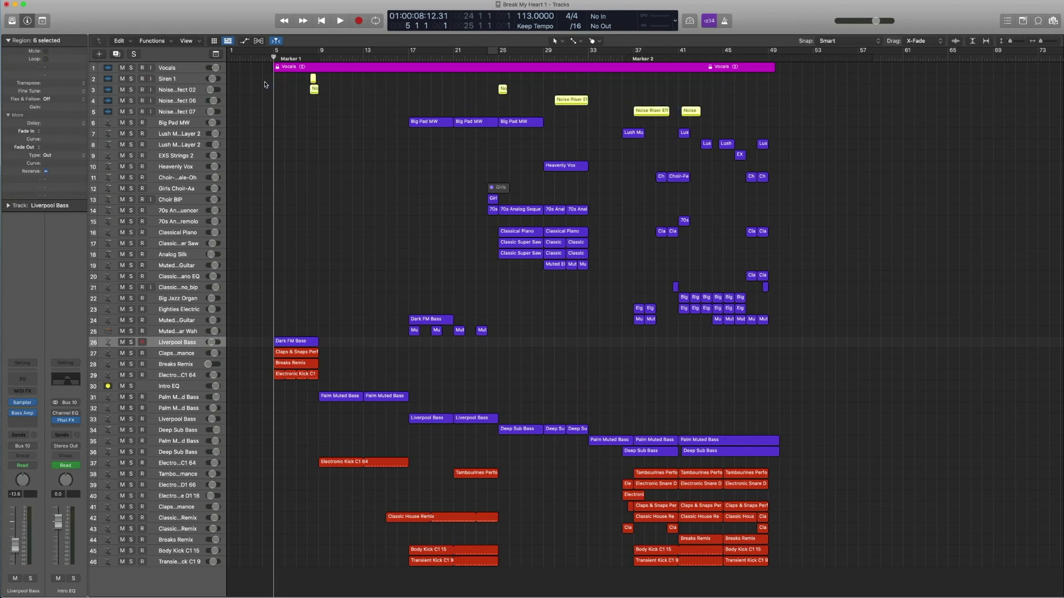
Clear the region selection and play the arrangement from bar 5 until past its end, then stop playback
left_click(294, 132)
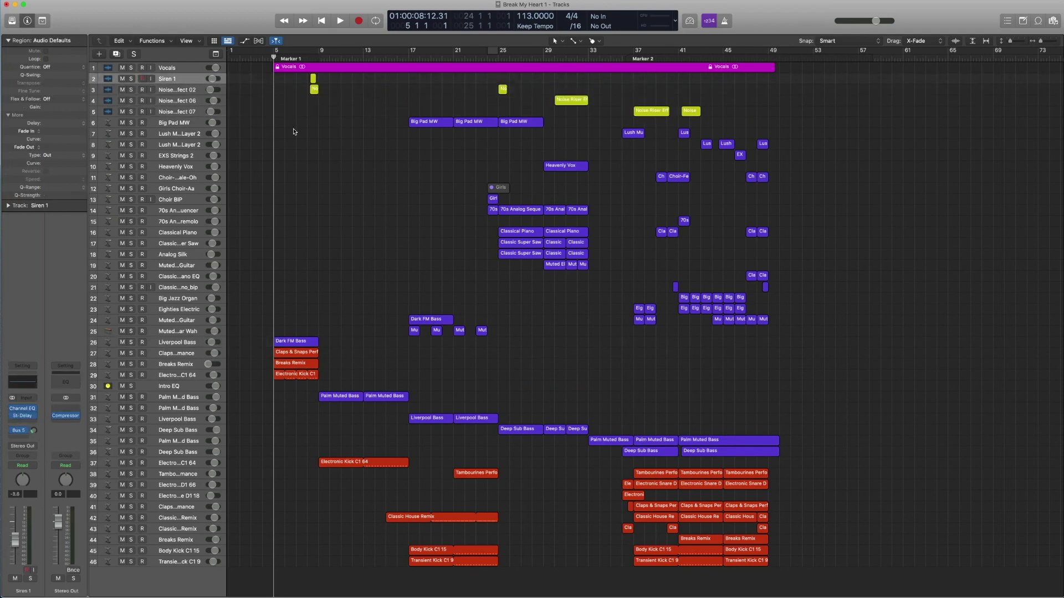
key("space")
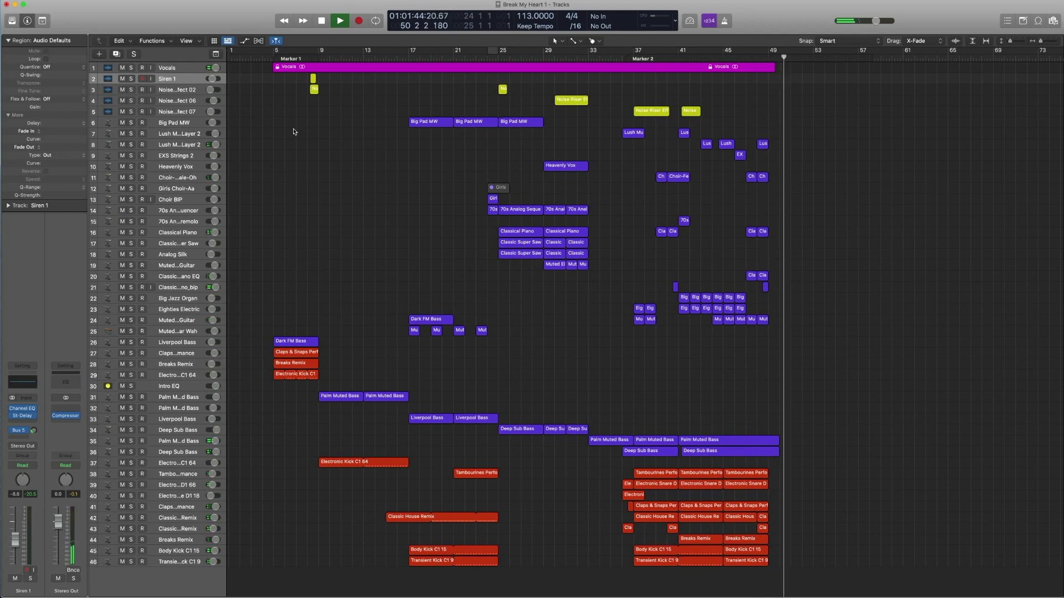
key("space")
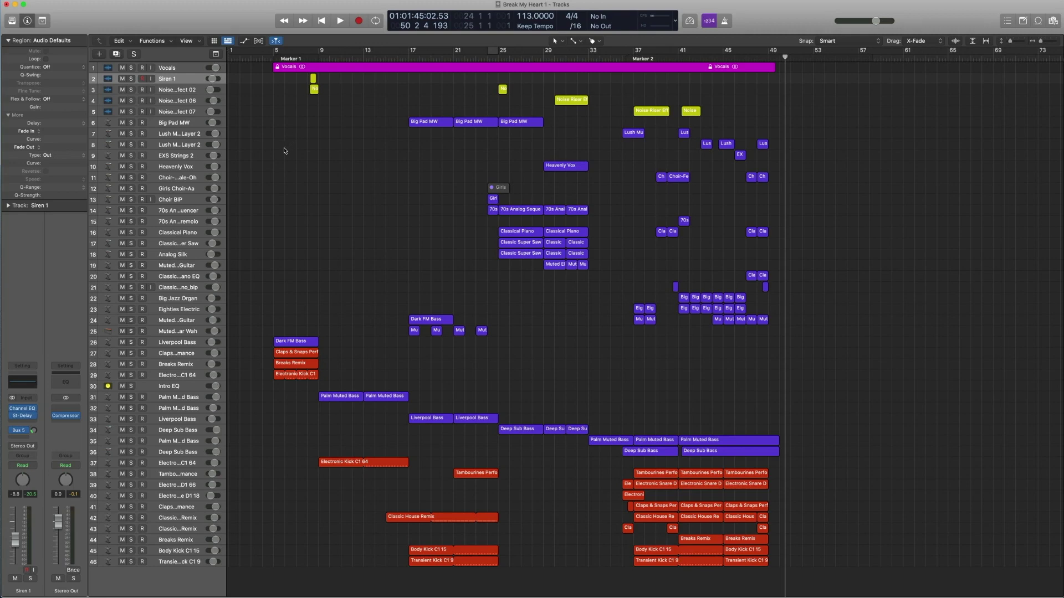
Zoom in on the four intro regions between bars 5 and 9 on tracks 26 to 29
scroll(294, 323, "down", 1)
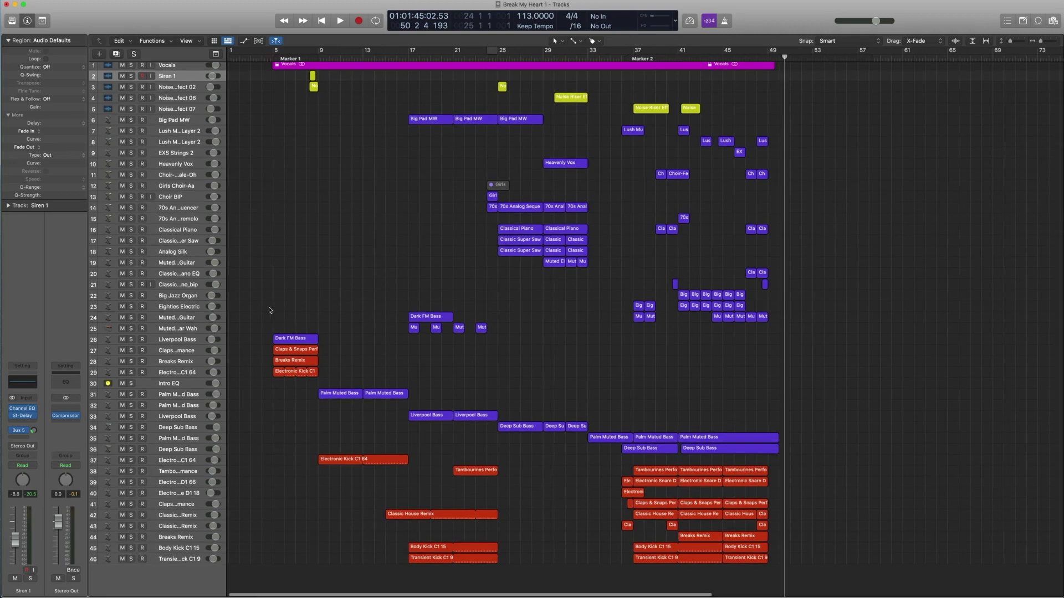
left_click_drag(260, 312, 318, 413)
left_click(333, 335)
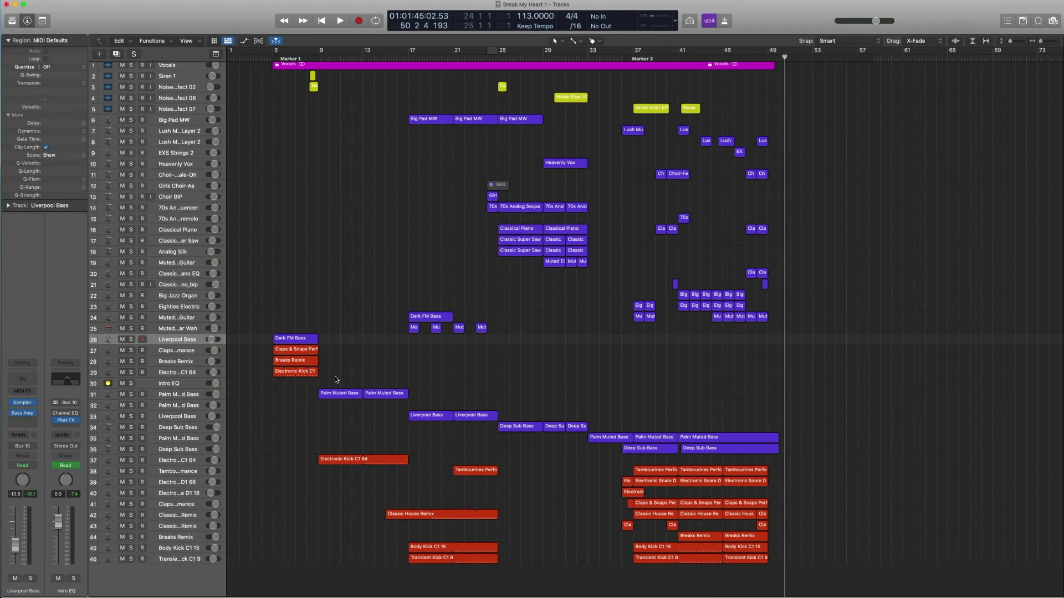
left_click_drag(336, 380, 246, 299)
scroll(263, 330, "down", 1)
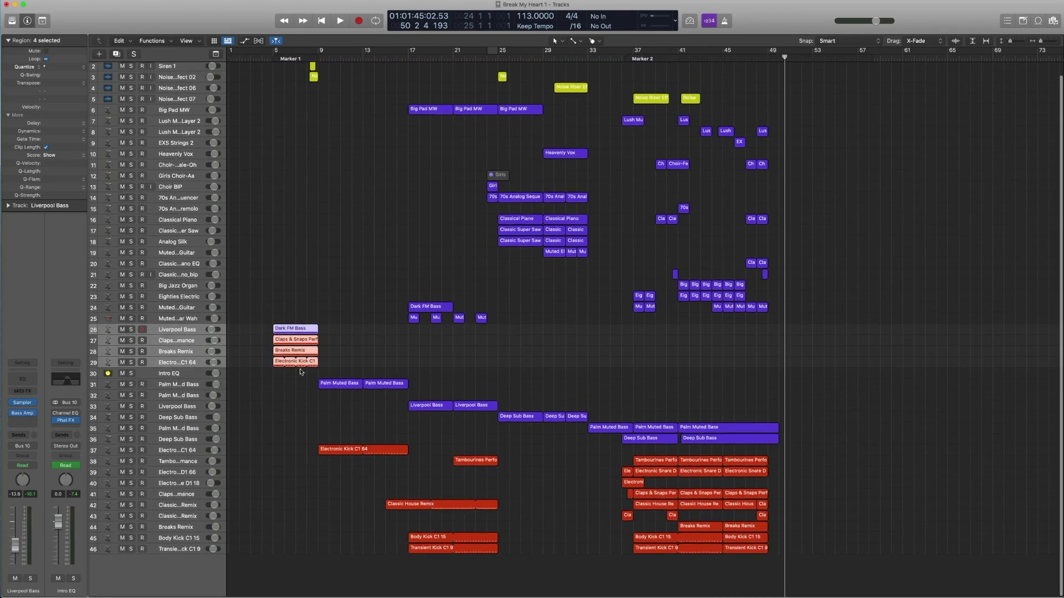
left_click_drag(363, 439, 259, 282)
Solo the Dark FM Bass region and rename it after its track, Liverpool Bass
left_click(417, 231)
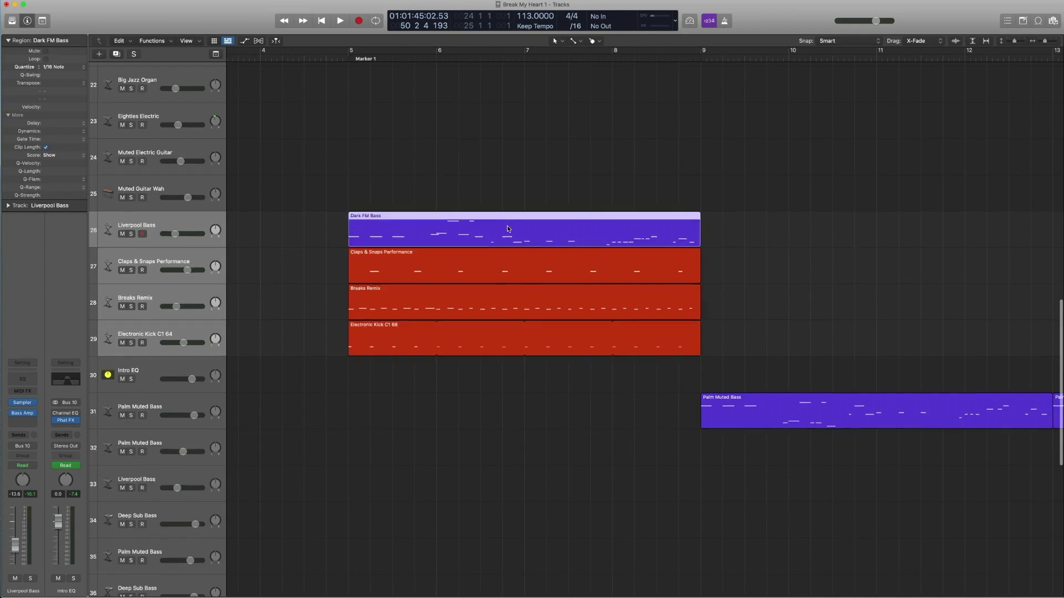
key("ctrl+s")
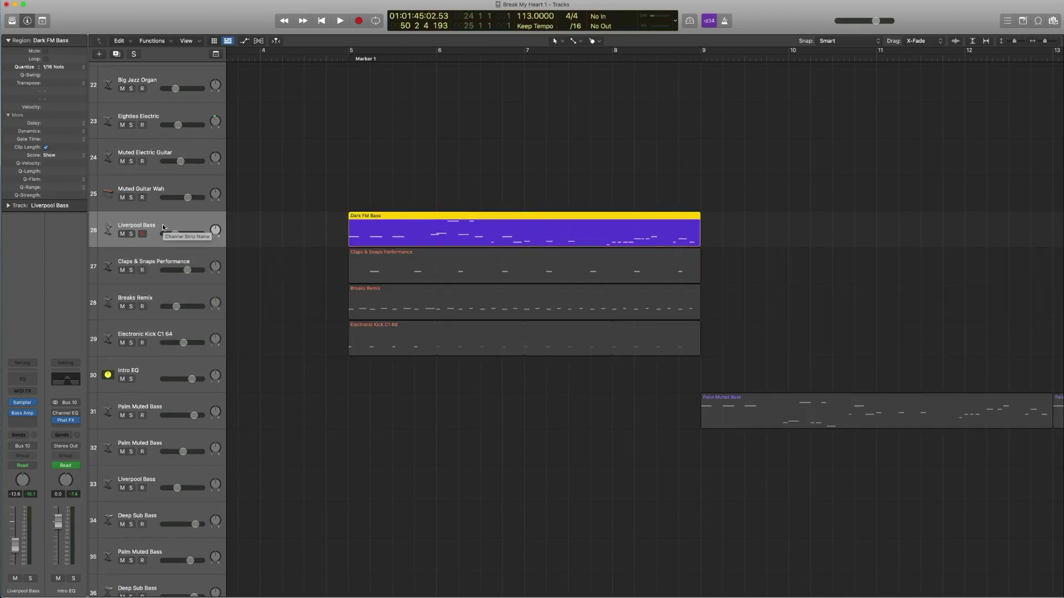
key("alt+shift+n")
Open the Sampler instrument of the Liverpool Bass track, look through its preset options, and close it
mouse_move(26, 403)
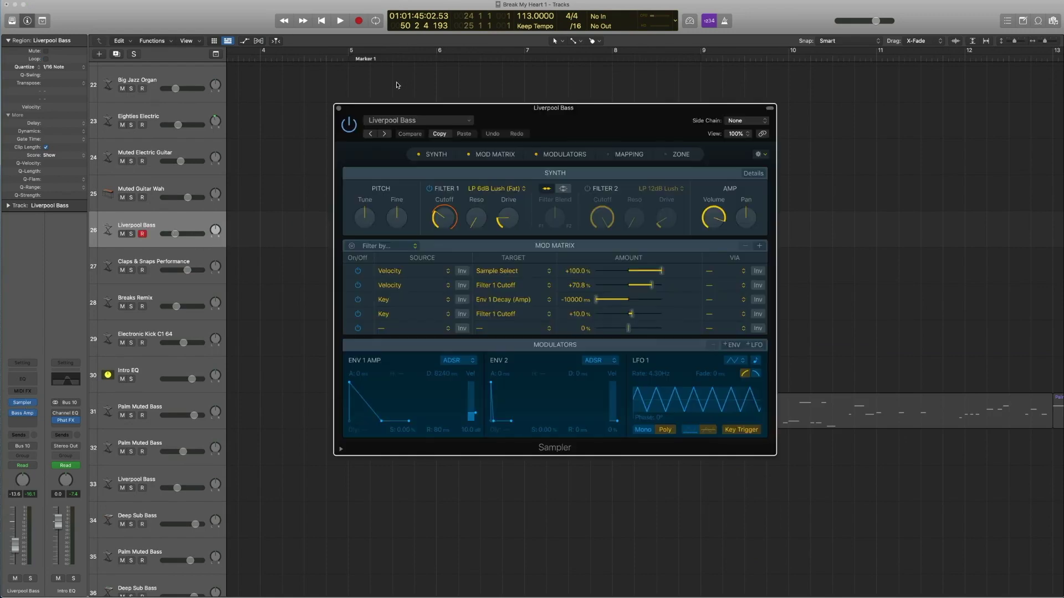
left_click(438, 121)
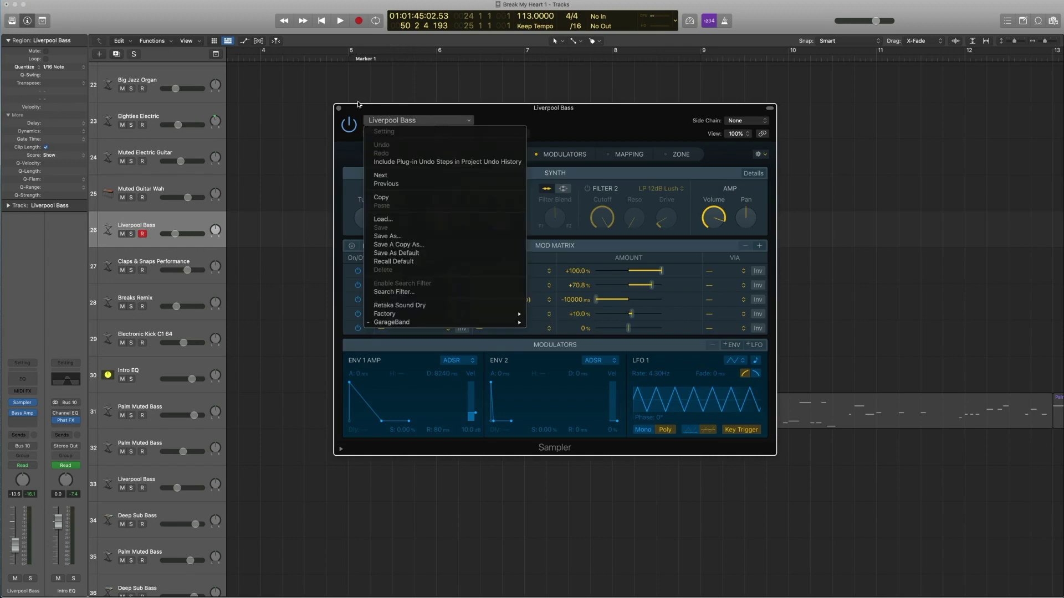
left_click(339, 108)
left_click(339, 108)
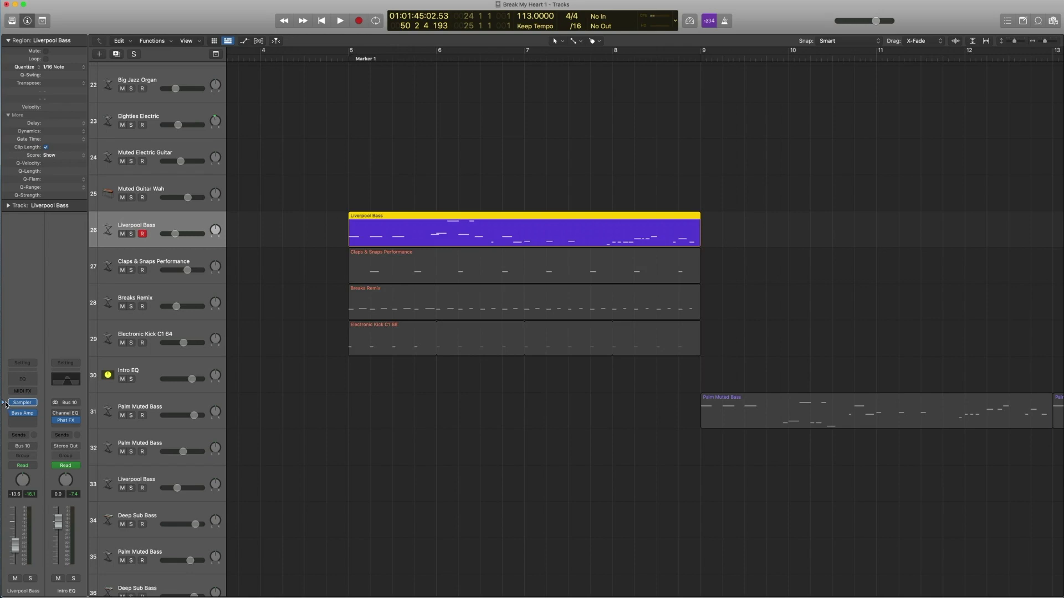
Show the Library, widen it to fit two columns, and browse the Sampler's GarageBand sounds
left_click(12, 20)
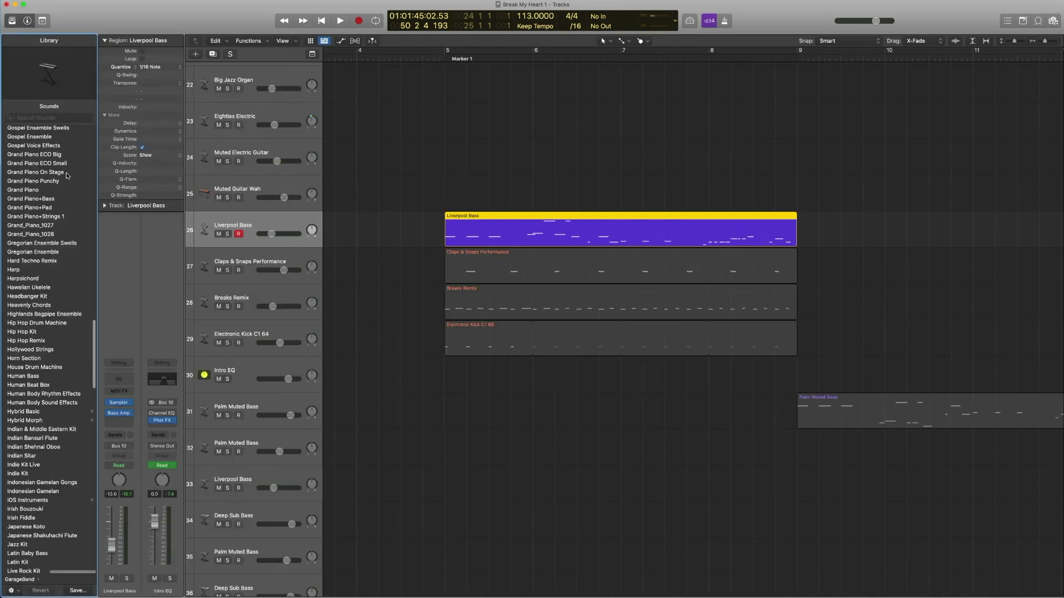
left_click_drag(97, 367, 167, 363)
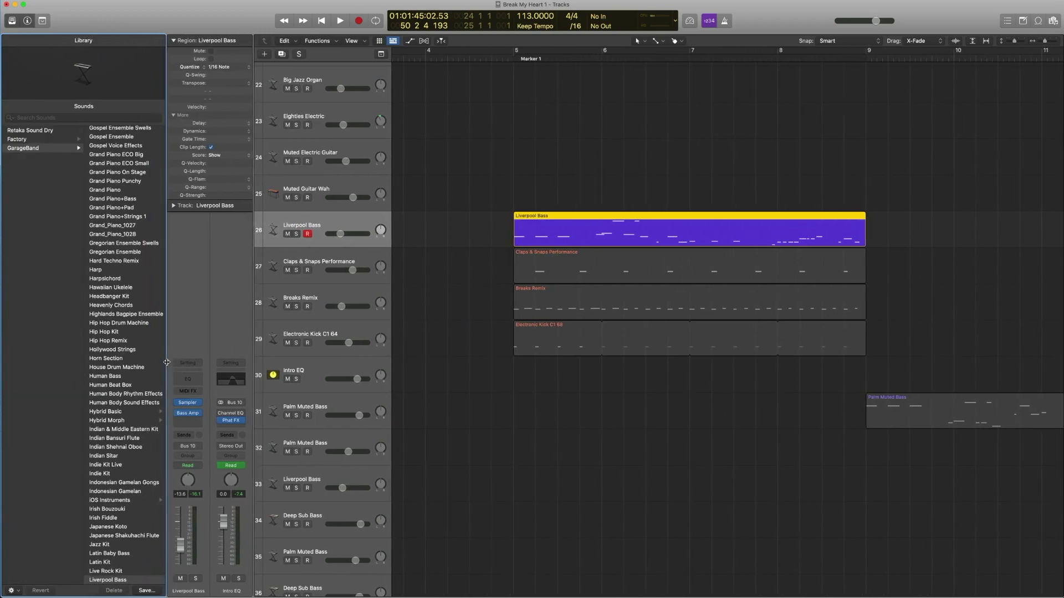
left_click(171, 403)
scroll(86, 207, "down", 20)
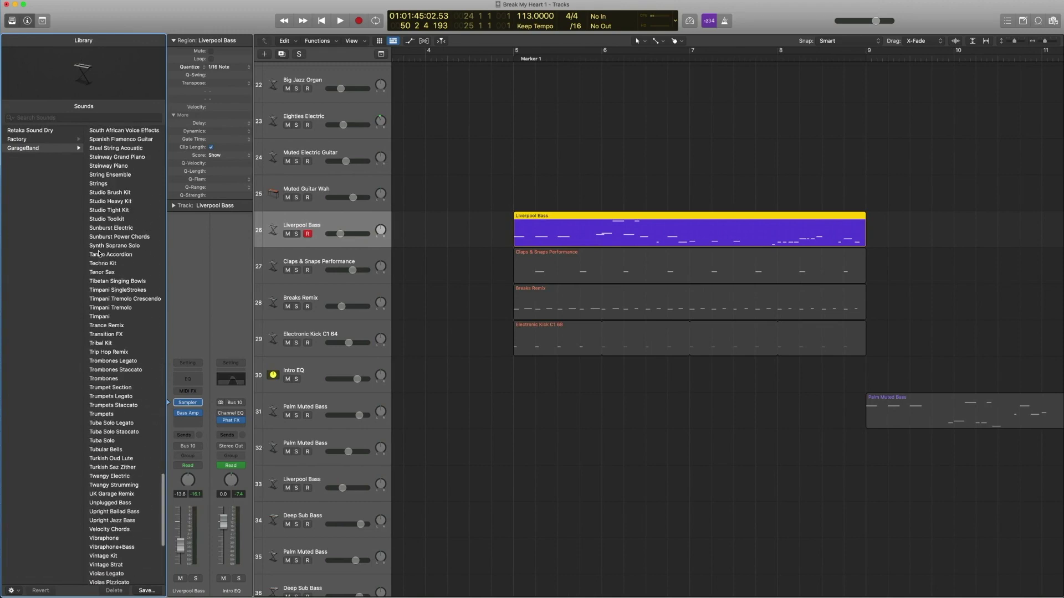
scroll(99, 253, "up", 8)
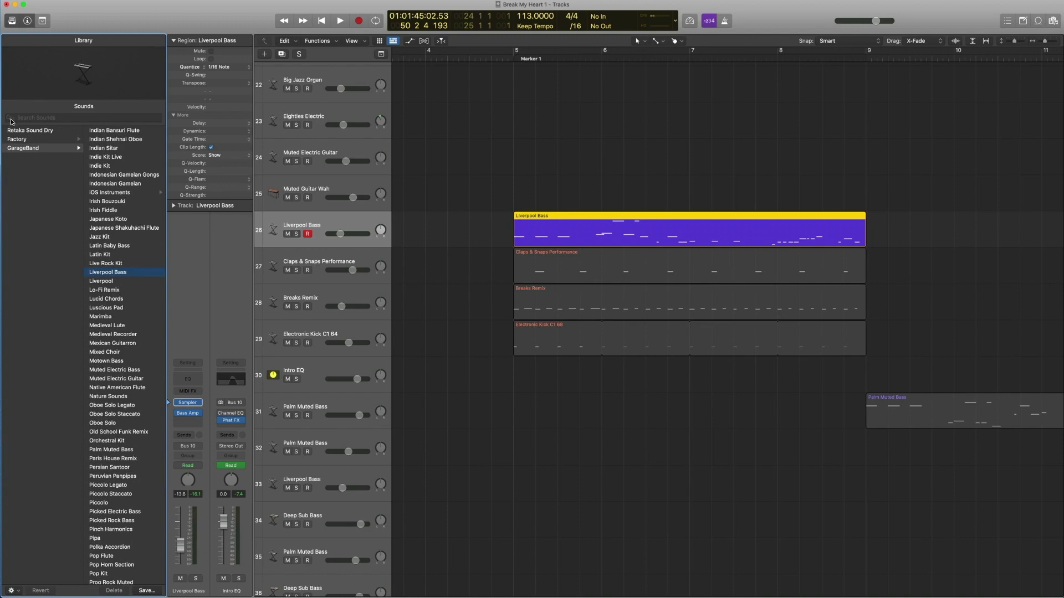
Browse the Factory bass sounds in the Library and list the Electric Bass presets
left_click(20, 139)
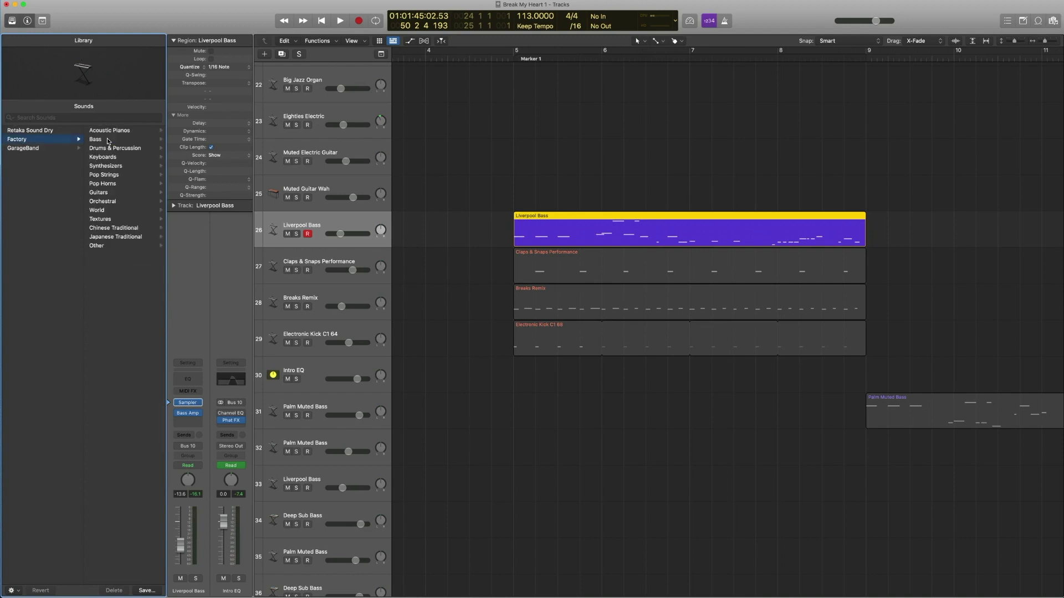
left_click(108, 140)
left_click(107, 140)
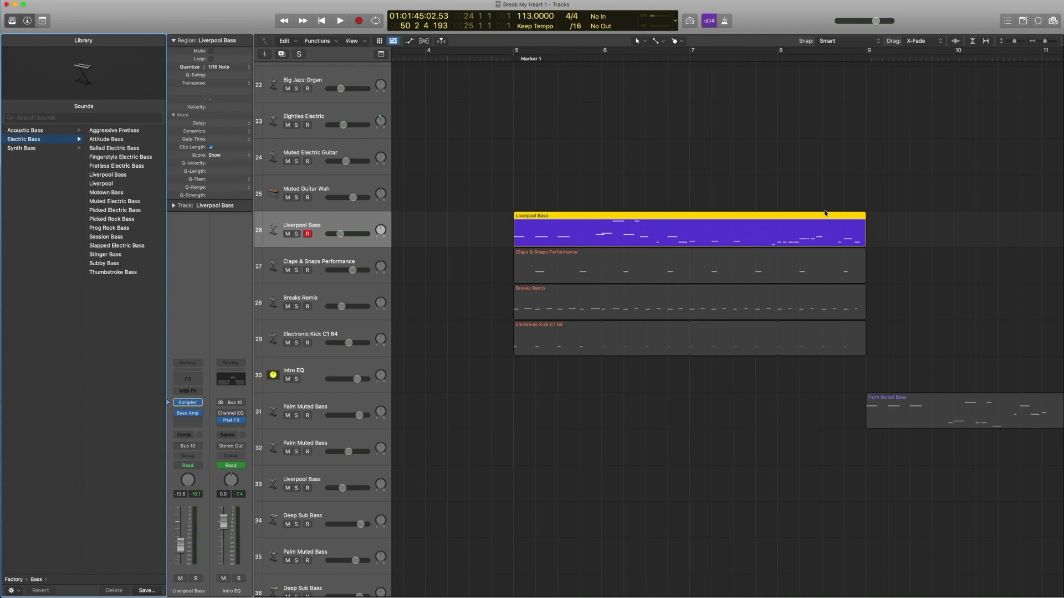
scroll(554, 233, "up", 1)
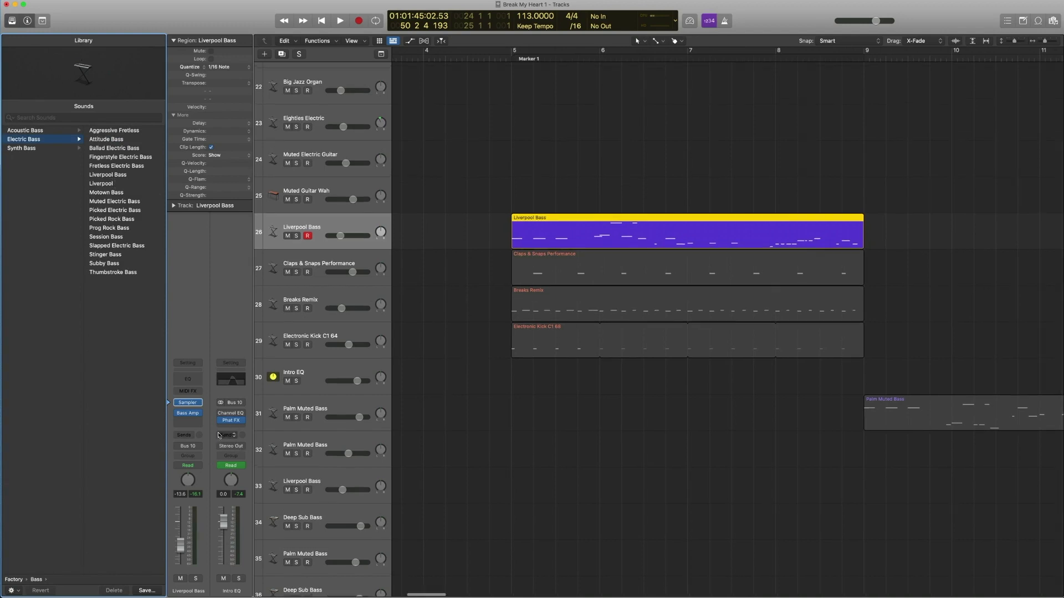
Open Bass Amp Designer on the Liverpool Bass track and examine where it sits among the Amps and Pedals plug-ins
left_click(189, 414)
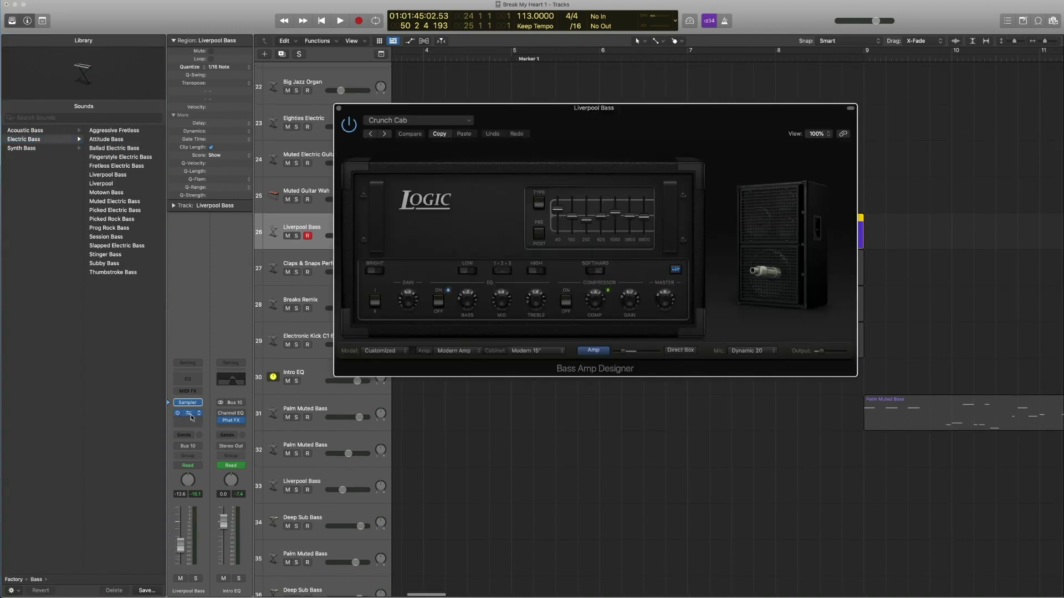
left_click(196, 413)
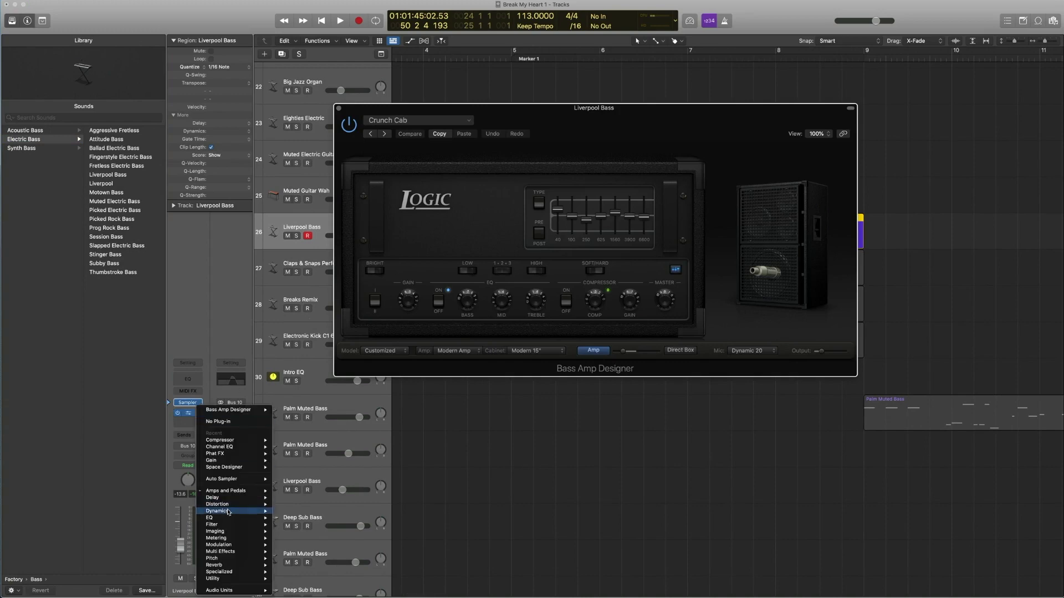
mouse_move(238, 492)
mouse_move(297, 499)
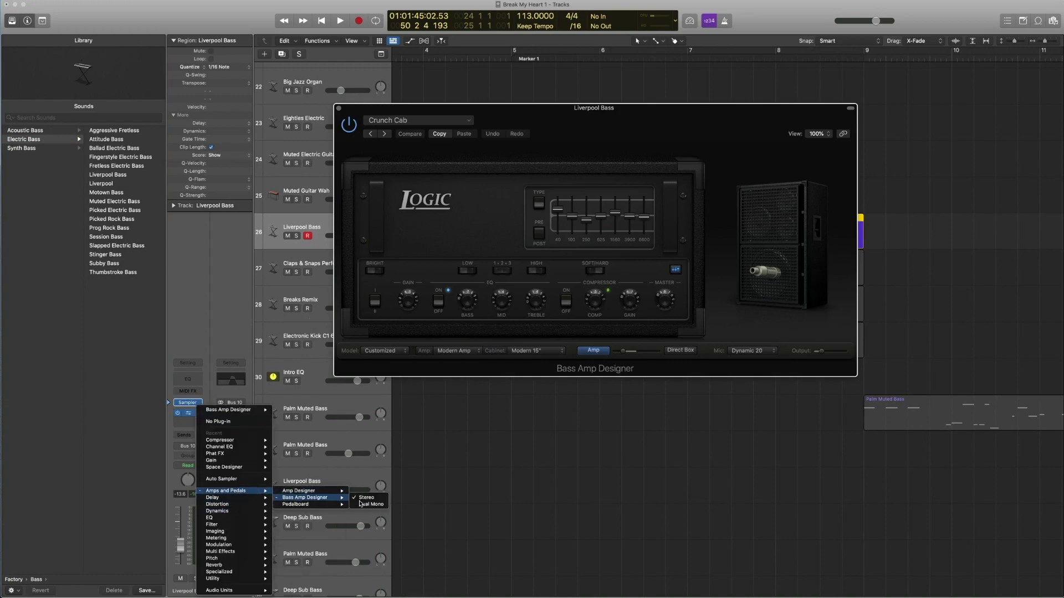
left_click(463, 387)
Bypass Bass Amp Designer on the Liverpool Bass track and close its window
left_click(470, 121)
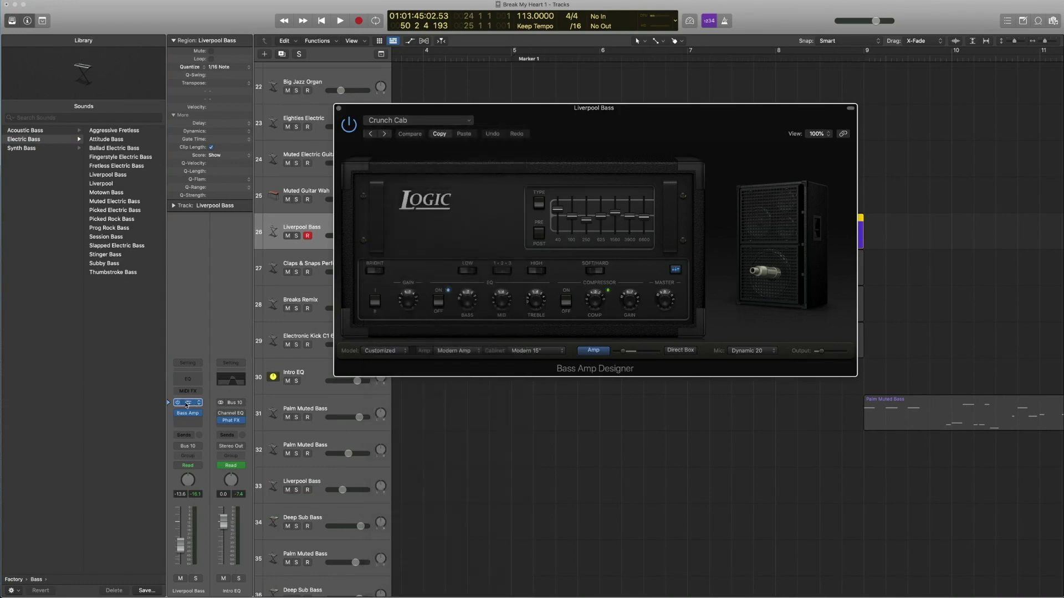
left_click(343, 98)
left_click(339, 109)
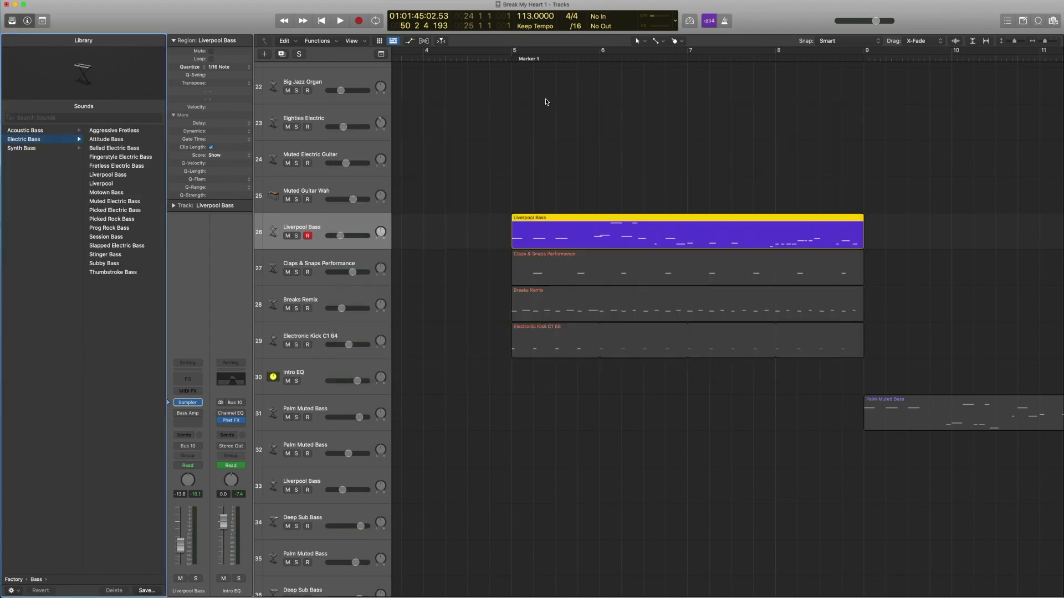
Play the soloed Liverpool Bass region from bar 5, view its notes in the Piano Roll, and close the editor
left_click(513, 58)
key("space")
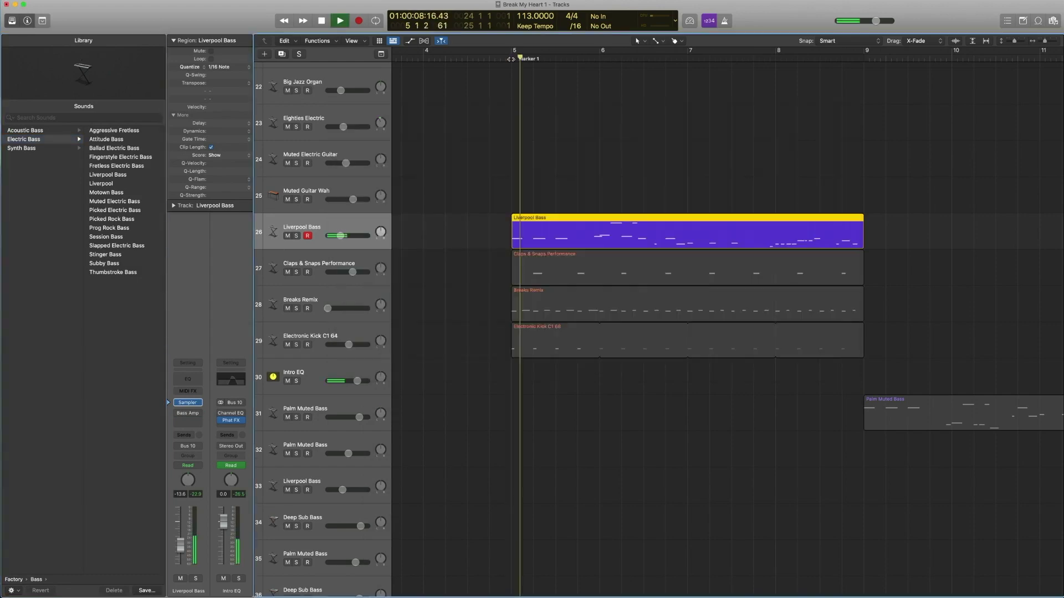
double_click(536, 219)
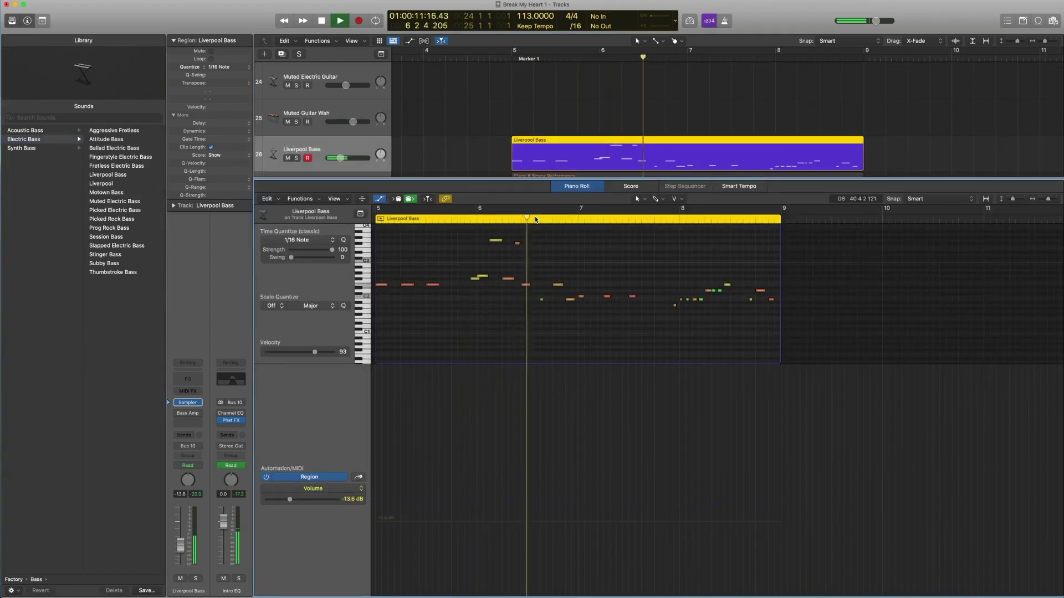
key("space")
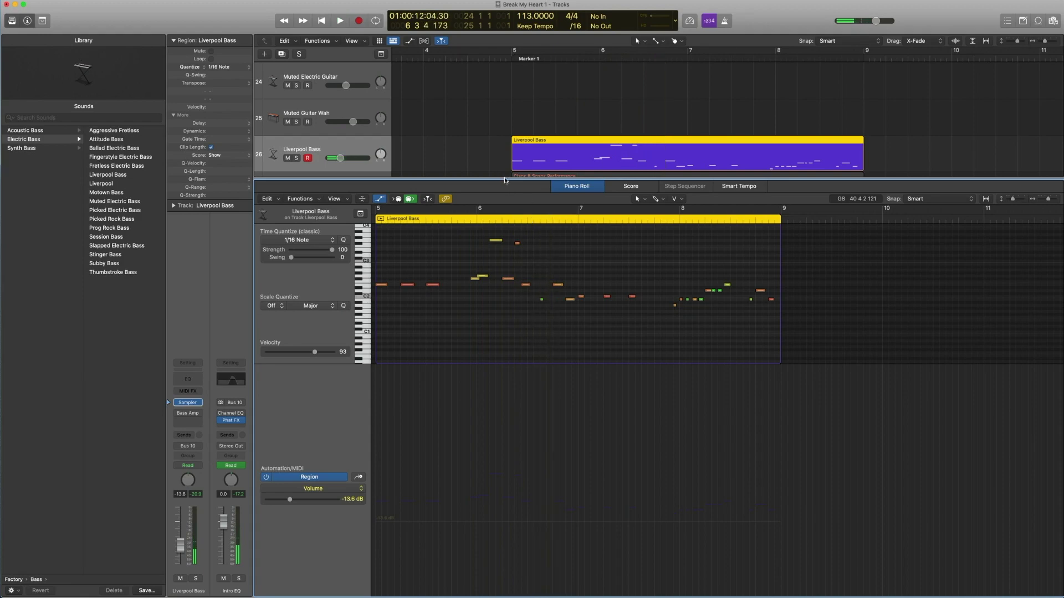
key("e")
Select the four intro regions and display track automation to examine the Intro EQ filter curve, then hide the automation
left_click(502, 165)
left_click_drag(502, 164, 842, 314)
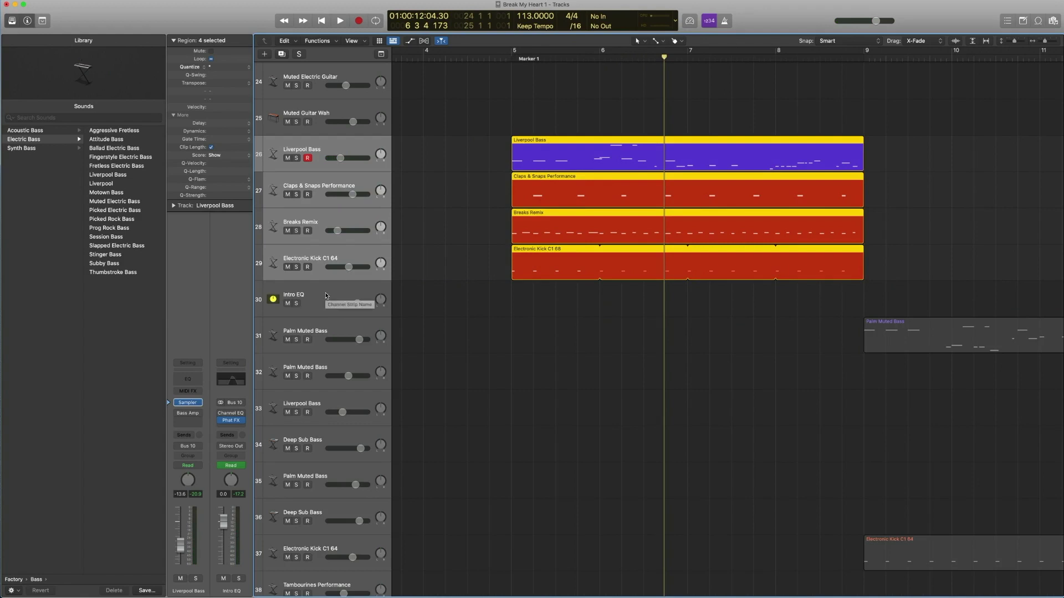
key("a")
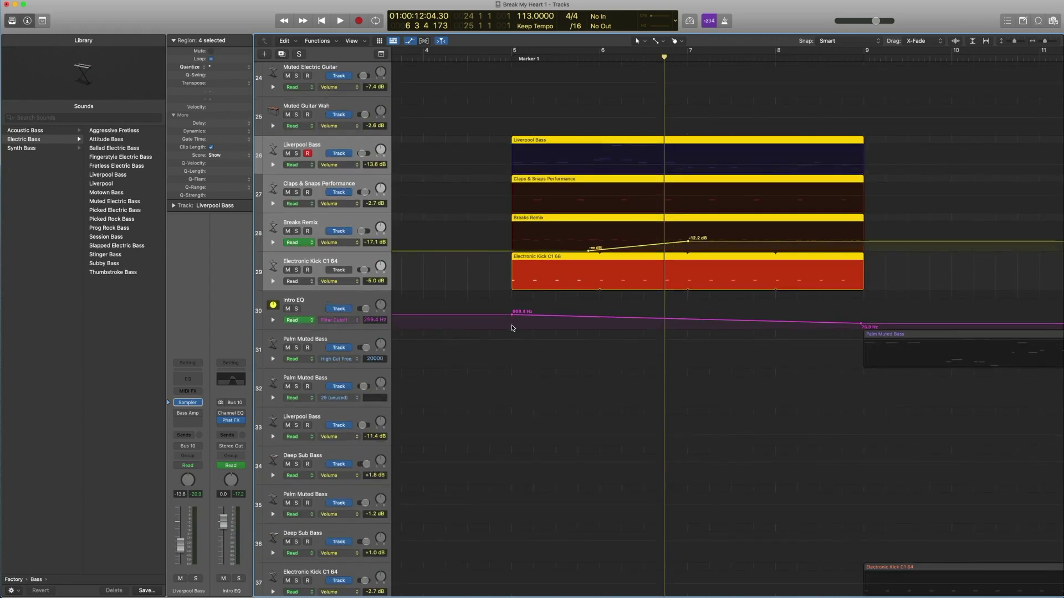
left_click(339, 302)
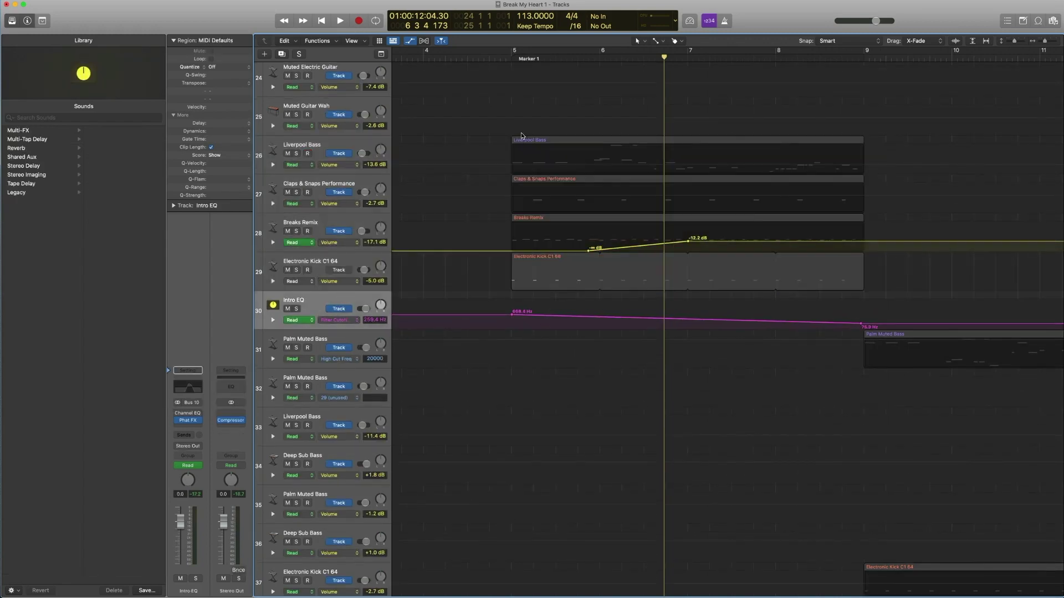
key("a")
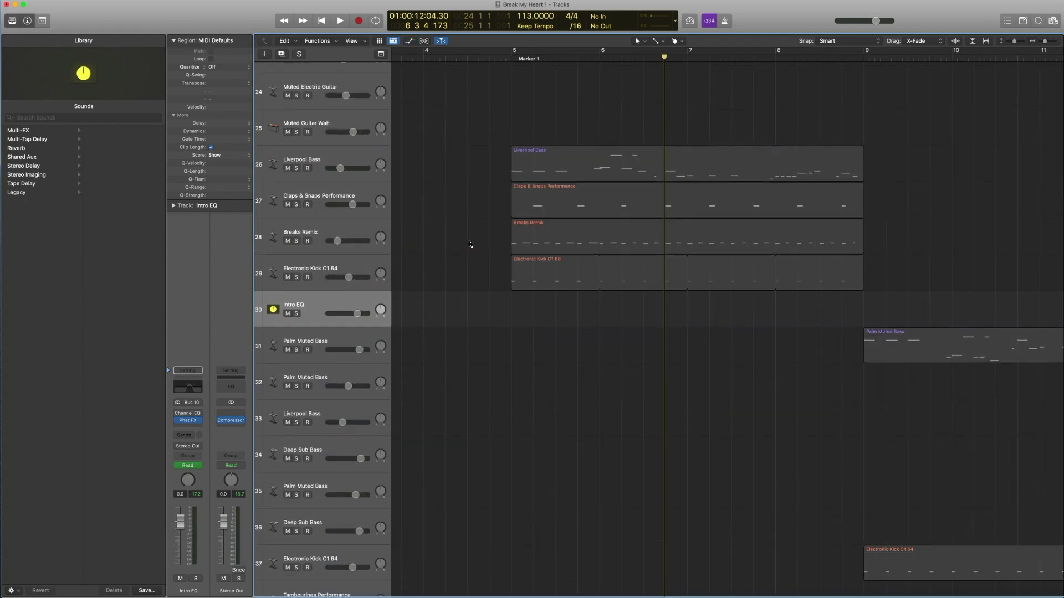
Solo all four intro regions by selecting them and play them together from bar 5
left_click_drag(477, 142, 858, 292)
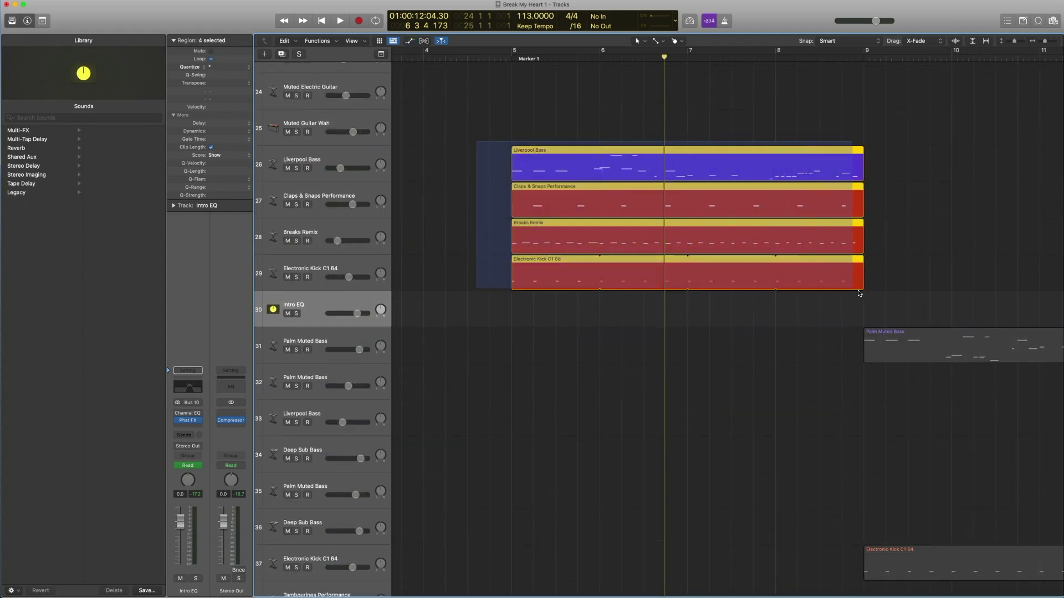
left_click(508, 58)
key("space")
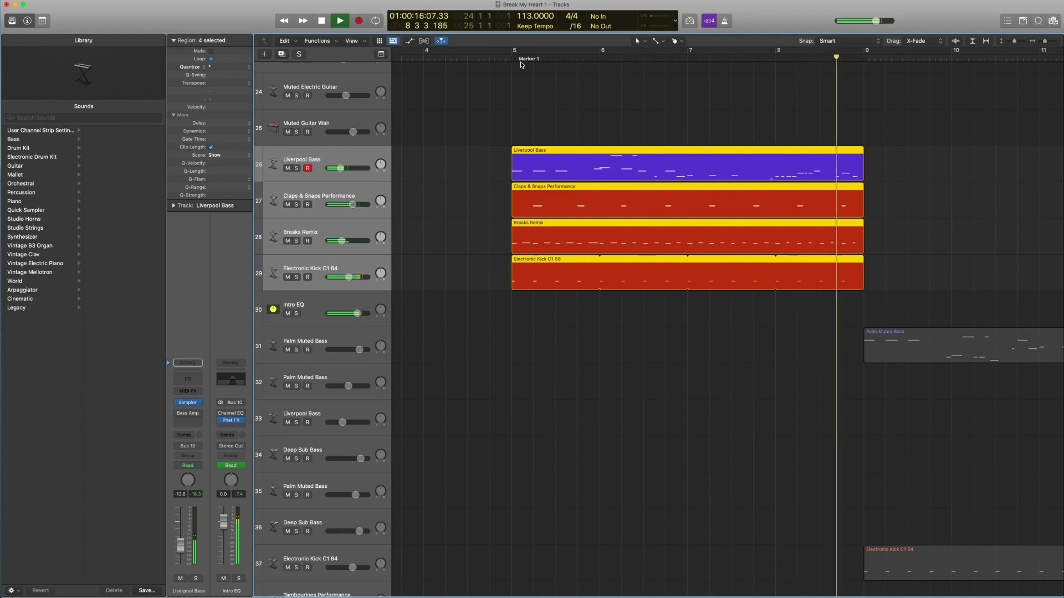
Stop playback and select the Intro EQ, Electronic Kick C1 64 and Breaks Remix tracks in turn to inspect their output routing
key("space")
scroll(523, 84, "down", 1)
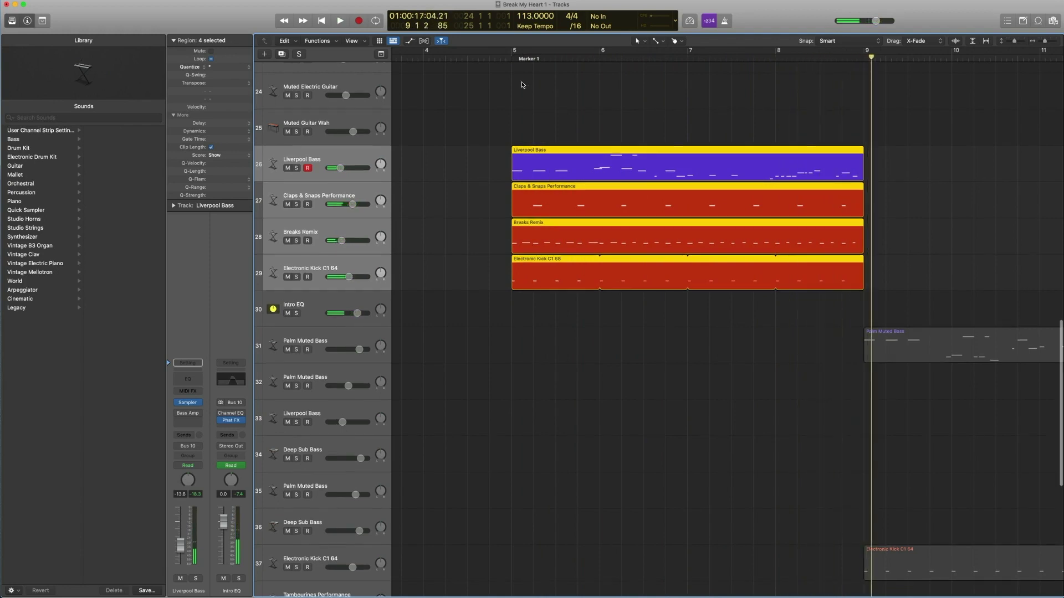
left_click(320, 300)
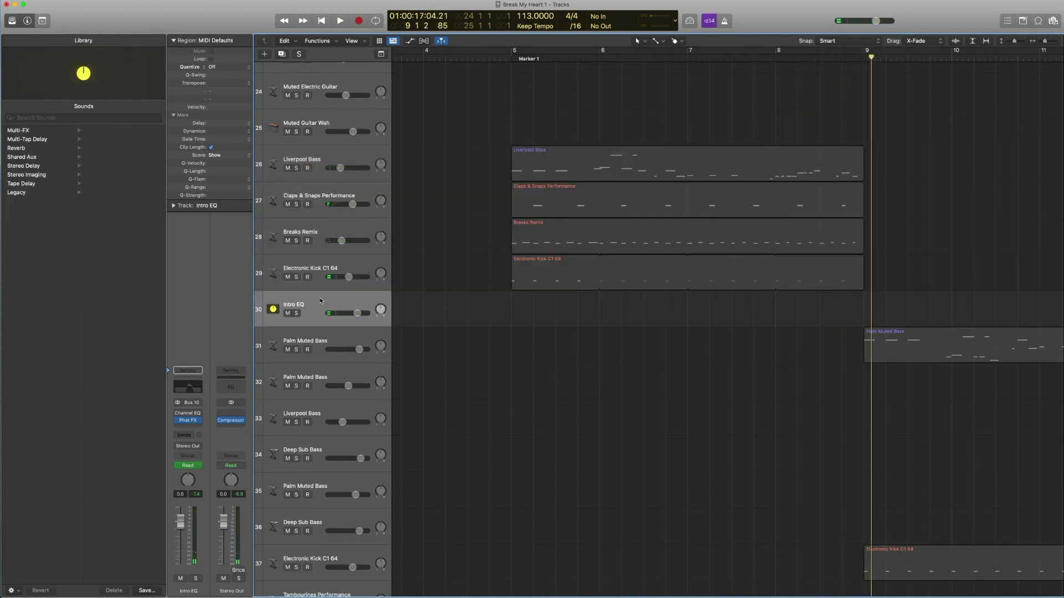
left_click(320, 285)
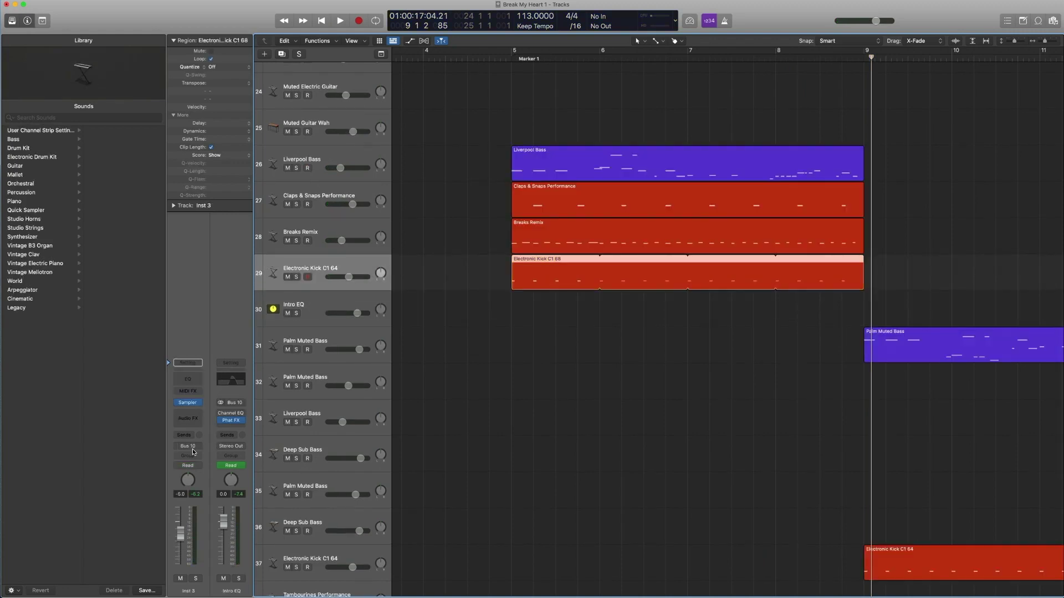
left_click(320, 235)
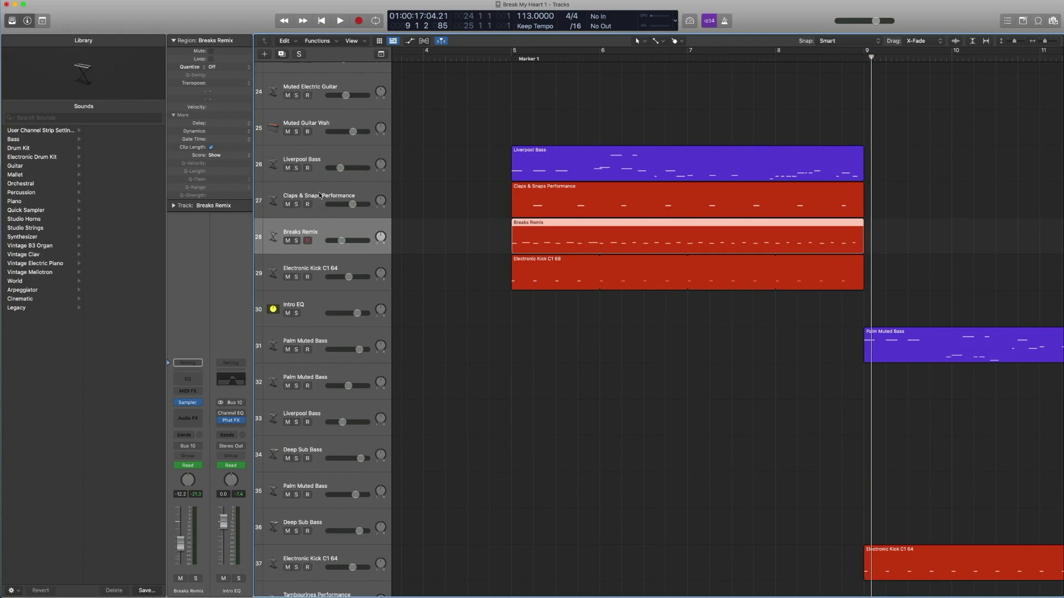
Route the Claps & Snaps Performance track's output to Bus 10 → Intro EQ, and select the Intro EQ track
left_click(320, 195)
left_click(194, 451)
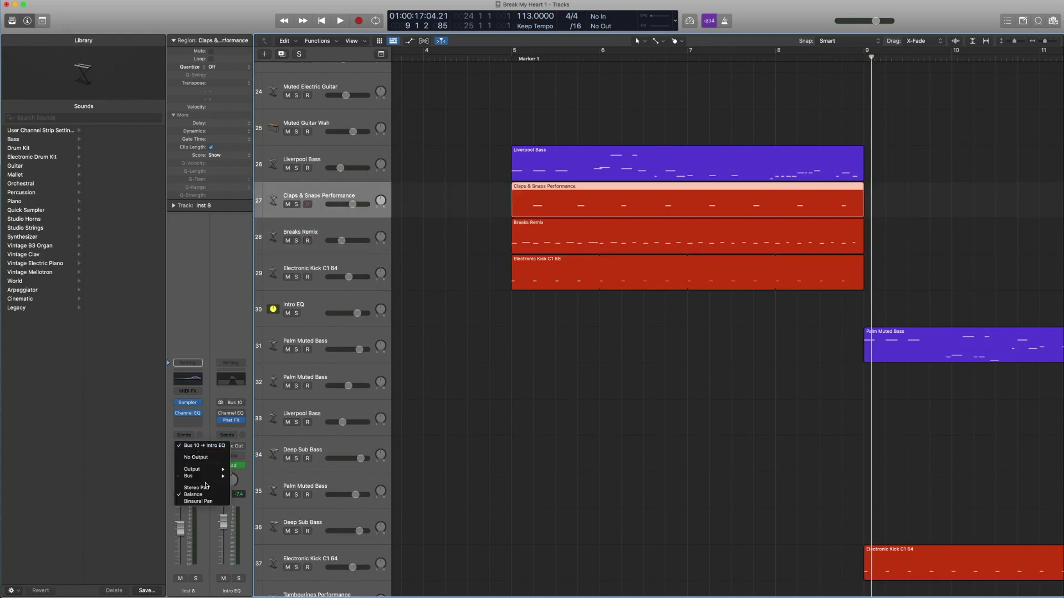
mouse_move(205, 477)
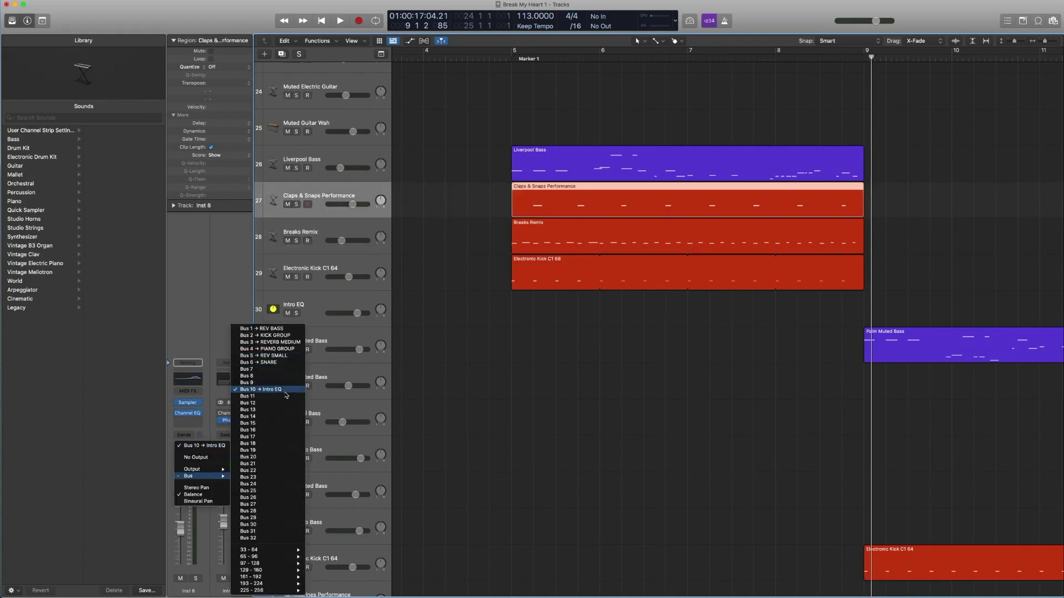
left_click(284, 390)
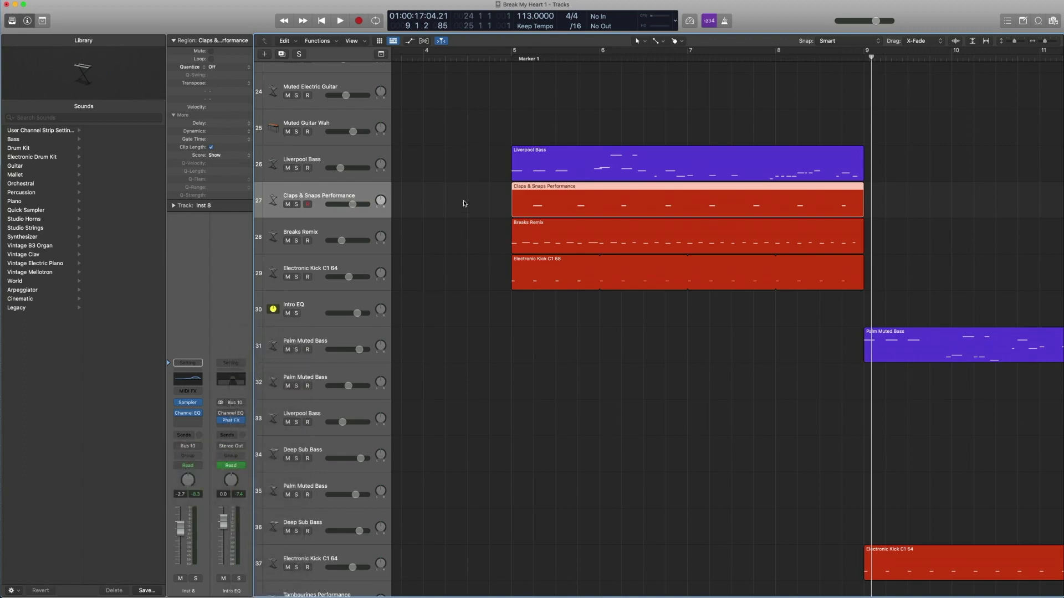
left_click_drag(486, 132, 573, 306)
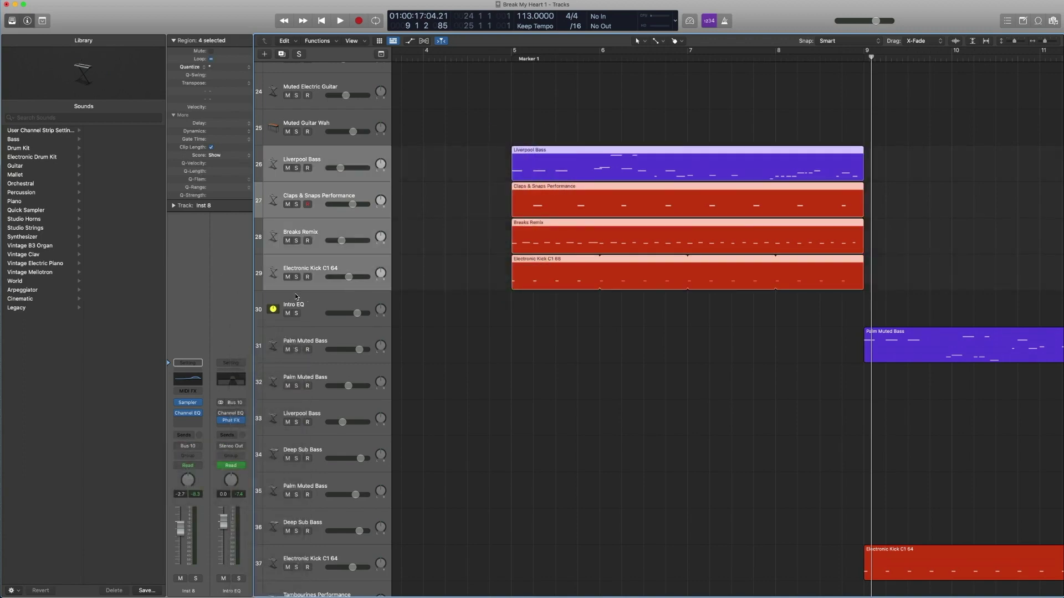
left_click(309, 301)
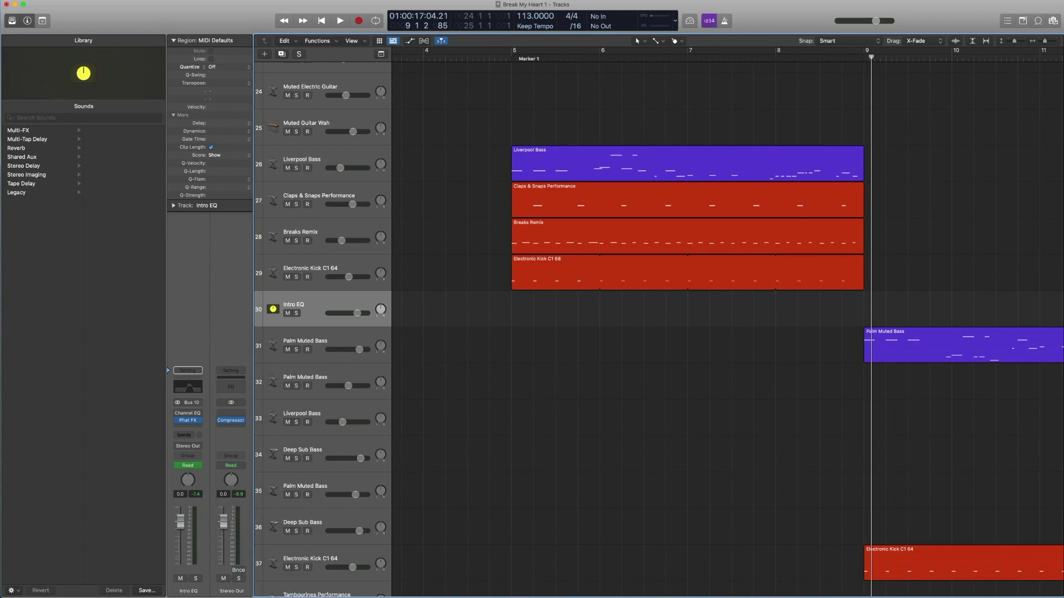
Open the Mixer, view the Create Track option for the piano group's aux channel strip without applying it, and close the Mixer
left_click(230, 0)
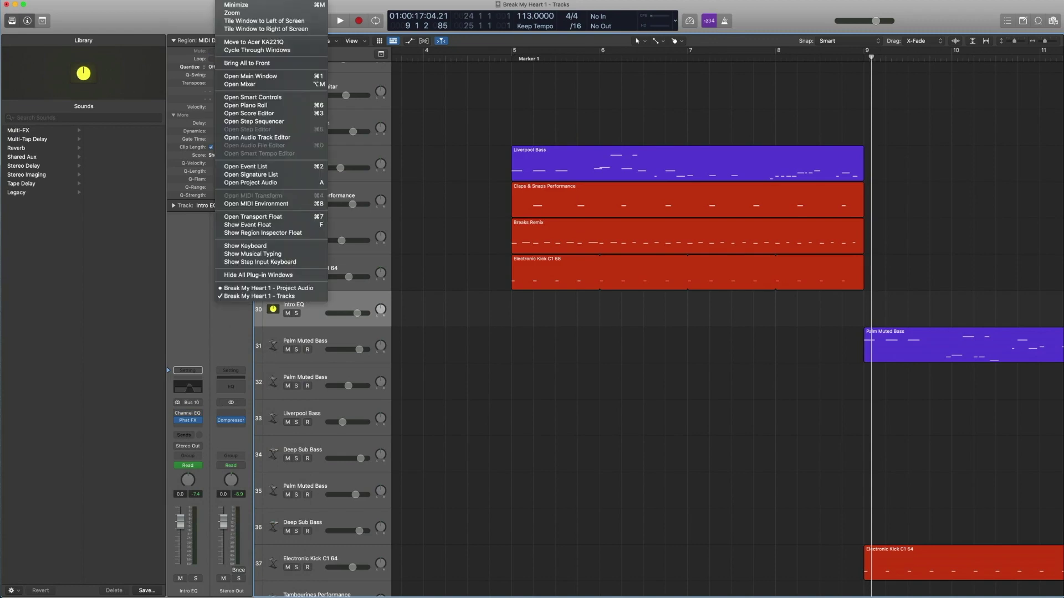
left_click(269, 85)
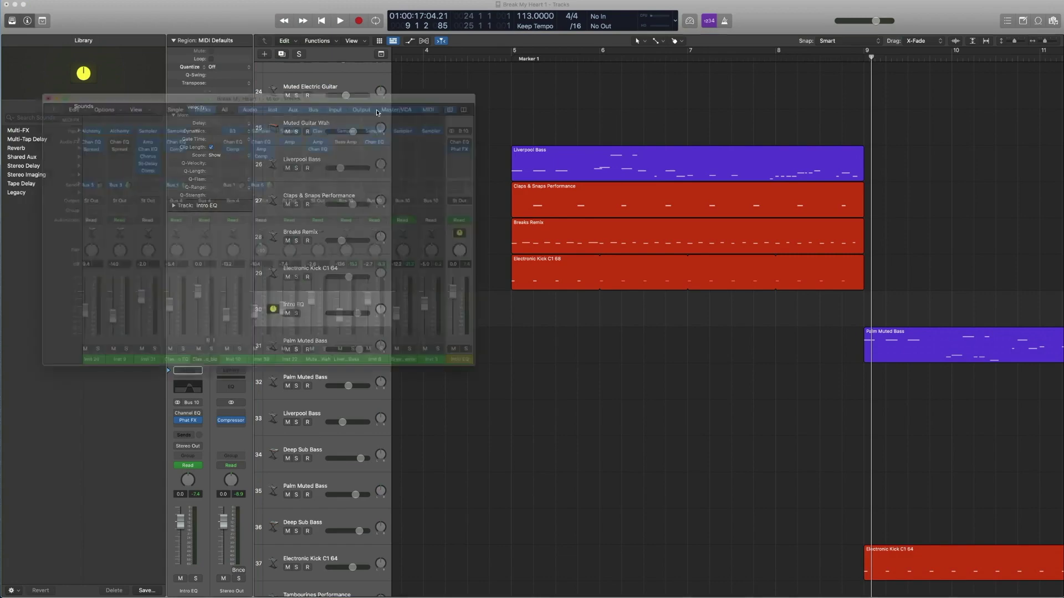
scroll(769, 253, "right", 10)
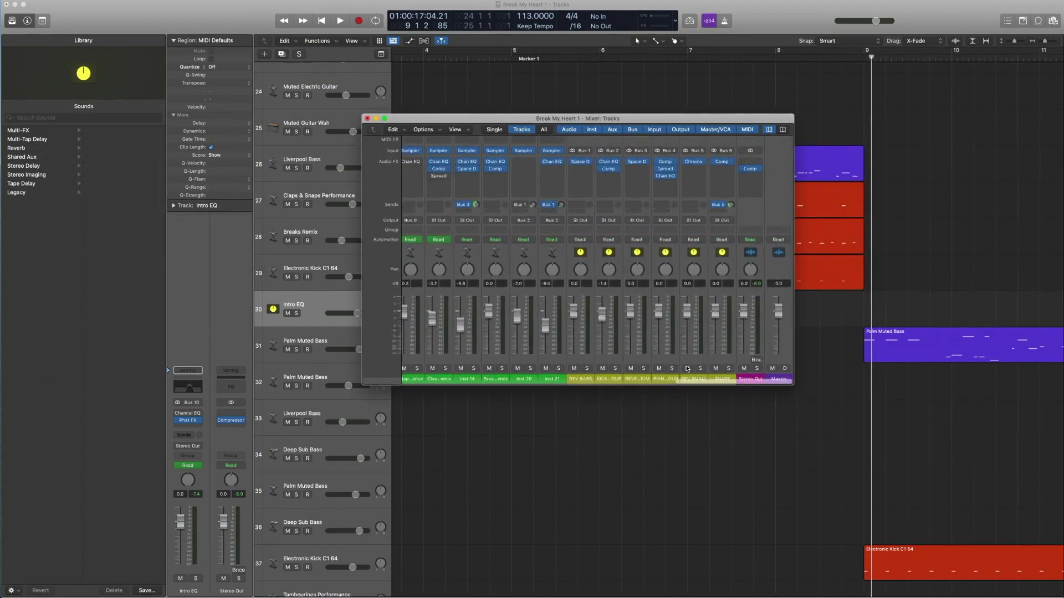
left_click(668, 361)
right_click(667, 361)
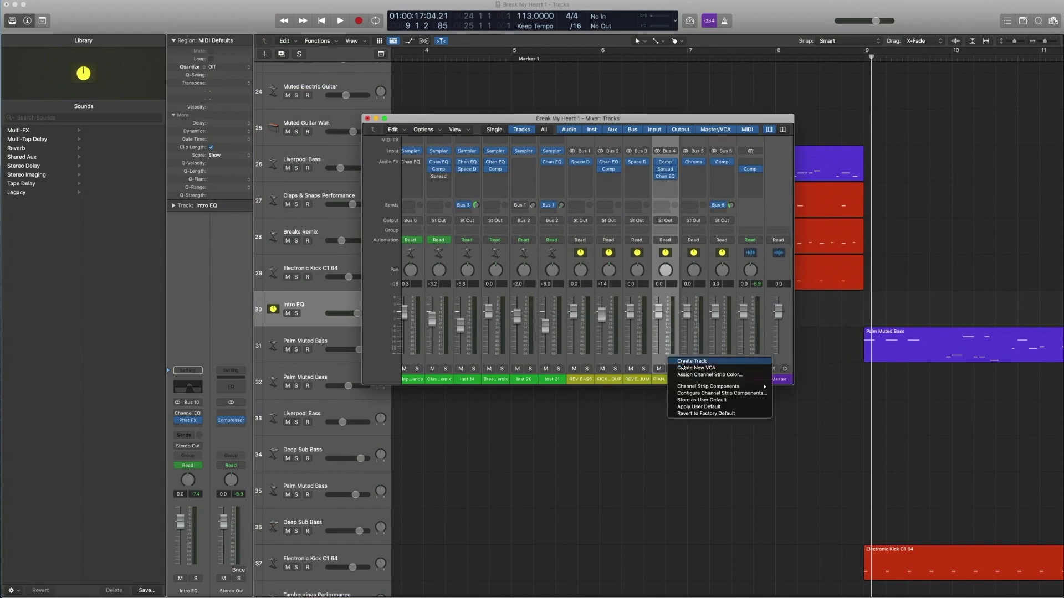
left_click(367, 119)
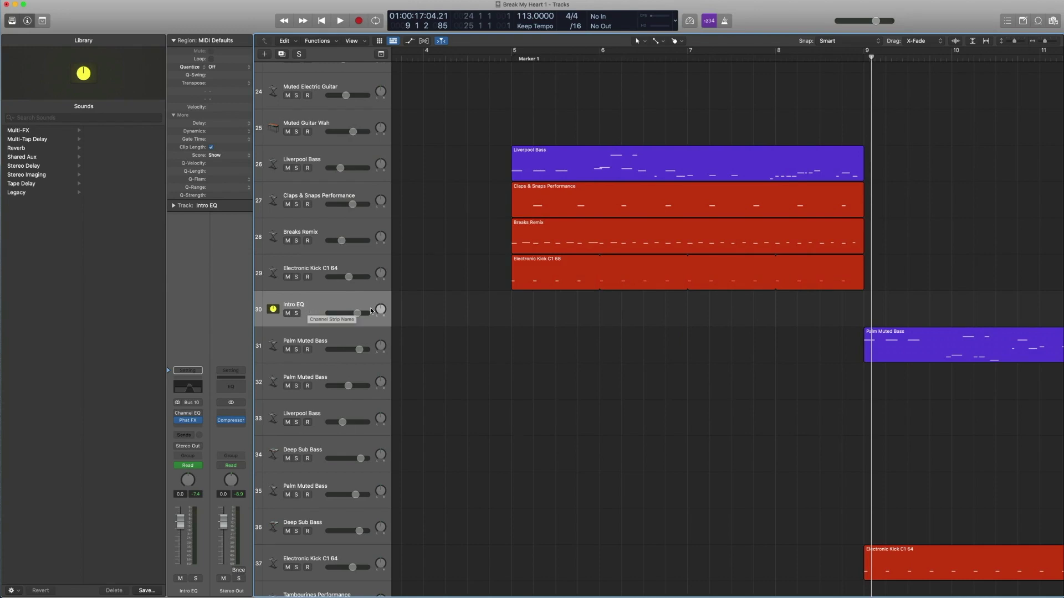
View Phat FX among the Multi Effects plug-ins, and open the Intro EQ track's Phat FX window beside the track headers
left_click(190, 420)
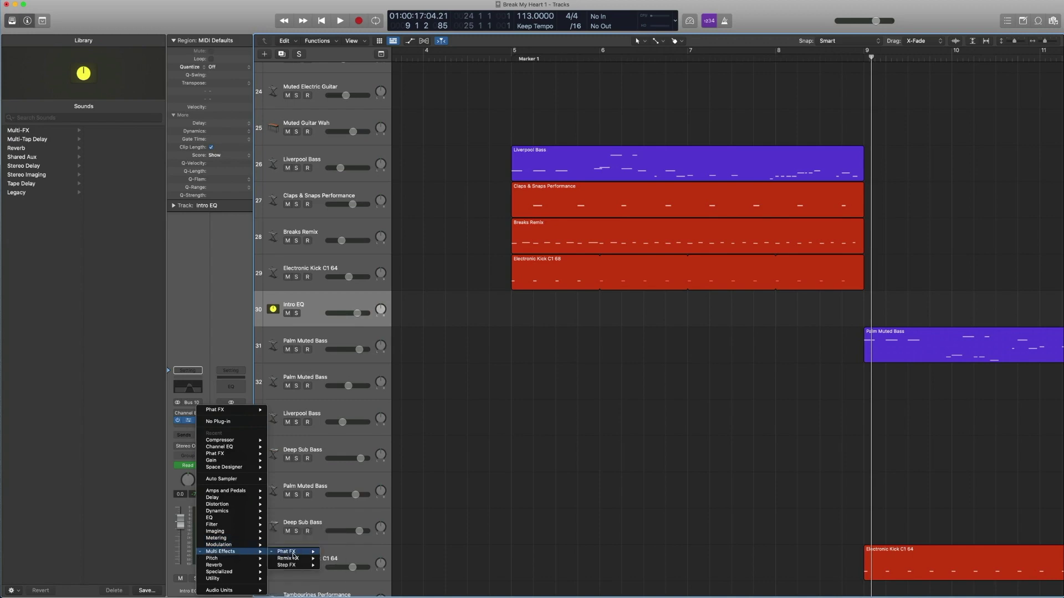
left_click(189, 422)
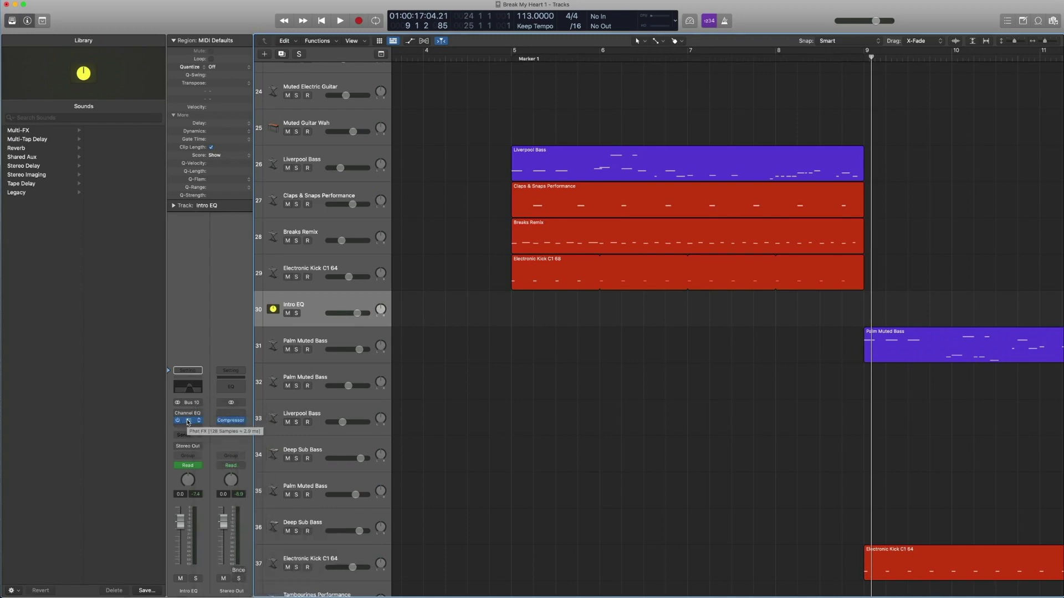
left_click(189, 422)
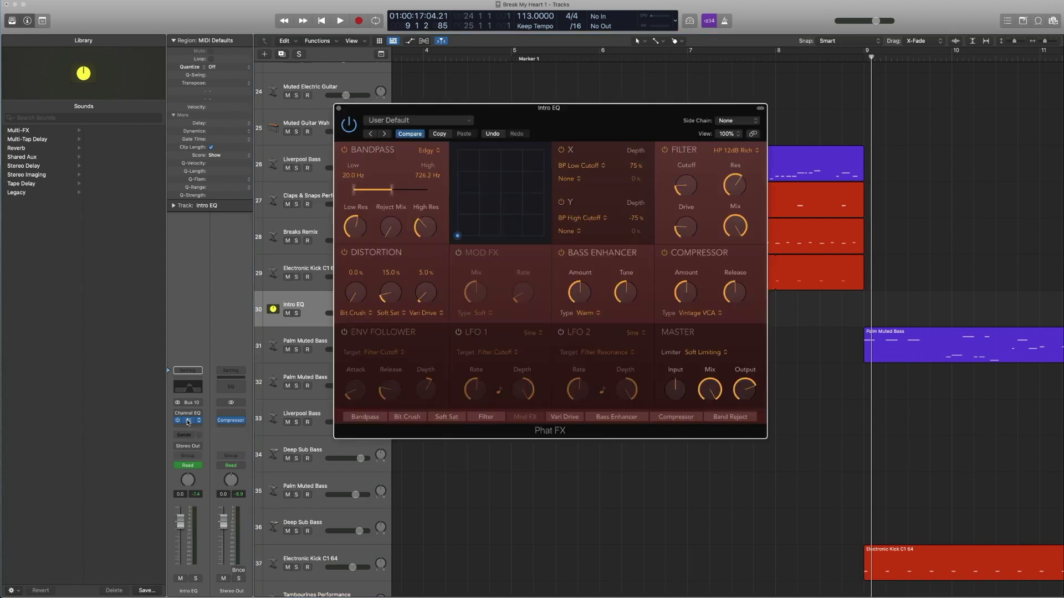
left_click_drag(407, 115, 646, 101)
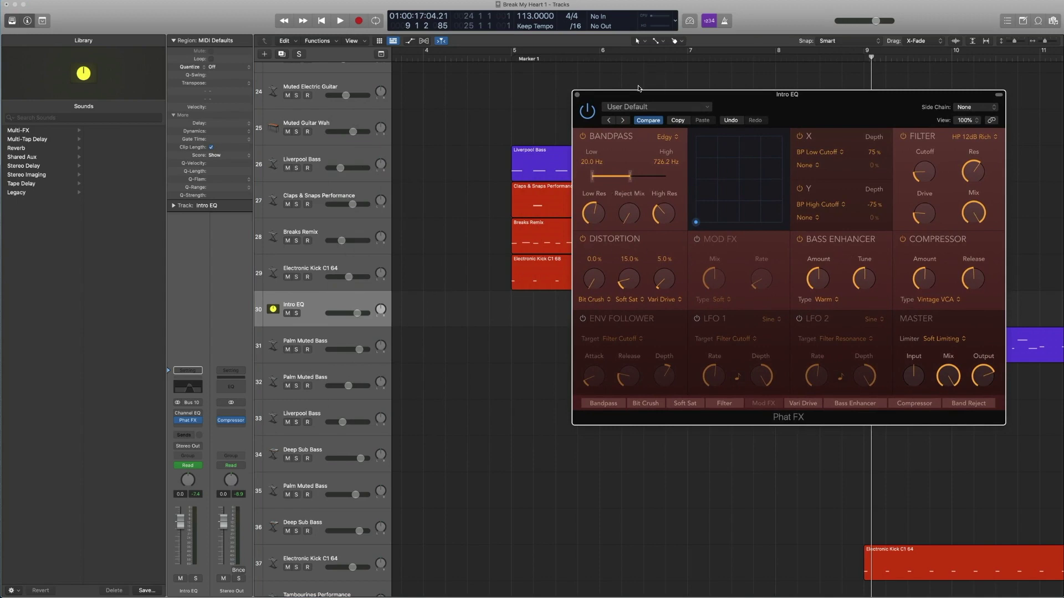
mouse_move(638, 97)
left_mouse_down()
mouse_move(702, 85)
mouse_move(653, 88)
left_mouse_up()
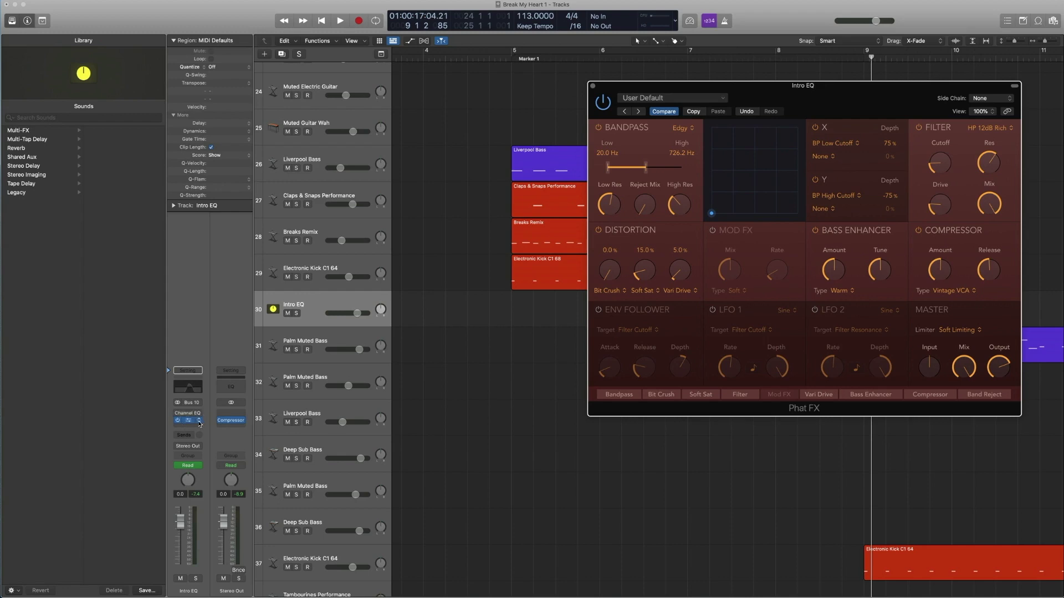
Play the intro from bar 5 while watching the Phat FX filter cutoff, stop playback, and close the plug-in window
left_click(510, 62)
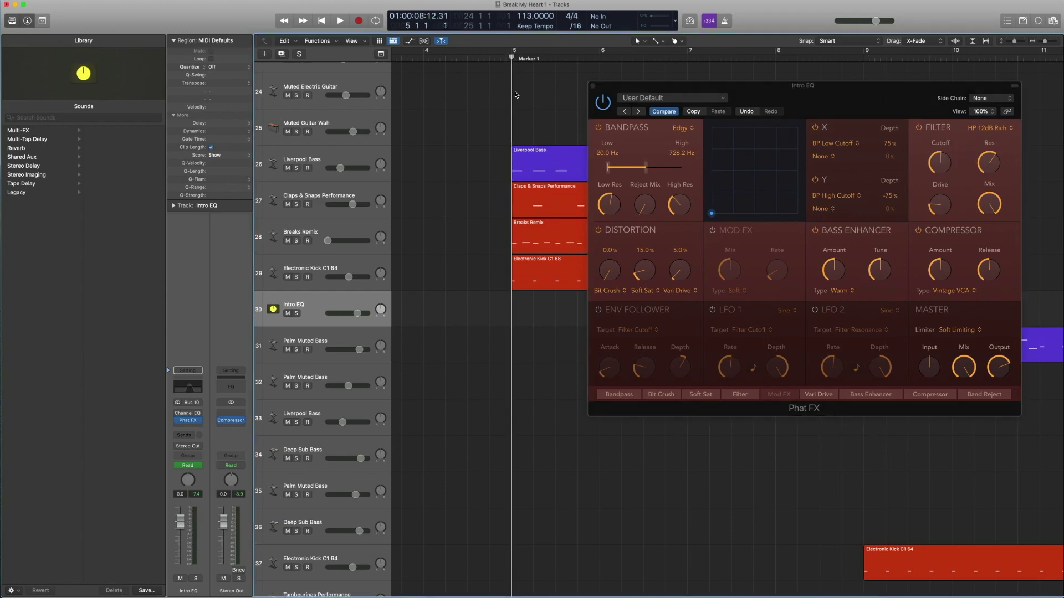
key("space")
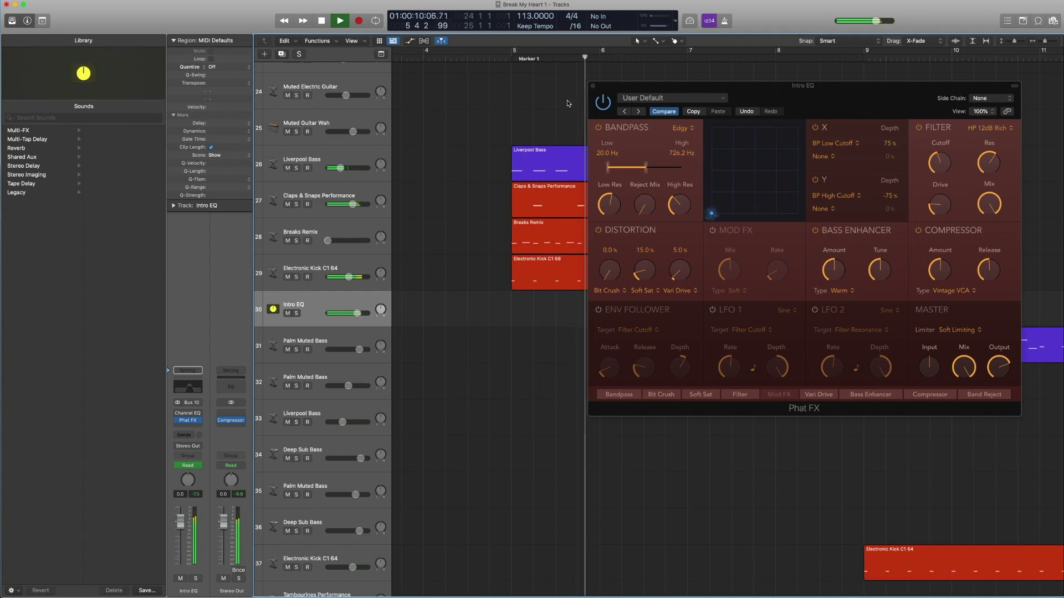
left_click_drag(945, 165, 938, 166)
key("space")
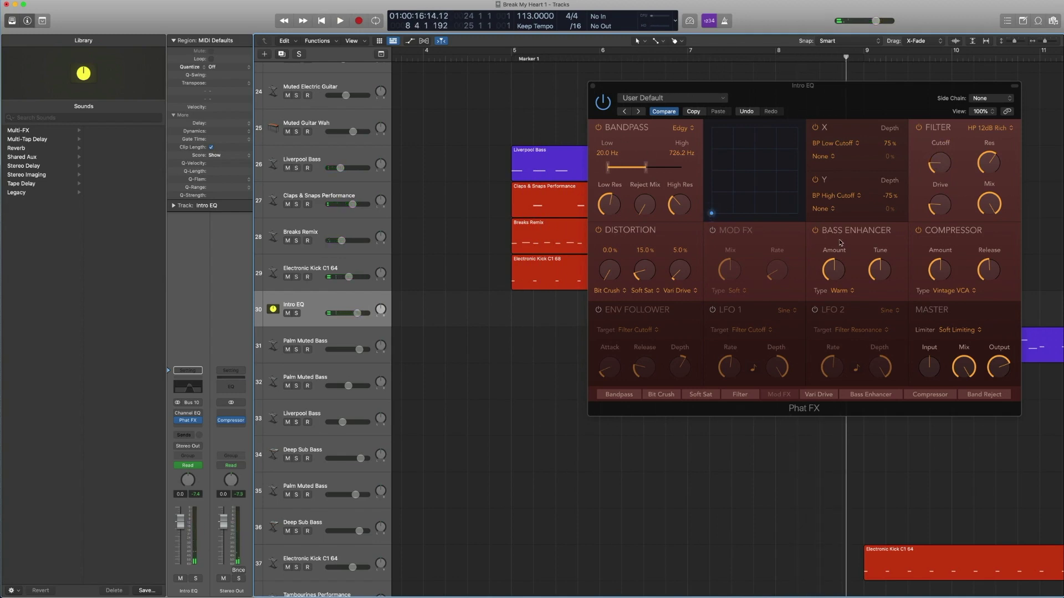
mouse_move(940, 207)
left_click(595, 89)
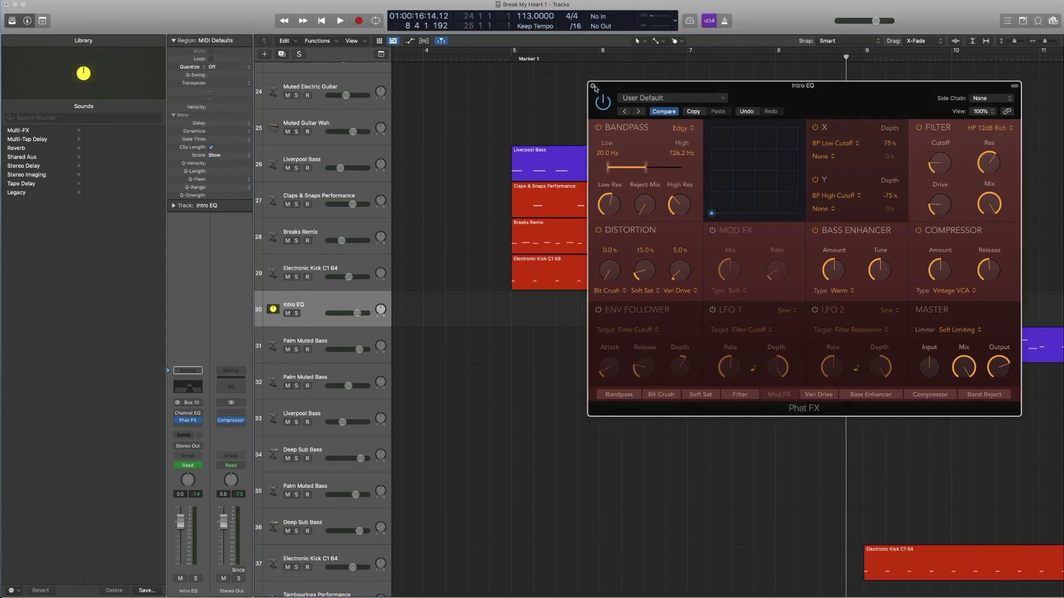
left_click(593, 87)
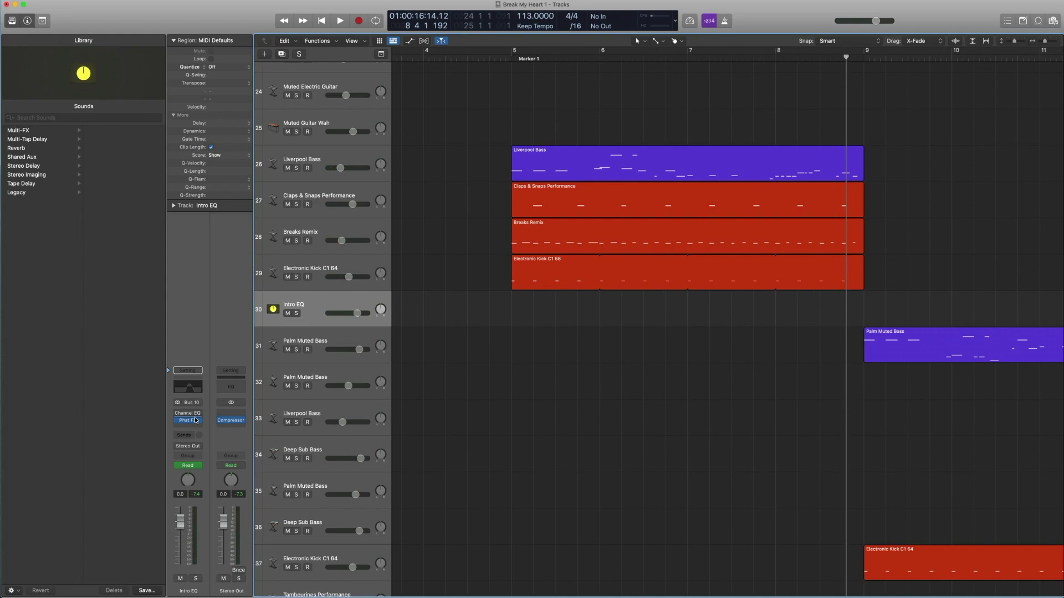
Display track automation and check the Intro EQ track's automation parameter choices, keeping Phat FX Filter Cutoff
key("a")
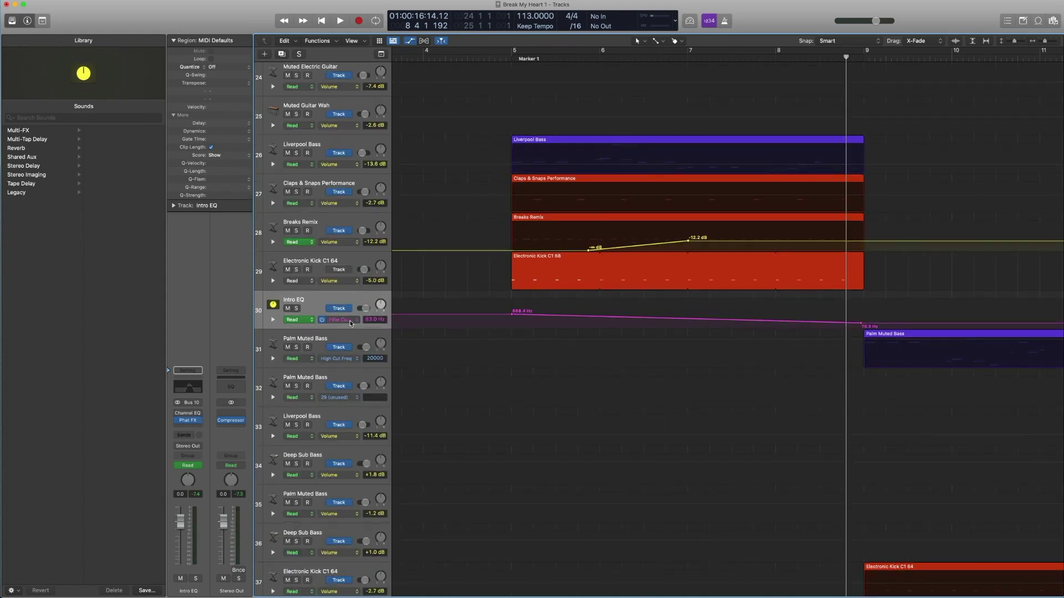
left_click(354, 322)
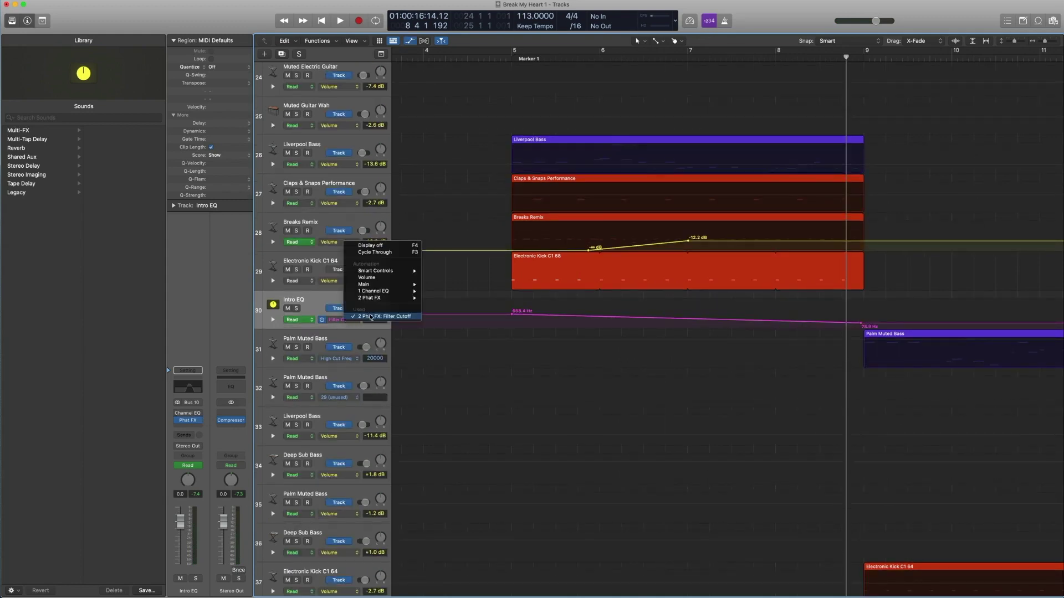
mouse_move(376, 300)
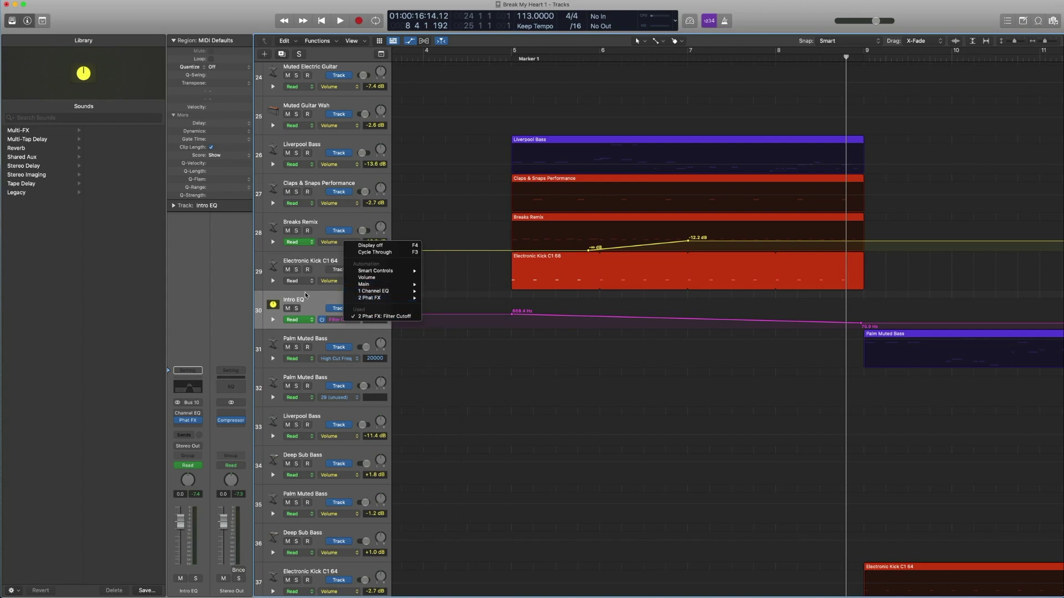
left_click(357, 328)
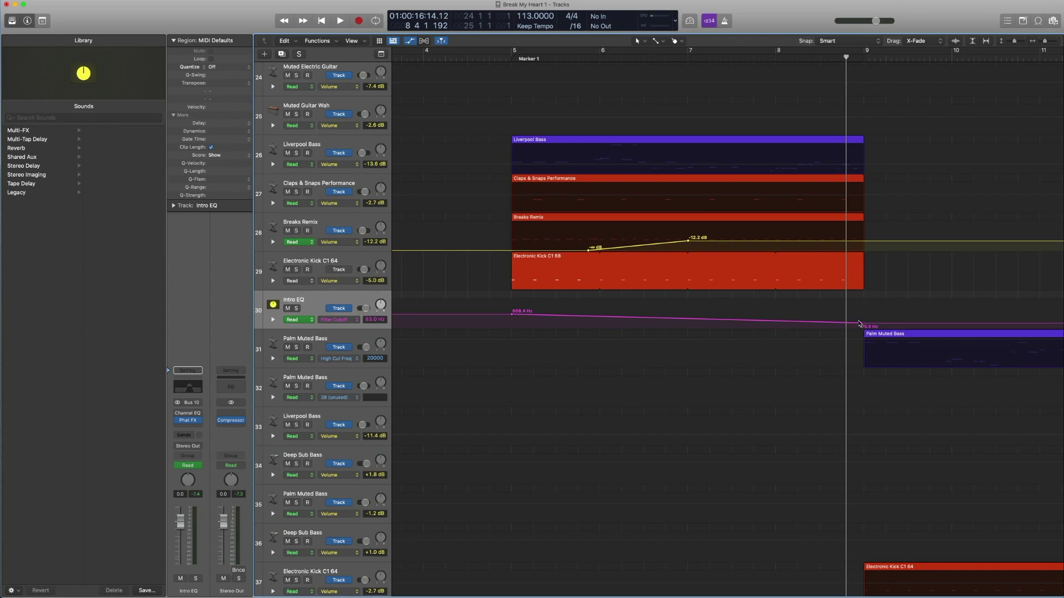
Reopen Phat FX on the Intro EQ track to examine its filter and bandpass controls, close it, and hide the automation
left_click(187, 422)
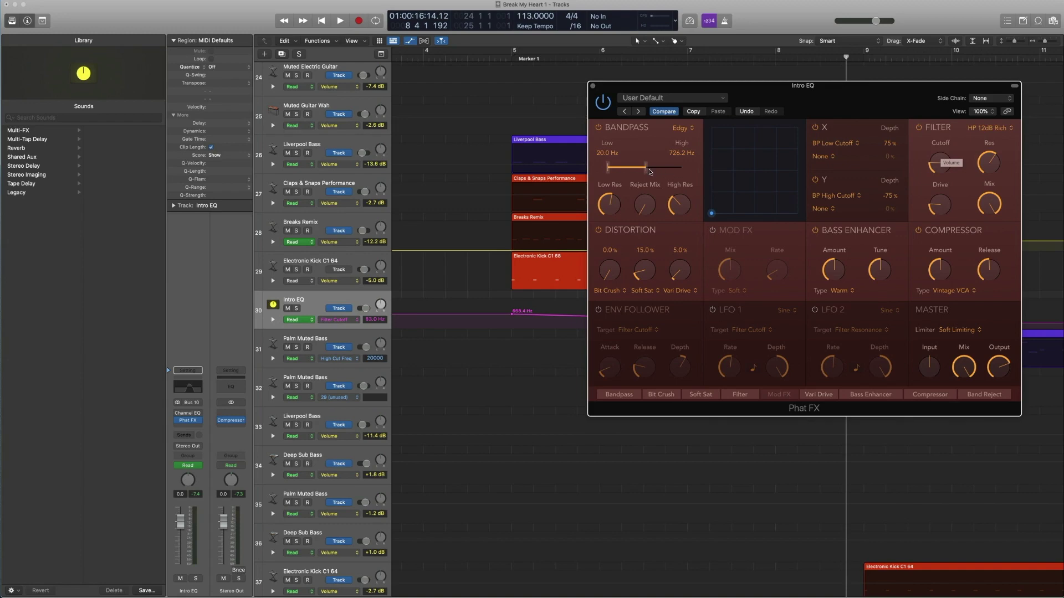
left_click(593, 86)
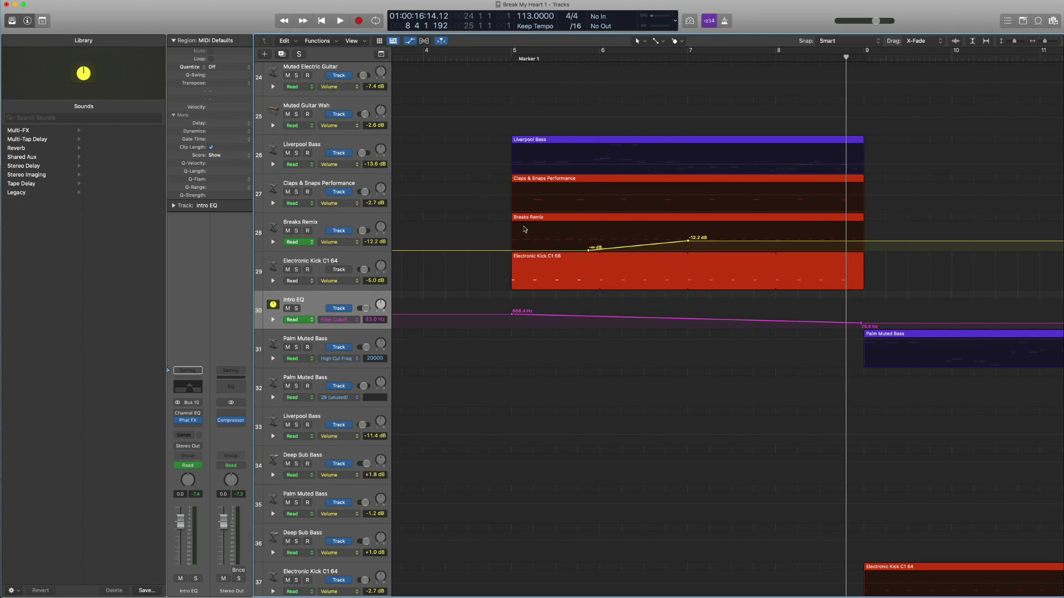
key("a")
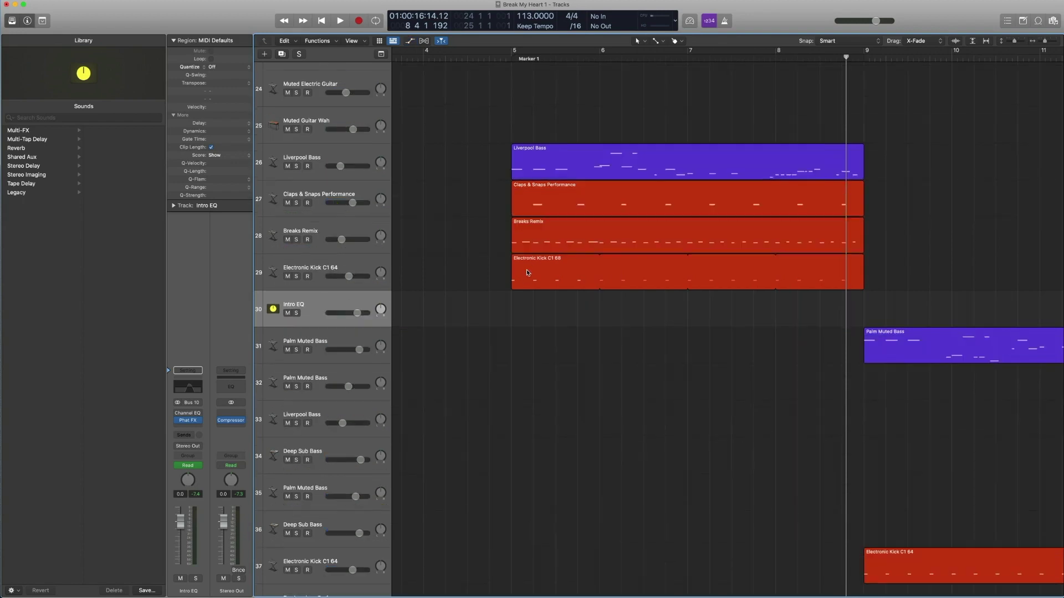
Select the four intro regions, the Intro EQ track and the Breaks Remix track in turn, and display the Breaks Remix volume automation
left_click_drag(475, 138, 634, 289)
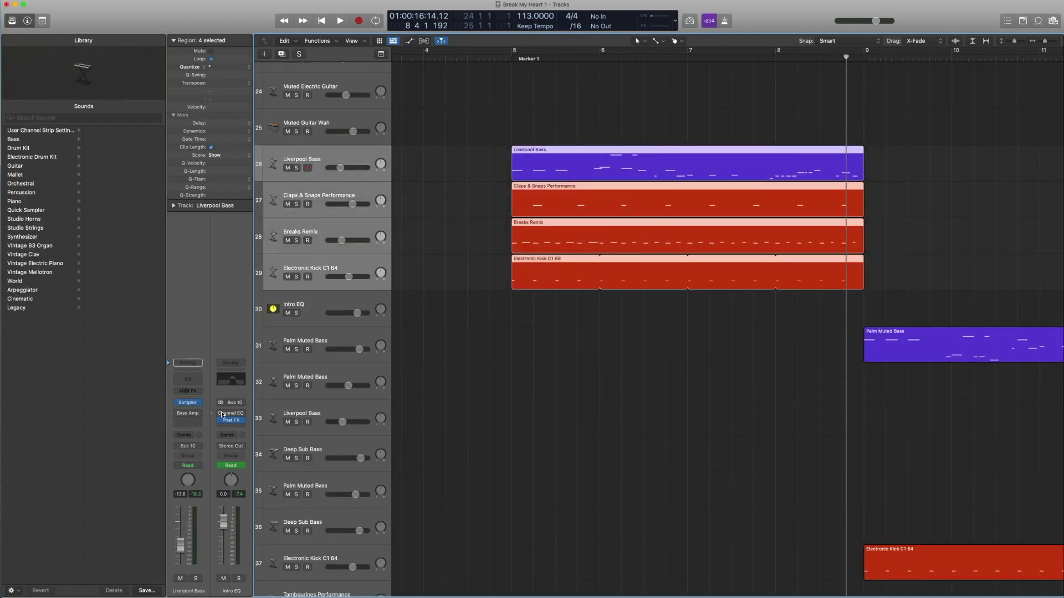
left_click(318, 301)
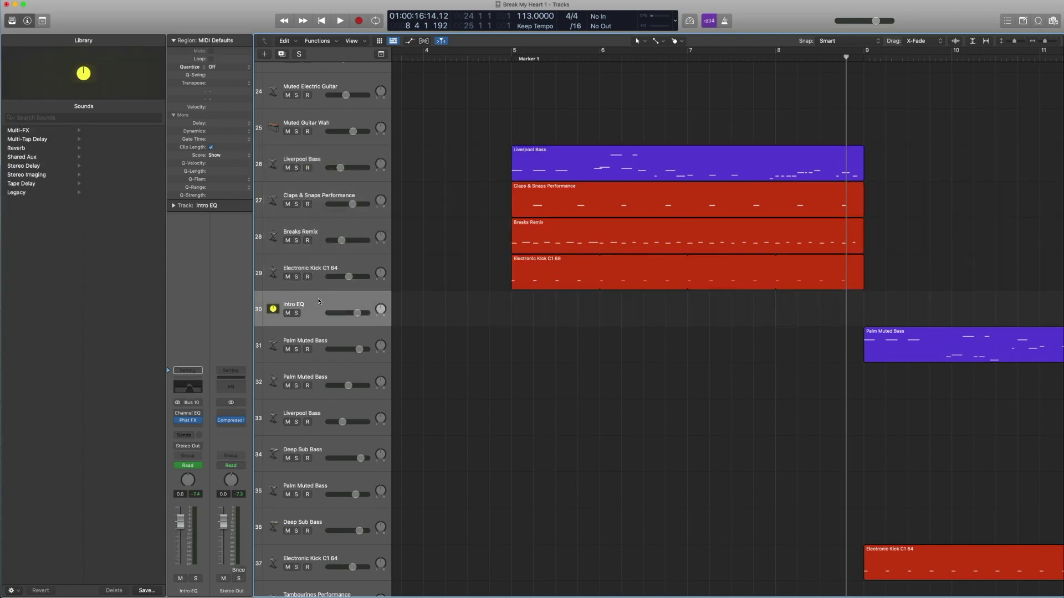
left_click(324, 228)
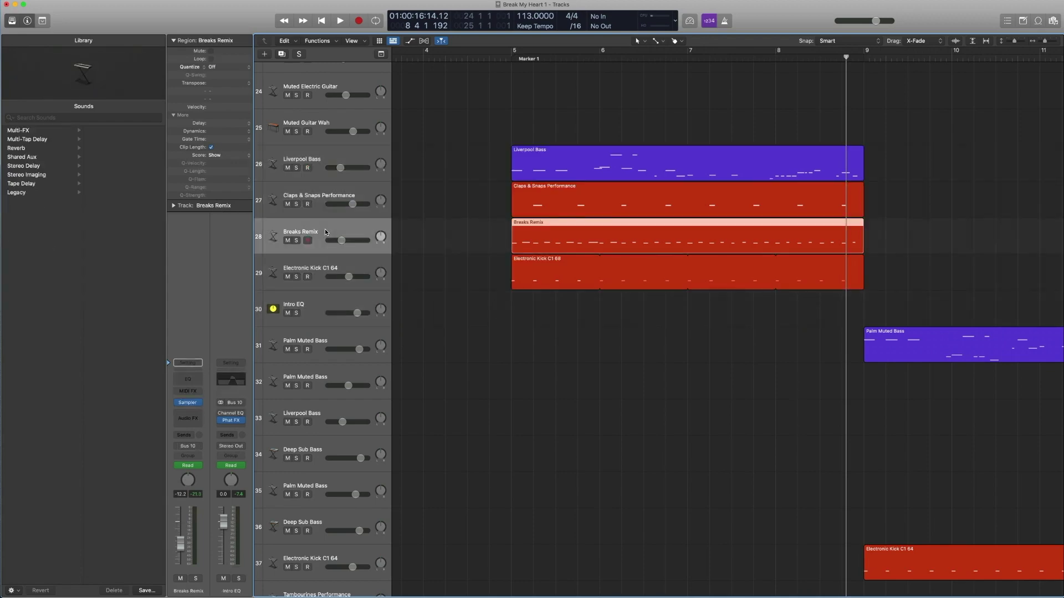
key("a")
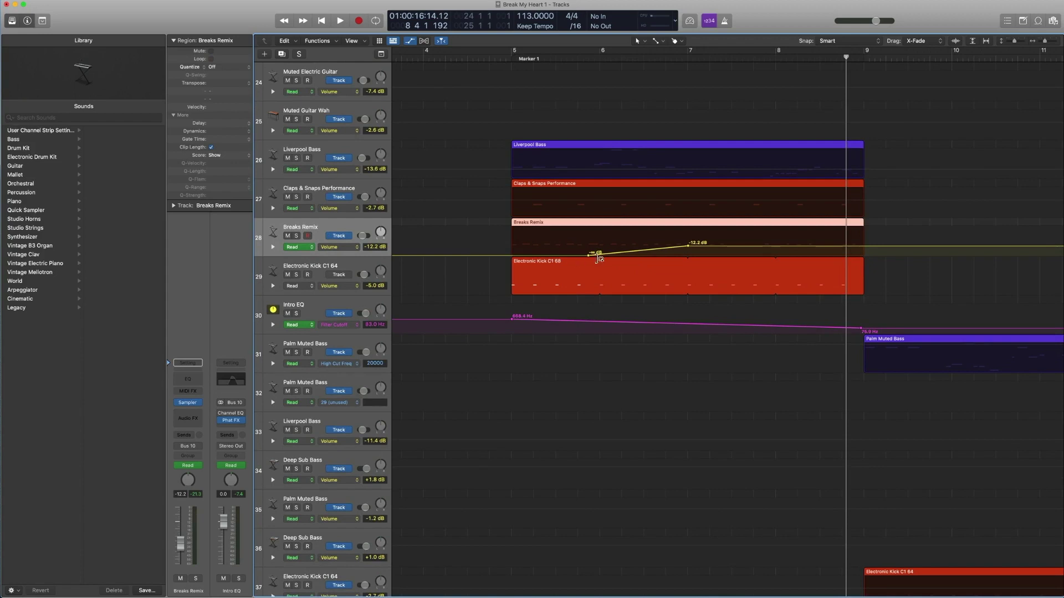
Play the Breaks Remix region soloed from bar 5 to hear its volume fade-in, stop playback, and hide the automation
left_click(597, 224)
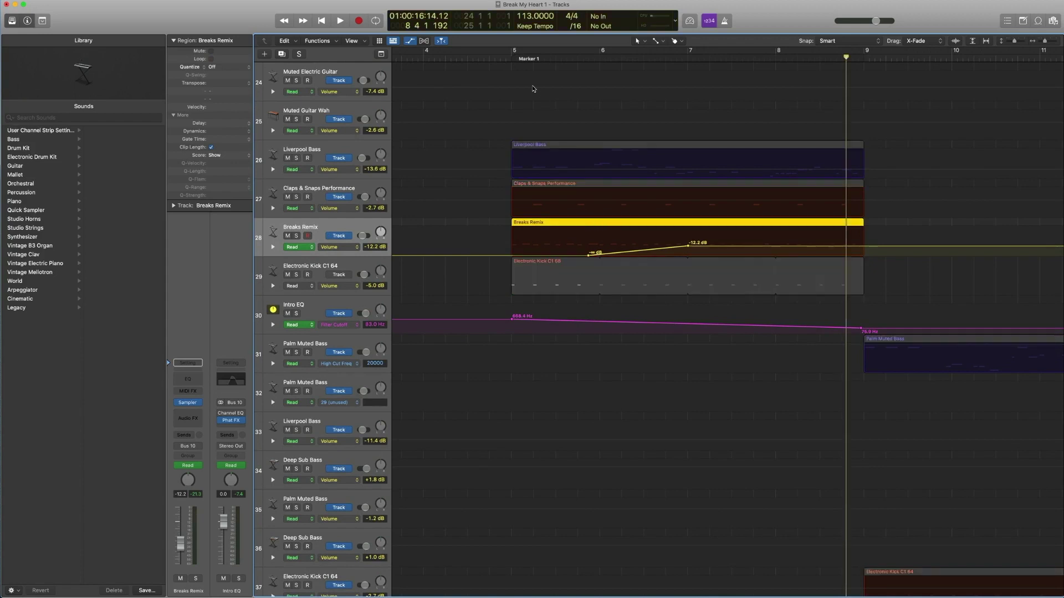
key("shift+space")
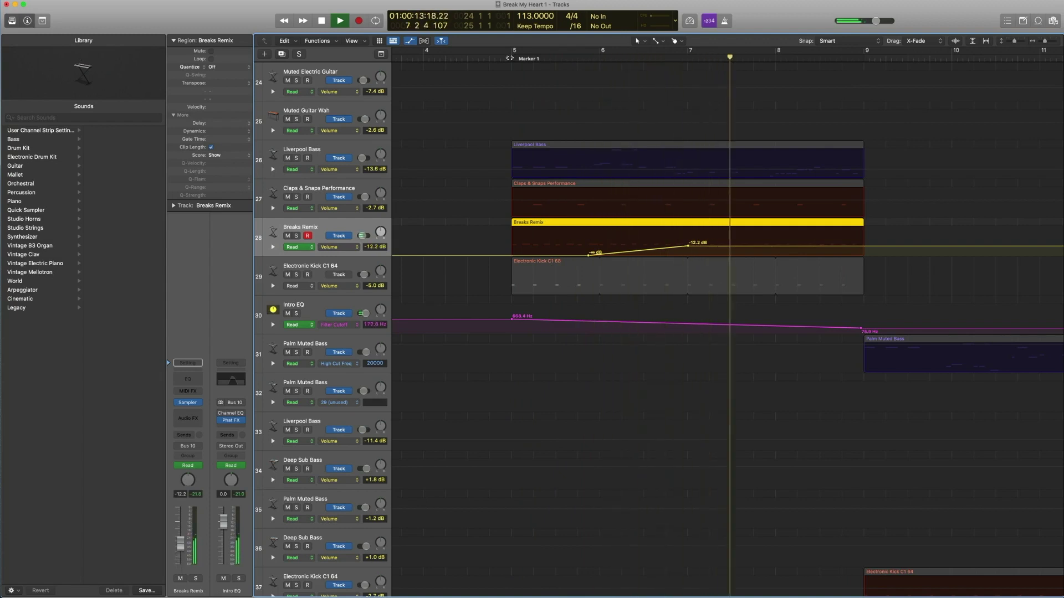
scroll(628, 237, "up", 1)
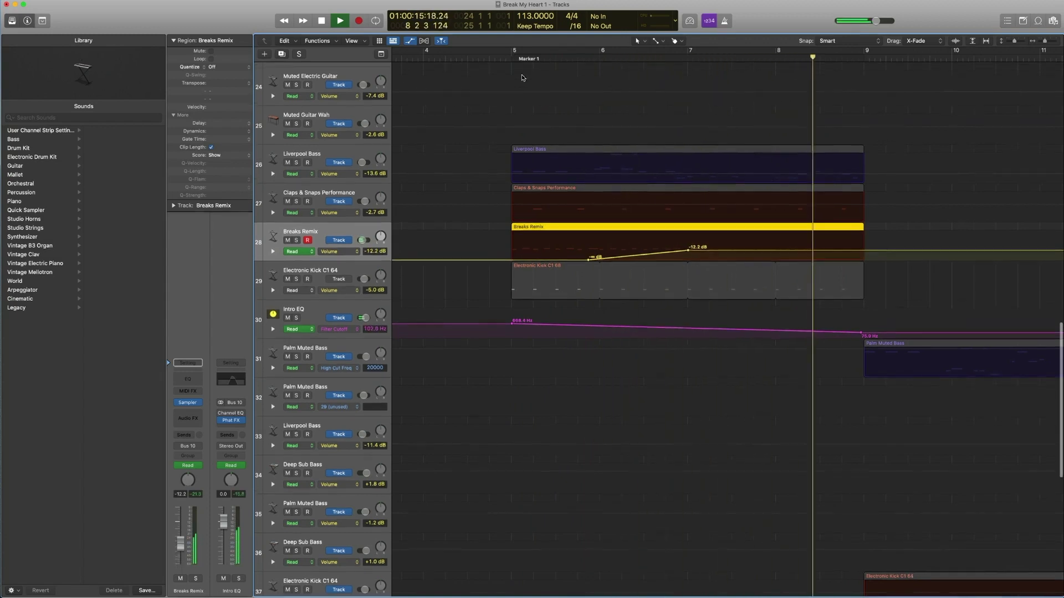
key("space")
key("a")
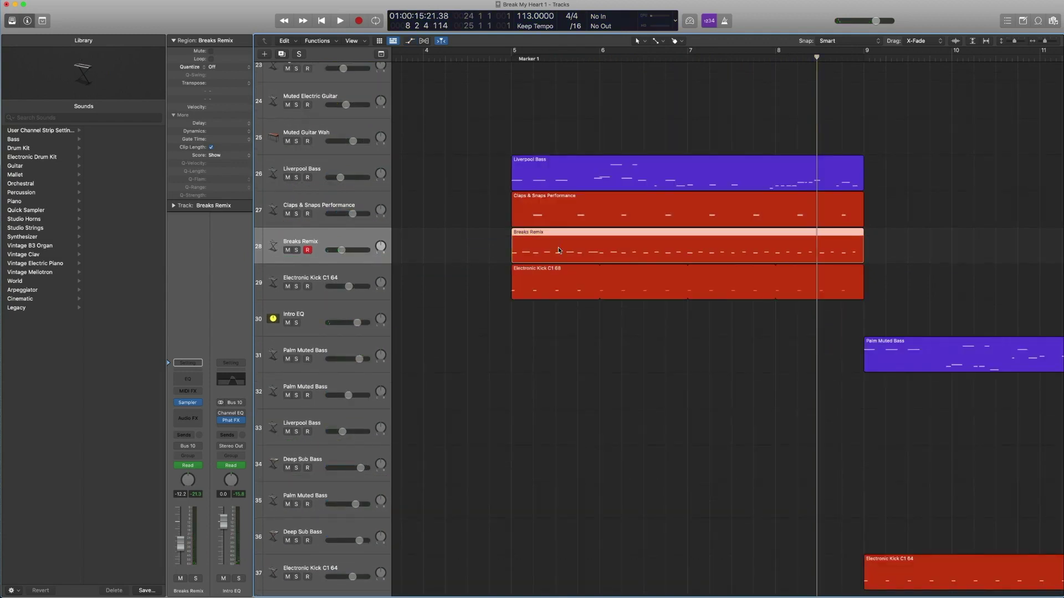
Select the four intro regions, play them soloed from the start of the intro, and stop playback
left_click_drag(482, 90, 637, 294)
left_click(505, 58)
key("space")
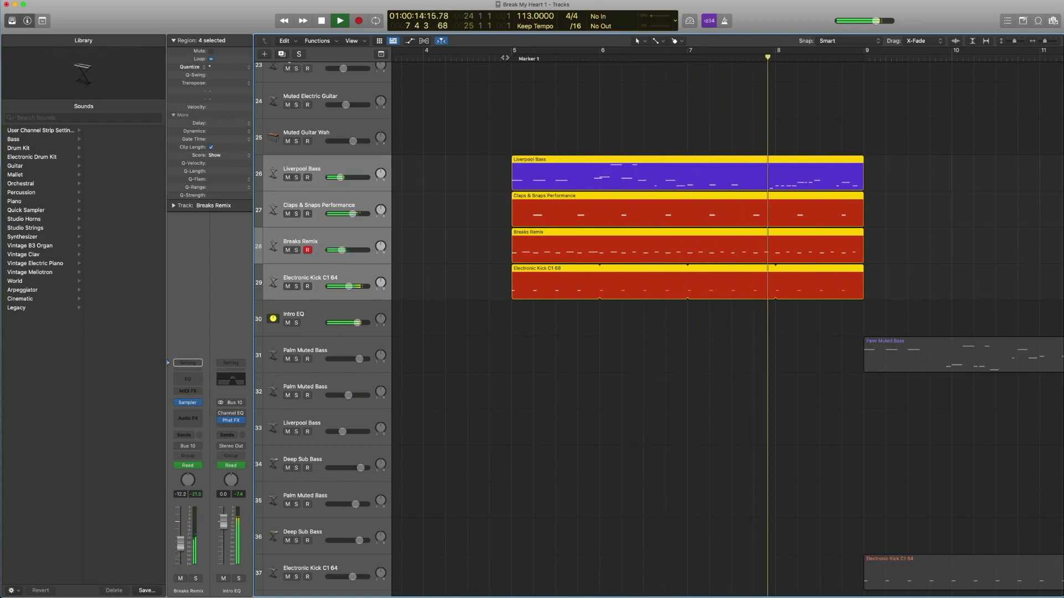
key("space")
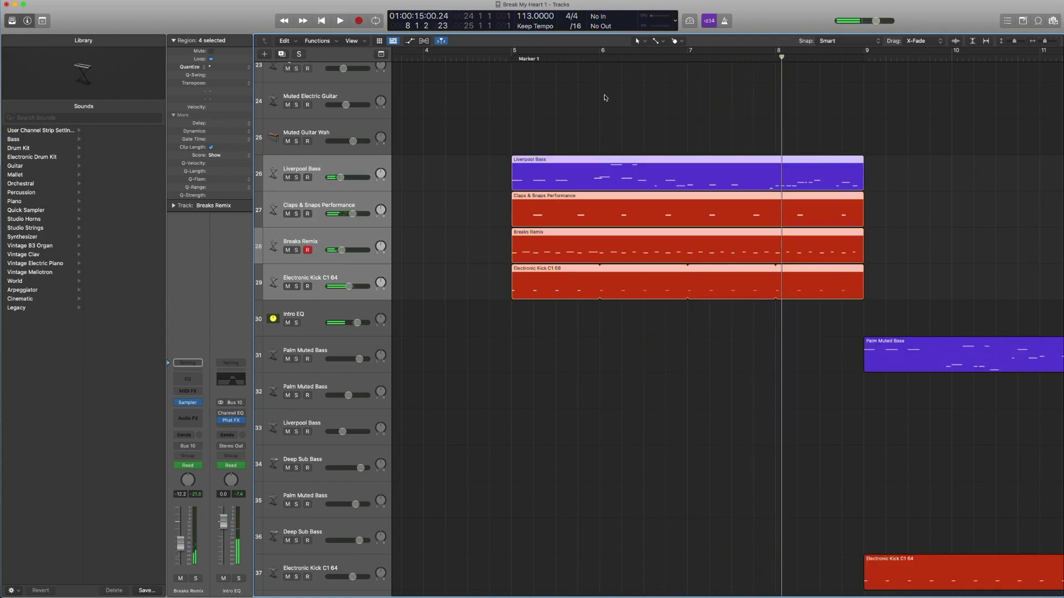
Show the whole arrangement, check the Breaks Remix track's output bus choices, keeping Bus 10, and deselect all regions
key("z")
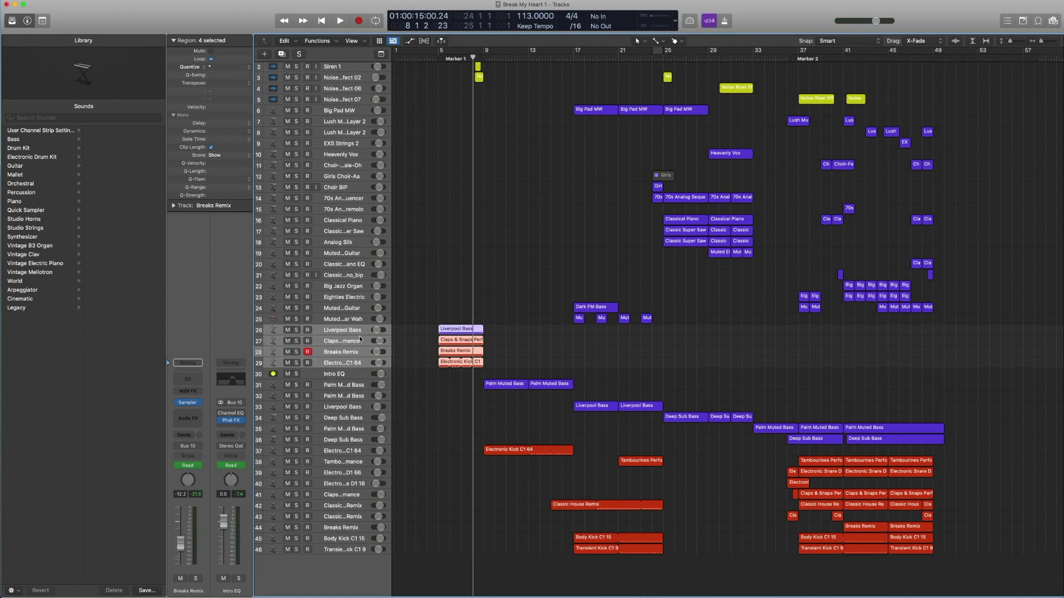
left_click(195, 447)
mouse_move(209, 478)
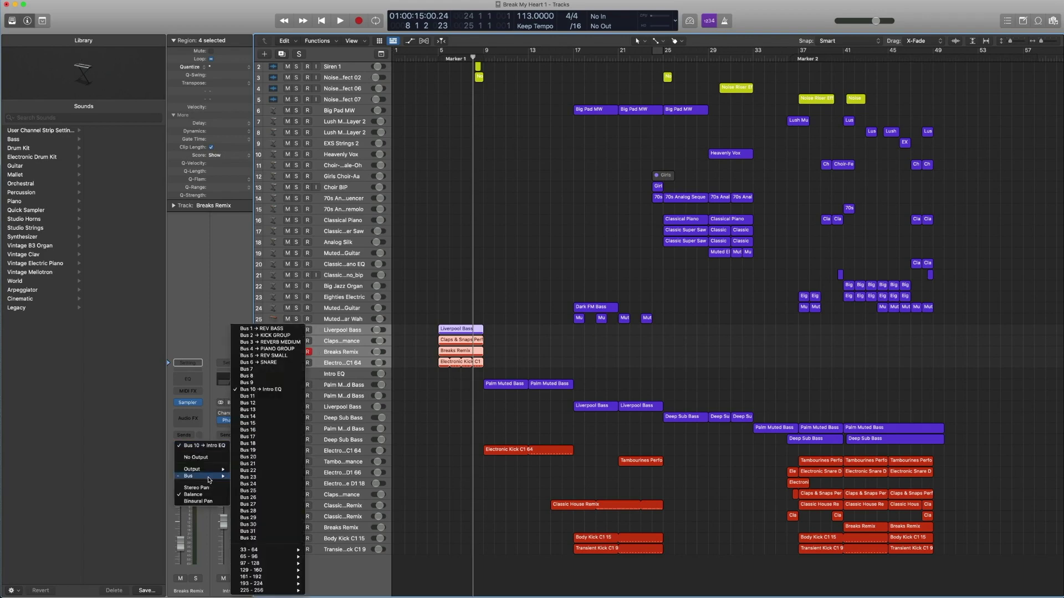
left_click(208, 321)
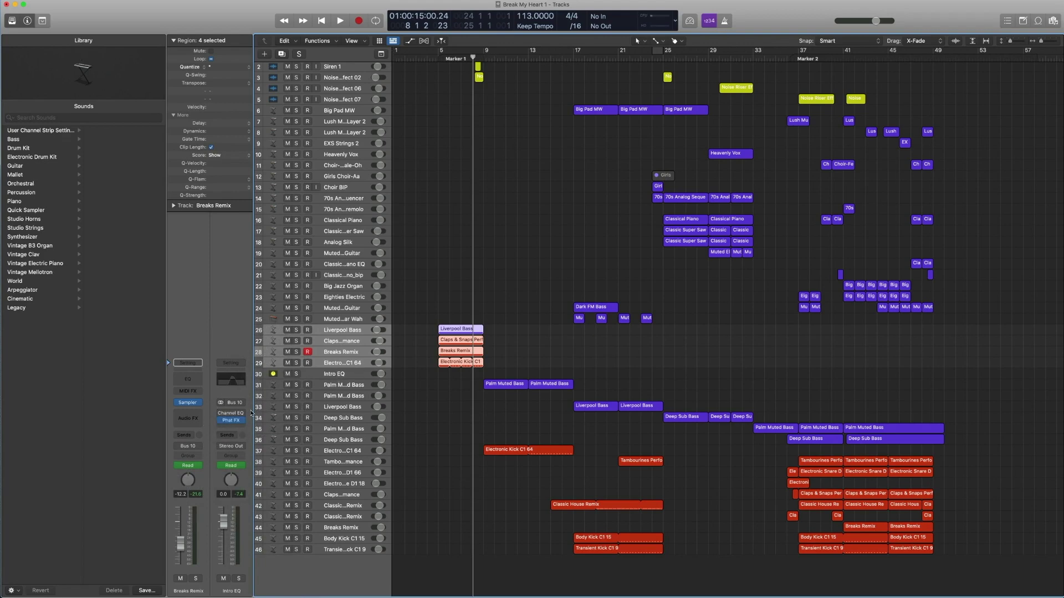
left_click(493, 118)
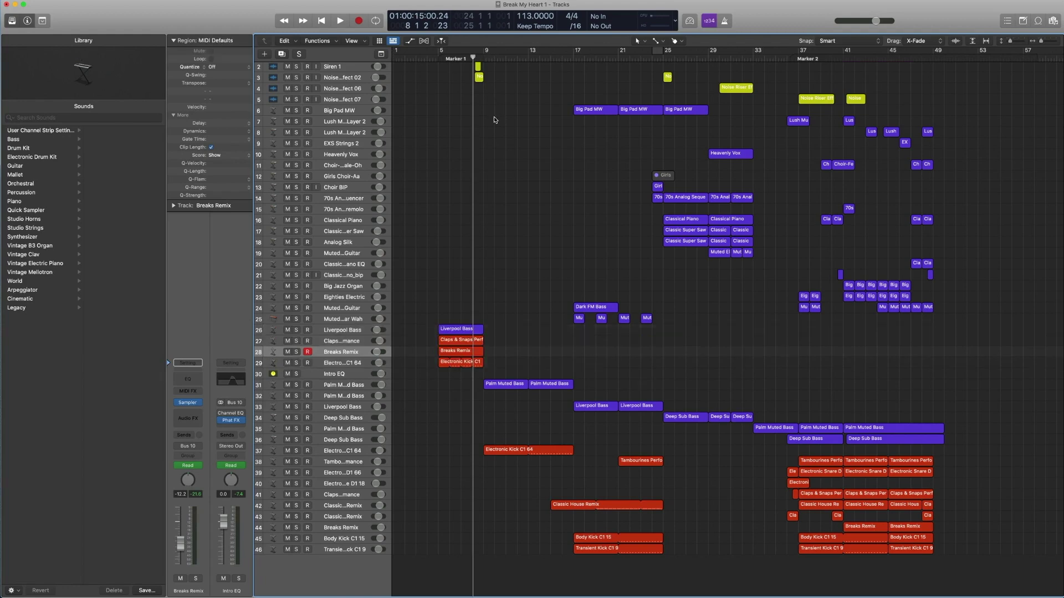
Focus on the effect regions just after bar 8 and select the Siren 1.3 region
scroll(494, 119, "up", 1)
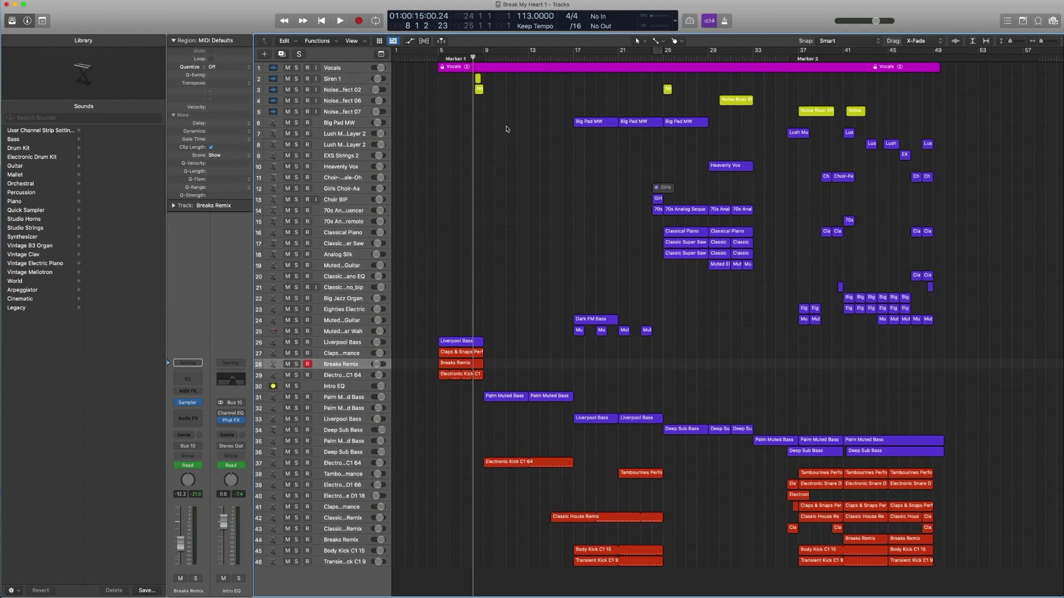
left_click_drag(521, 142, 446, 72)
left_click(687, 160)
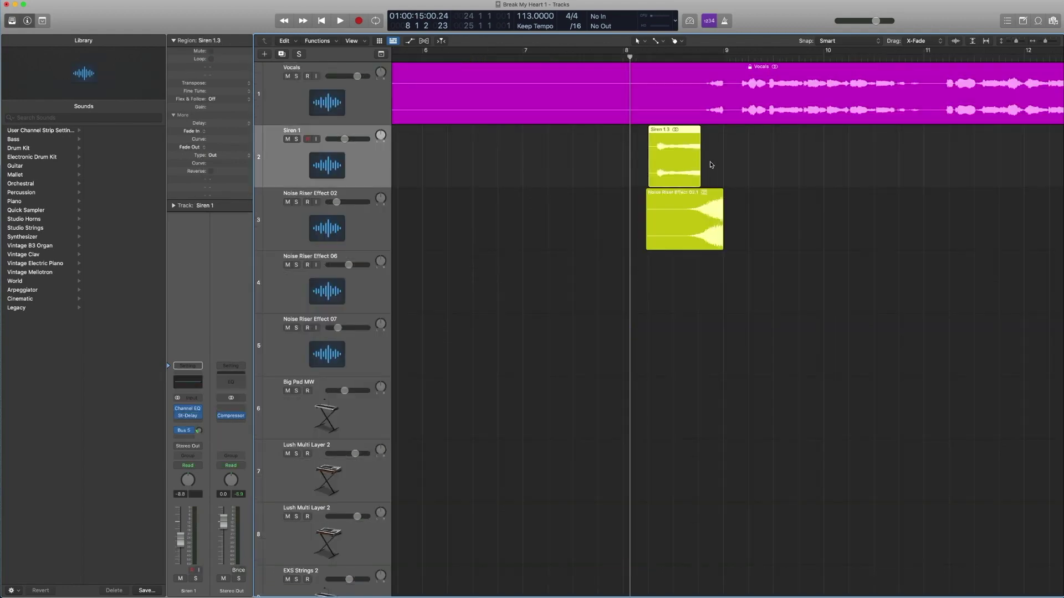
Open the loop library, search it for "siren", and preview the Siren 1 loop
left_click(1024, 23)
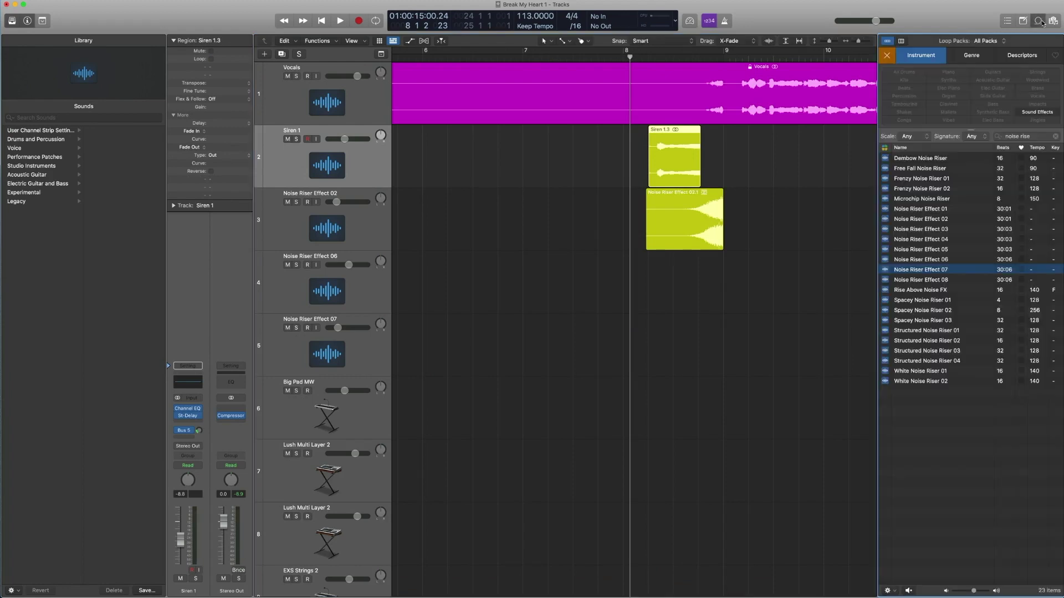
triple_click(1026, 136)
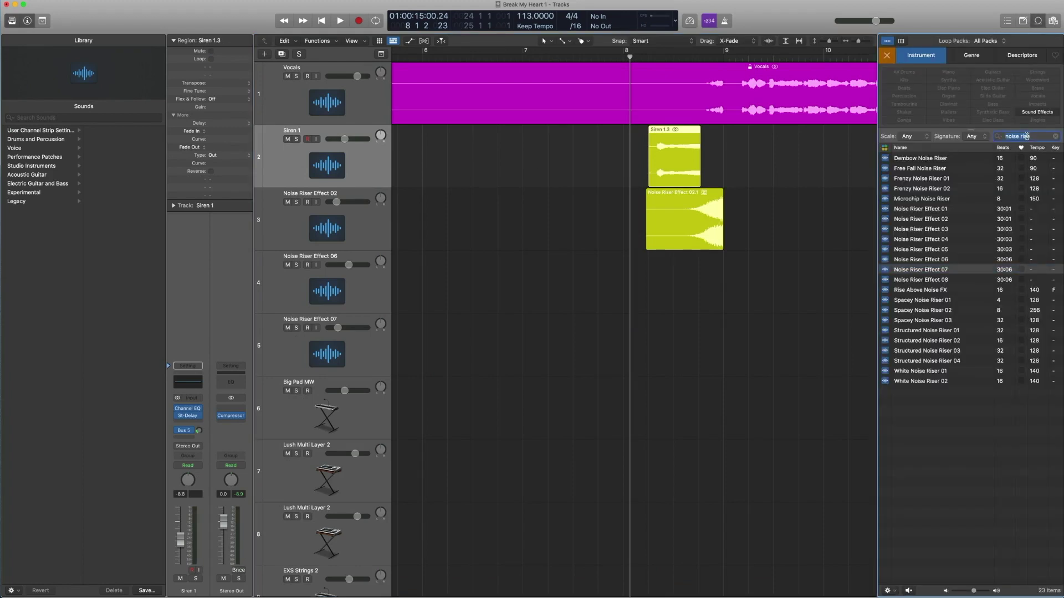
type("siren")
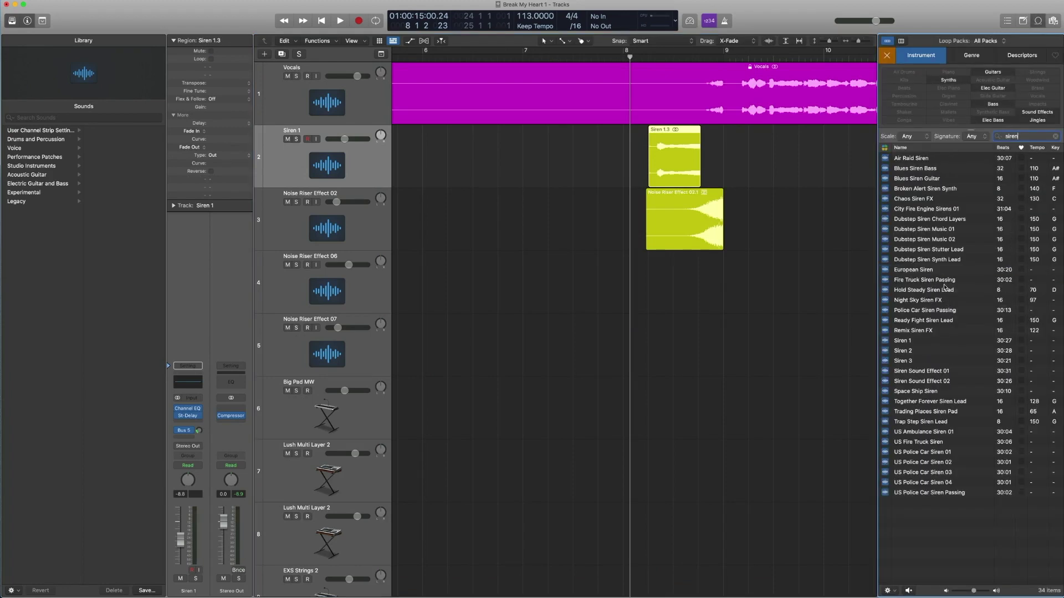
left_click(932, 341)
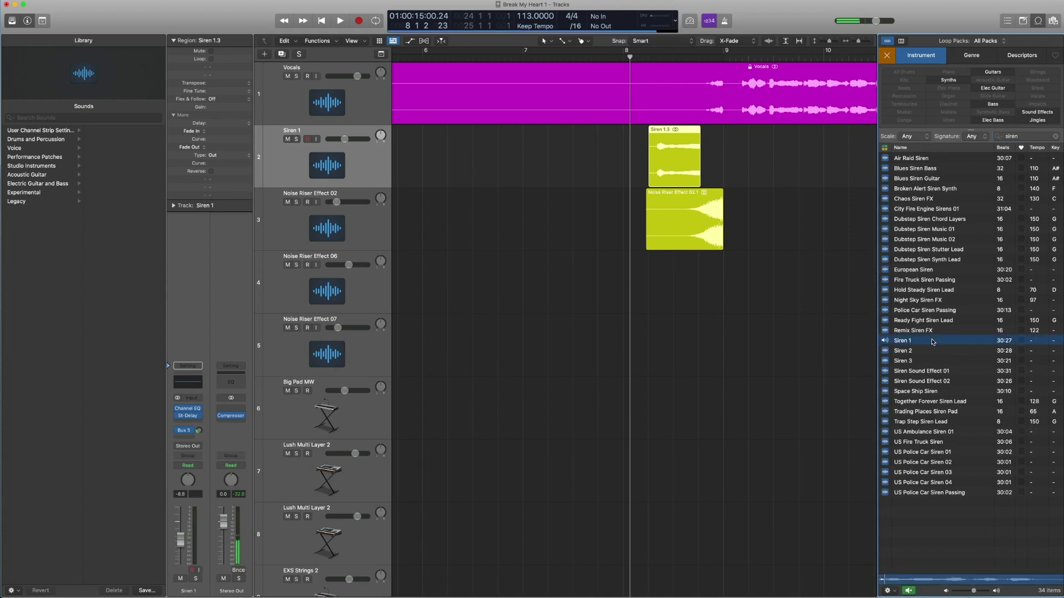
left_click(932, 341)
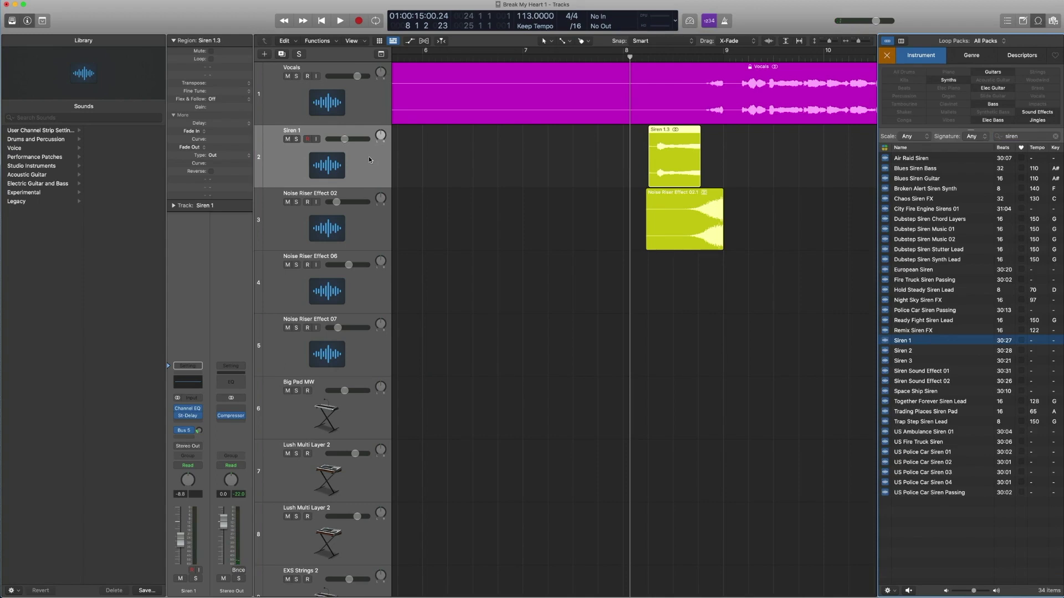
Open the Stereo Delay on the Siren 1 track, play the siren region soloed to hear the effect, and close the plug-in window
left_click(189, 418)
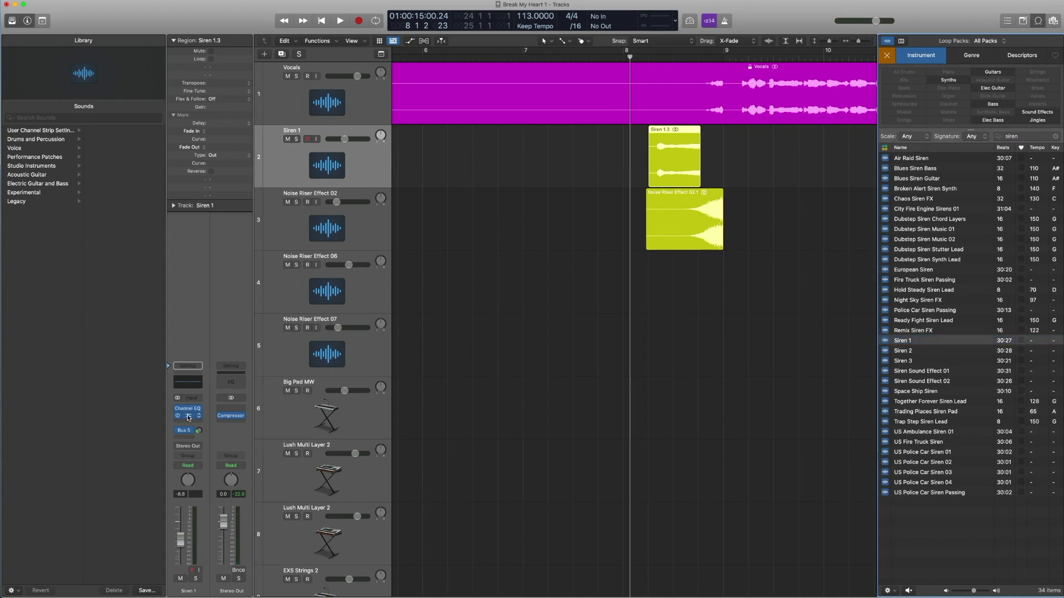
left_click(188, 417)
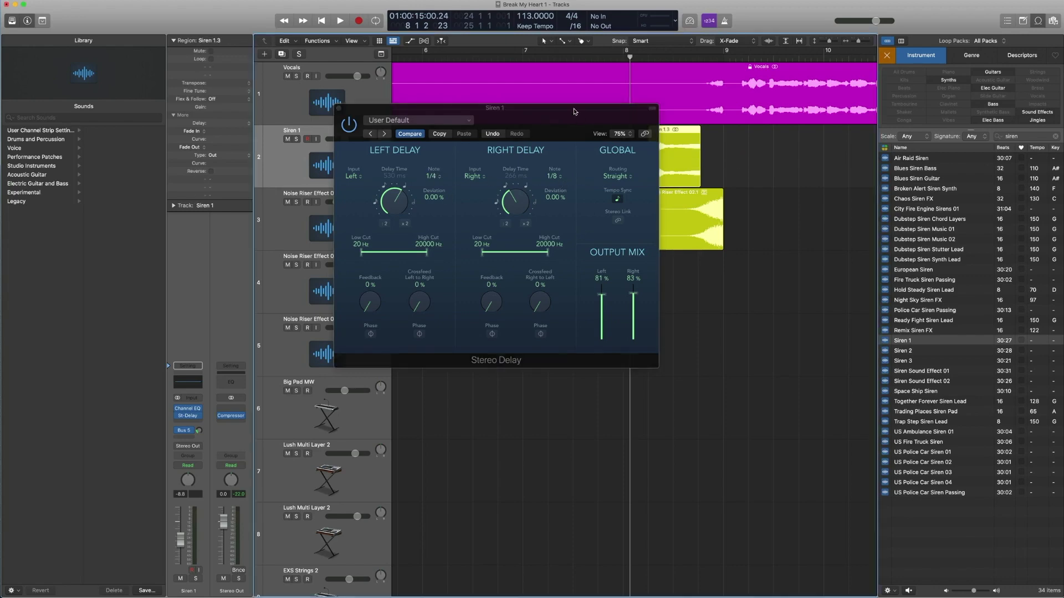
left_click_drag(579, 108, 620, 247)
left_click(667, 161)
left_click(653, 55)
key("space")
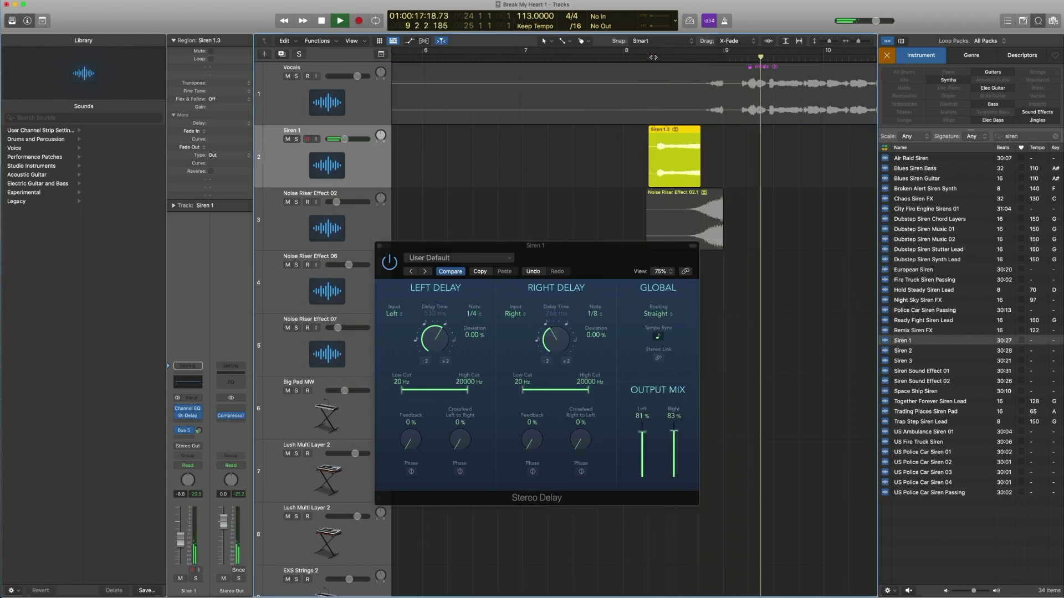
key("space")
left_click(379, 245)
key("super+a")
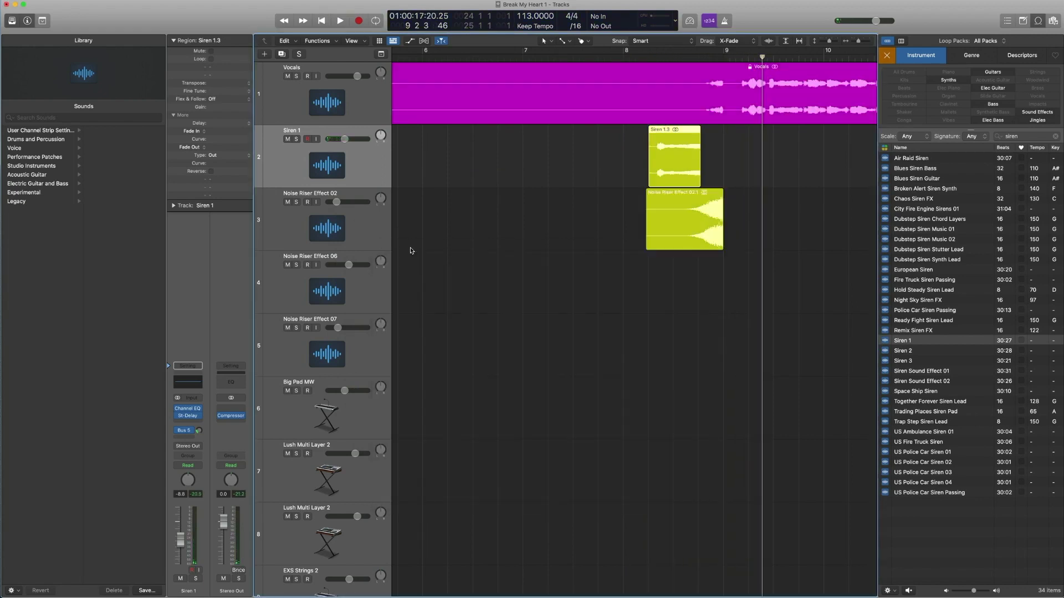
Play the full mix from just after bar 8 into bar 9 to hear the siren and noise riser transition
left_click(723, 57)
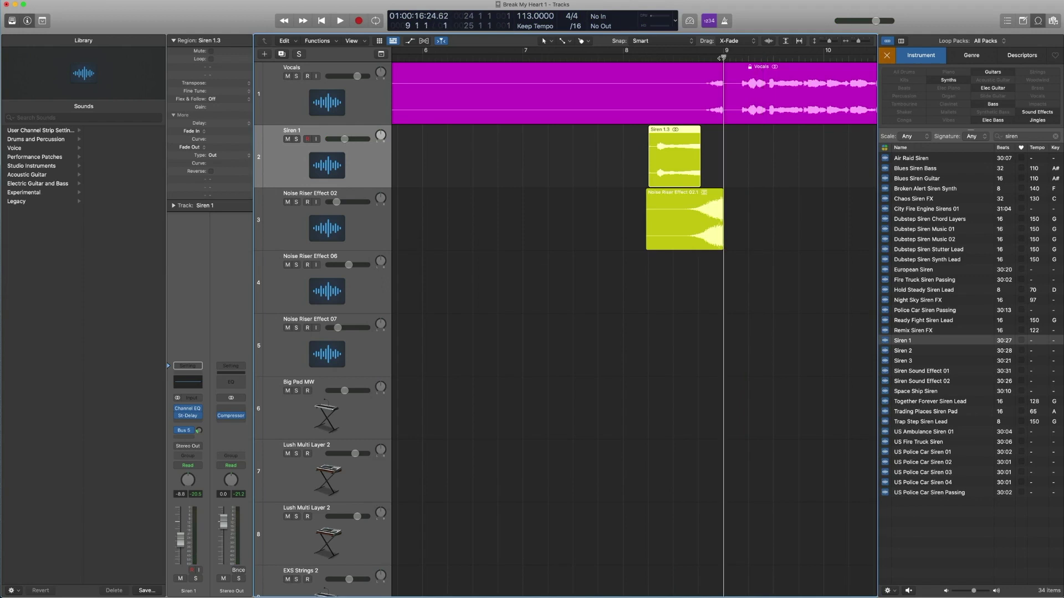
double_click(638, 57)
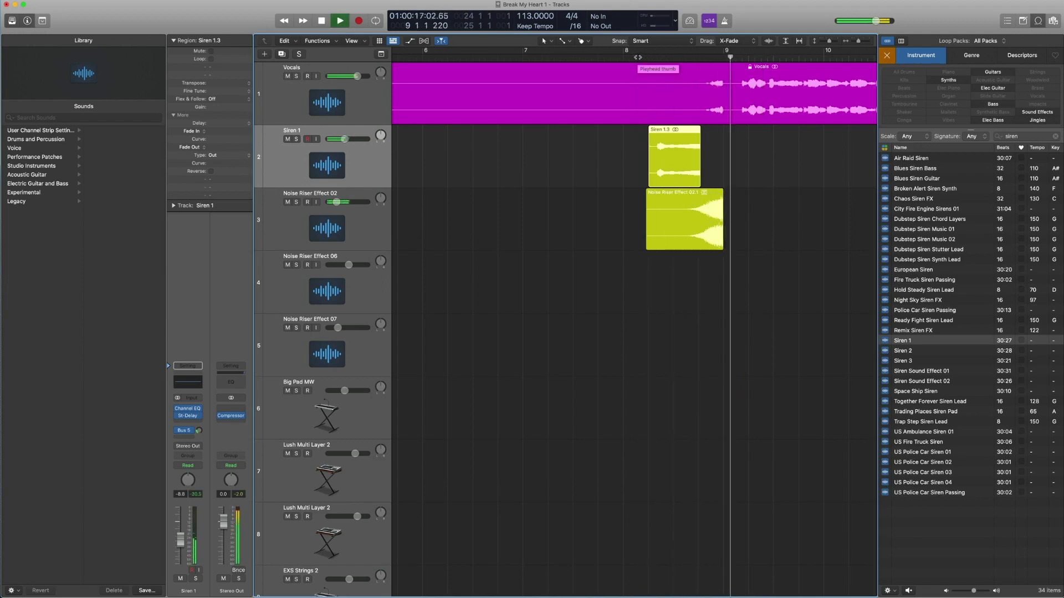
key("space")
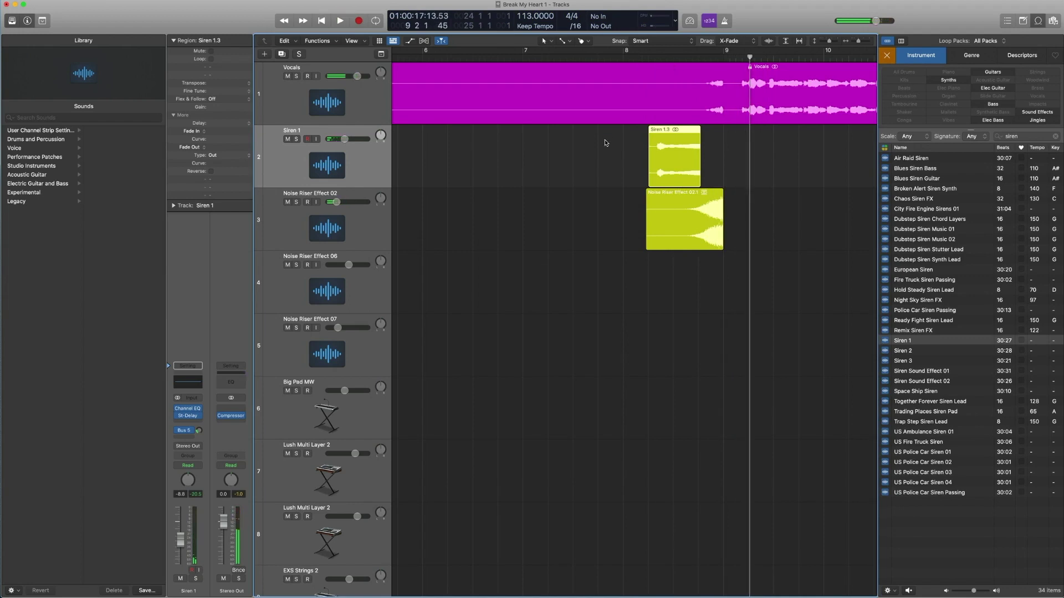
Select the Noise Riser Effect 02 track and search the loop library for "noise risers"
left_click(337, 224)
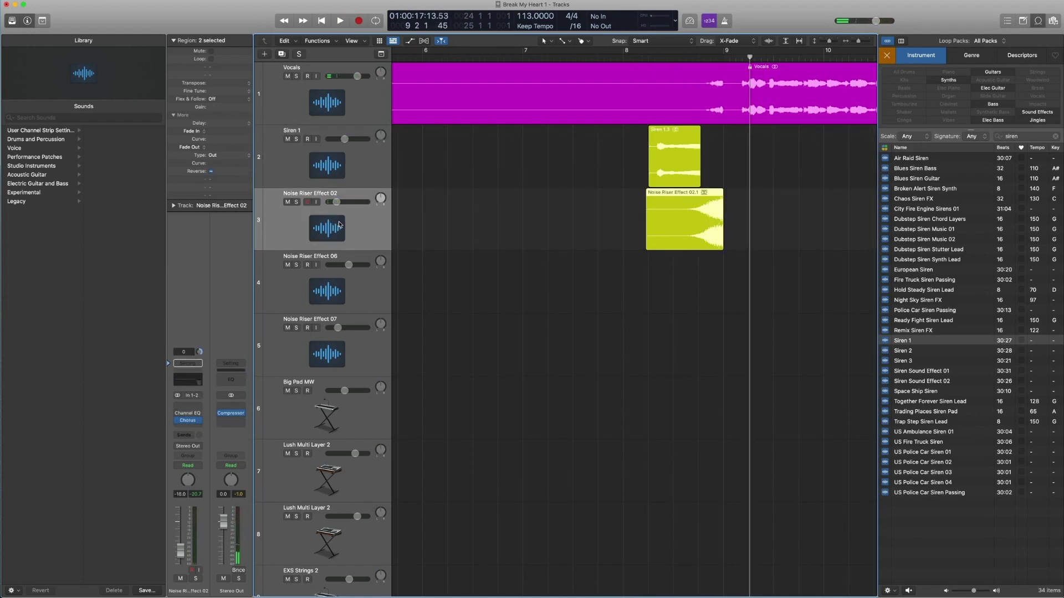
double_click(1033, 137)
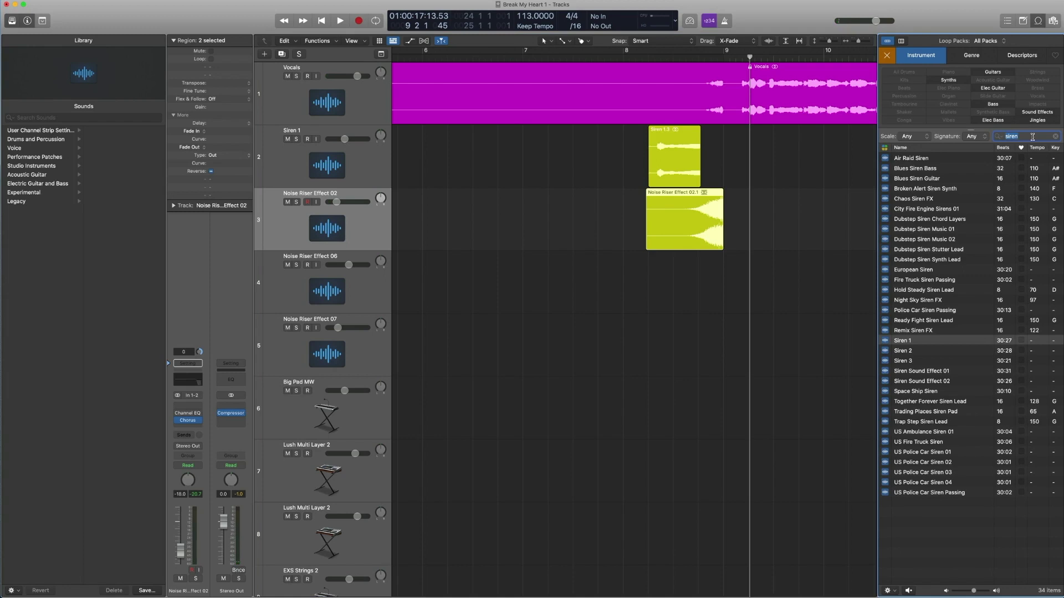
type("noise riser")
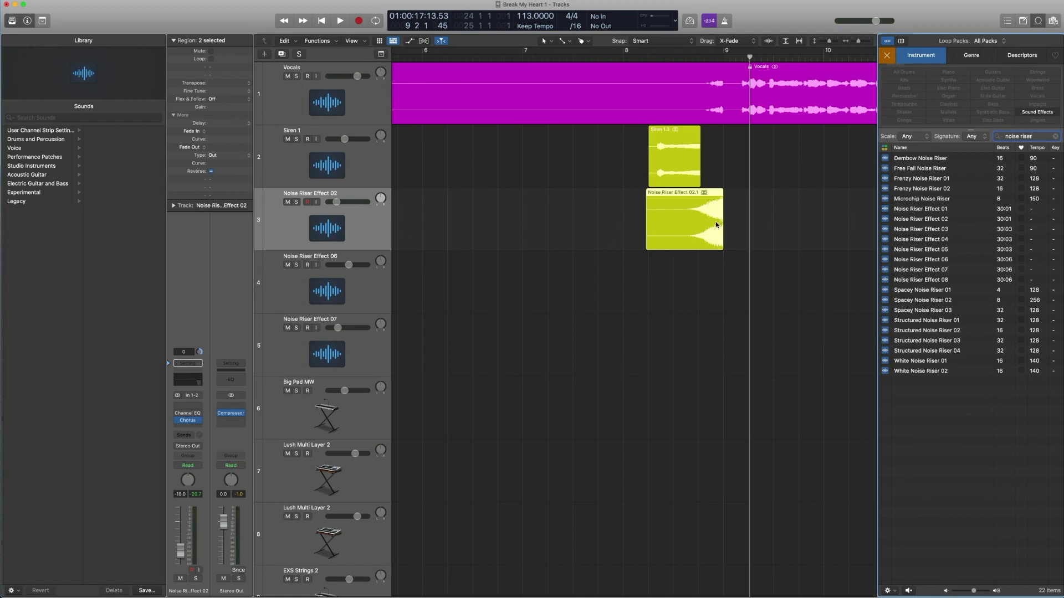
type("s")
Play the full mix from the middle of bar 8 to hear the noise riser lead into bar 9, and stop playback
left_click(682, 55)
key("space")
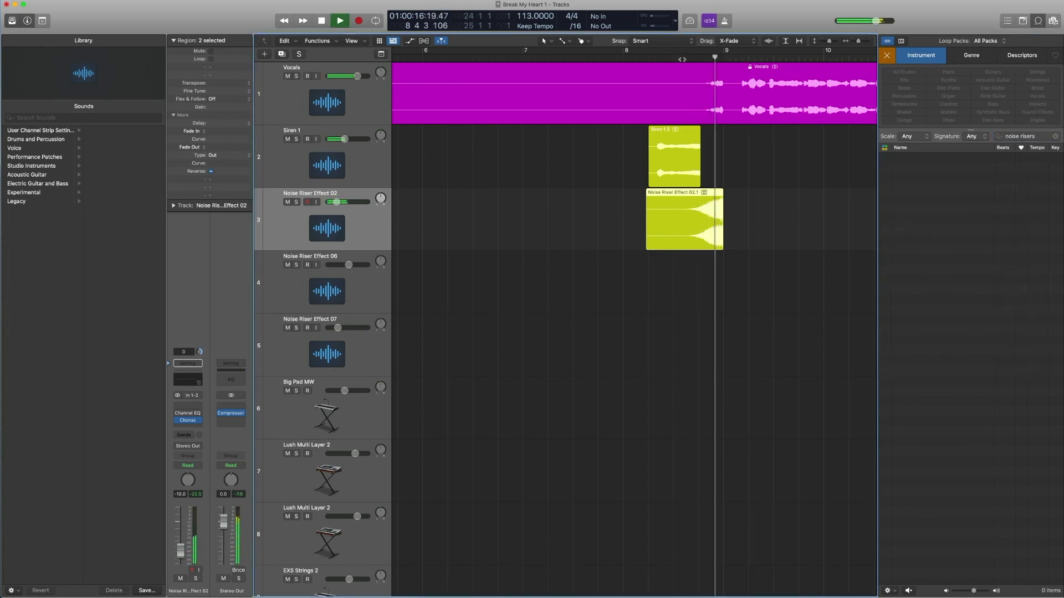
key("space")
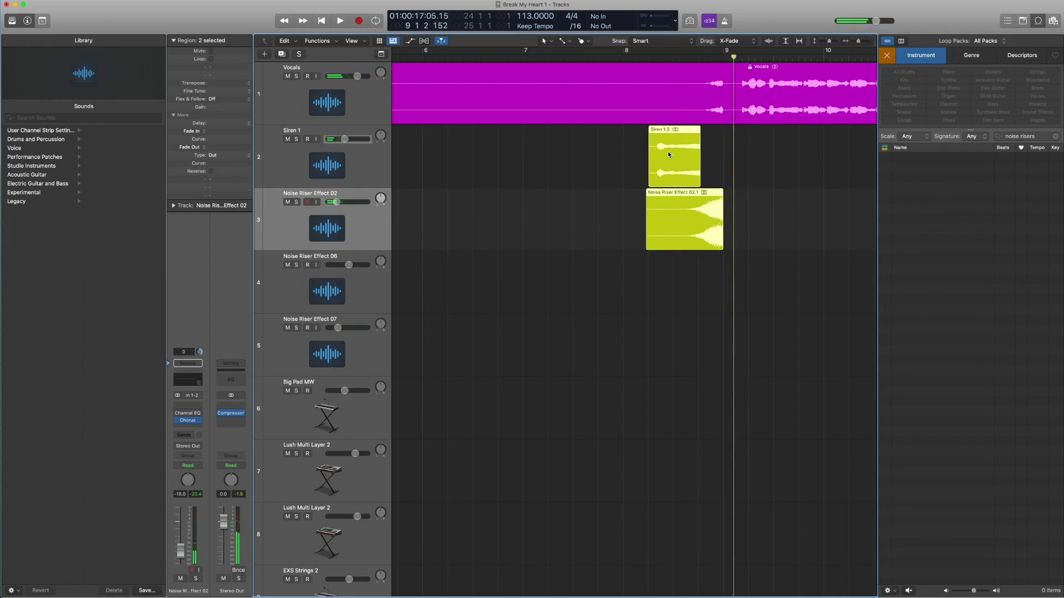
Add the Siren 1.3 region to the selected noise riser, play both soloed from just after bar 8, and stop playback
left_click(667, 151)
left_click(652, 56)
key("space")
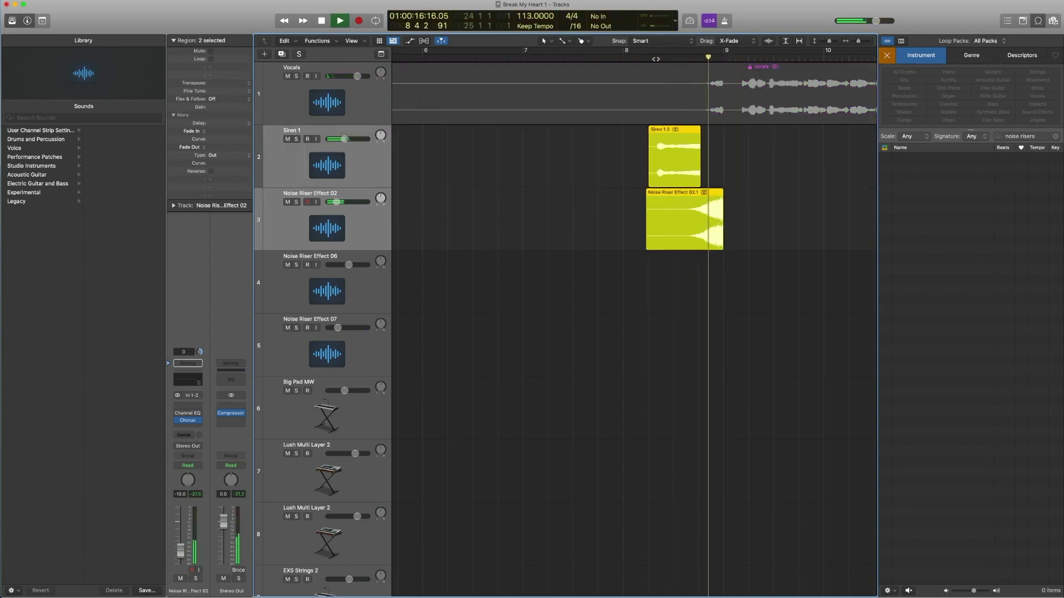
key("space")
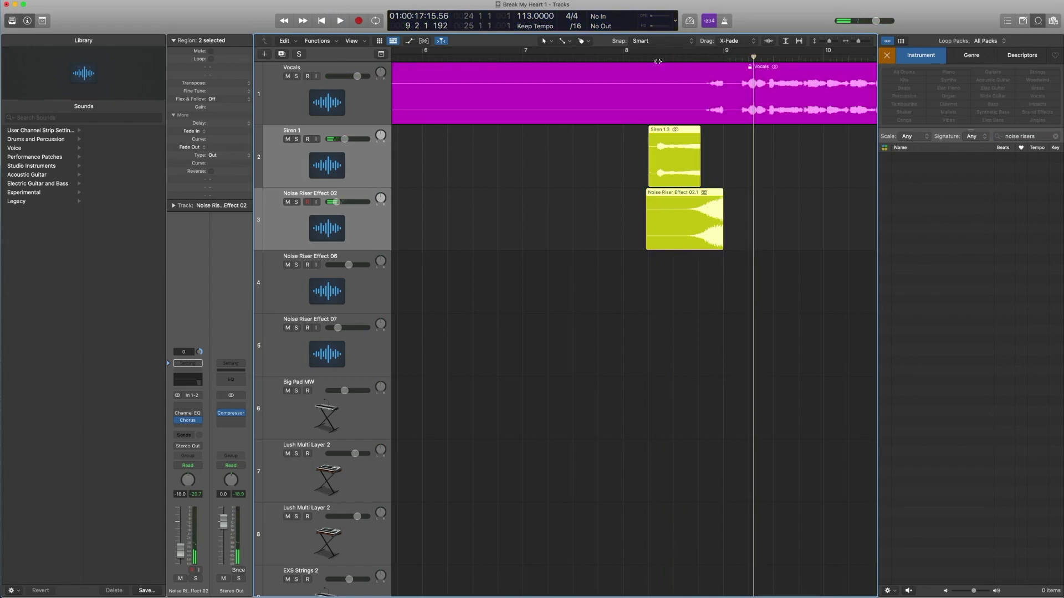
Return to the full arrangement, select the first Palm Muted Bass track (31), and move the playhead to bar 9
key("z")
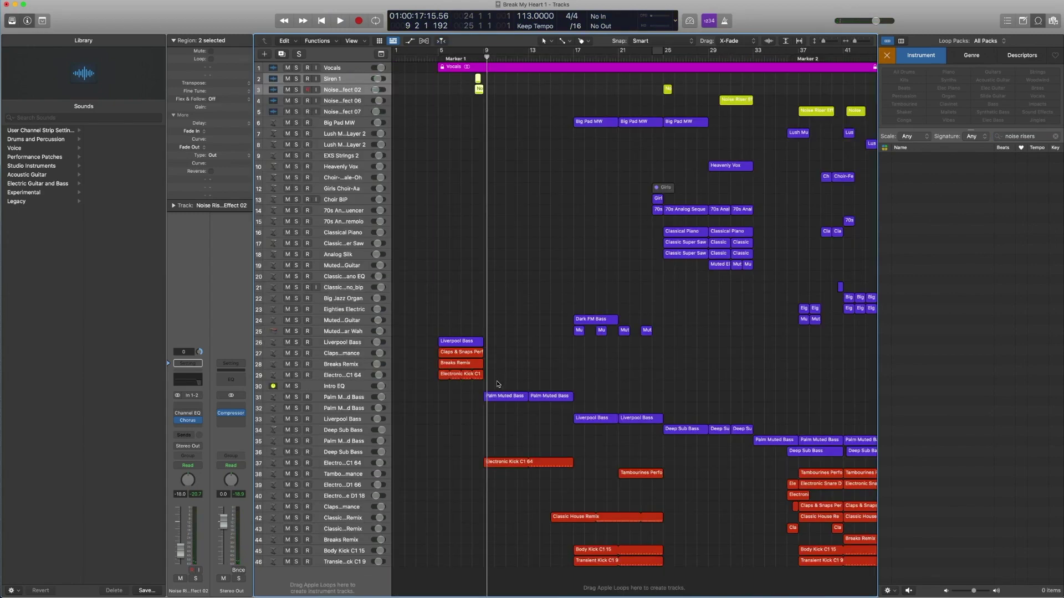
left_click(353, 398)
key("comma")
key("period")
key("comma")
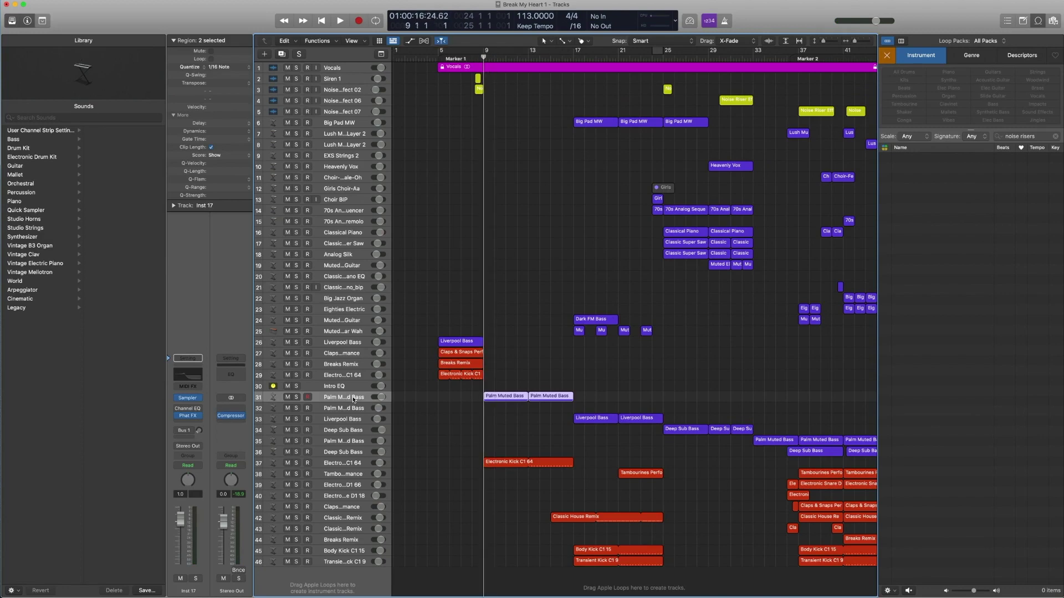
Clear the loop library search and close the loop browser
left_click(887, 55)
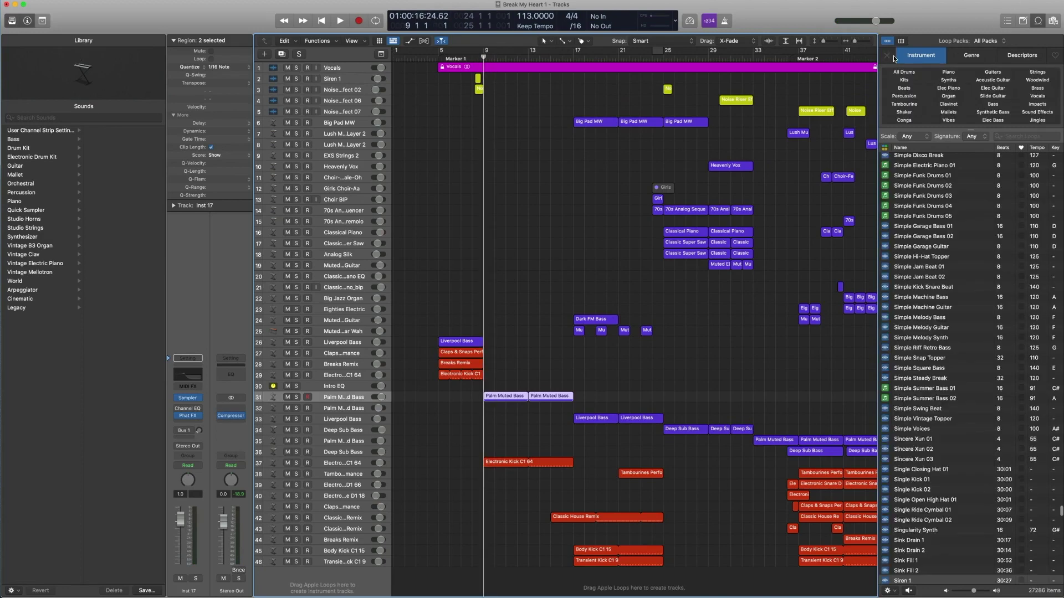
left_click(1038, 21)
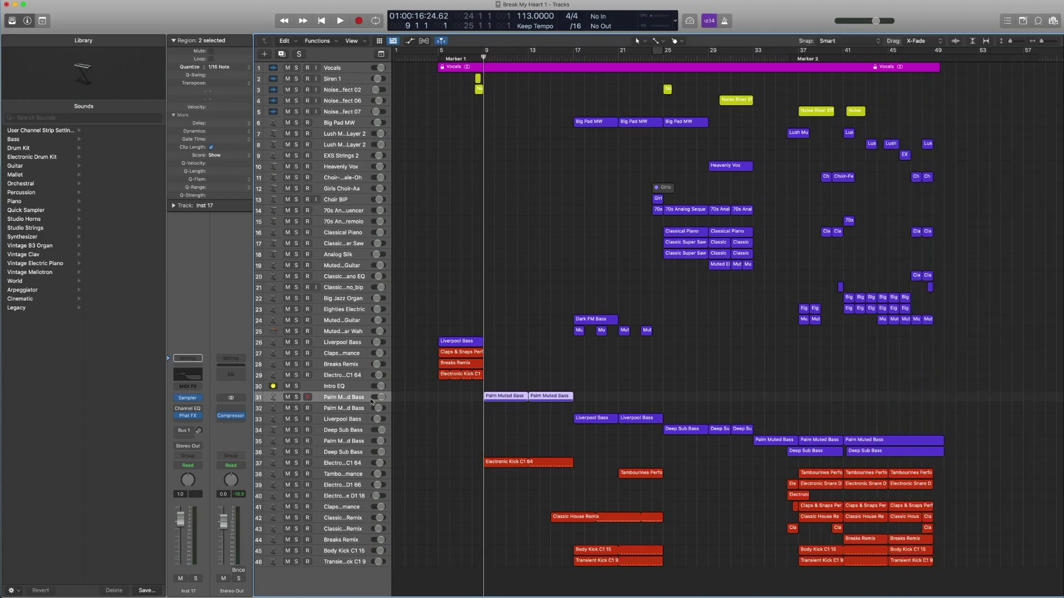
Locate the Palm Muted Bass sampler patch in the library, and play the two selected bass regions soloed from bar 9
left_click(172, 399)
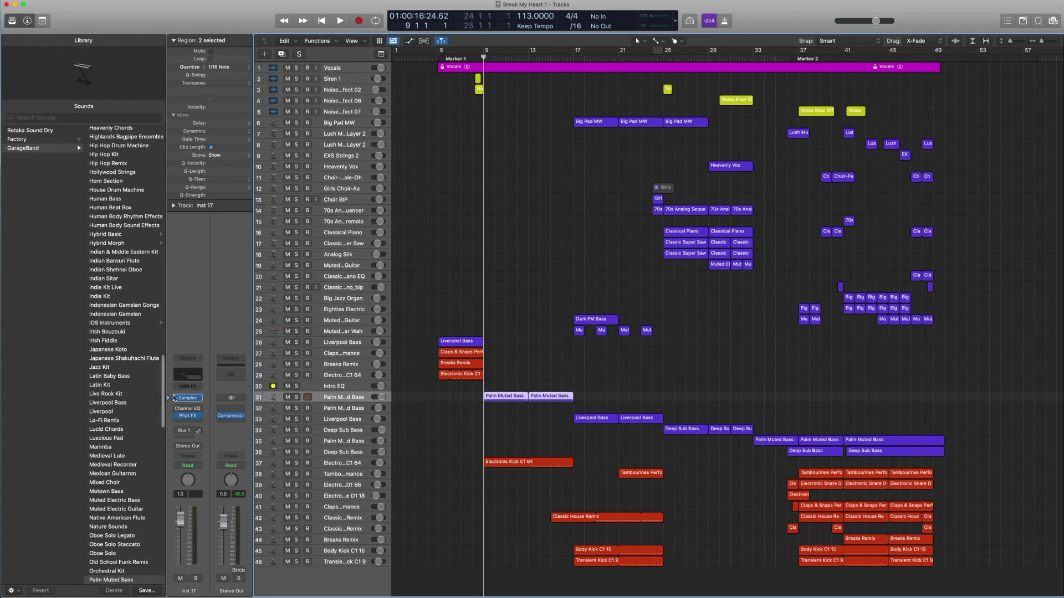
left_click(12, 21)
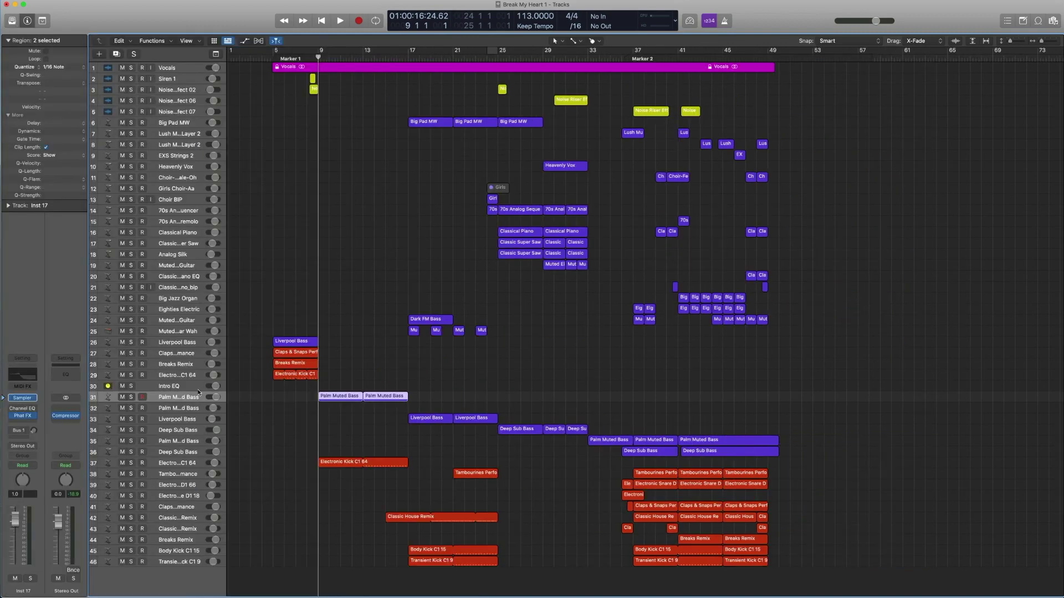
key("ctrl+s")
key("space")
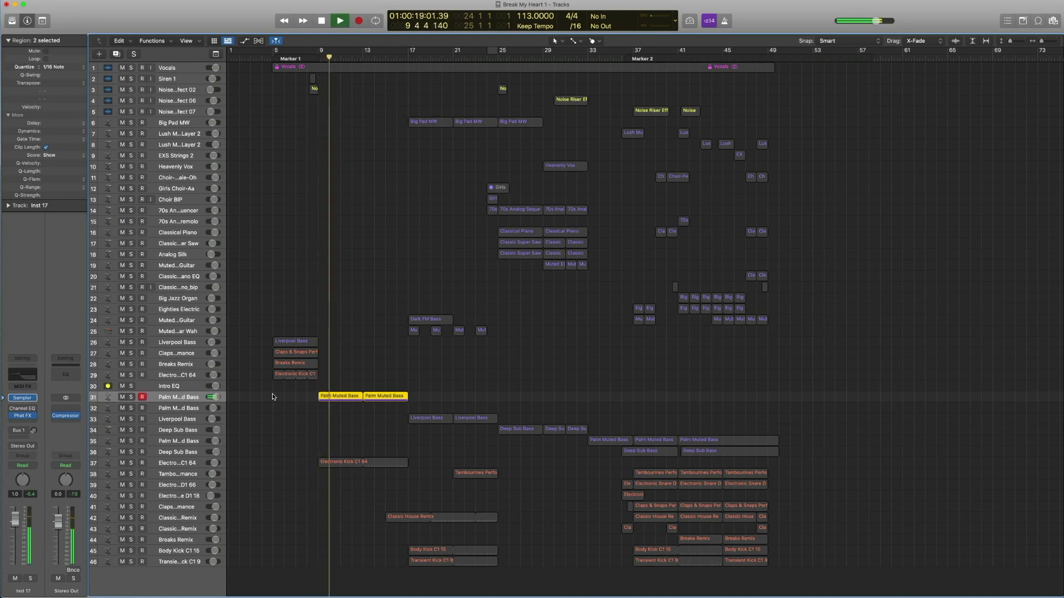
key("space")
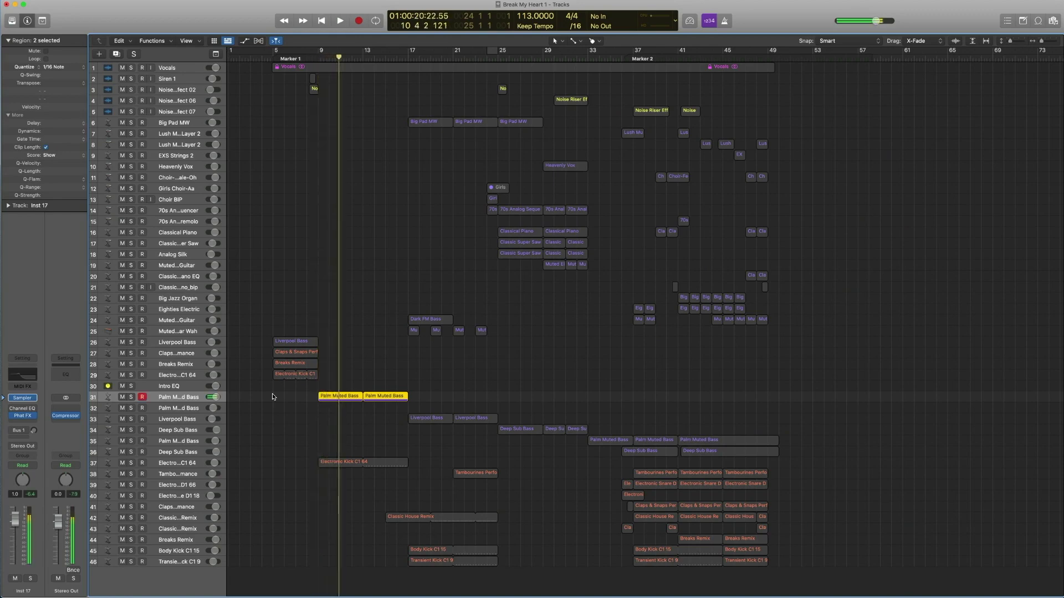
Review the Phat FX settings on the Palm Muted Bass track and play its soloed regions again from about bar 10
left_click(23, 418)
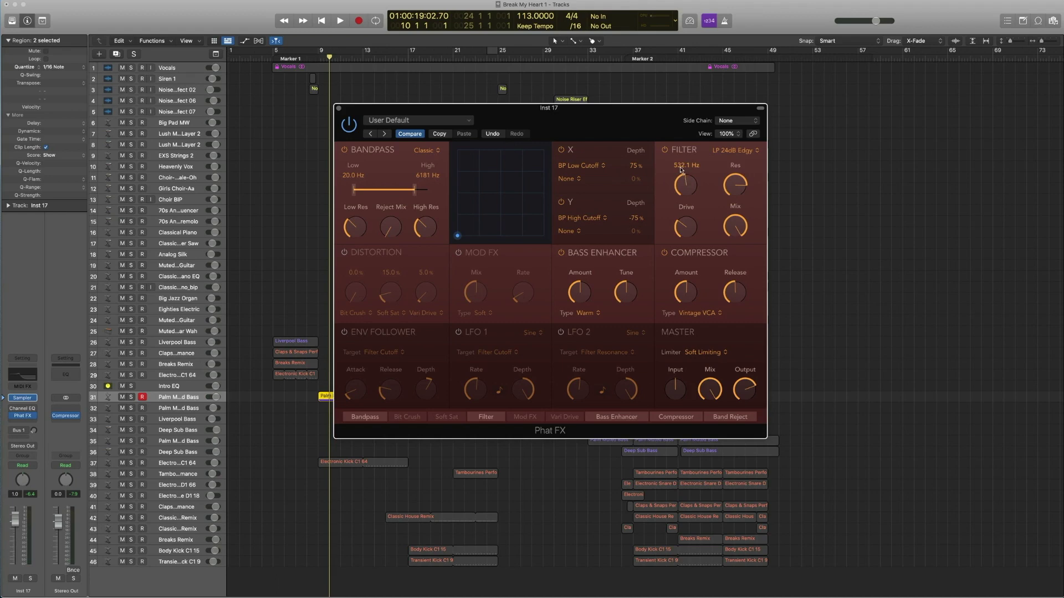
left_click(338, 109)
left_click(336, 386)
left_click(335, 395)
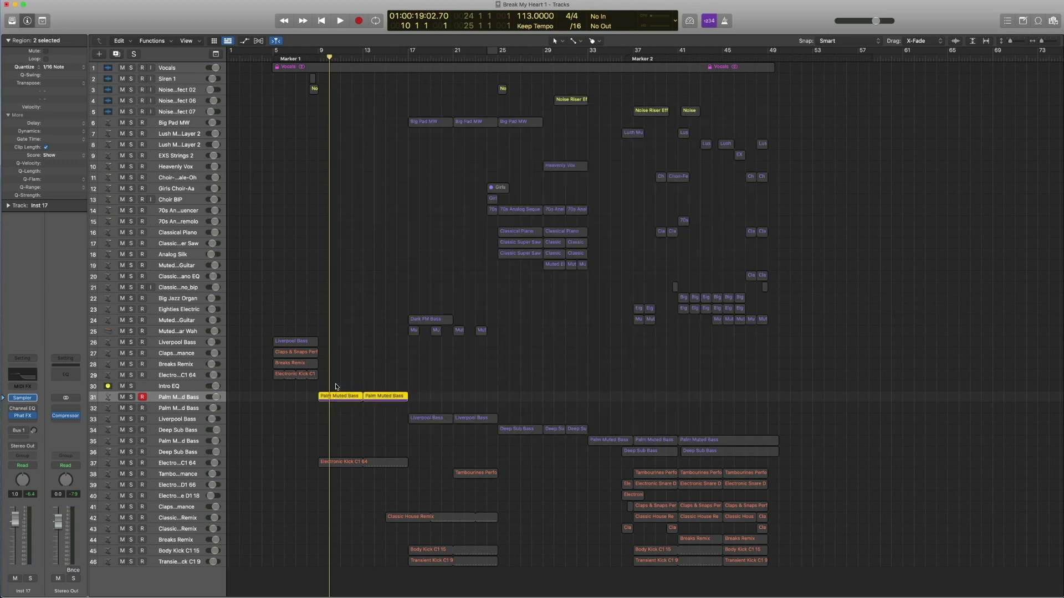
key("space")
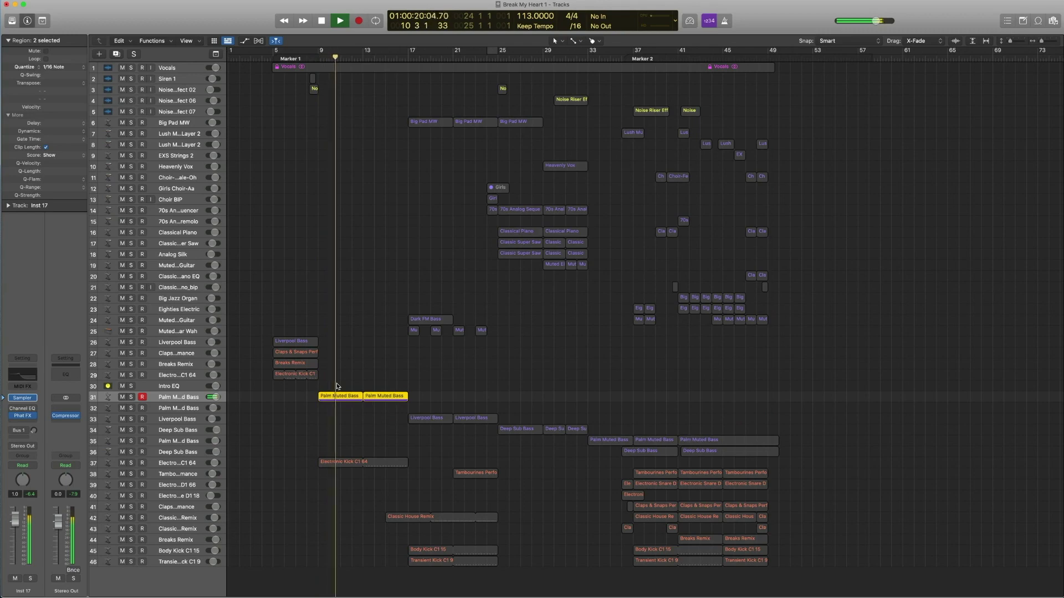
key("space")
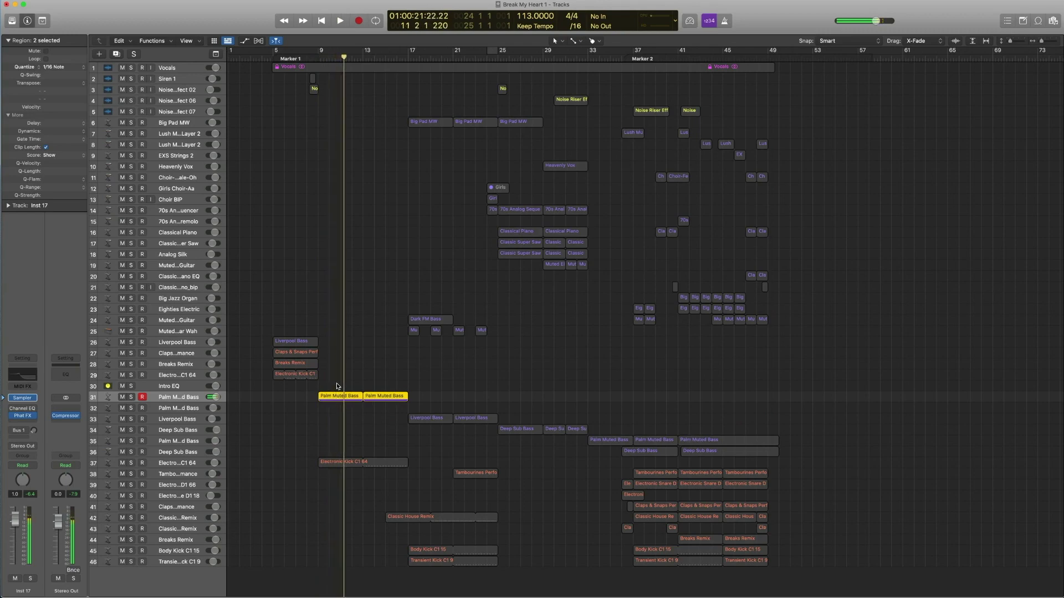
Examine the Palm Muted Bass notes in the Piano Roll while playing them soloed, and return to the full, unsoloed arrangement
double_click(332, 396)
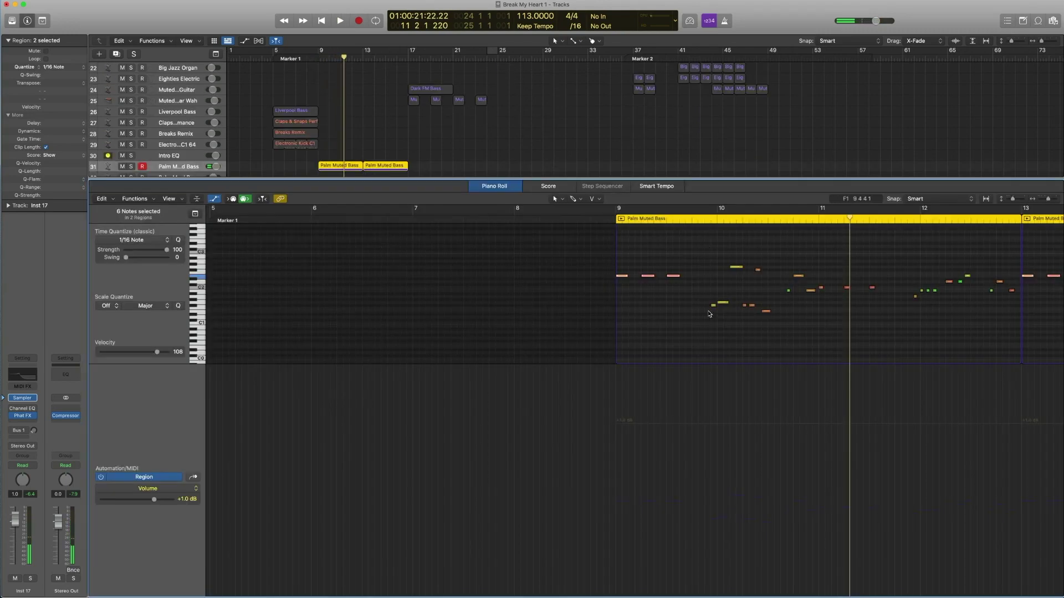
left_click_drag(687, 295, 715, 325)
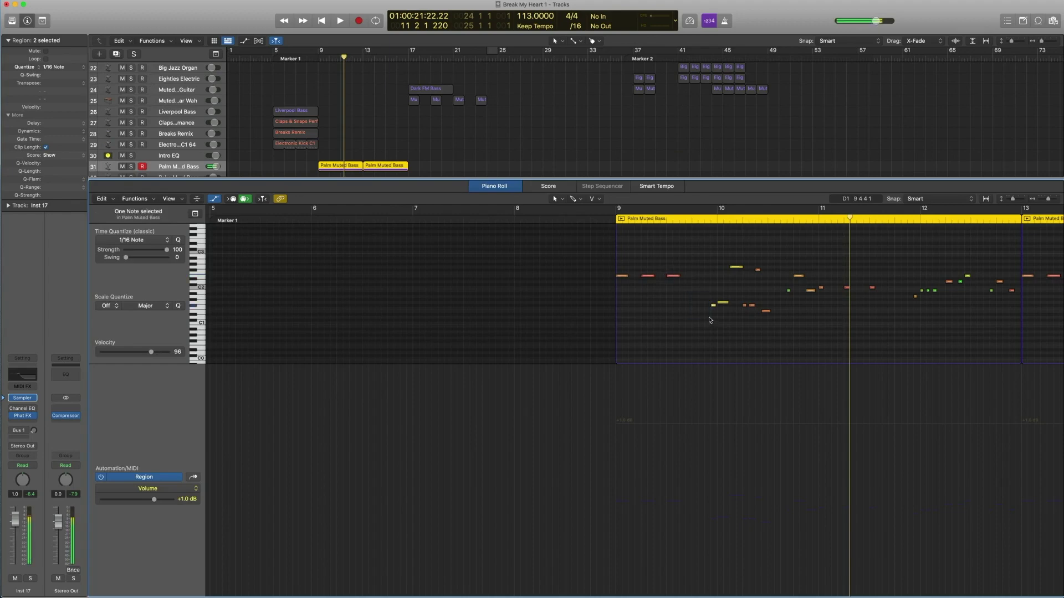
double_click(332, 57)
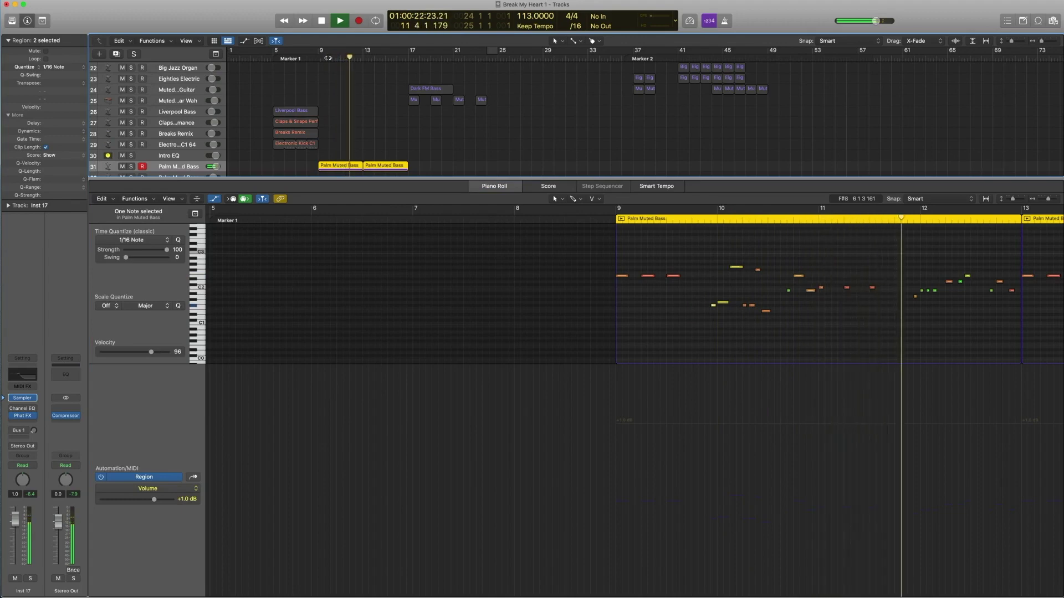
key("space")
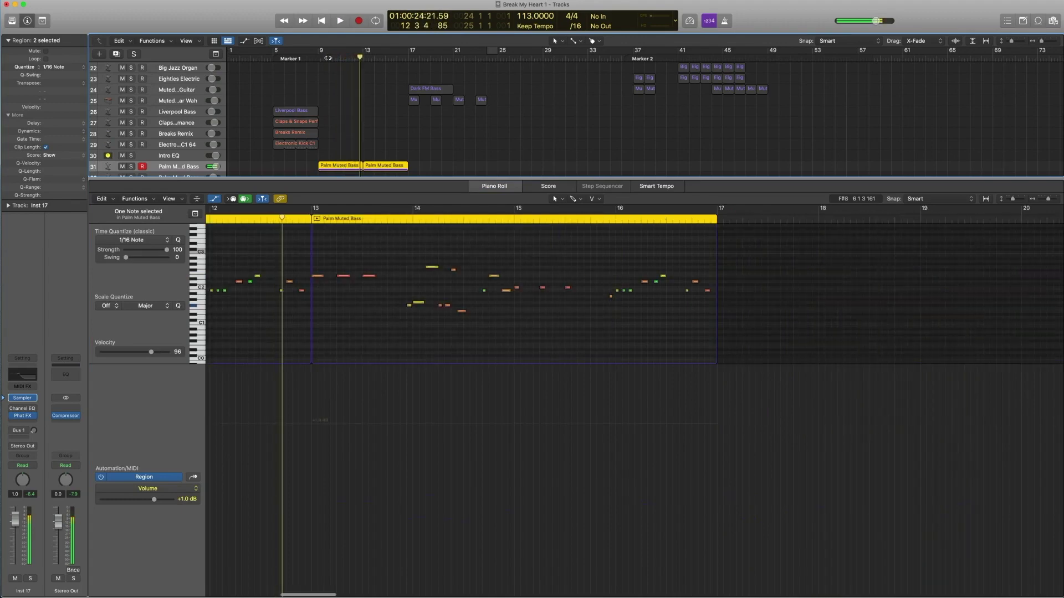
key("ctrl+s")
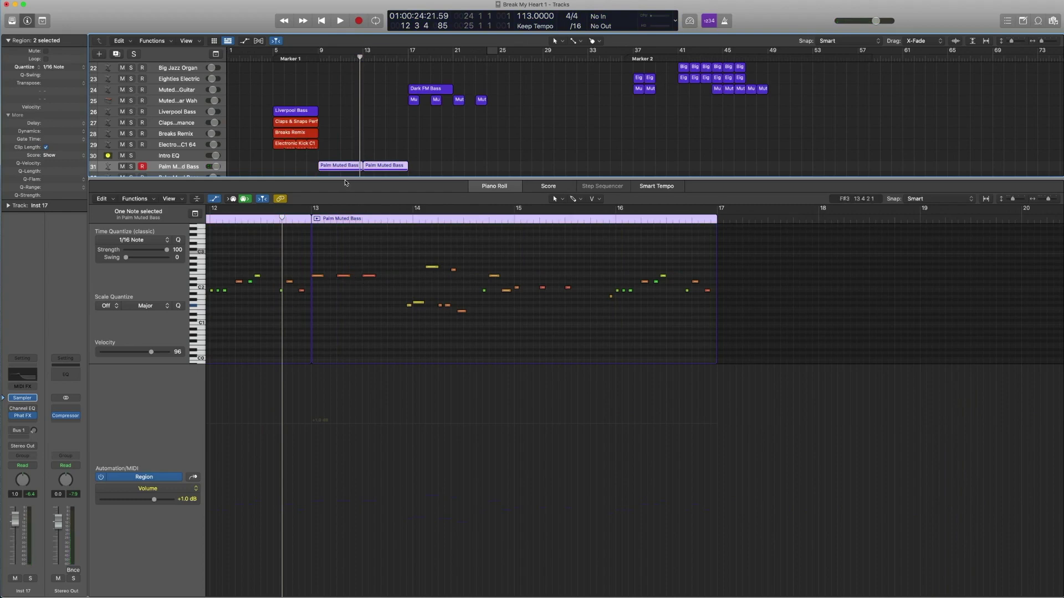
key("e")
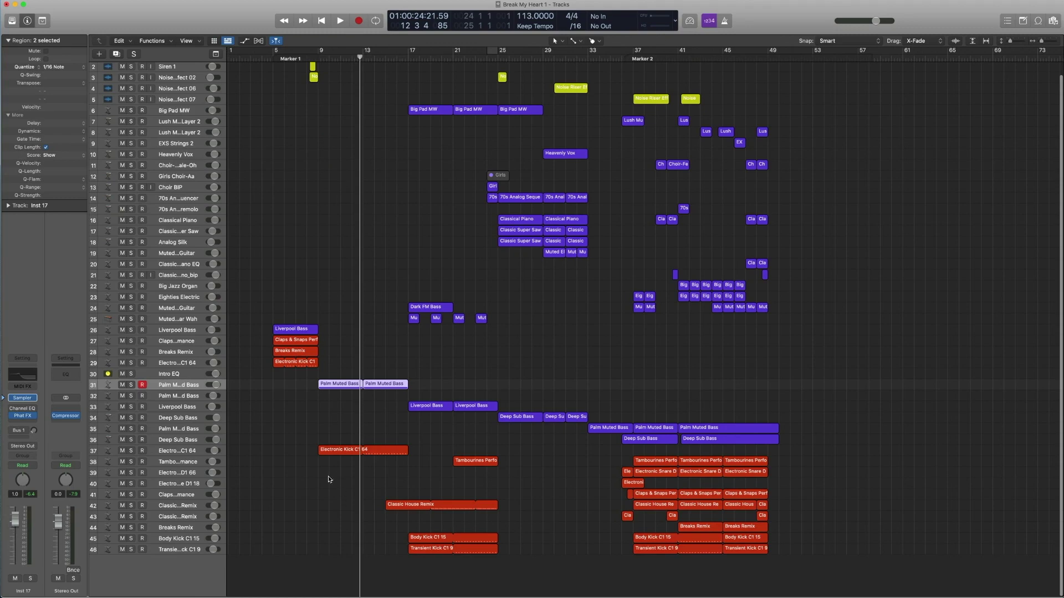
Select the electronic kick track (37) and locate its Electronic Kick C1 64 patch among the library's Electronic Kicks
left_click(188, 452)
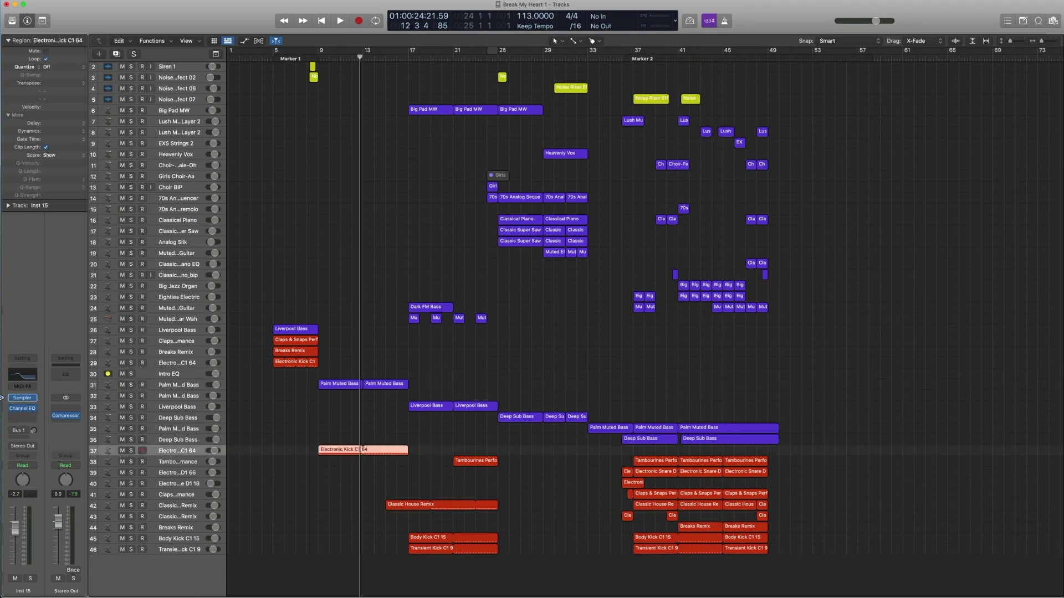
left_click(11, 20)
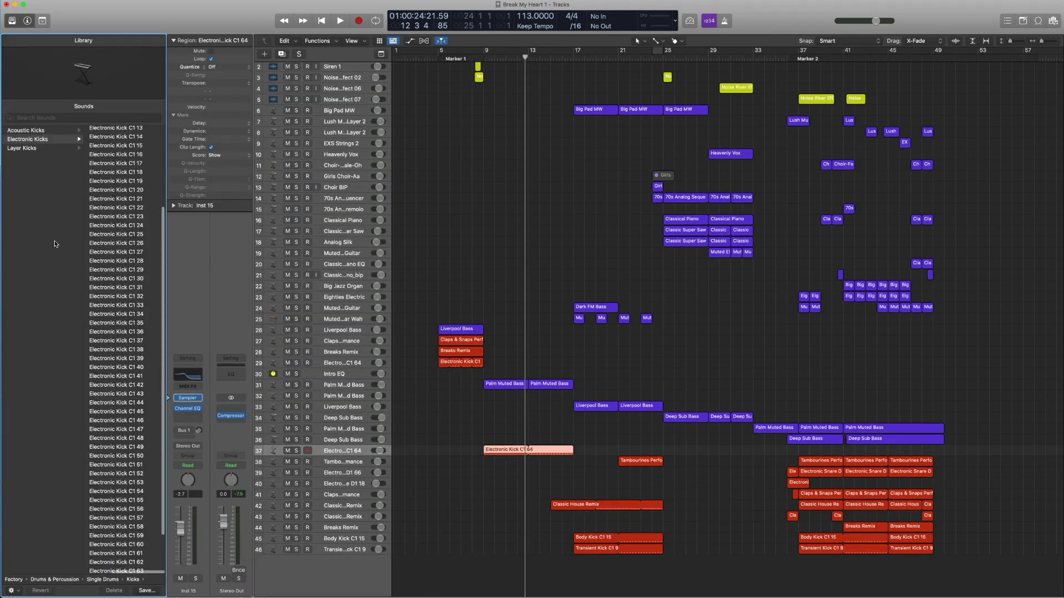
scroll(58, 229, "left", 3)
scroll(58, 229, "left", 2)
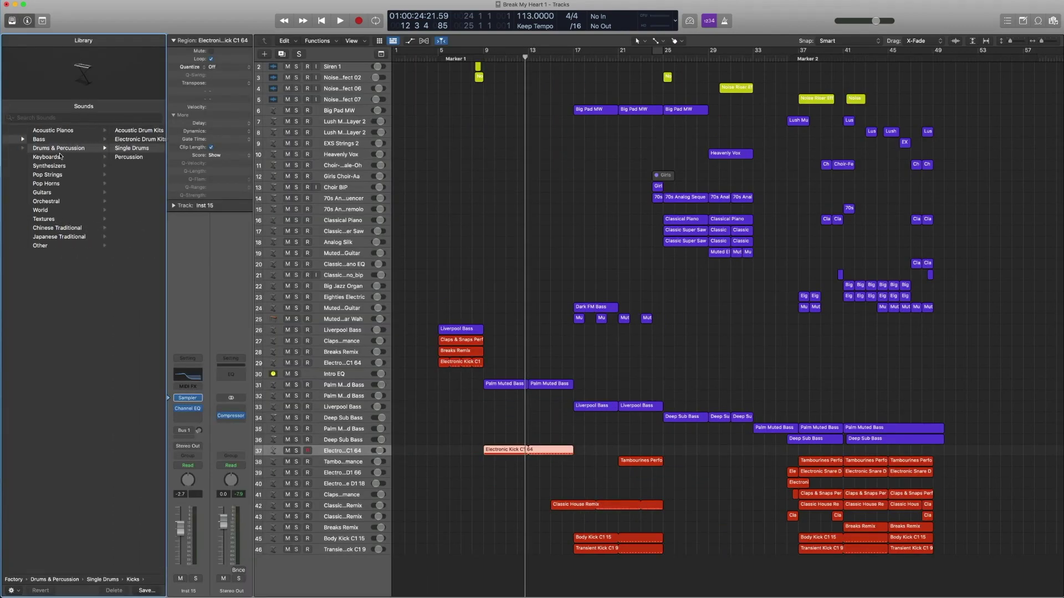
left_click(101, 138)
left_click(103, 138)
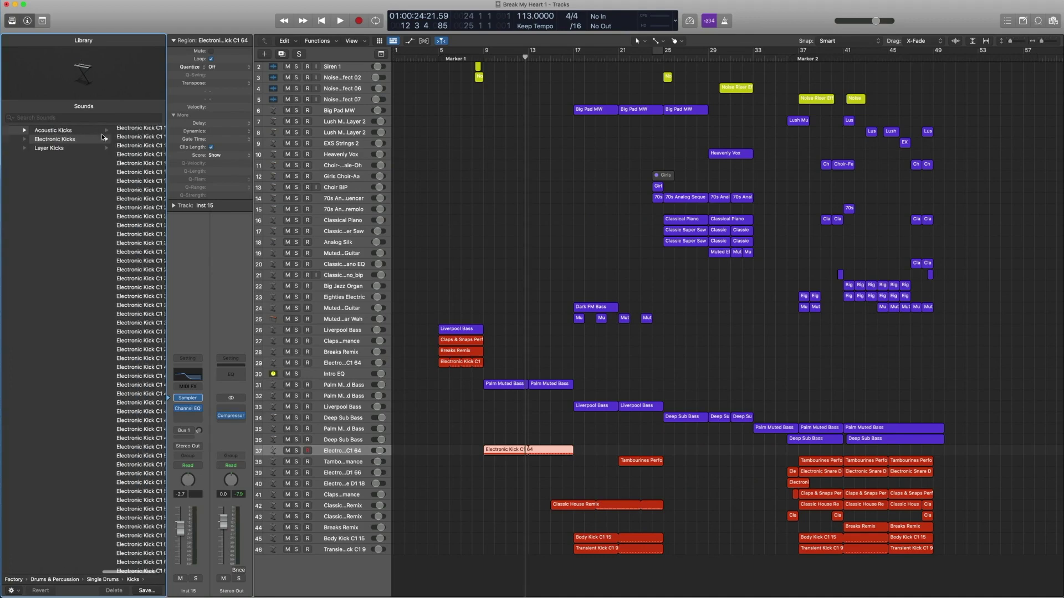
scroll(128, 468, "down", 5)
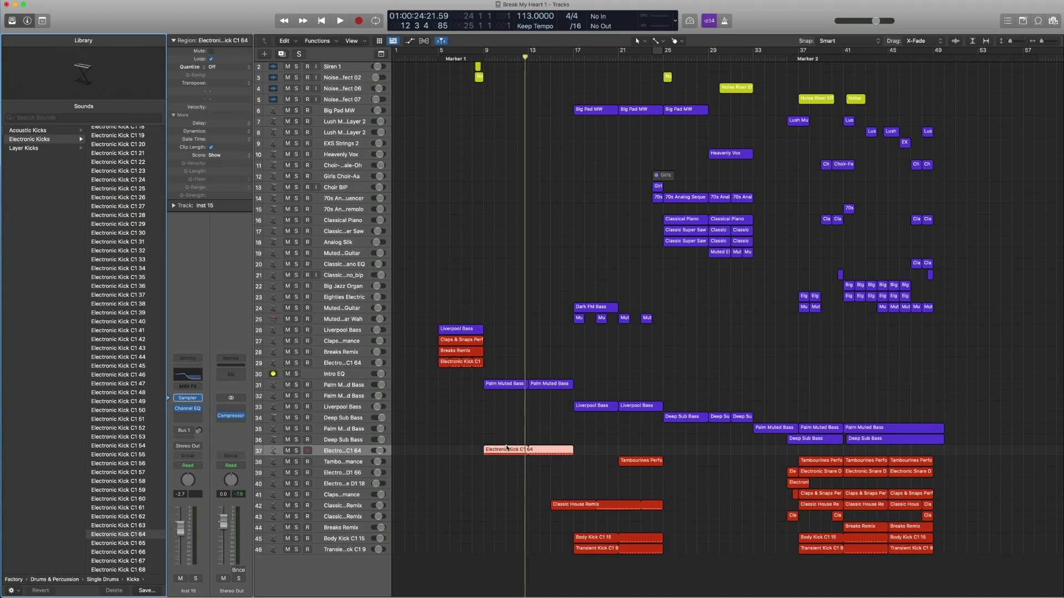
Play the Electronic Kick C1 64 region soloed from bar 9 and stop playback
key("ctrl+s")
left_click(481, 59)
key("space")
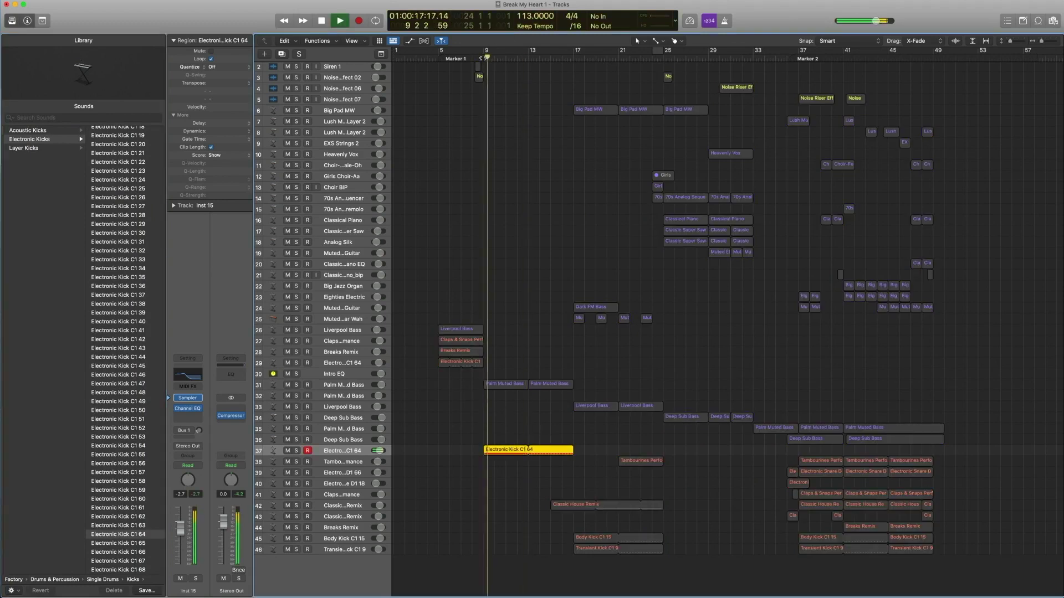
key("space")
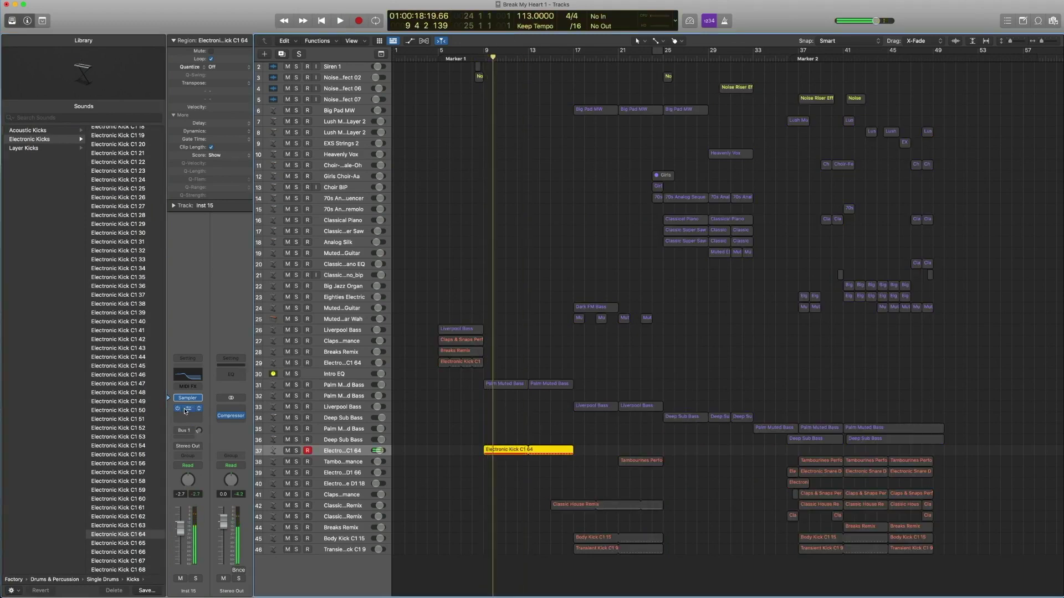
Examine the kick's Channel EQ curve while playing the kick and both Palm Muted Bass regions soloed from bar 9, and end solo
left_click(188, 410)
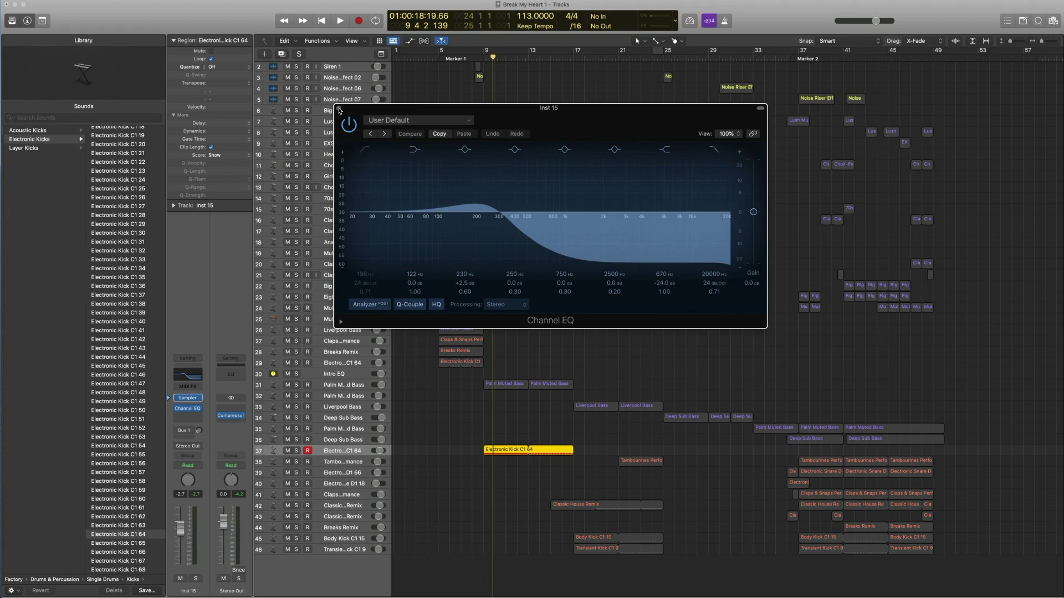
left_click_drag(339, 110, 590, 112)
left_click_drag(506, 500, 553, 360)
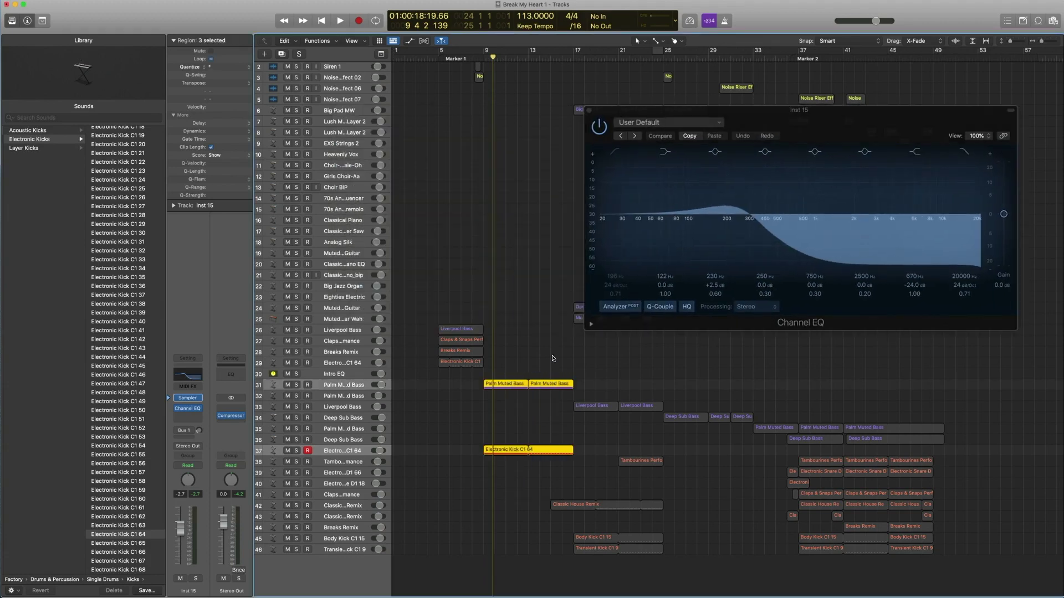
double_click(481, 58)
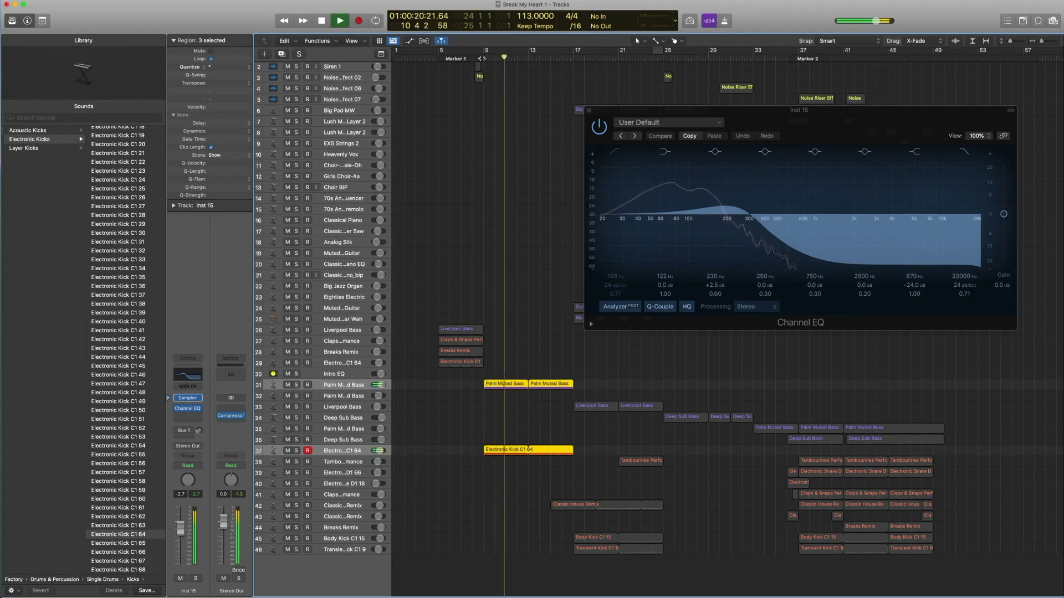
key("space")
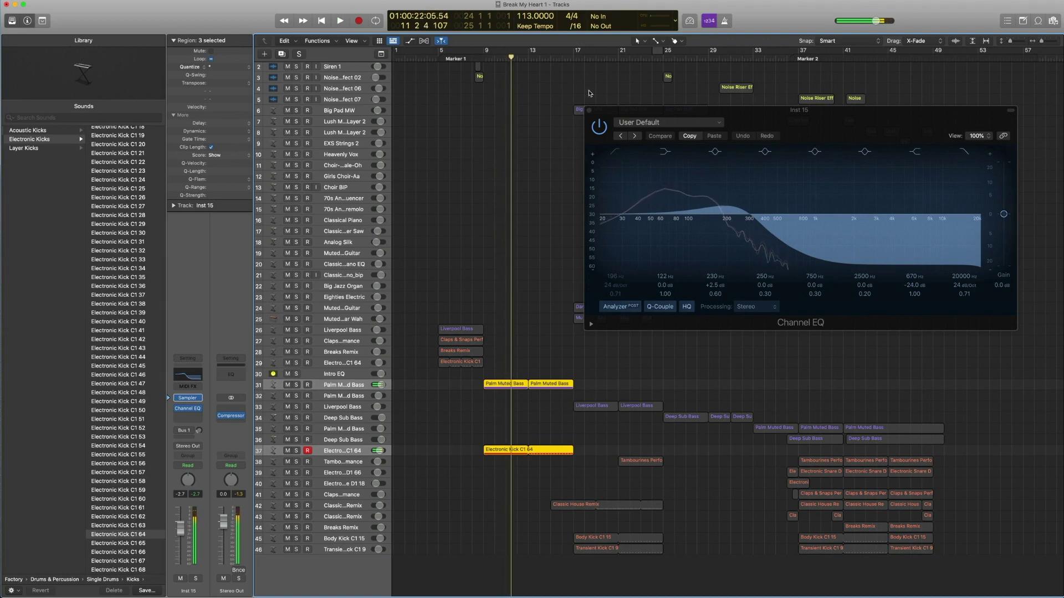
left_click(589, 112)
left_click(589, 111)
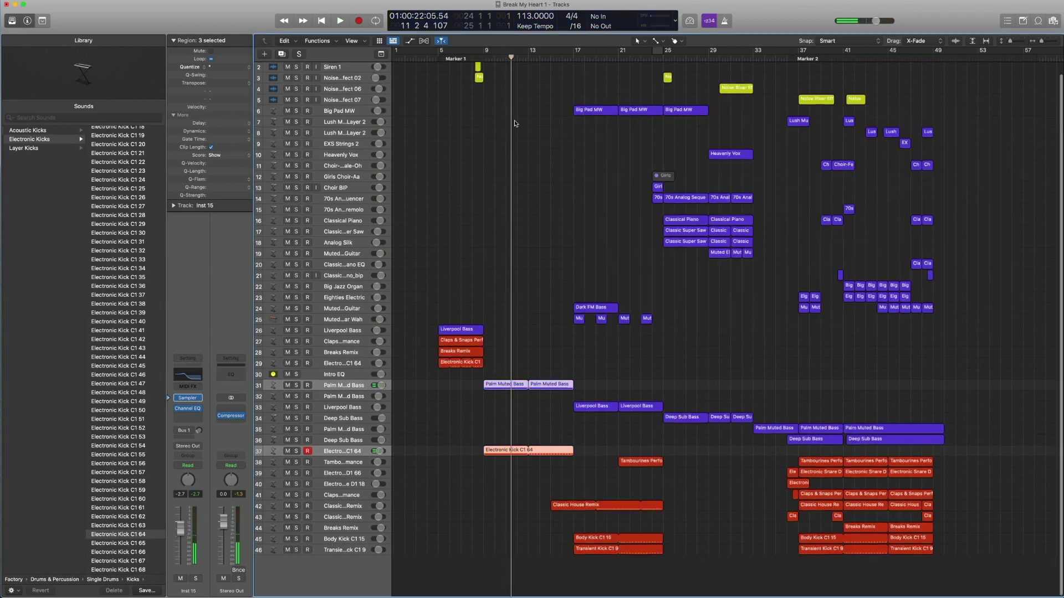
Play the full mix with vocals from bar 9, stop, and select the two Palm Muted Bass regions and the kick region
scroll(490, 64, "up", 1)
left_click(485, 58)
key("space")
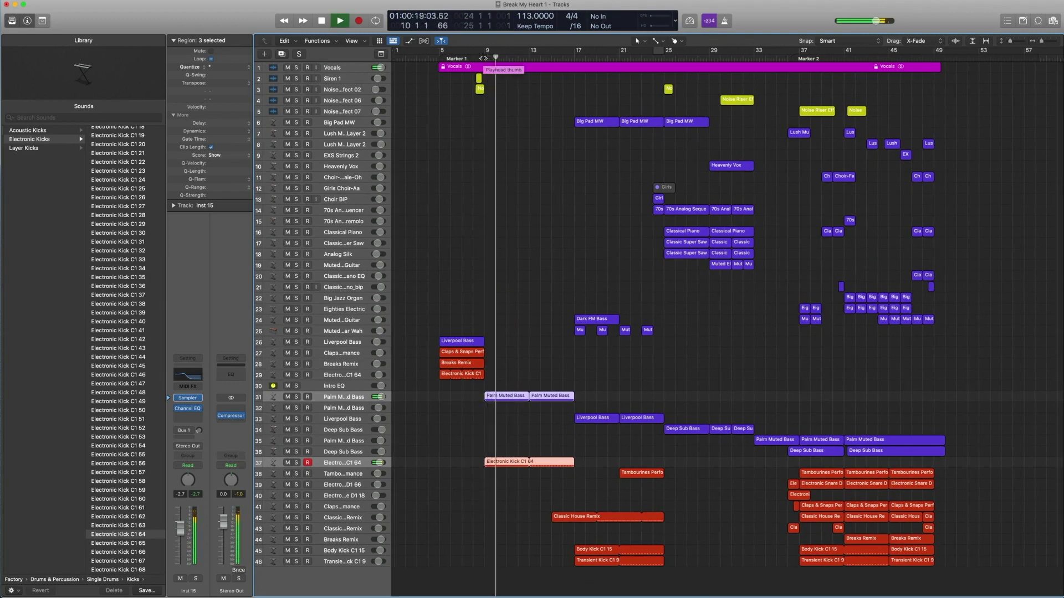
key("space")
left_click(492, 67)
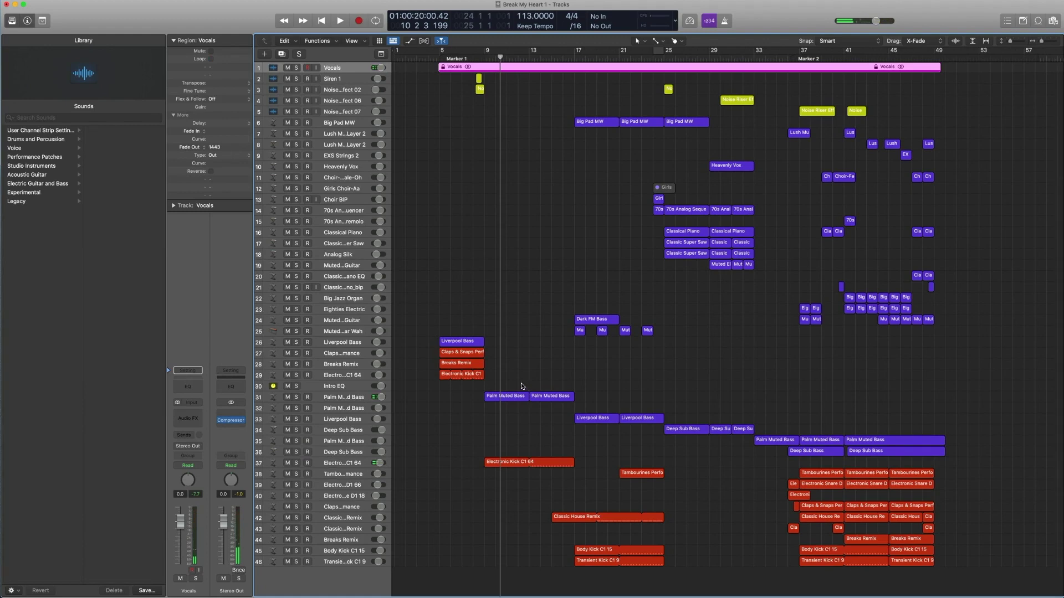
left_click_drag(492, 389, 562, 486)
Mute the Vocals region and play the remaining arrangement from bar 17
left_click(574, 53)
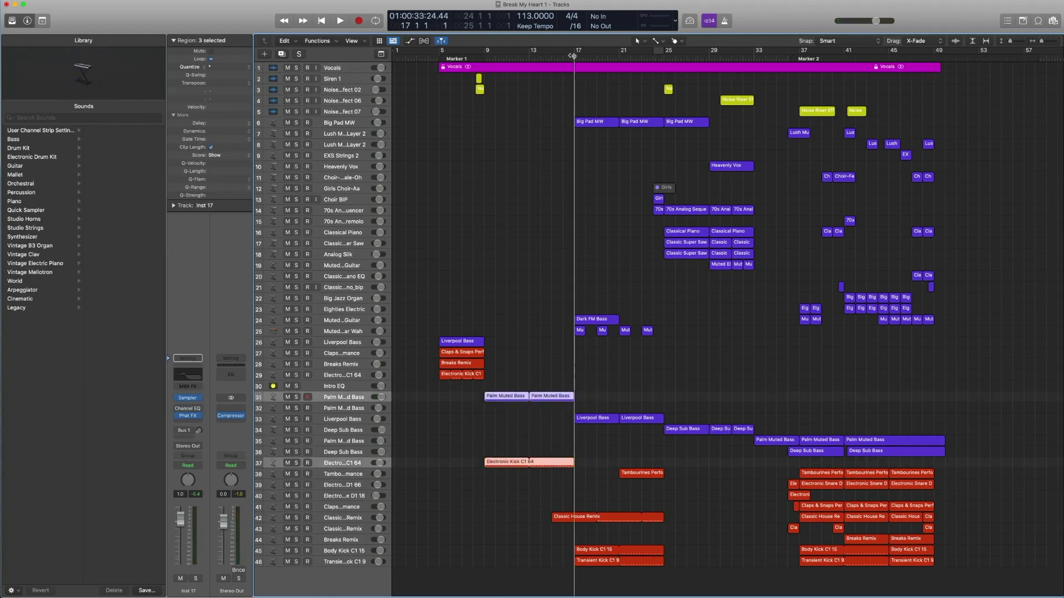
left_click(571, 55)
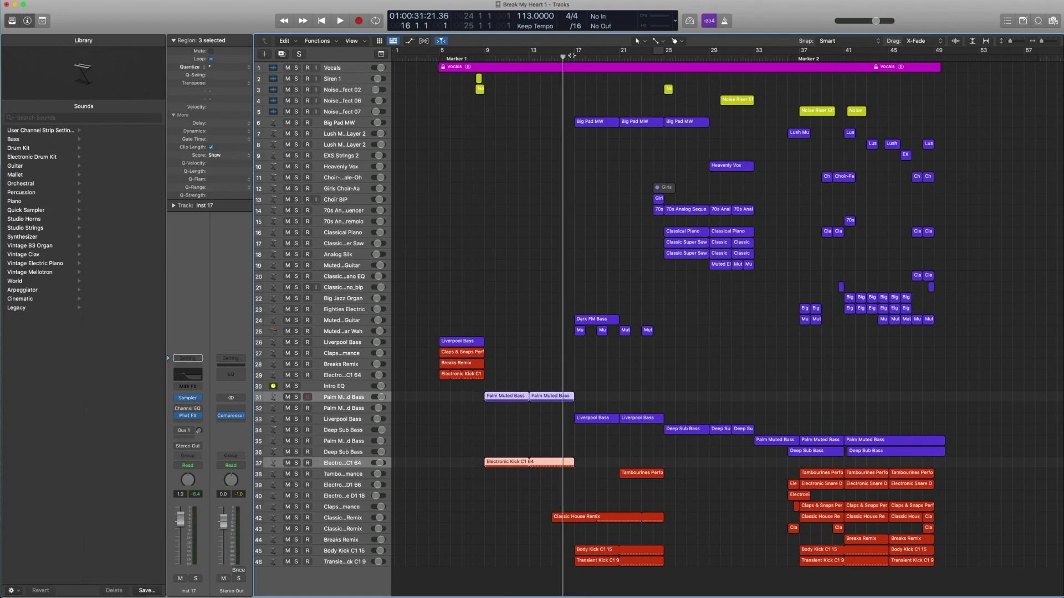
left_click(578, 68)
key("ctrl+m")
left_click(574, 56)
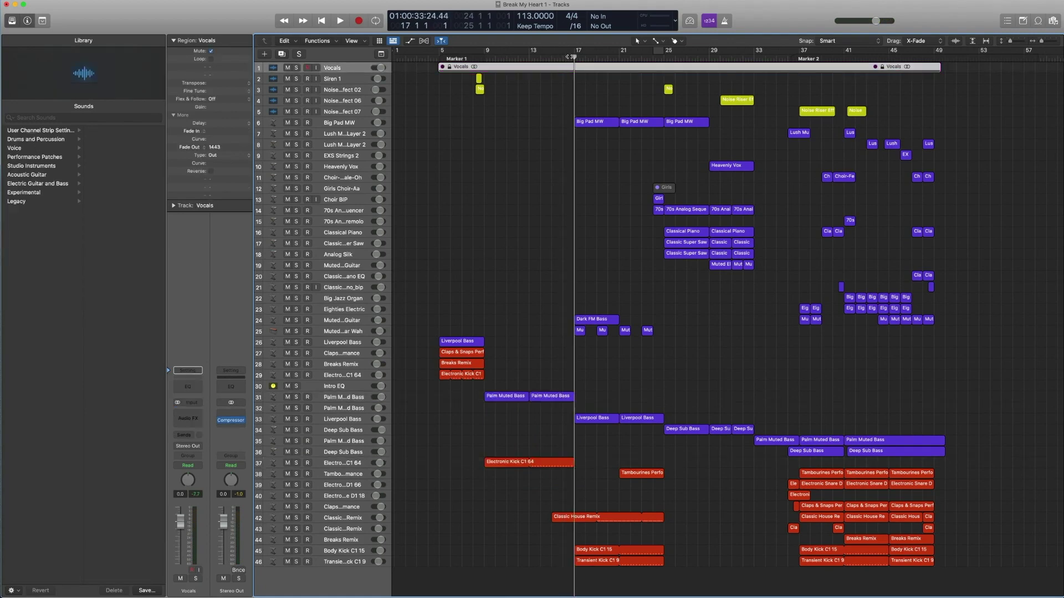
key("space")
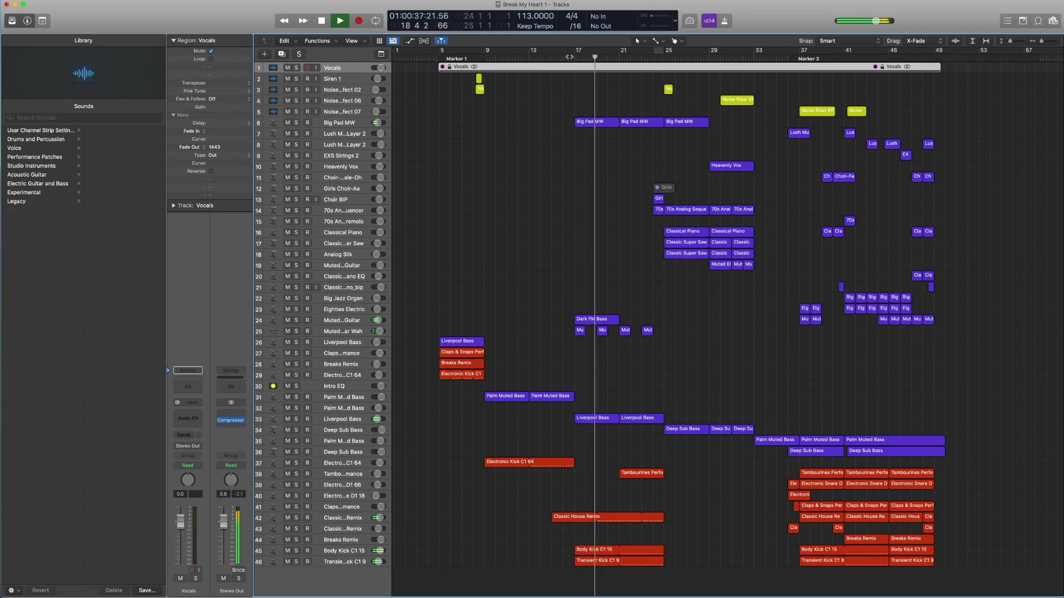
key("space")
key("comma")
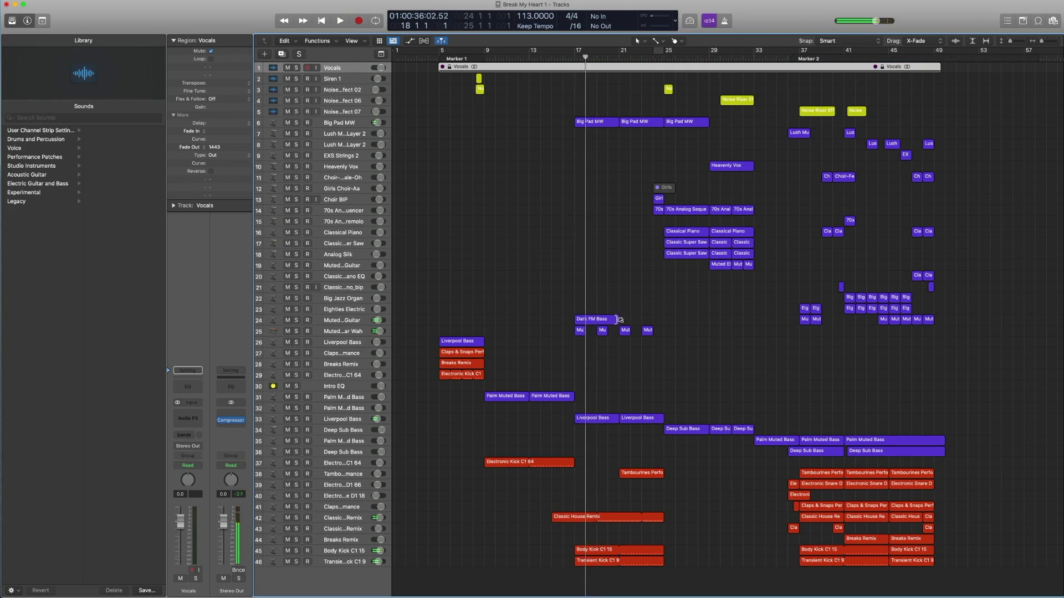
Select the first Big Pad MW region and show its sampler patch among the library's Synth Pads
left_click(628, 347)
left_click(608, 122)
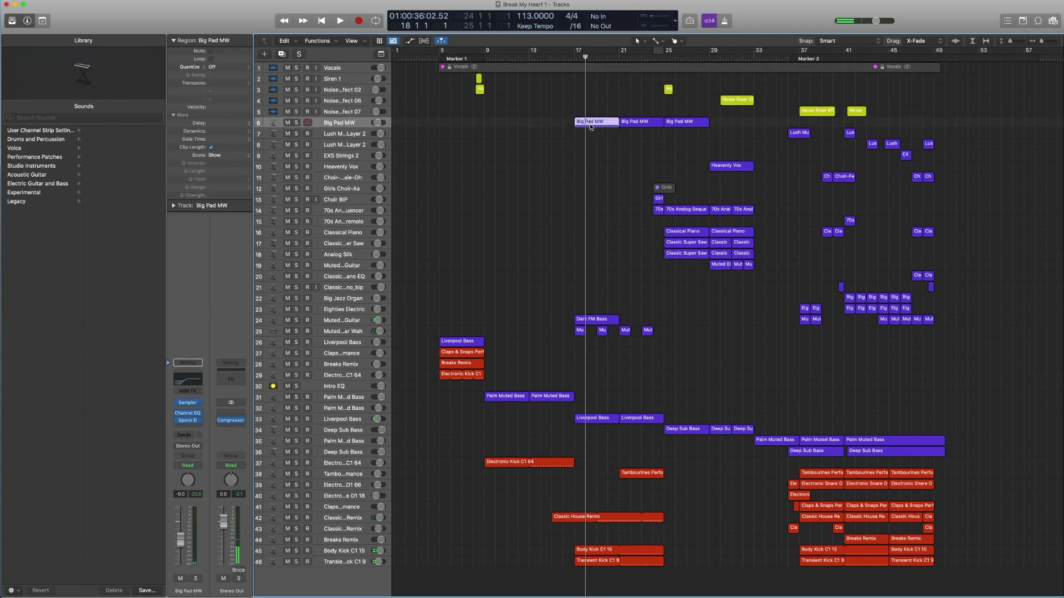
left_click(170, 401)
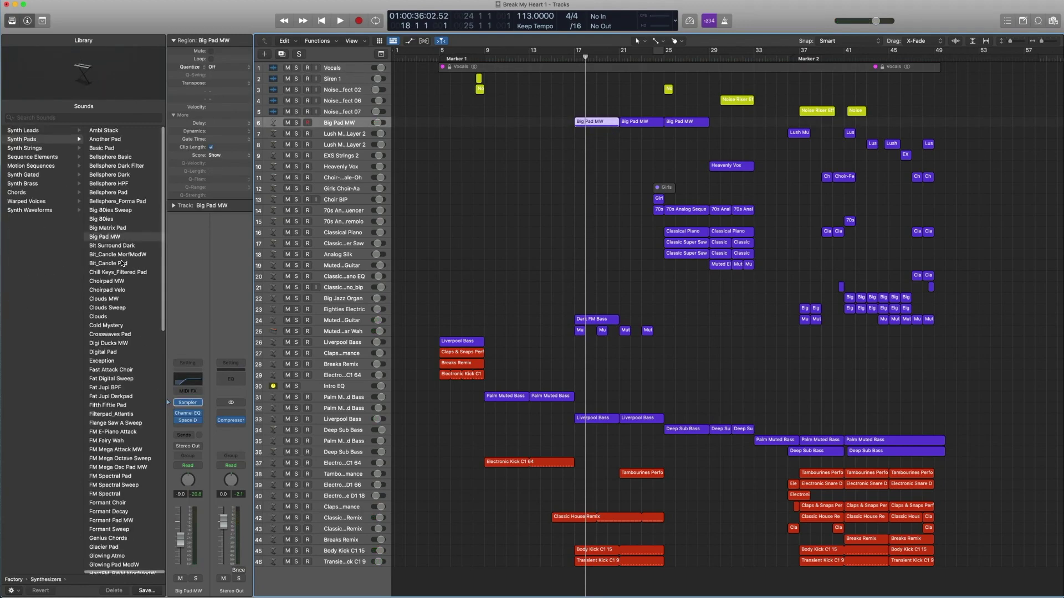
Check the Big Pad MW patch's library location, and open its first region in an enlarged Piano Roll to examine the notes
scroll(122, 263, "left", 10)
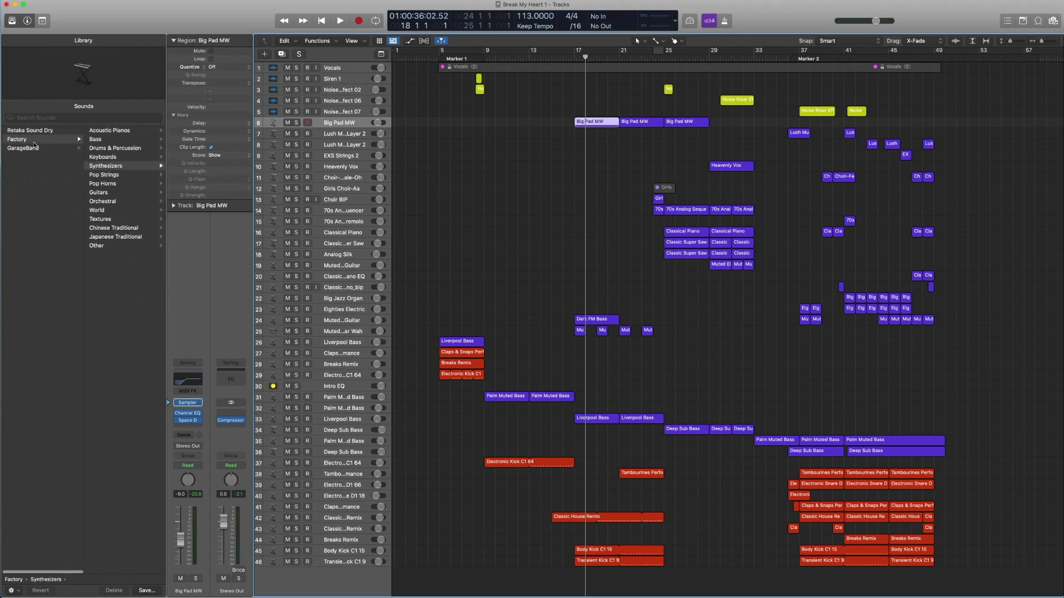
scroll(35, 145, "right", 10)
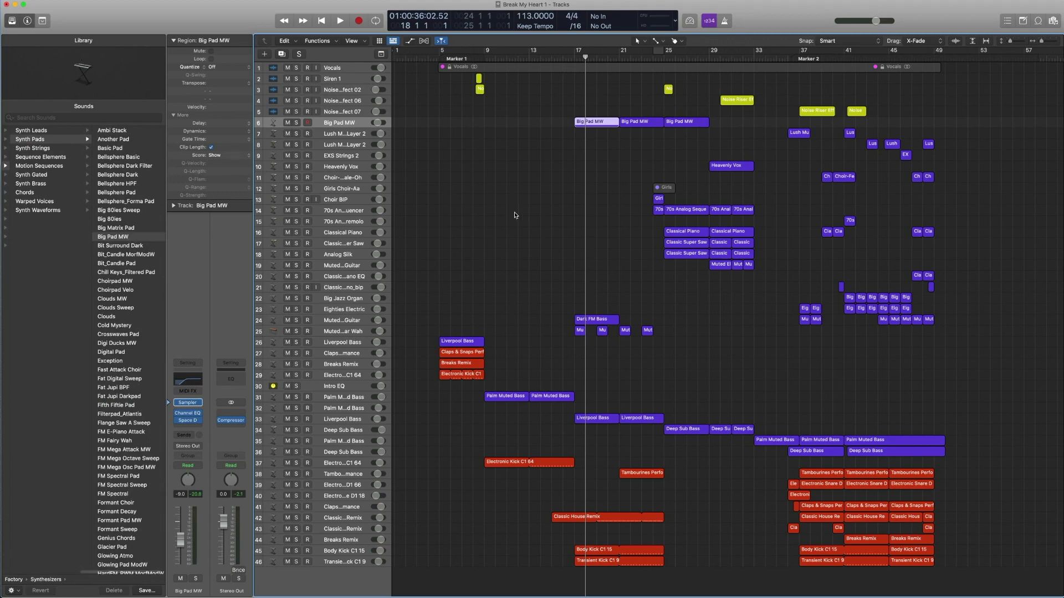
double_click(600, 118)
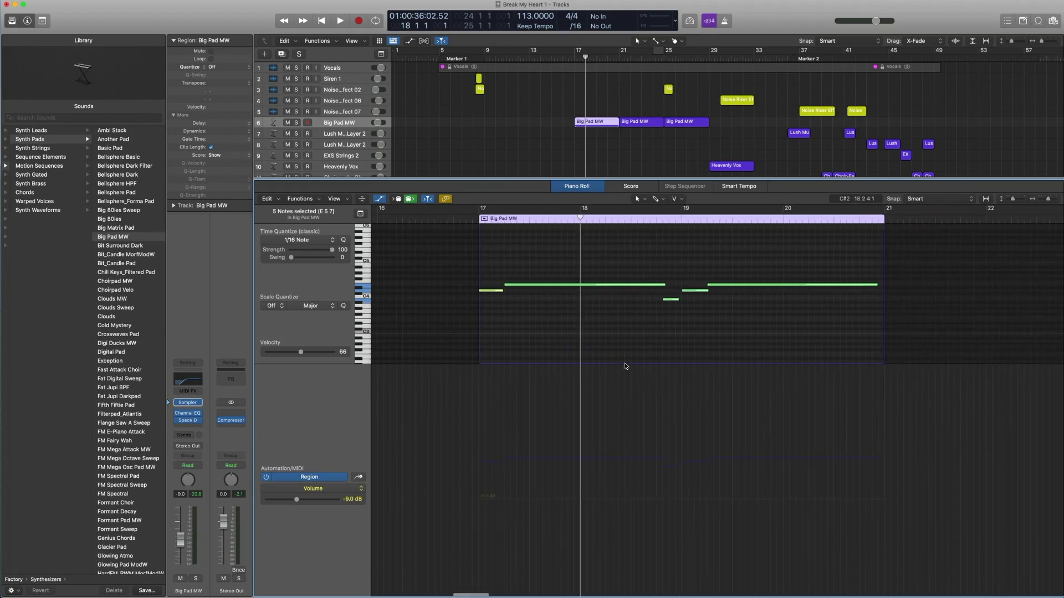
left_click_drag(624, 364, 614, 536)
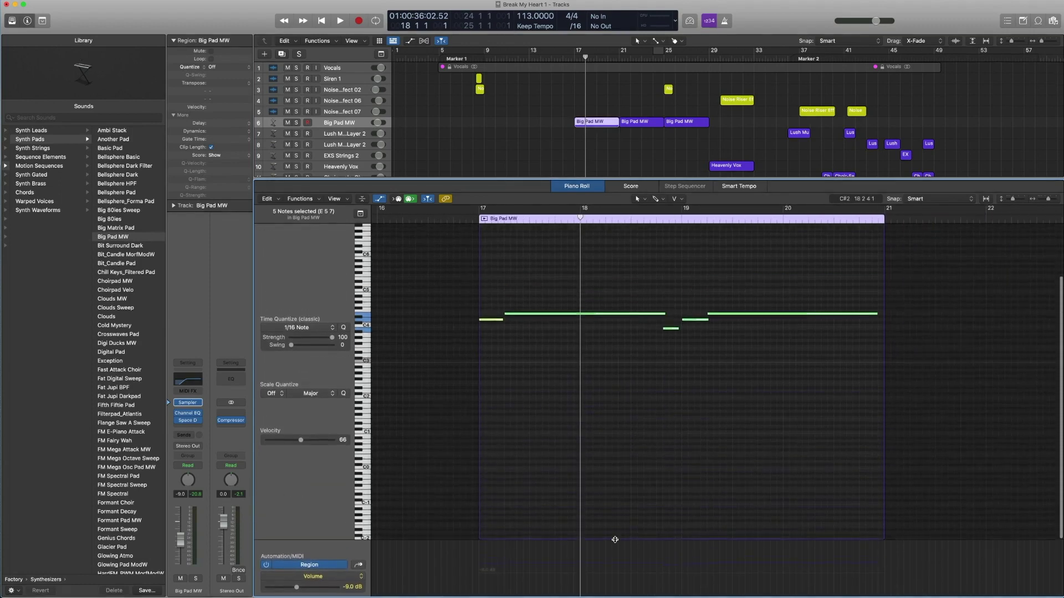
left_click_drag(555, 191, 555, 335)
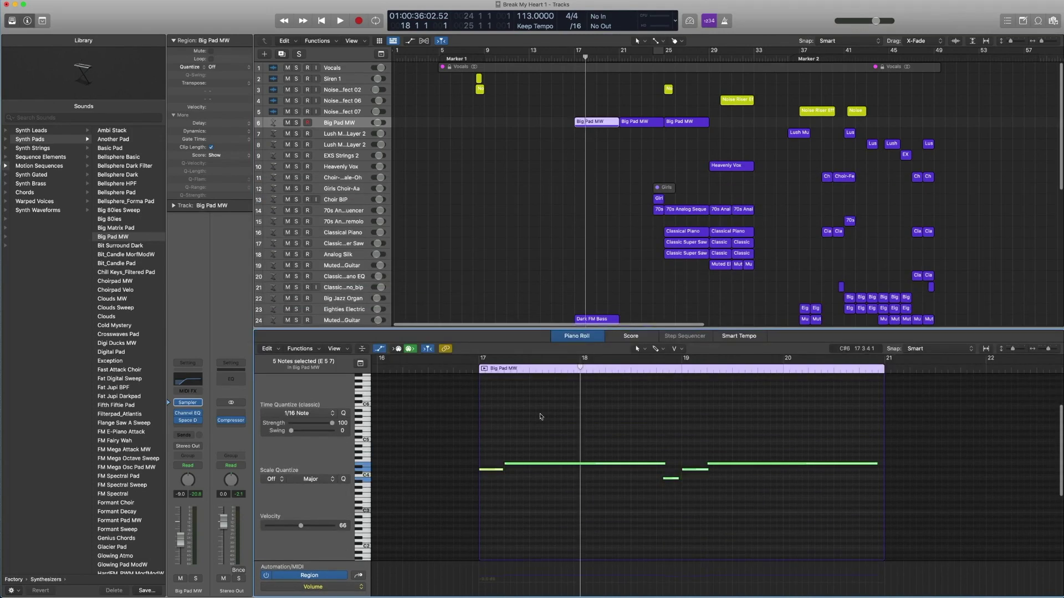
left_click_drag(485, 456, 728, 500)
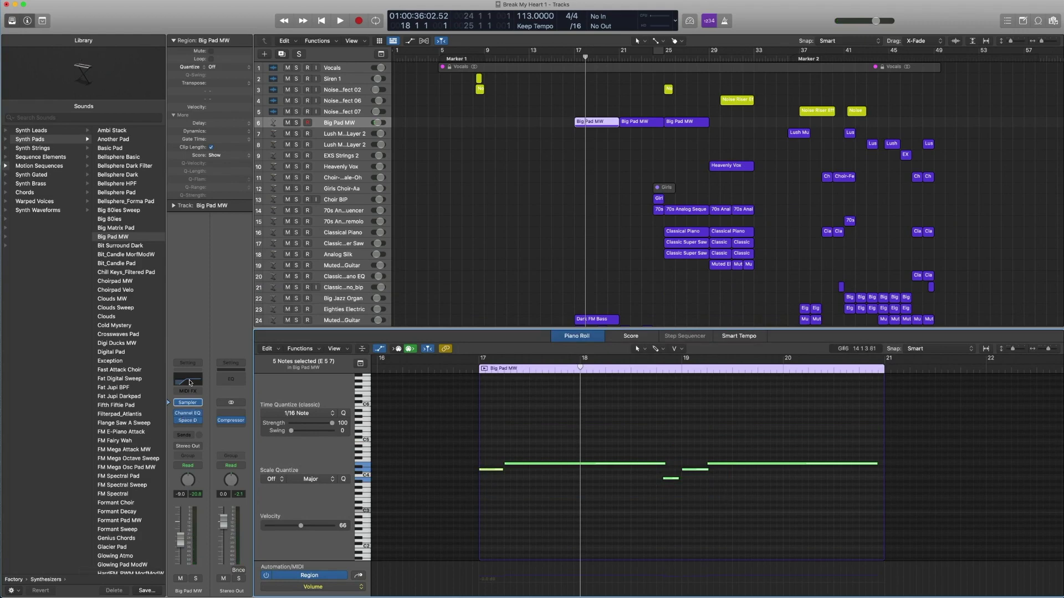
Examine the Big Pad MW track's Channel EQ curve and its Space Designer reverb with the 2.0s Medium Hall preset, and close both
left_click(187, 413)
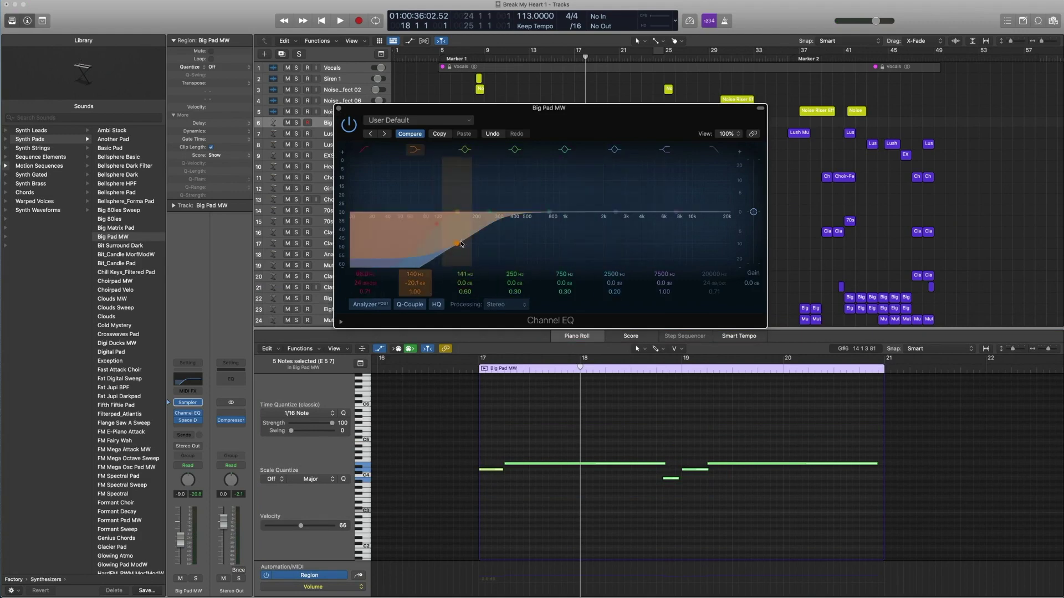
left_click(338, 108)
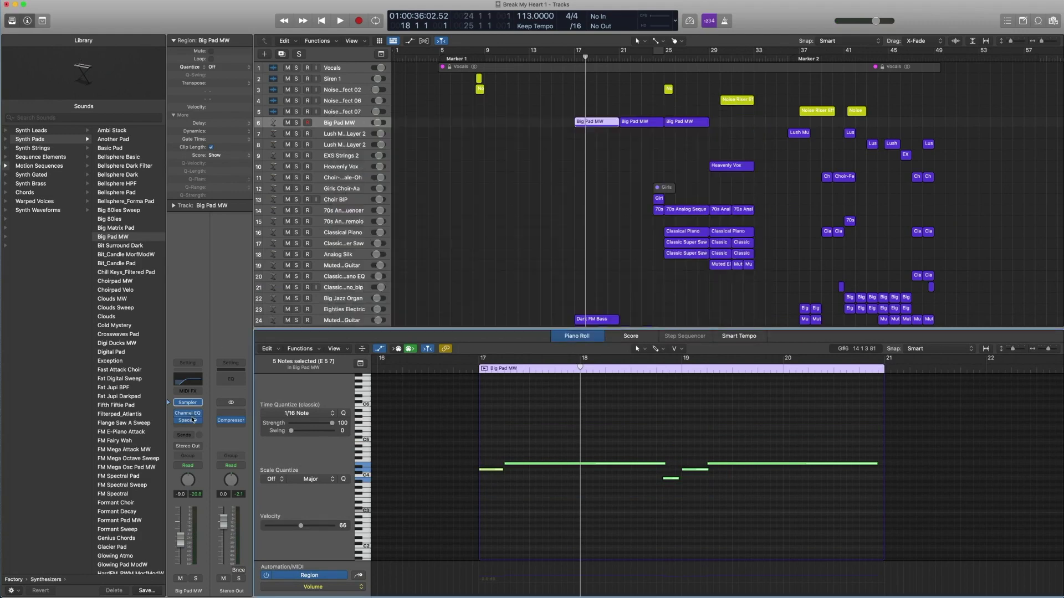
left_click(188, 422)
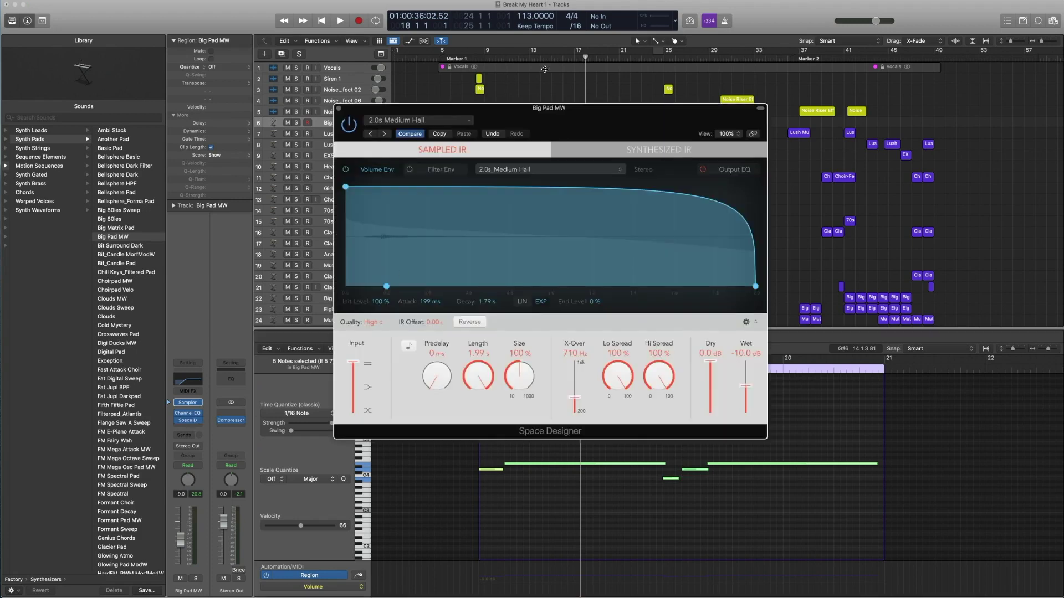
left_click(453, 121)
mouse_move(458, 297)
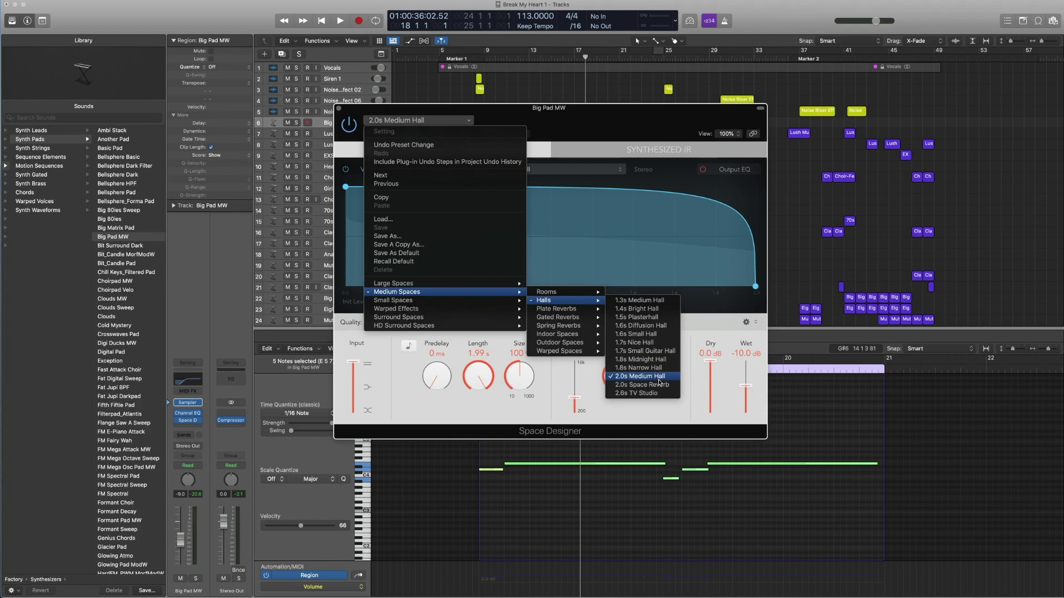
left_click(336, 116)
left_click(338, 109)
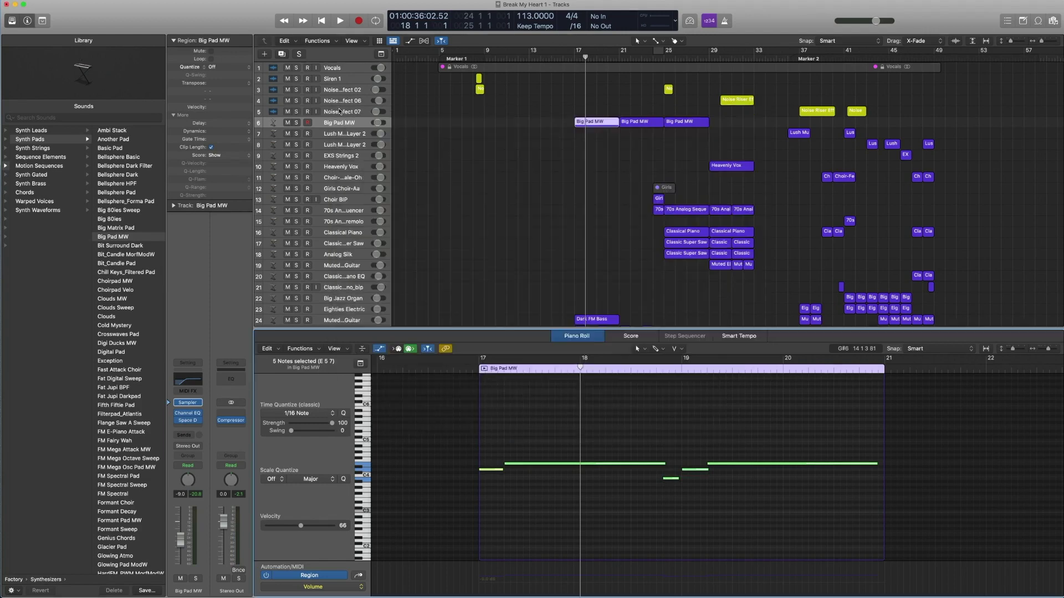
Select the Muted Guitar track 24 and show its Muted Electric Guitar sampler patch in the GarageBand library
scroll(596, 129, "down", 3)
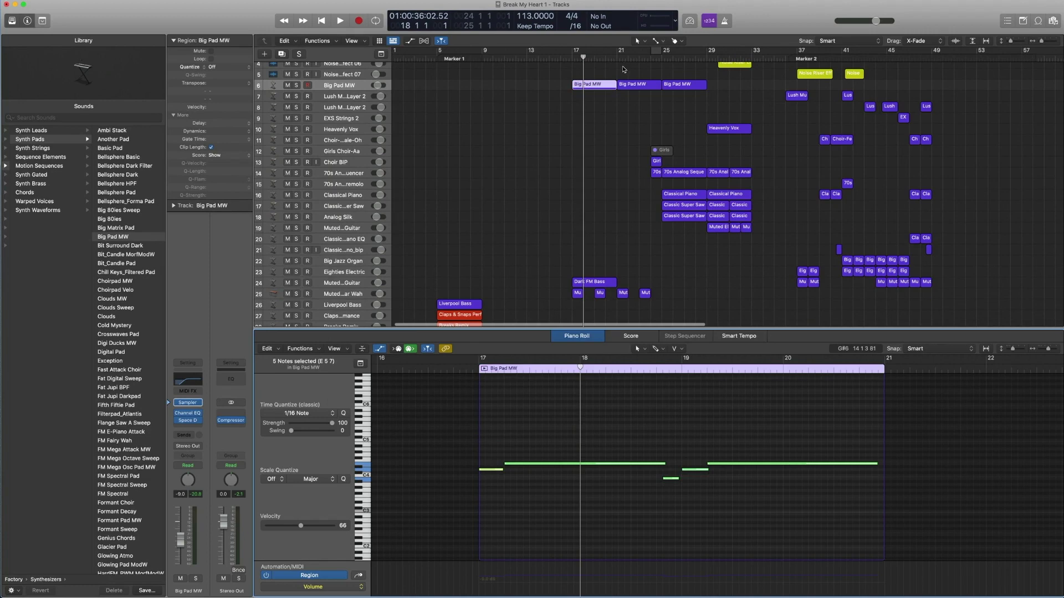
left_click(333, 284)
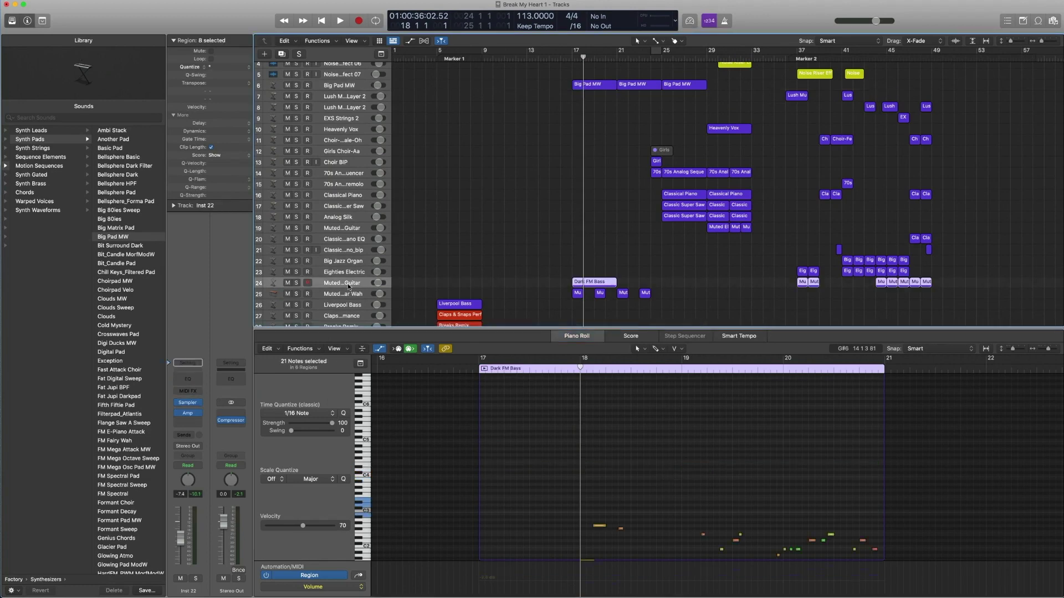
scroll(499, 249, "down", 3)
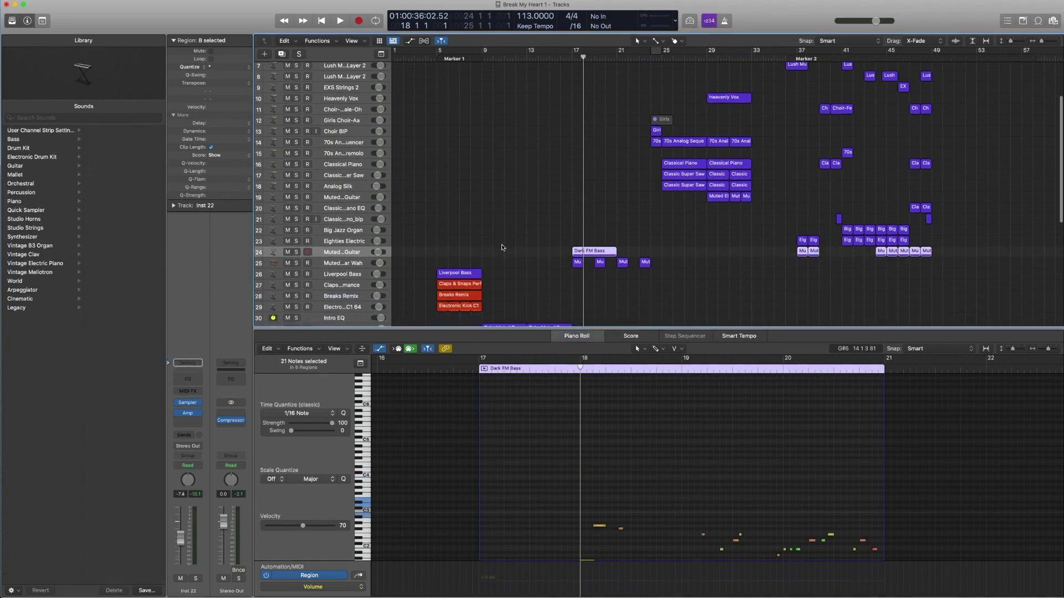
left_click(172, 404)
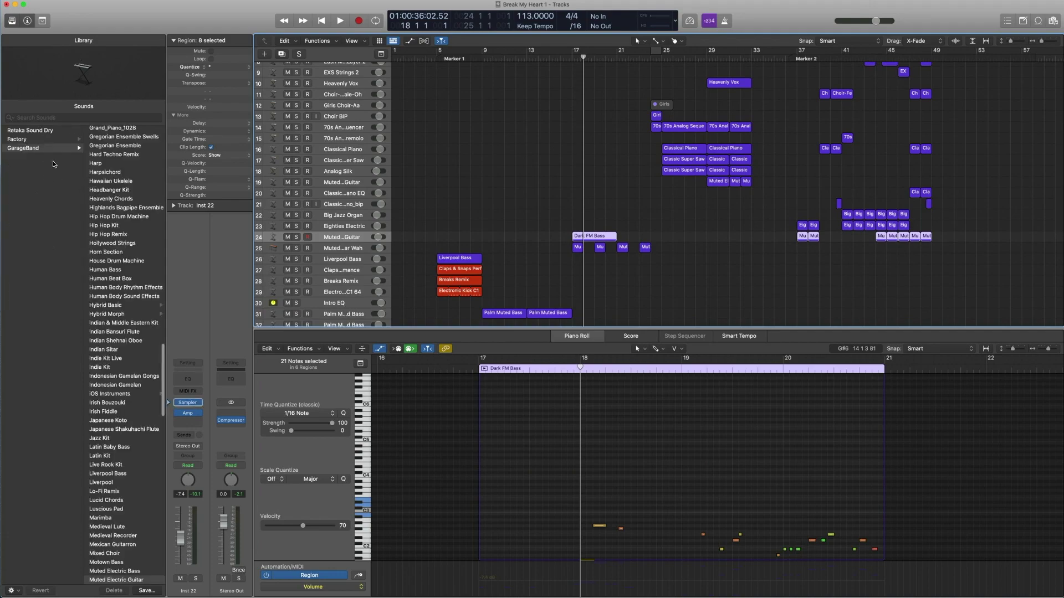
scroll(127, 255, "down", 15)
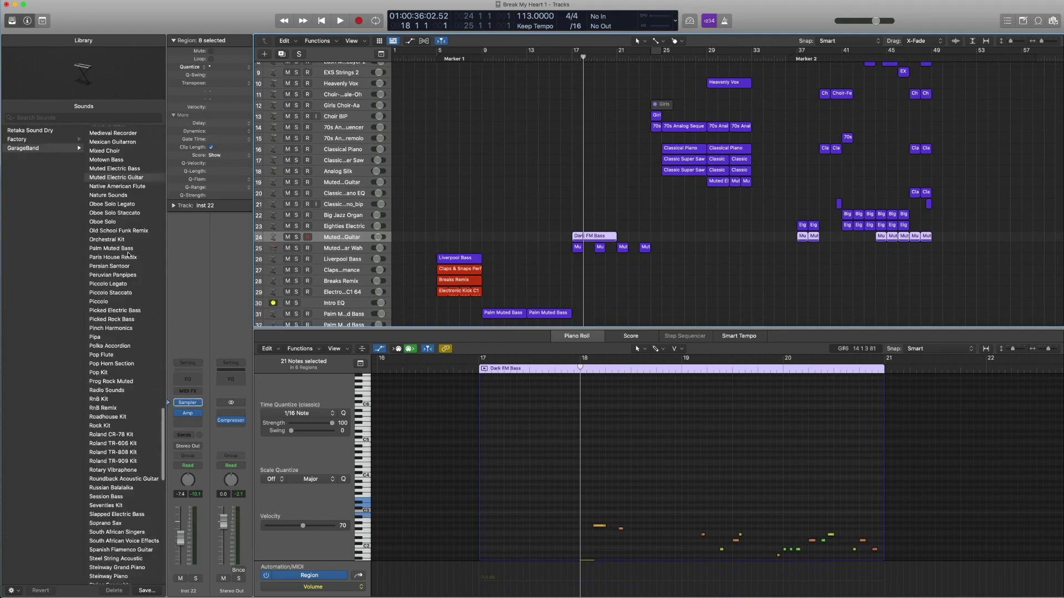
scroll(127, 255, "up", 20)
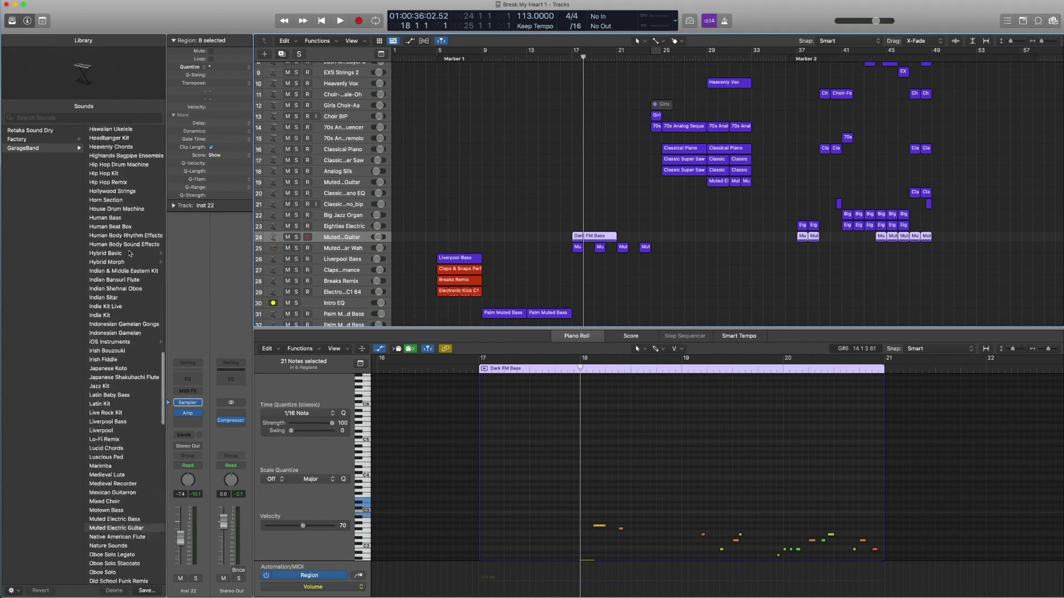
scroll(130, 253, "down", 5)
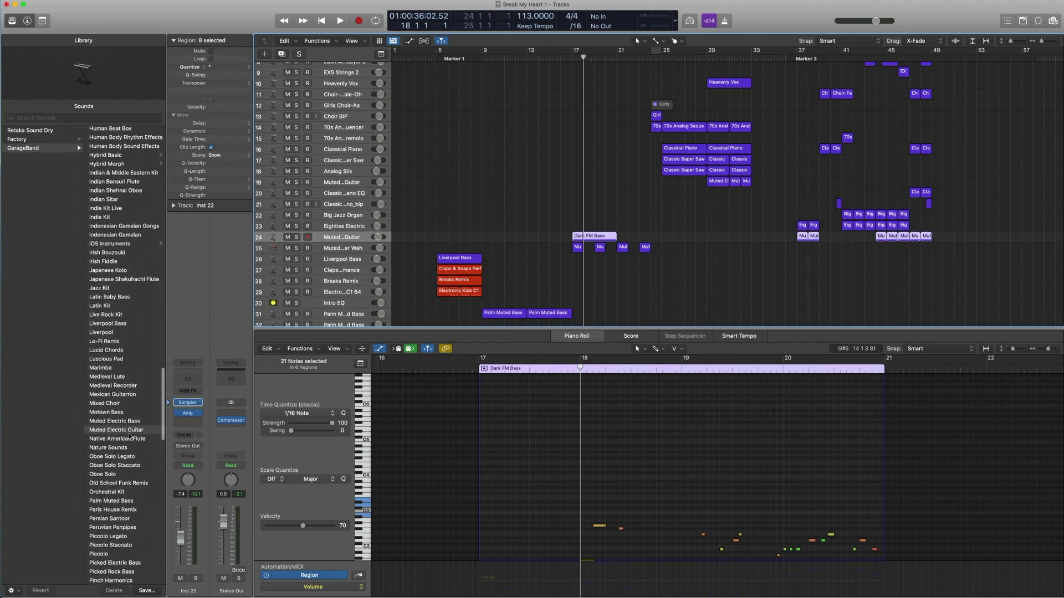
Show the lower notes of the Dark FM Bass region and play the track's regions soloed from bar 17
scroll(643, 519, "down", 5)
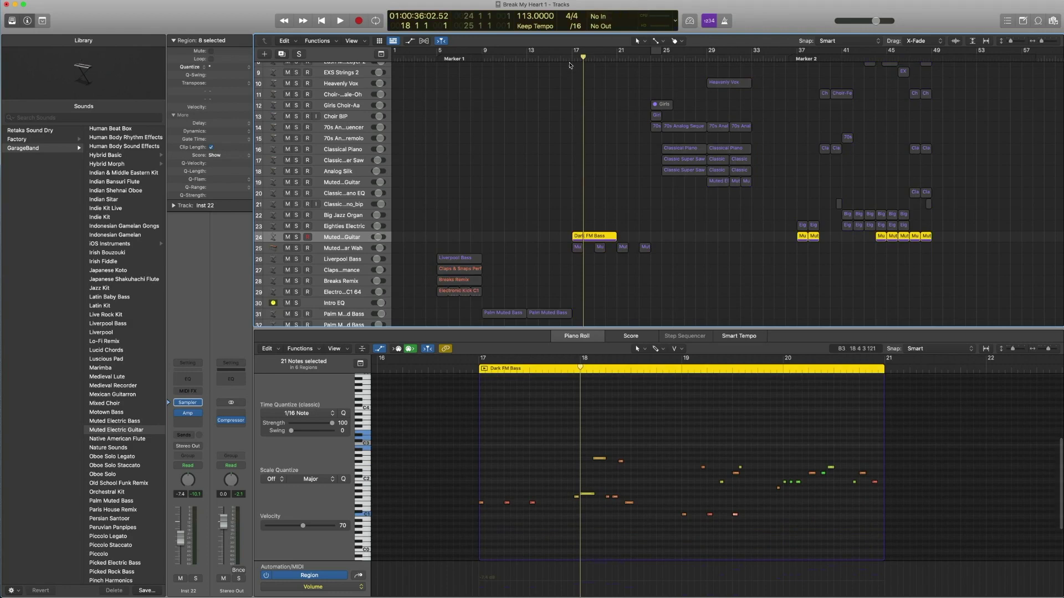
double_click(570, 58)
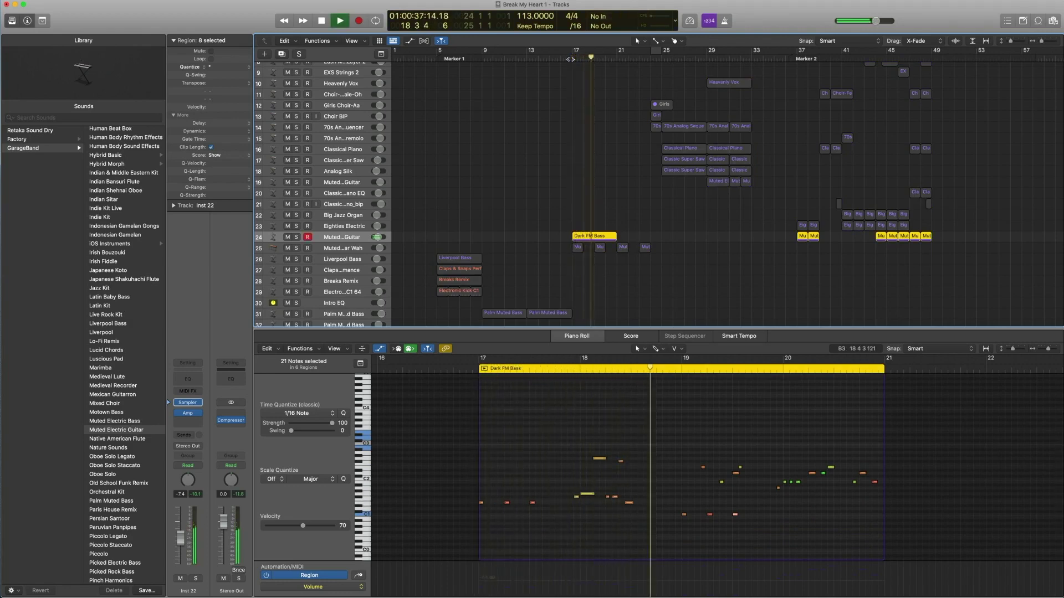
key("space")
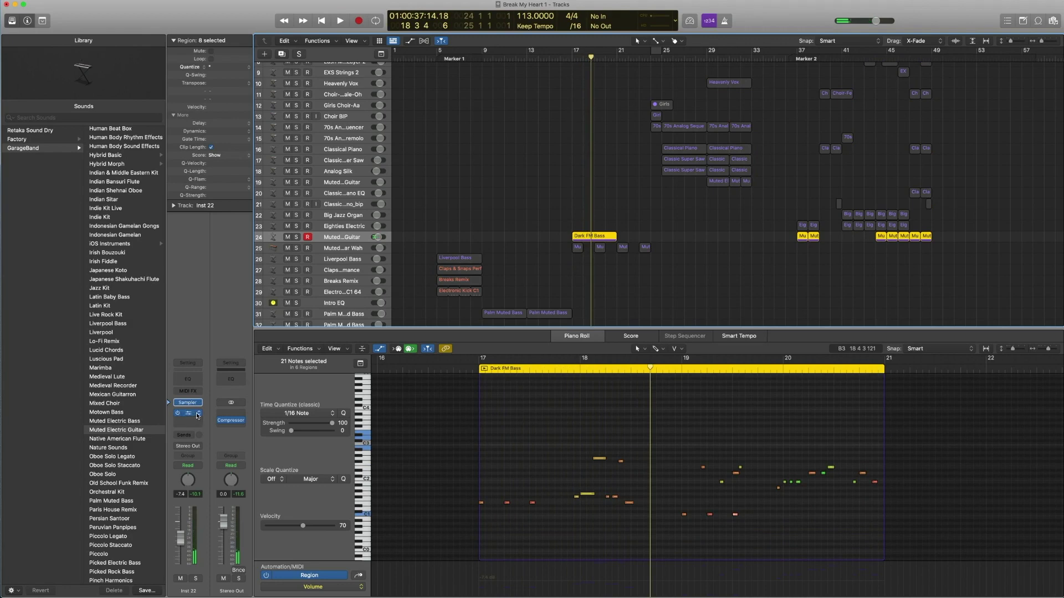
Examine track 24's Amp Designer and its Full Fat clean preset, close it, and replay the soloed regions from bar 17
left_click(197, 414)
mouse_move(257, 493)
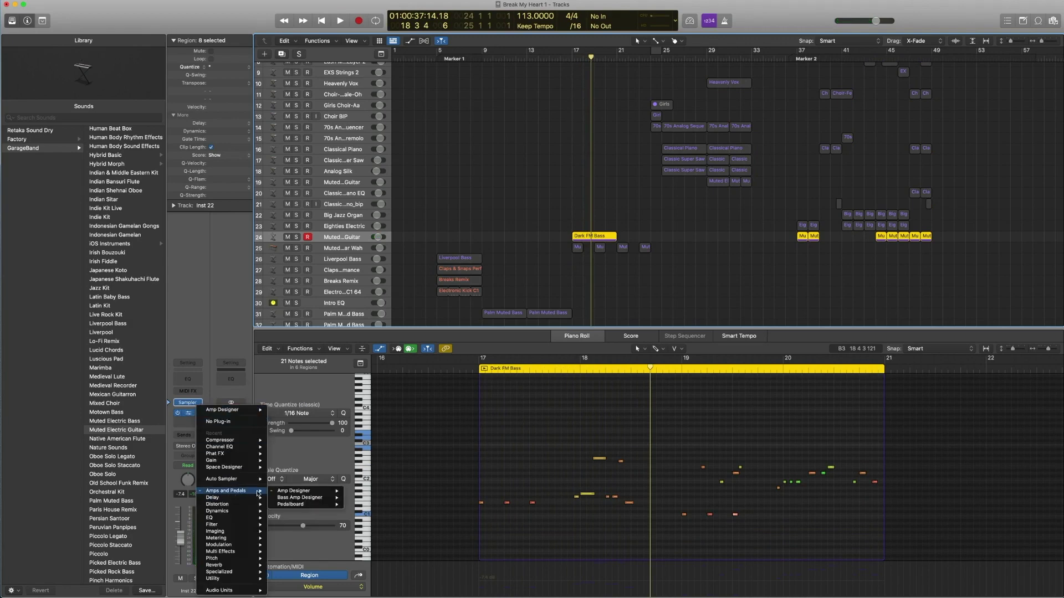
left_click(363, 491)
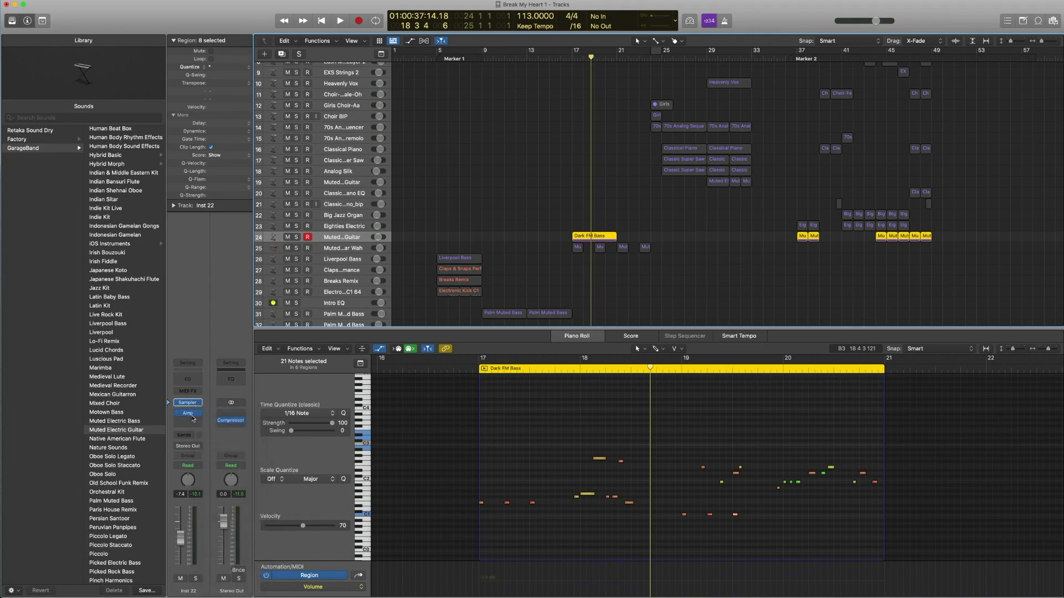
left_click(436, 121)
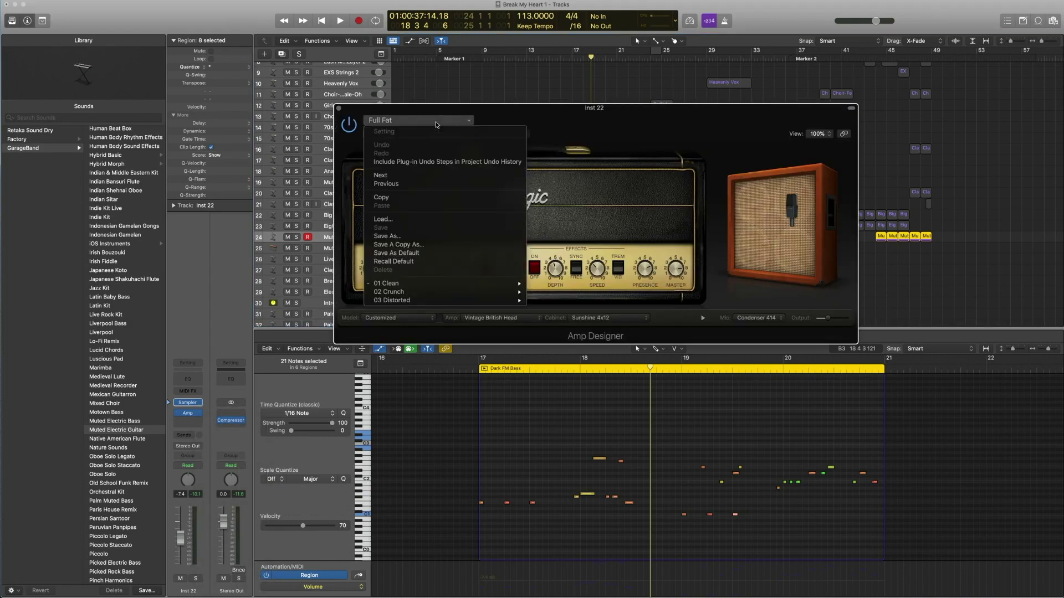
mouse_move(449, 288)
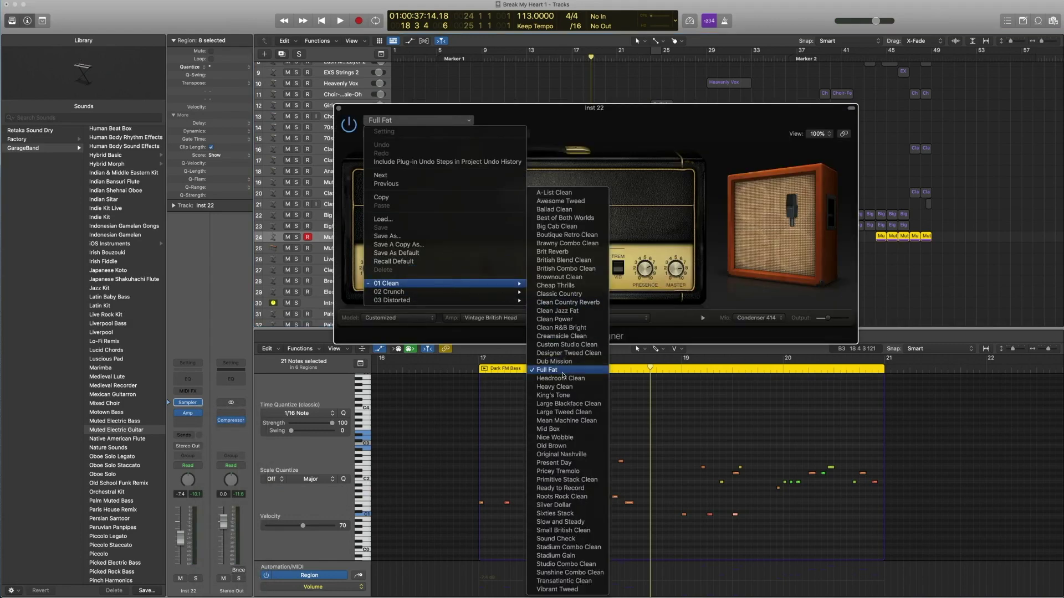
left_click(639, 172)
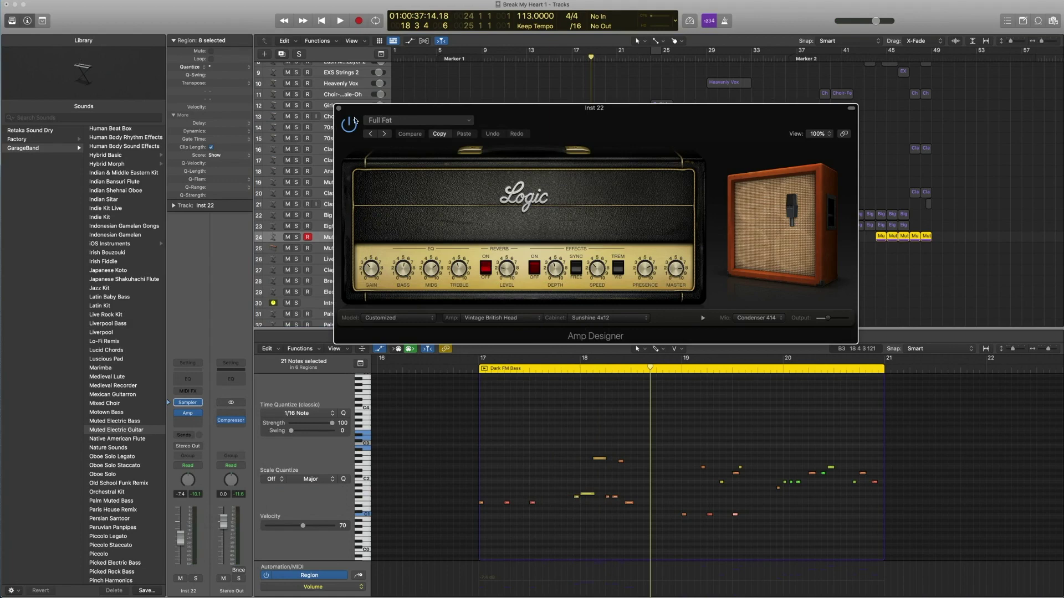
left_click(340, 109)
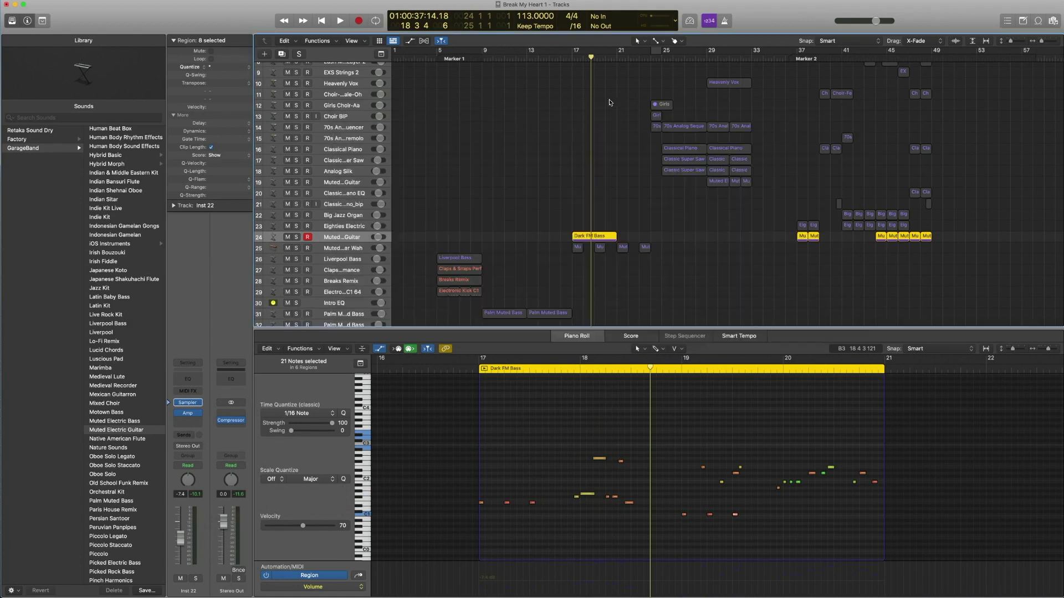
double_click(571, 59)
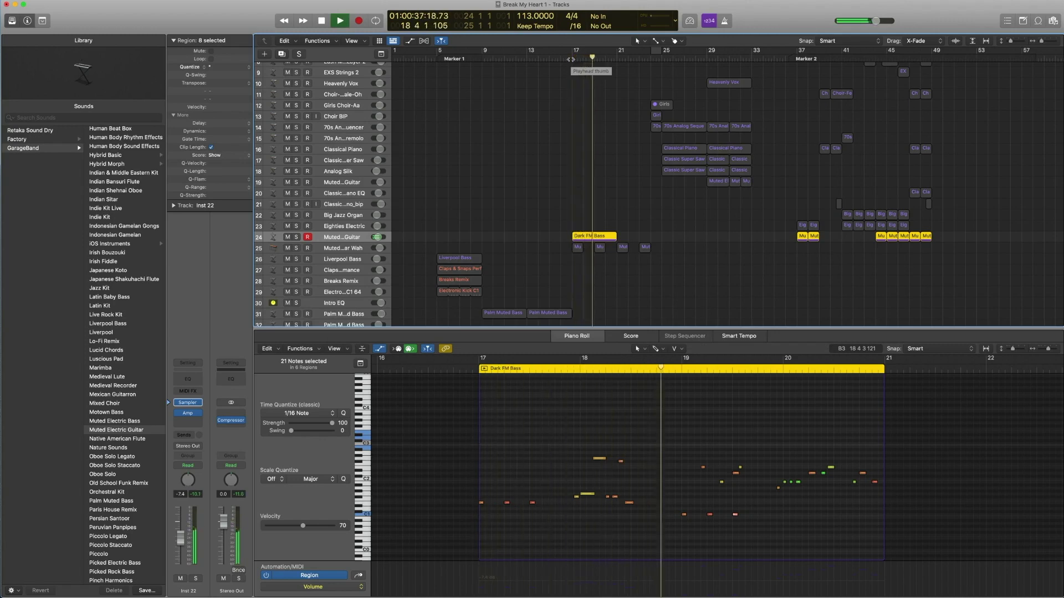
key("space")
Select the Muted Guitar Wah track and examine its Vintage Clav instrument choice without changing it
left_click(350, 250)
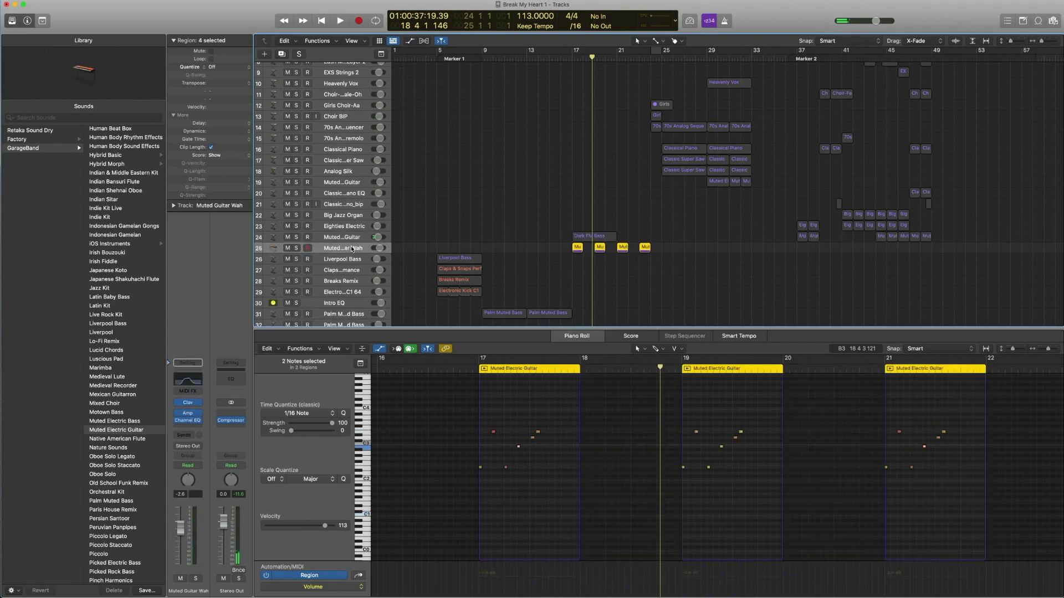
left_click(181, 406)
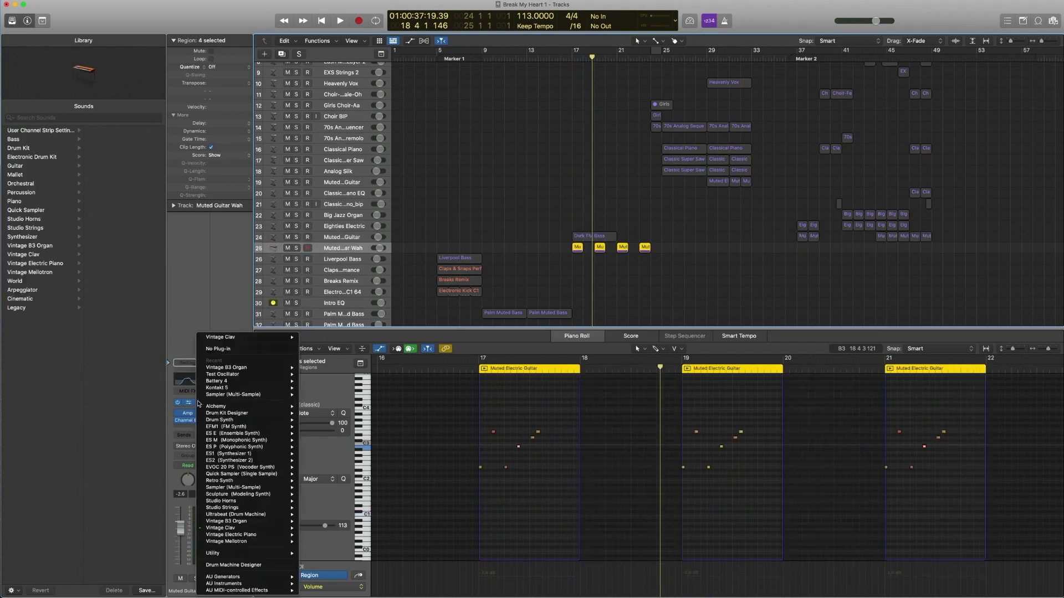
mouse_move(298, 532)
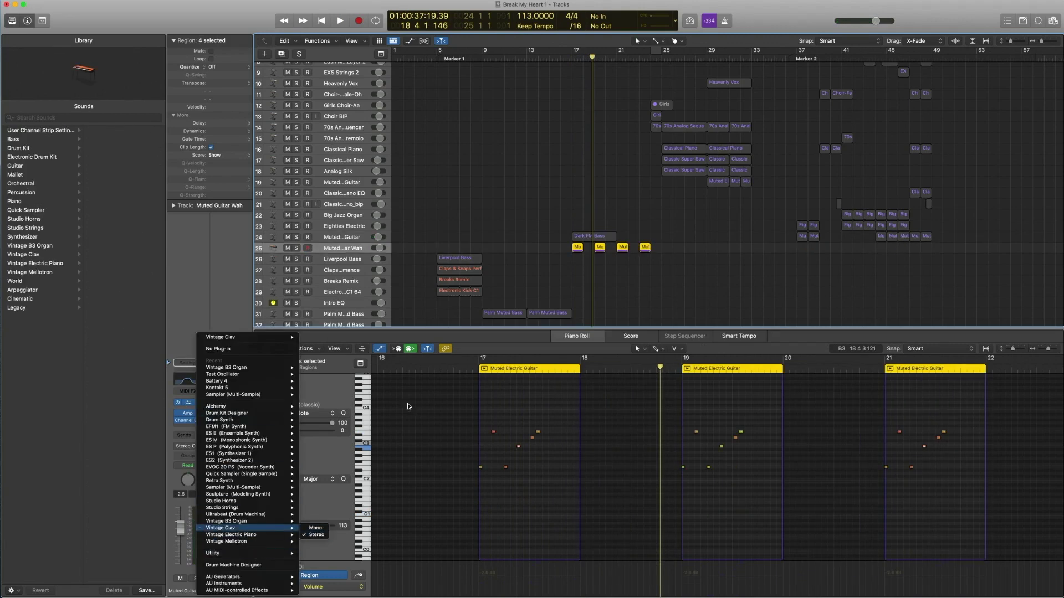
left_click(402, 300)
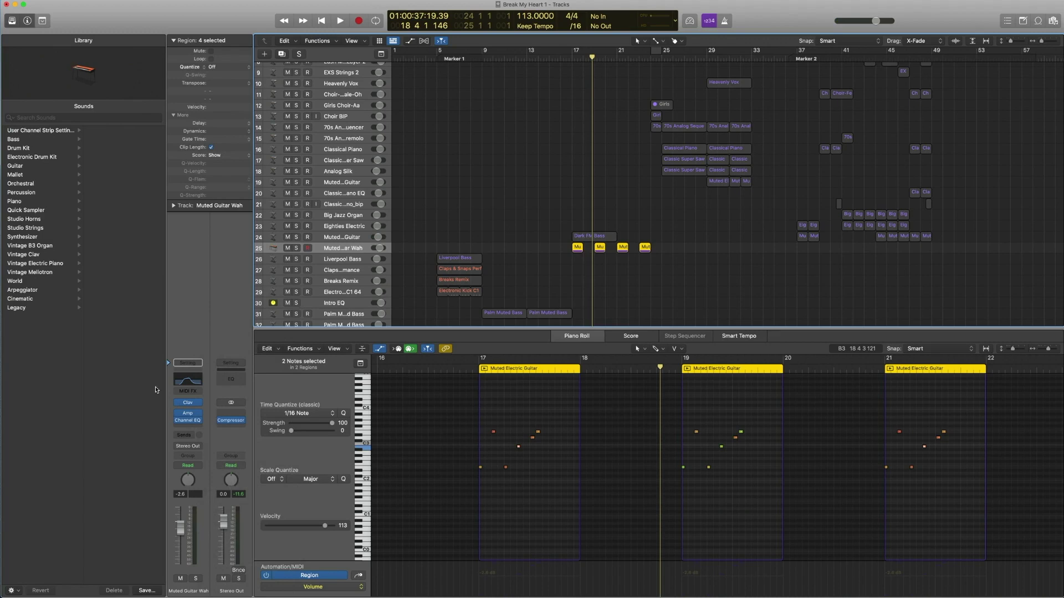
Examine the Muted Guitar Wah track's Amp Designer settings, close it, and open the track's Channel EQ to view its curve
left_click(188, 414)
left_click_drag(495, 110, 517, 102)
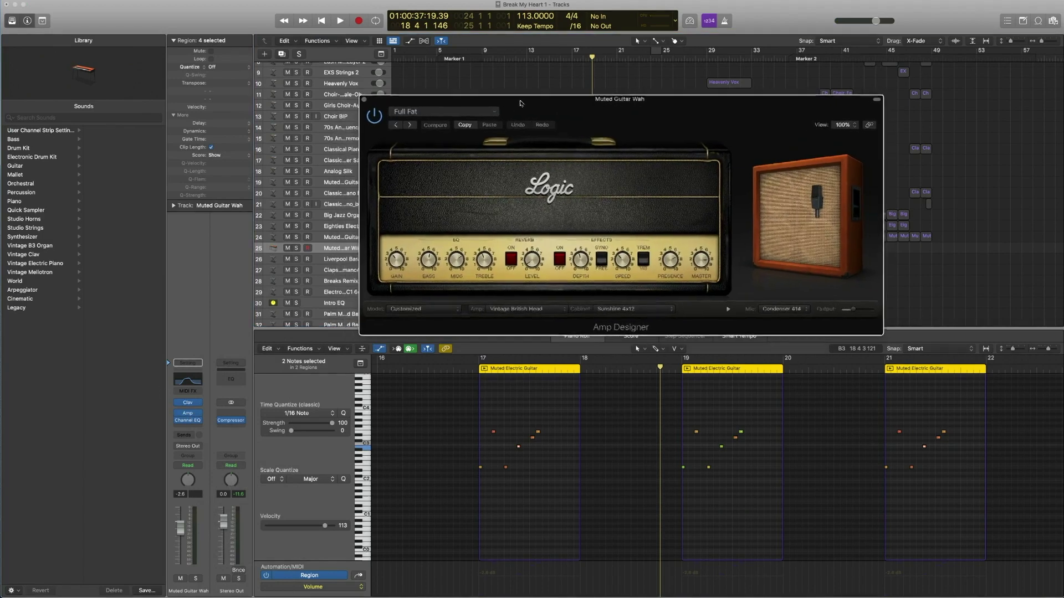
left_click(362, 102)
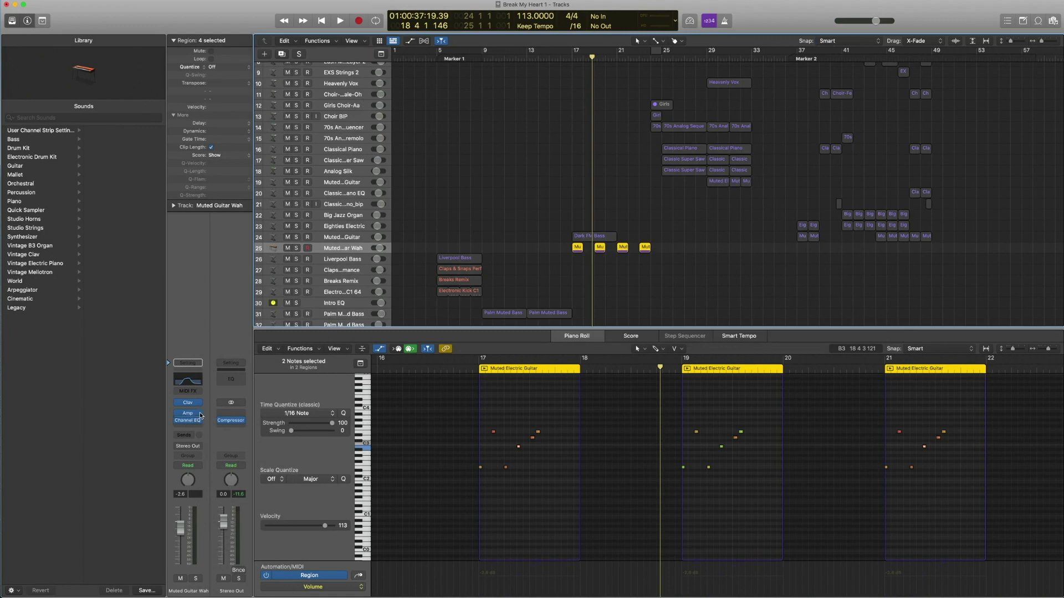
left_click(197, 383)
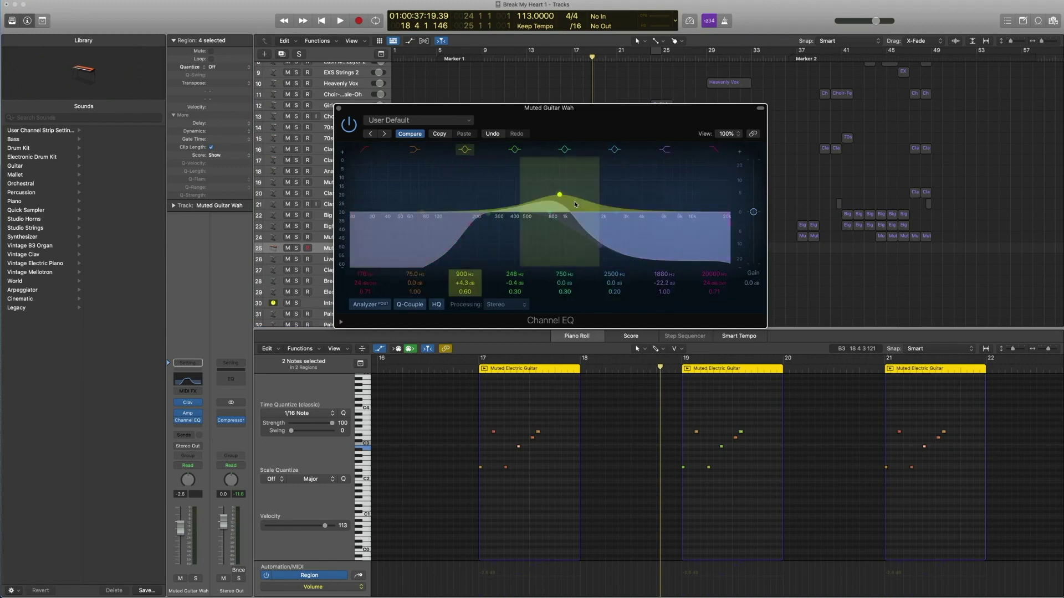
Close the Channel EQ window and play the soloed Muted Guitar Wah regions from bar 17
left_click(339, 108)
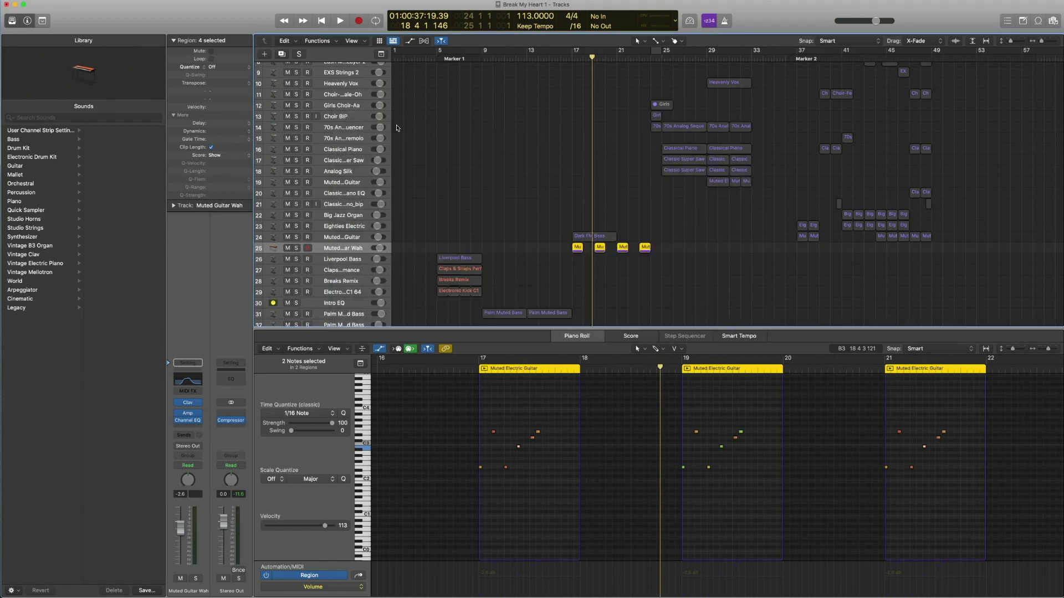
left_click(572, 56)
key("space")
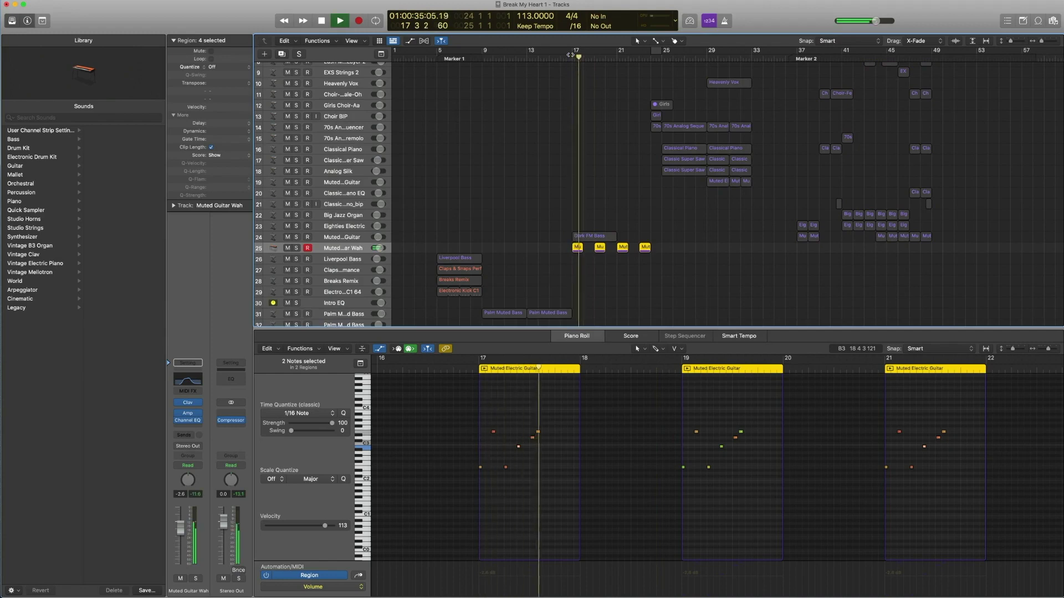
key("space")
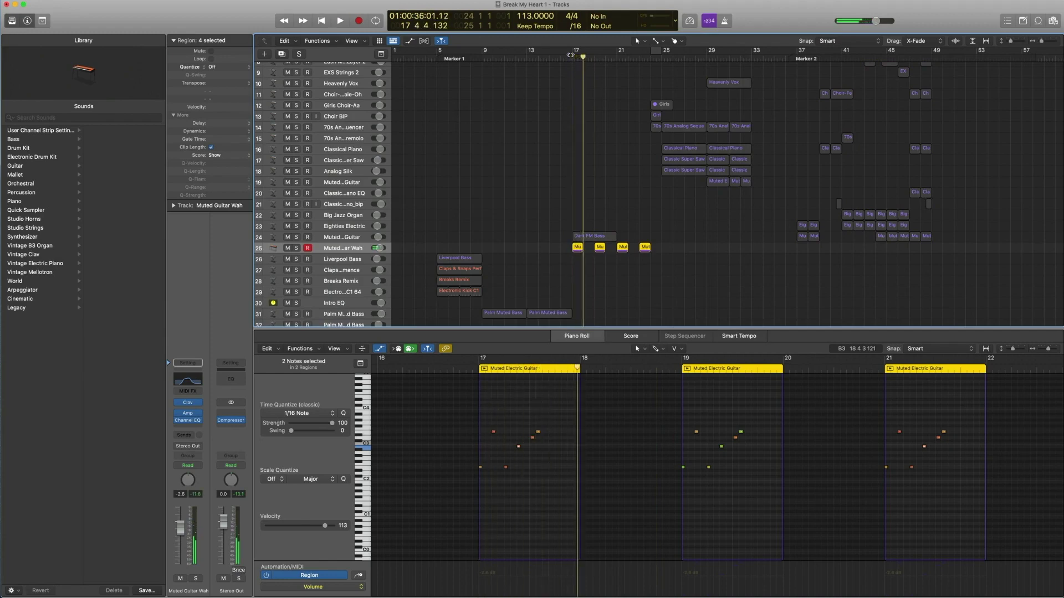
Examine the Wah section on the Vintage Clav's effects page for the Muted Guitar Wah track, and close the plug-in
left_click(187, 404)
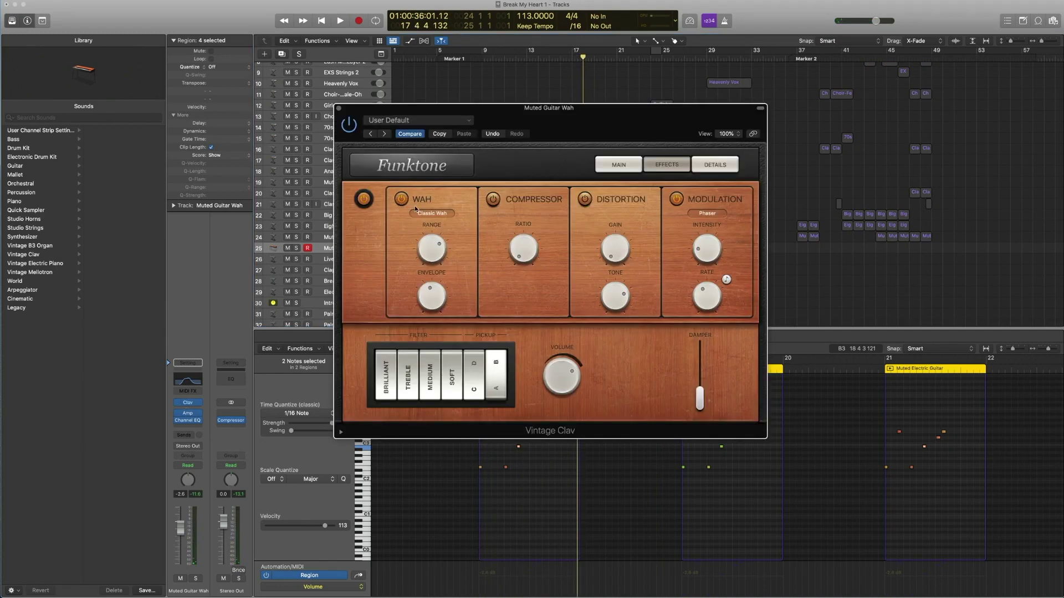
mouse_move(440, 249)
left_click(339, 109)
Replay the soloed Muted Guitar Wah regions from bar 17, skip ahead to bar 19, and turn solo off
double_click(575, 61)
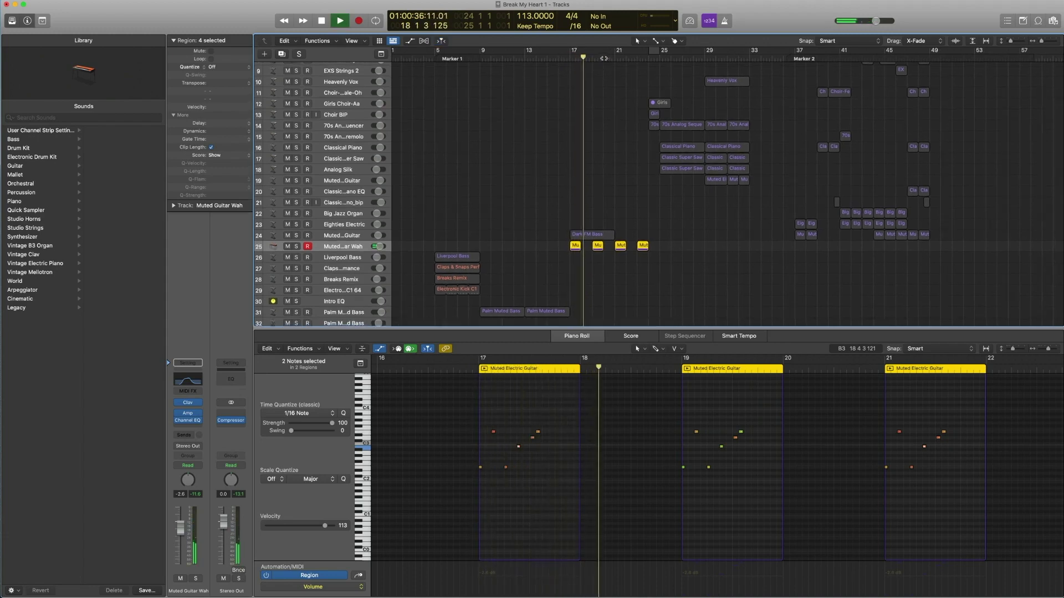
left_click(595, 57)
left_click(594, 58)
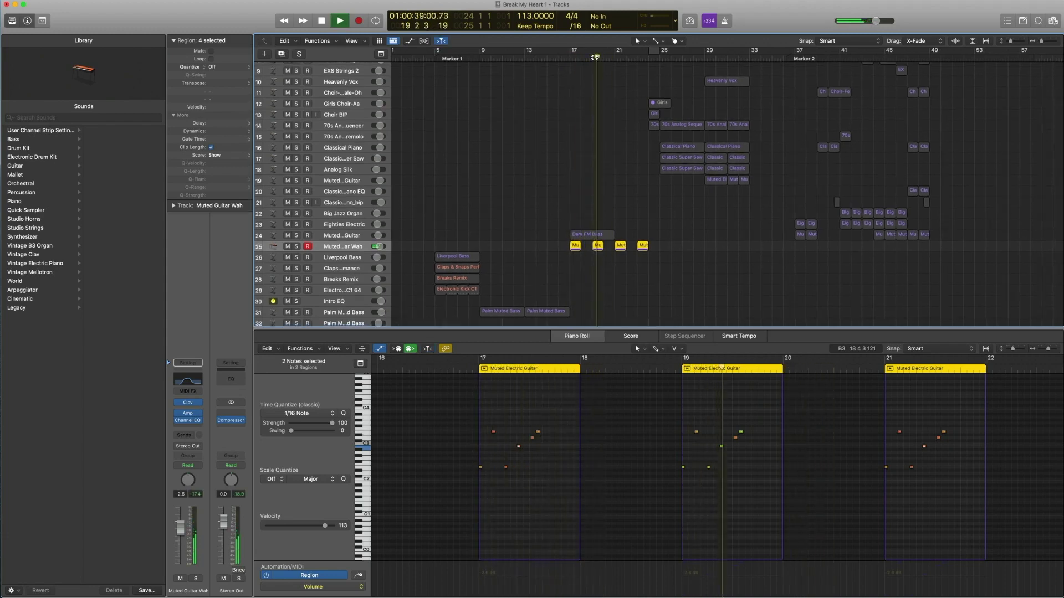
key("space")
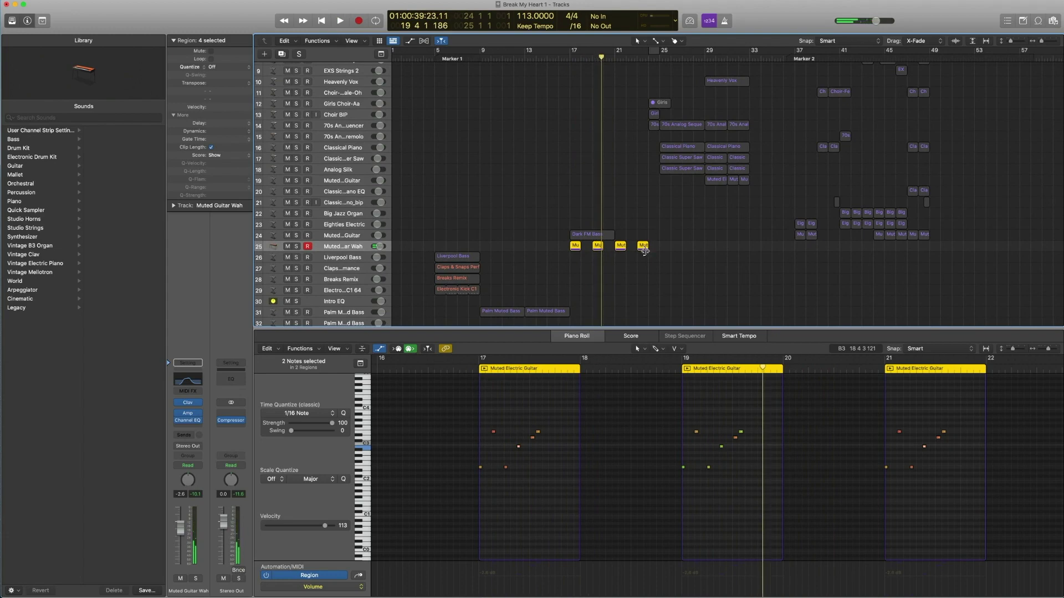
key("ctrl+s")
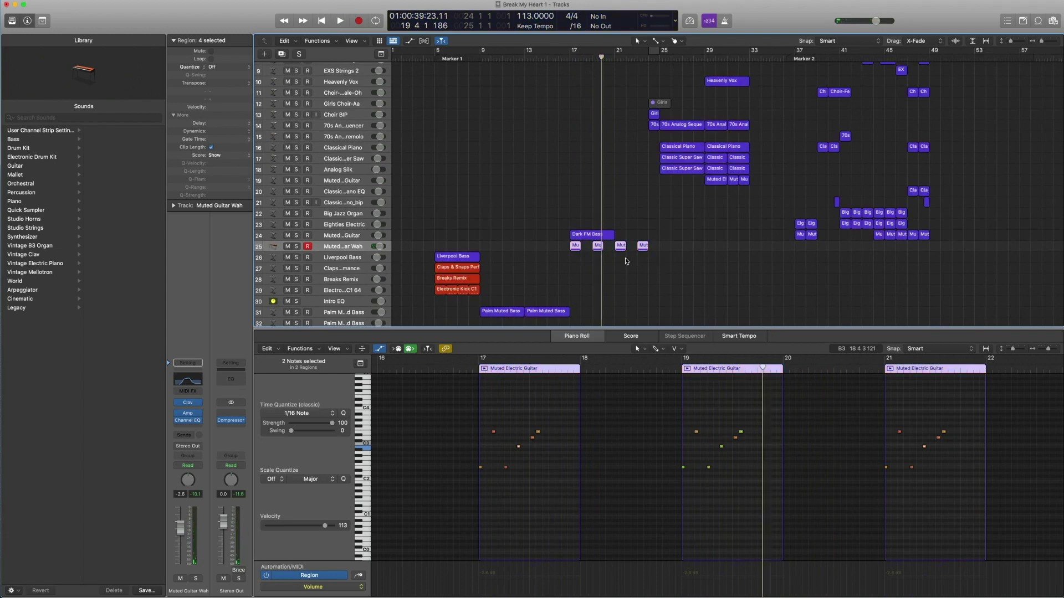
Add the Dark FM Bass region to the selected wah regions and play them together soloed from bar 17
left_click(590, 234, "shift")
key("ctrl+s")
key("shift+space")
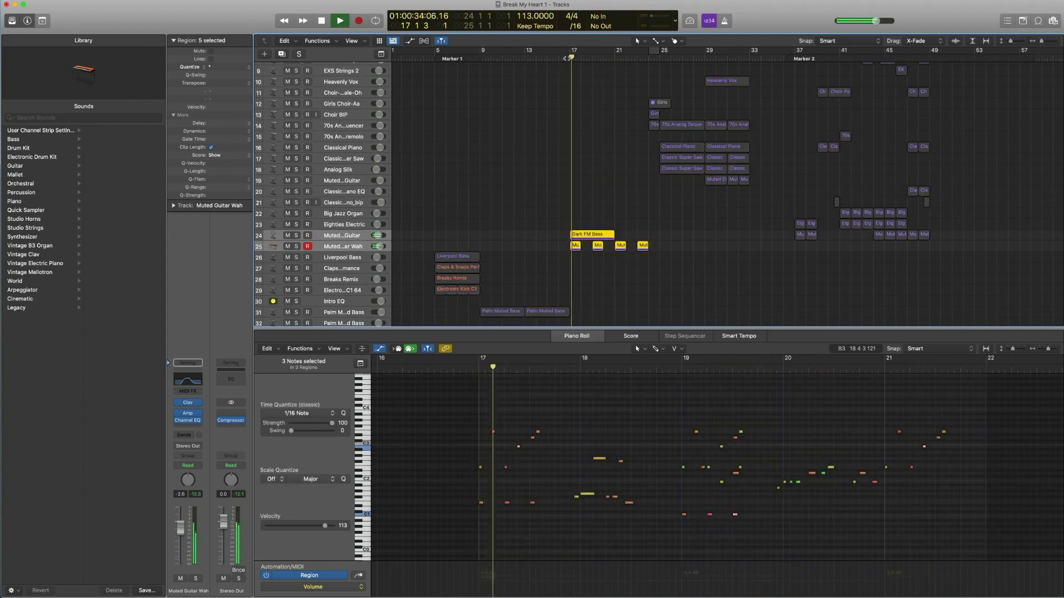
key("space")
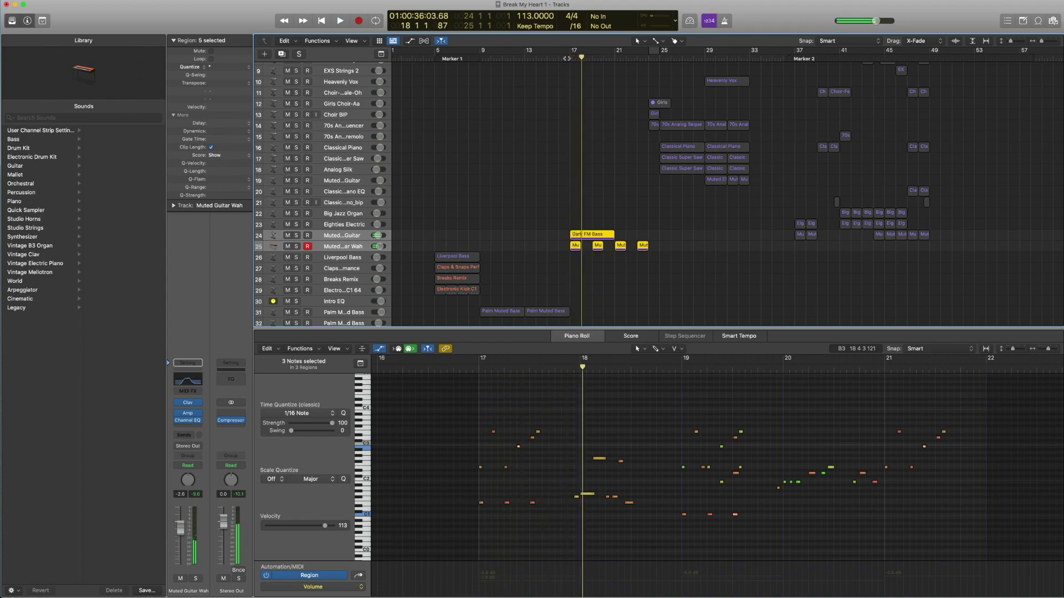
Turn solo off, select the Liverpool Bass region at bar 17, and examine its Bass Amp Designer Crunch Cab preset
scroll(587, 101, "down", 5)
key("ctrl+s")
left_click(592, 225)
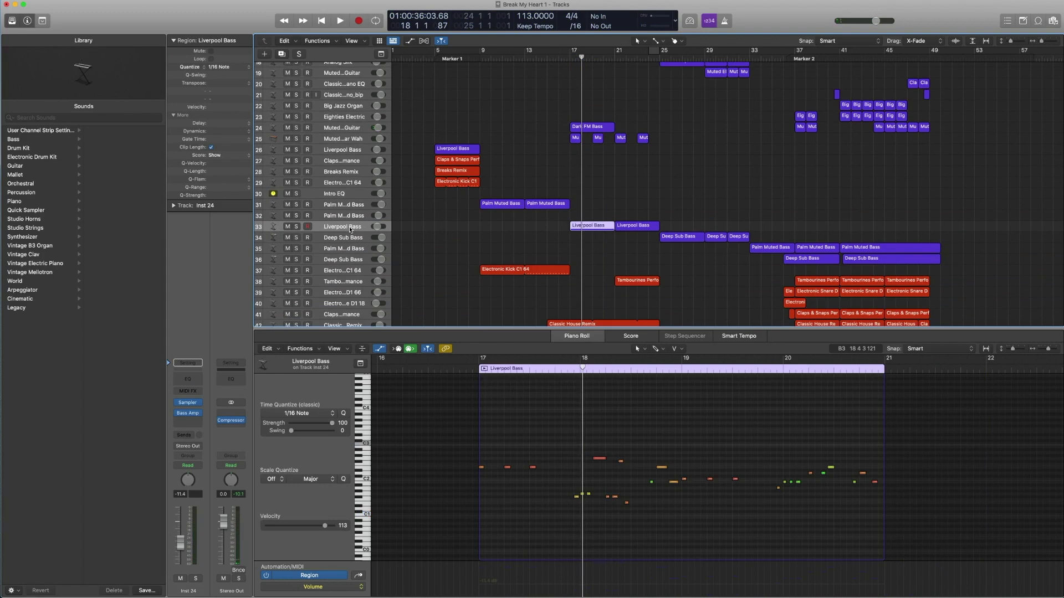
left_click(190, 413)
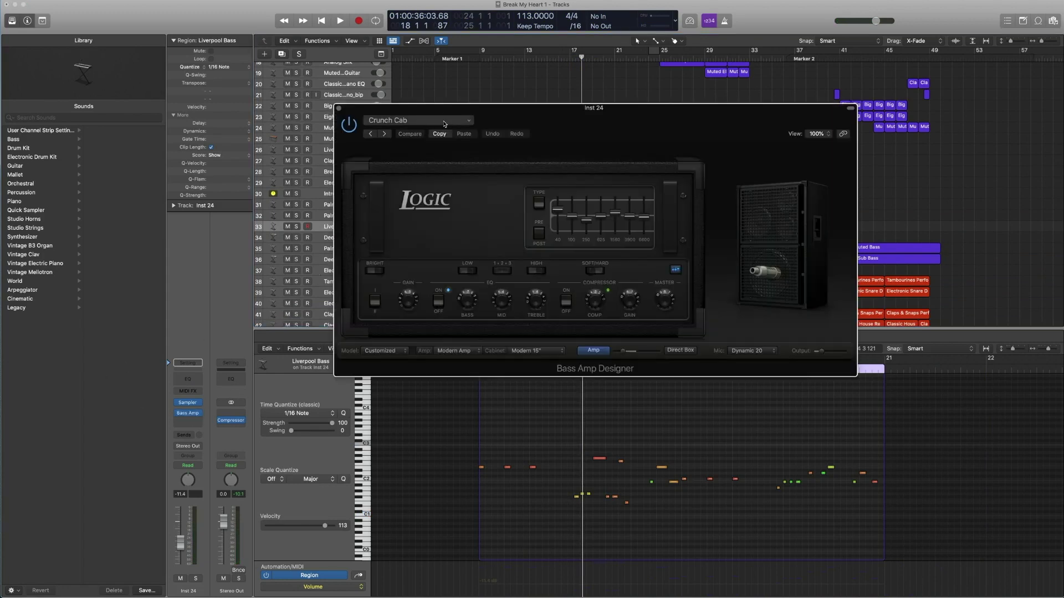
left_click(339, 110)
Play both Liverpool Bass regions soloed together with the track 24 and 25 guitar regions from bar 17, ending with solo off
left_click_drag(640, 243, 573, 127)
double_click(565, 59)
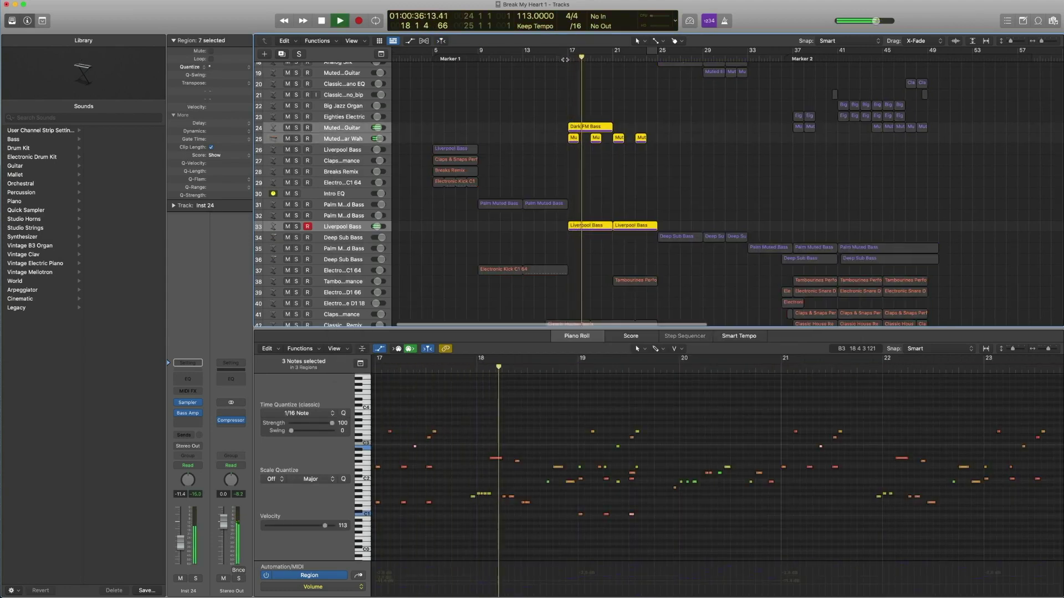
scroll(566, 79, "down", 4)
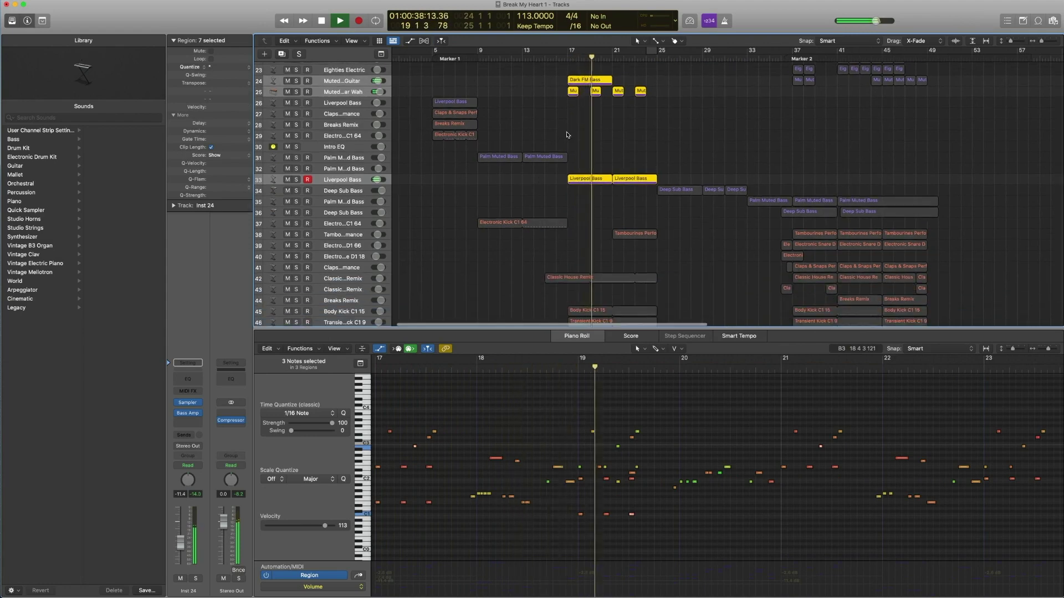
key("space")
key("ctrl+s")
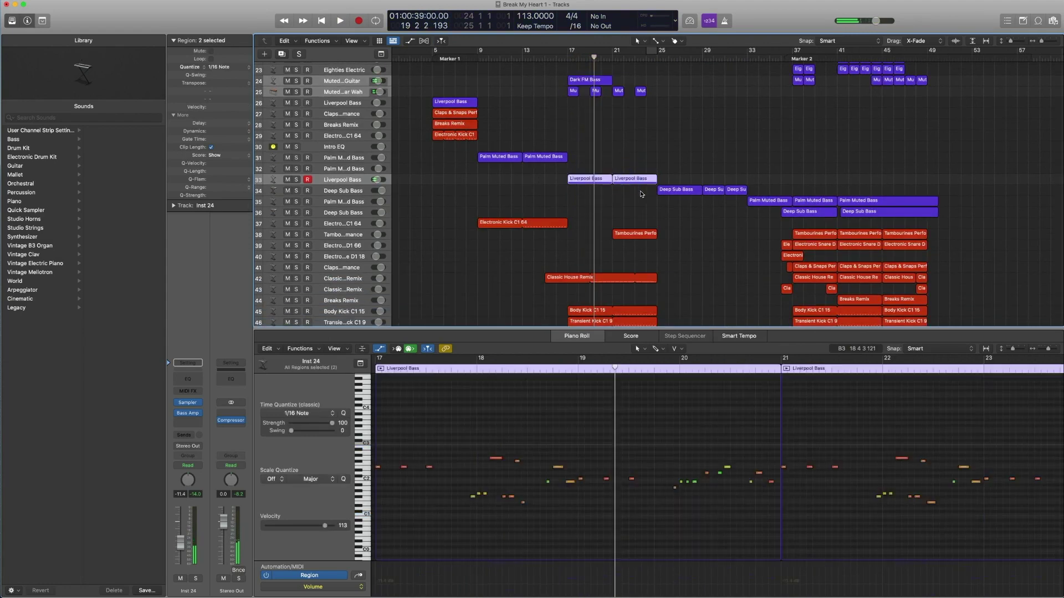
Select the two Palm Muted Bass regions on track 31, play them soloed from bar 9, and turn solo off
left_click_drag(548, 169, 489, 72)
key("ctrl+s")
left_click(476, 60)
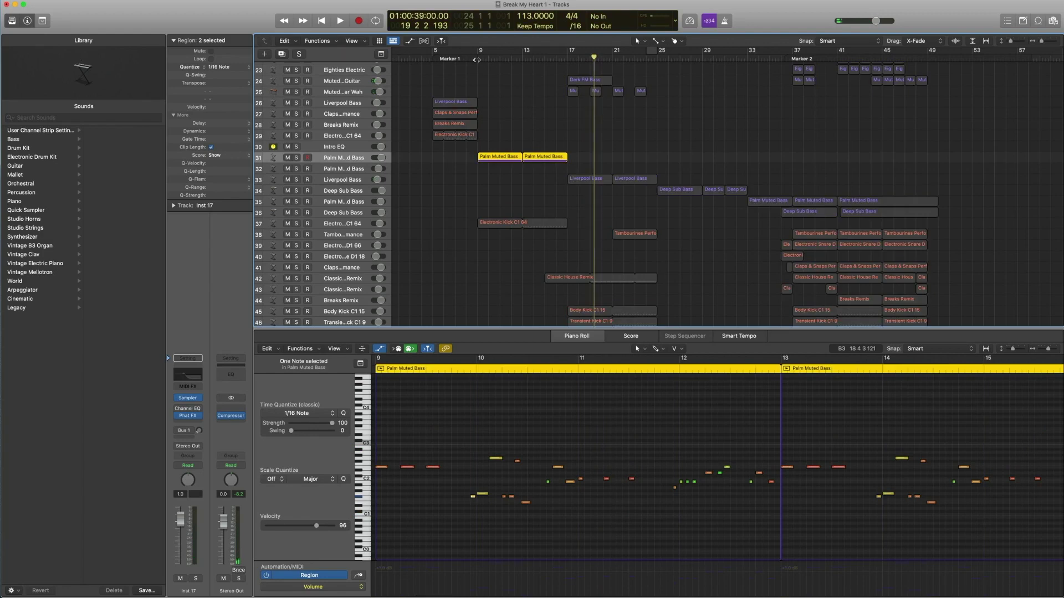
key("space")
key("space")
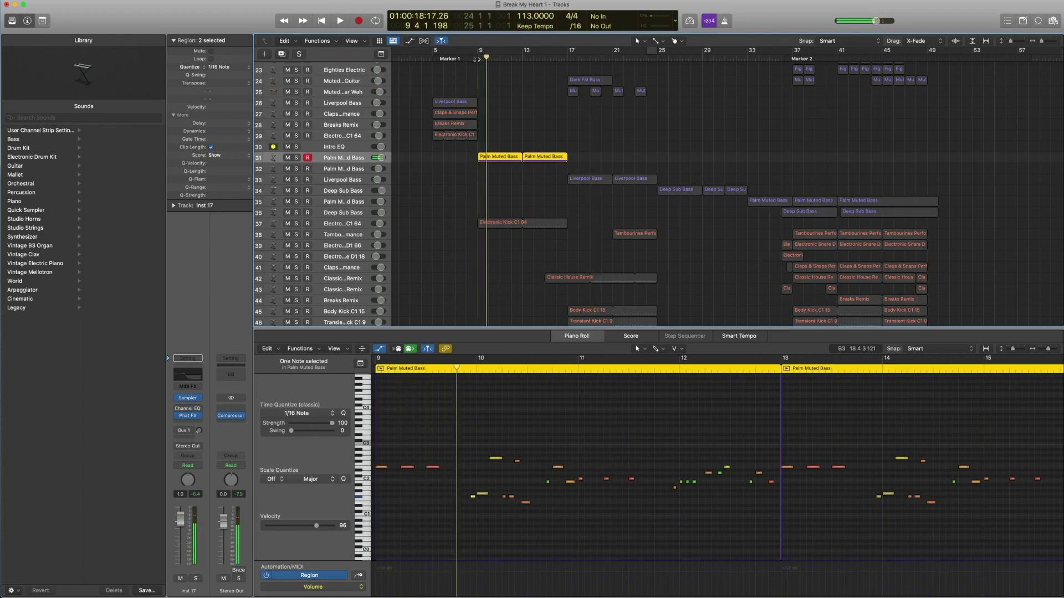
key("ctrl+s")
Select the Classic House Remix, Body Kick and Transient Kick regions around bar 17 and play them soloed from there
scroll(579, 229, "down", 2)
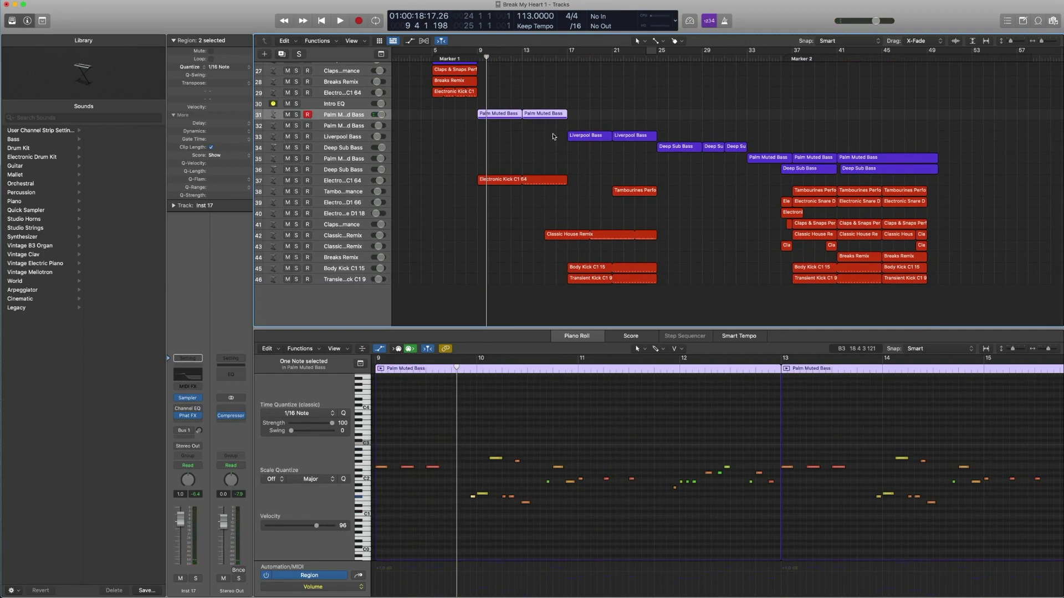
scroll(554, 136, "up", 2)
scroll(555, 137, "down", 2)
left_click_drag(690, 297, 568, 232)
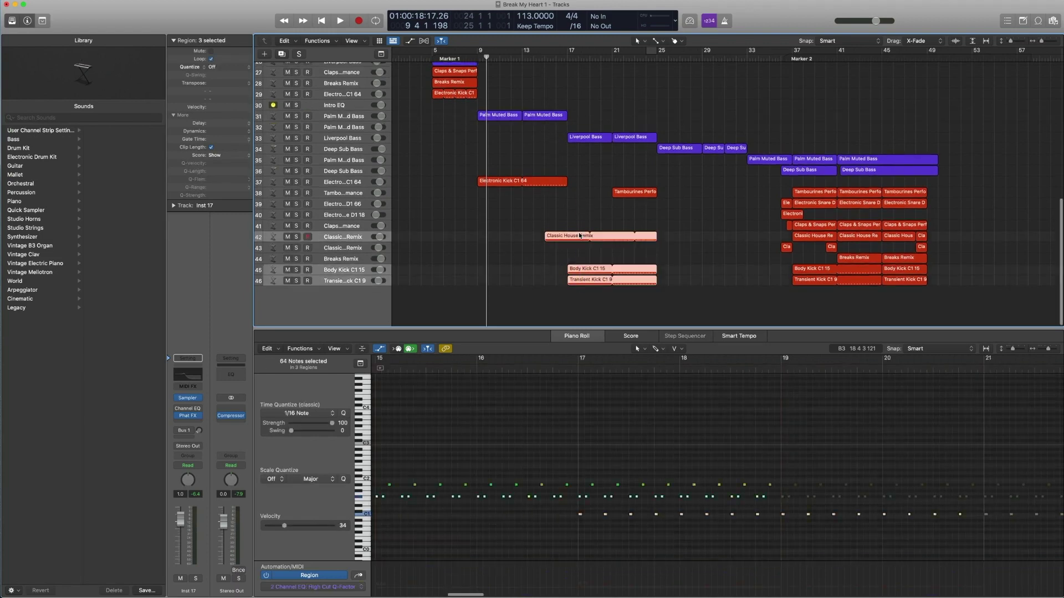
left_click(565, 57)
key("space")
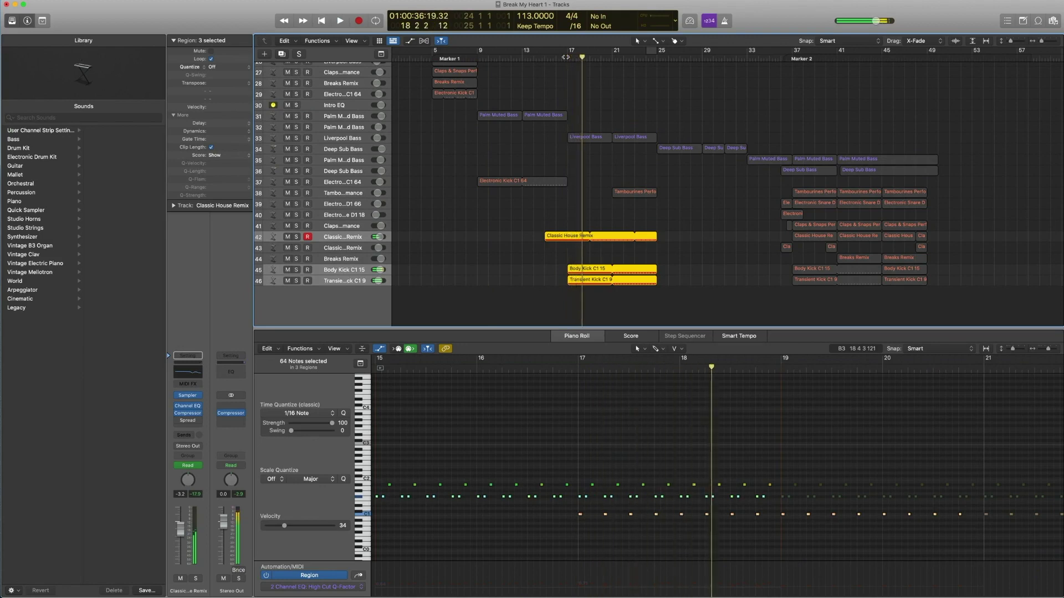
key("space")
Play only the Classic House Remix region of track 42 soloed and turn solo off
left_click(560, 236)
key("space")
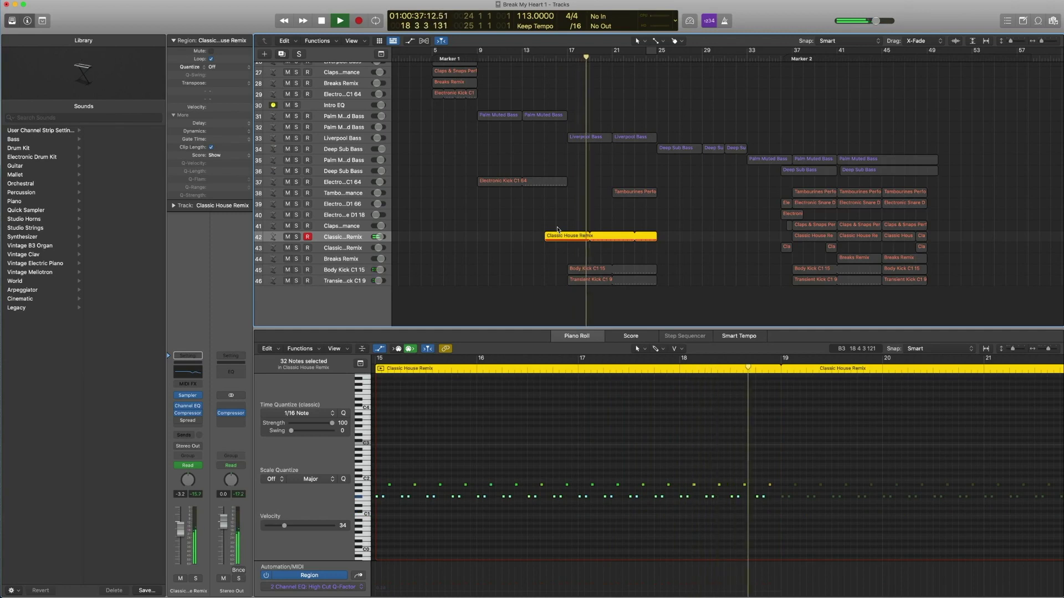
key("space")
key("ctrl+s")
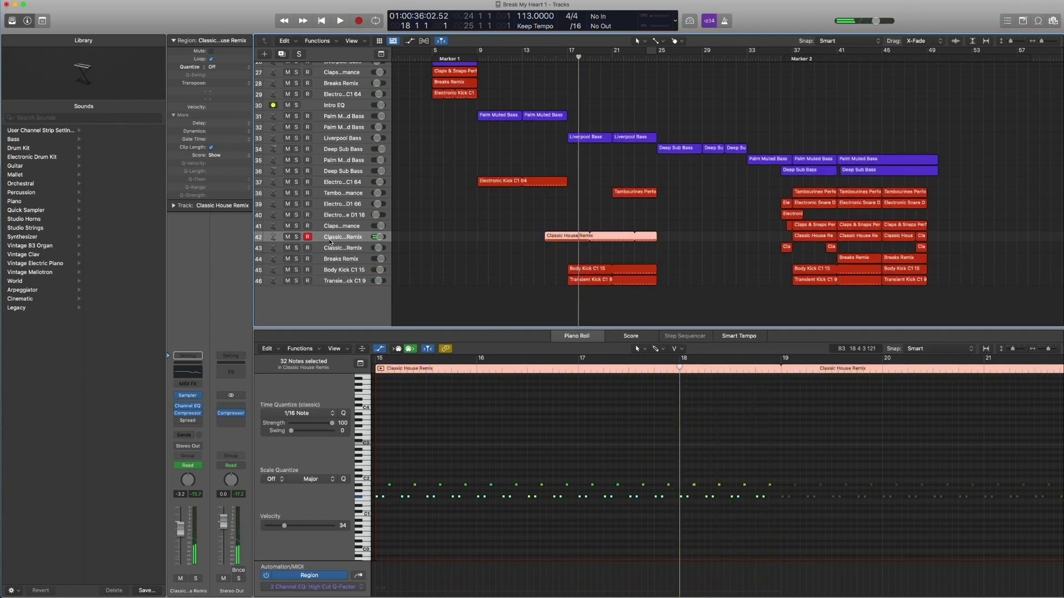
Show the Classic House Remix sampler patch among the Electronic Drum Kits and replay its region soloed from bar 17
left_click(172, 398)
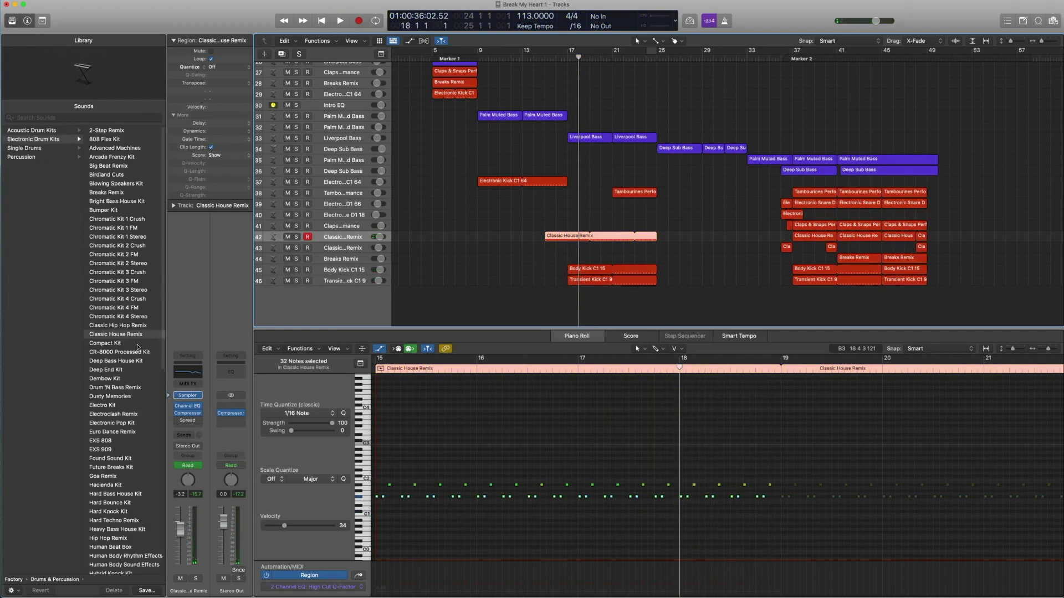
left_click(38, 150)
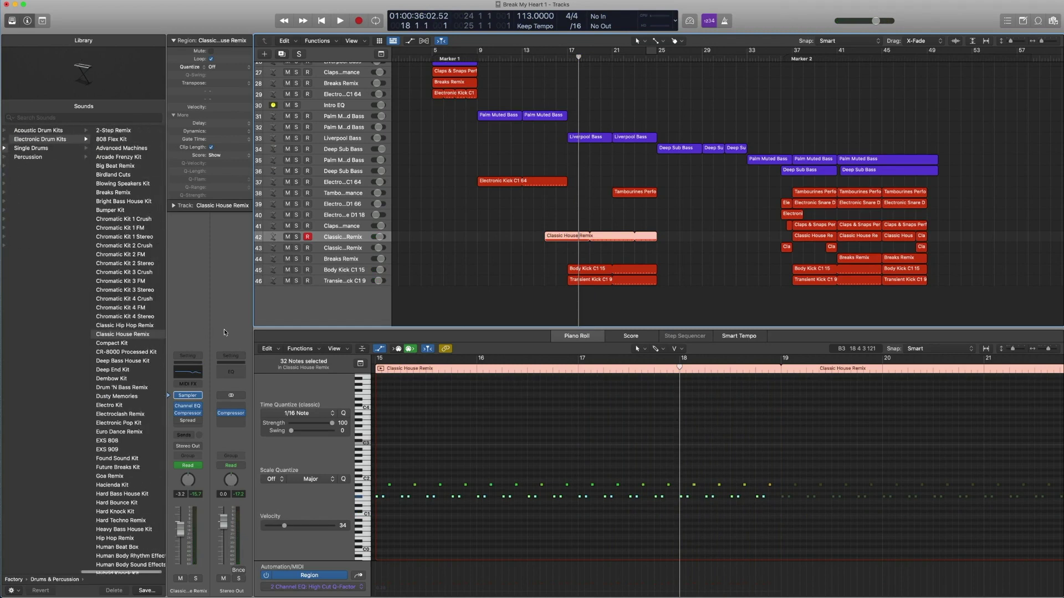
key("ctrl+s")
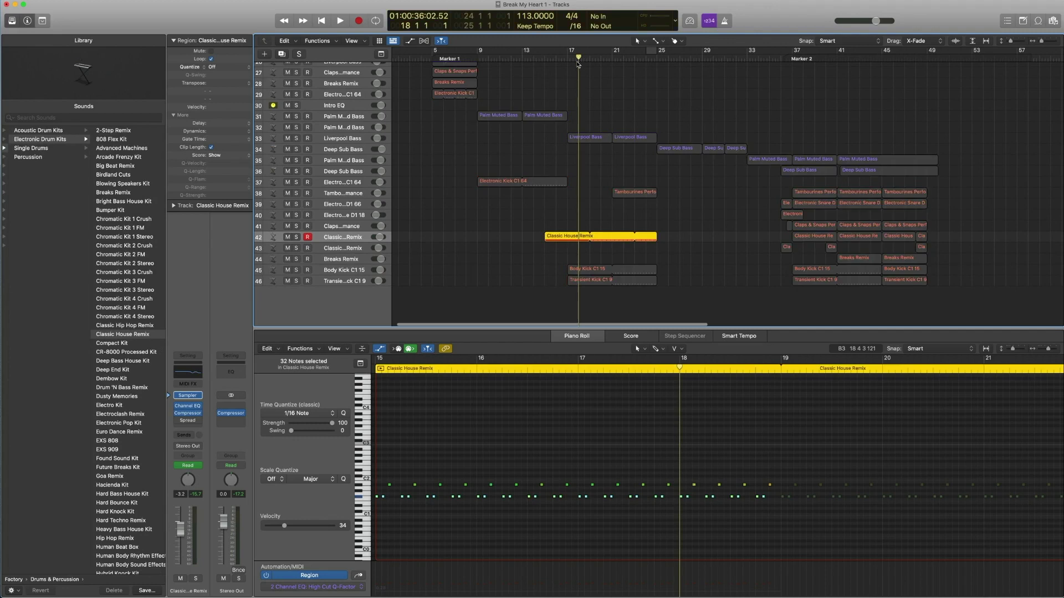
double_click(567, 57)
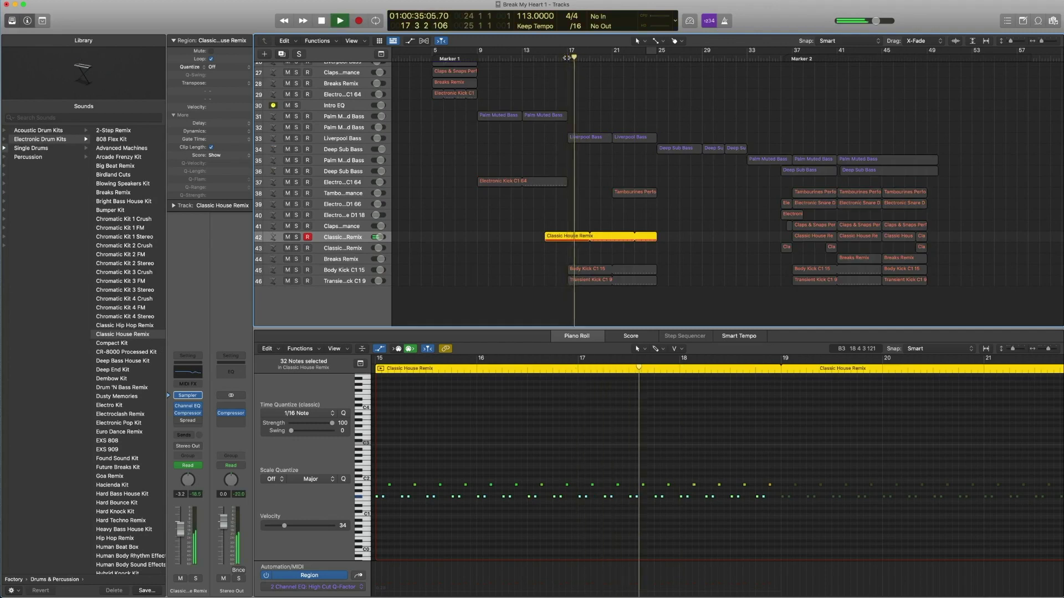
key("space")
key("ctrl+s")
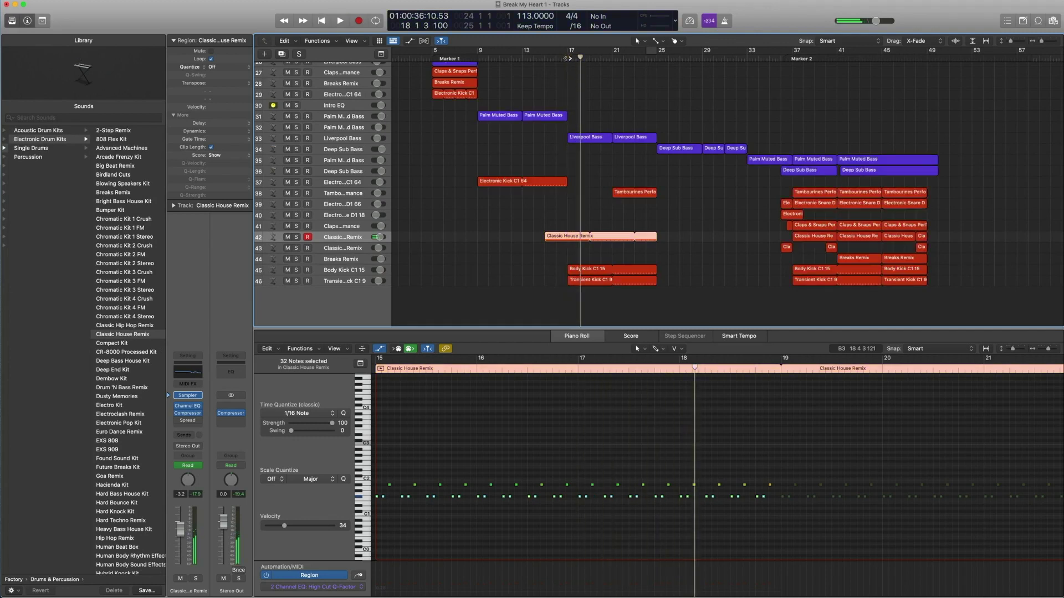
Select the Body Kick C1 15 track and browse the sampler library to its patch among the Layer Kicks
left_click(357, 270)
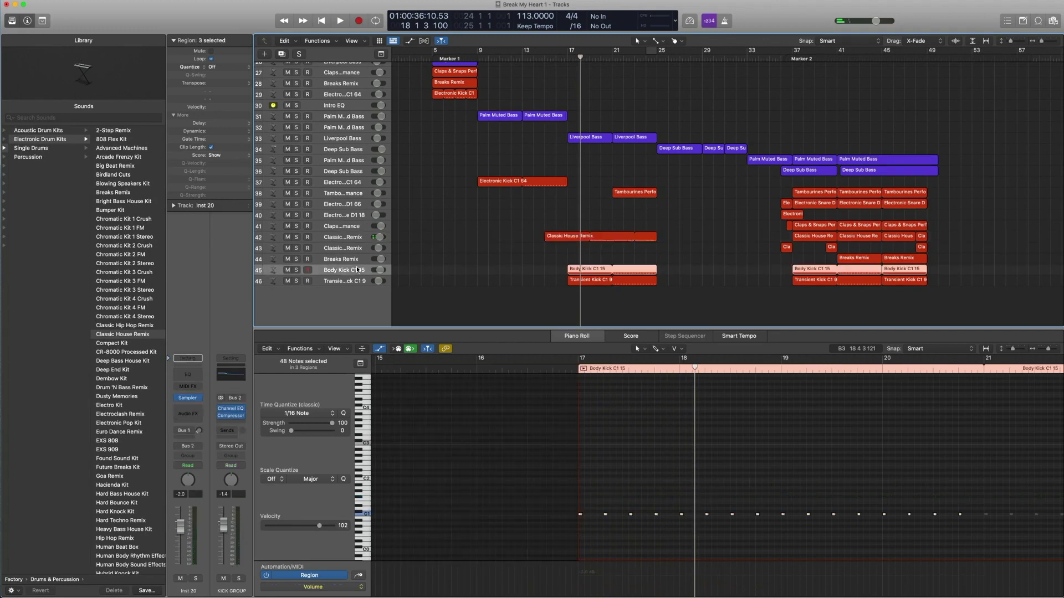
scroll(131, 279, "left", 6)
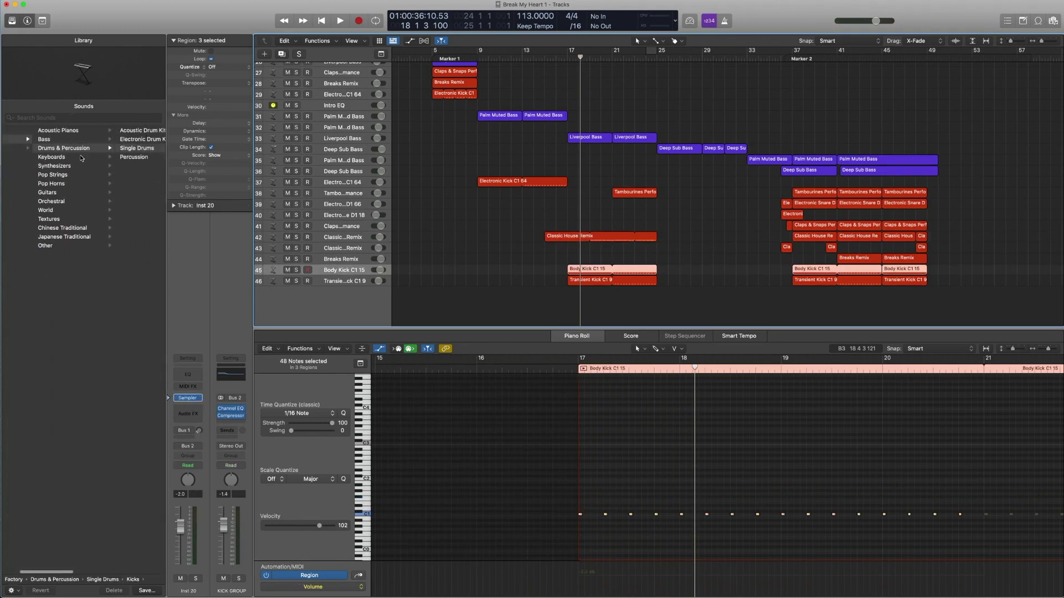
scroll(105, 150, "right", 6)
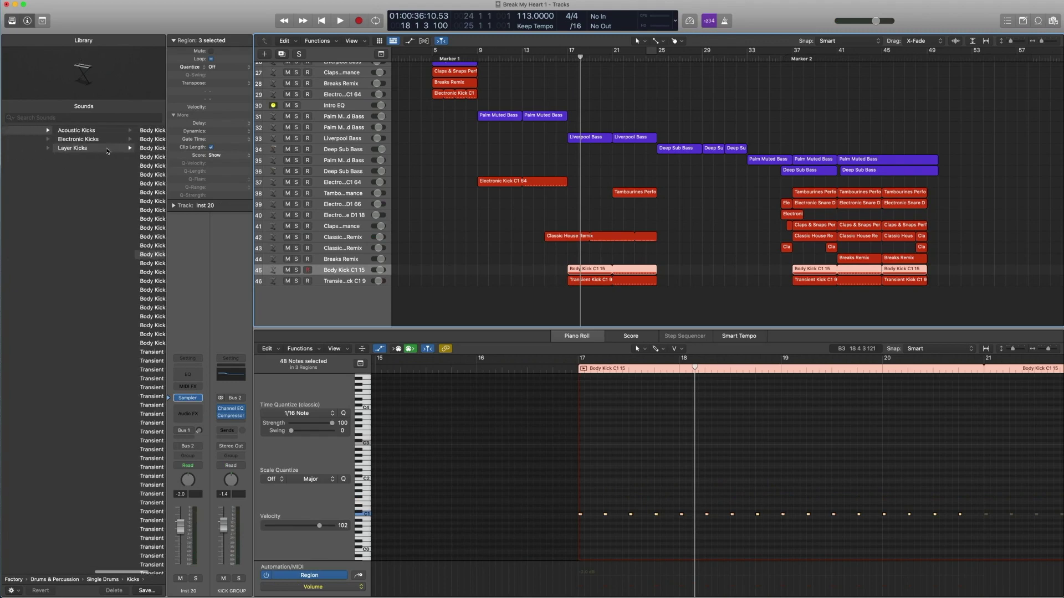
scroll(111, 166, "right", 3)
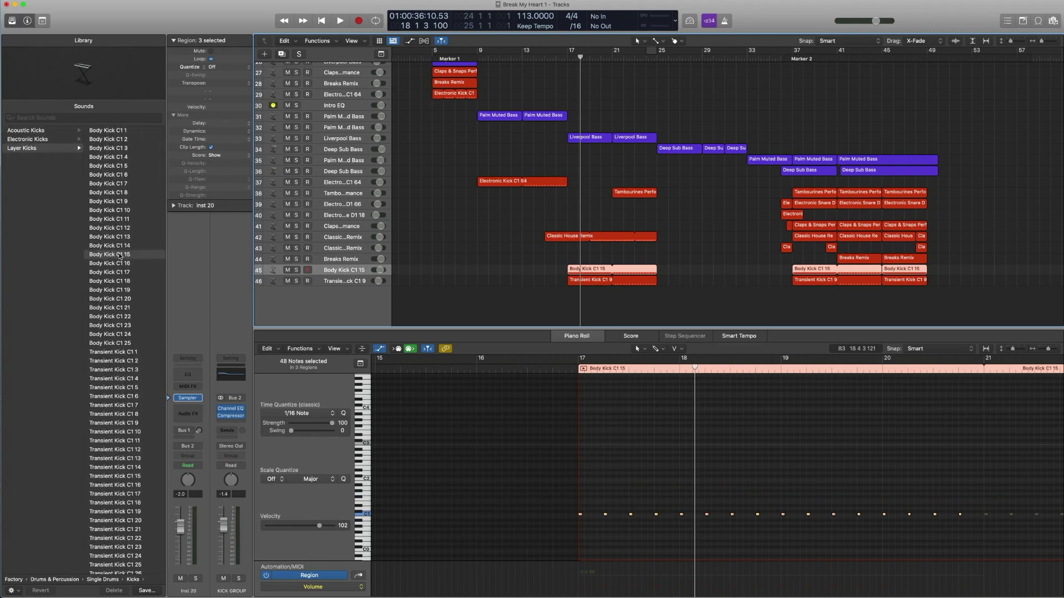
Play the Body Kick C1 15 regions soloed from bar 17
key("ctrl+s")
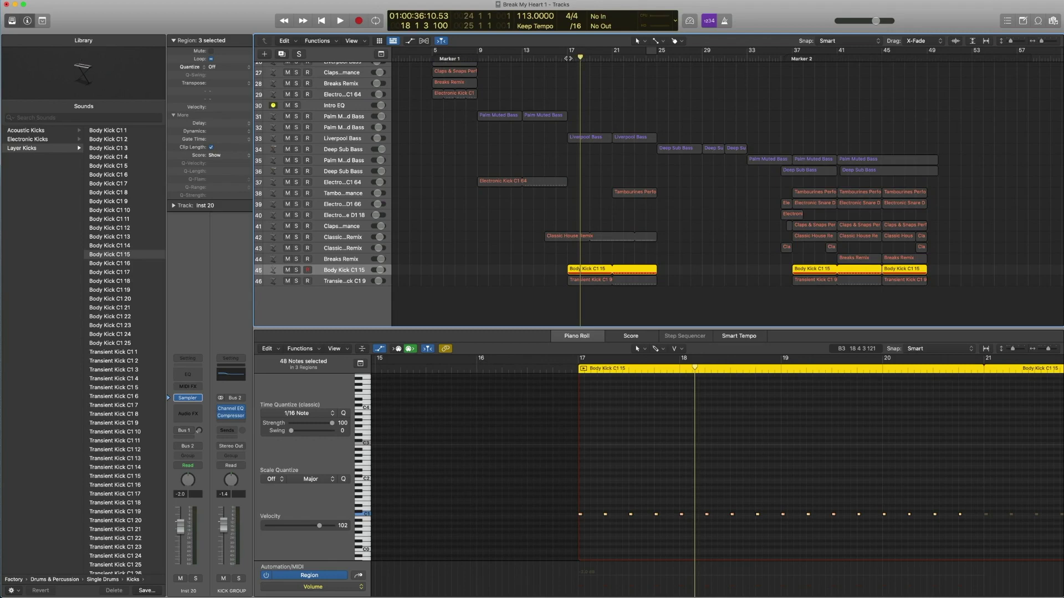
key("space")
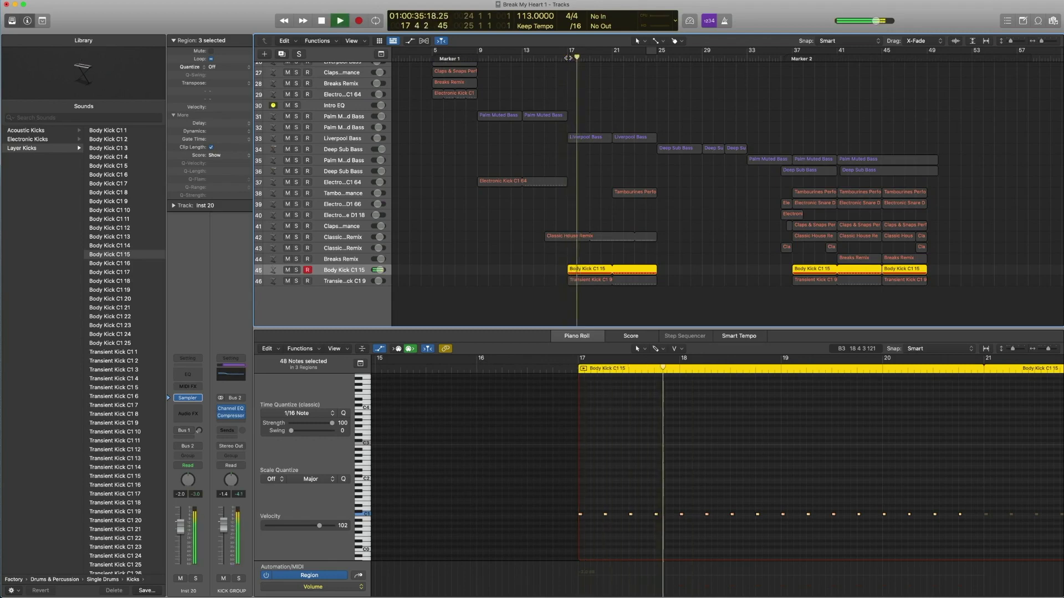
key("space")
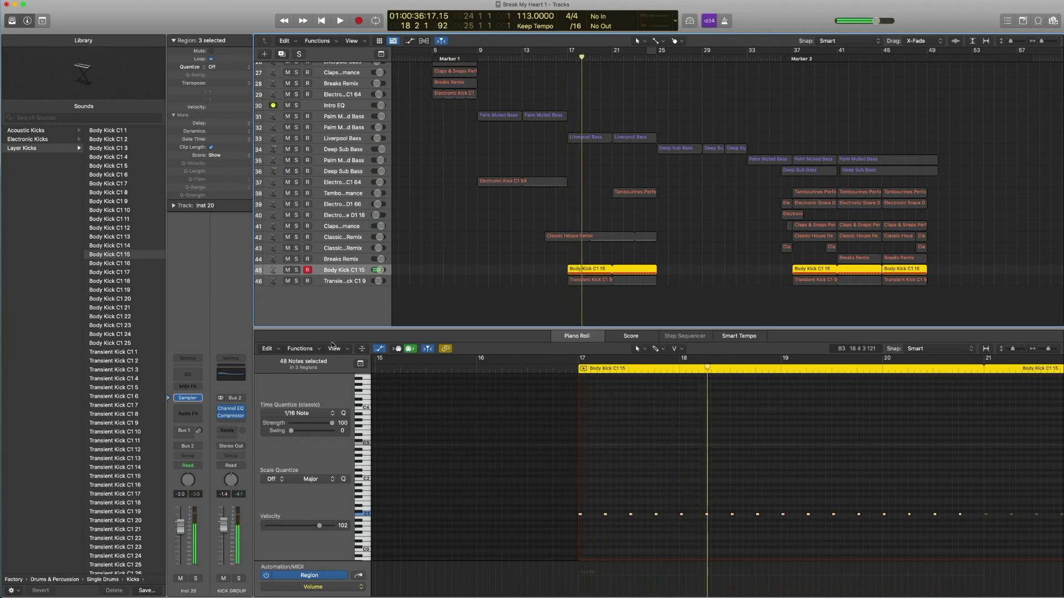
Show the Transient Kick C1 9 track's sampler patch among the Layer Kicks and play its regions soloed from bar 17
left_click(347, 280)
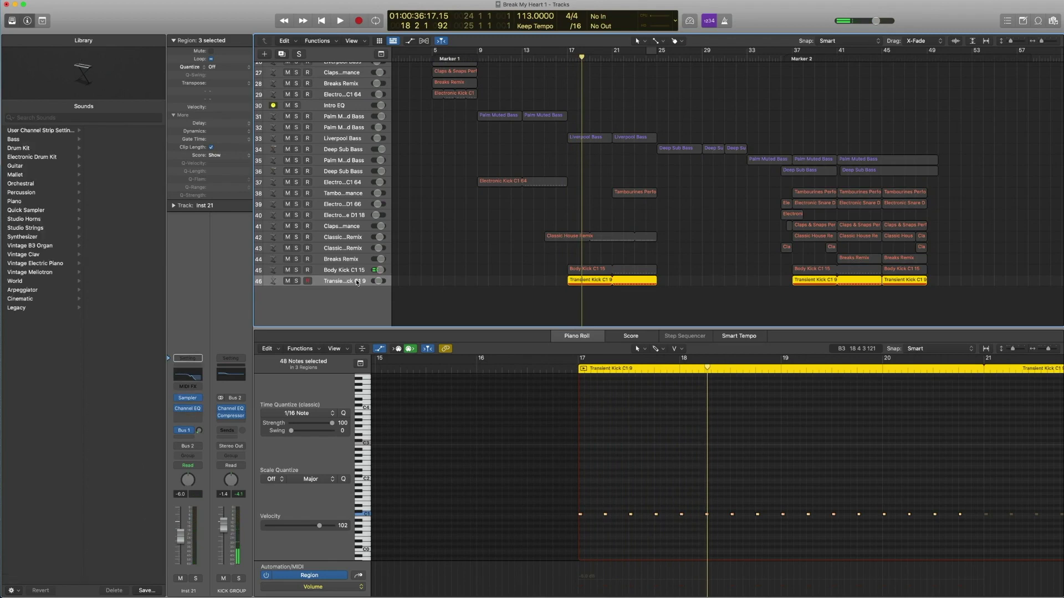
left_click(170, 397)
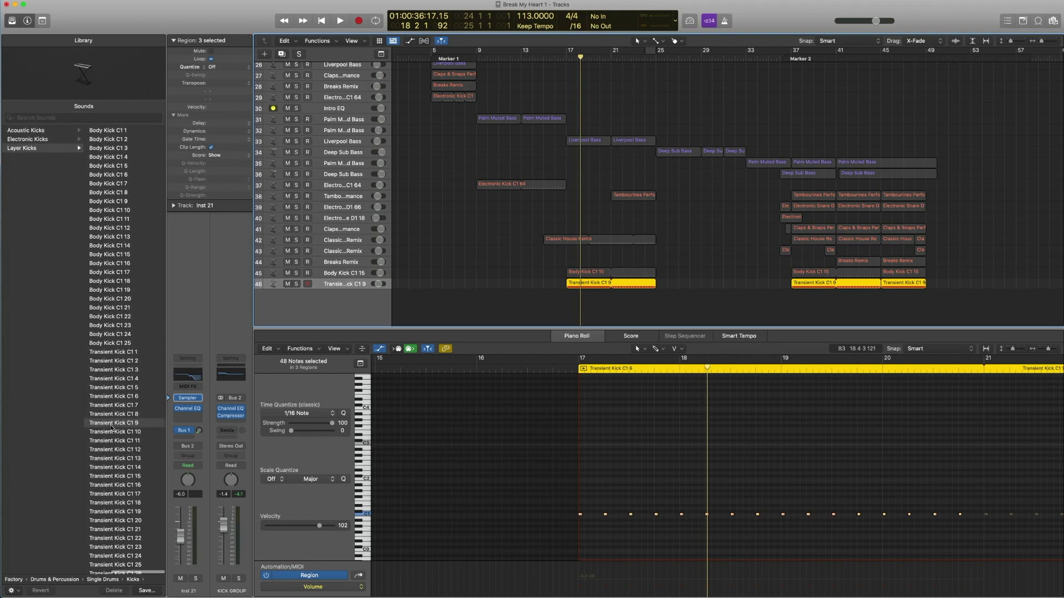
double_click(564, 59)
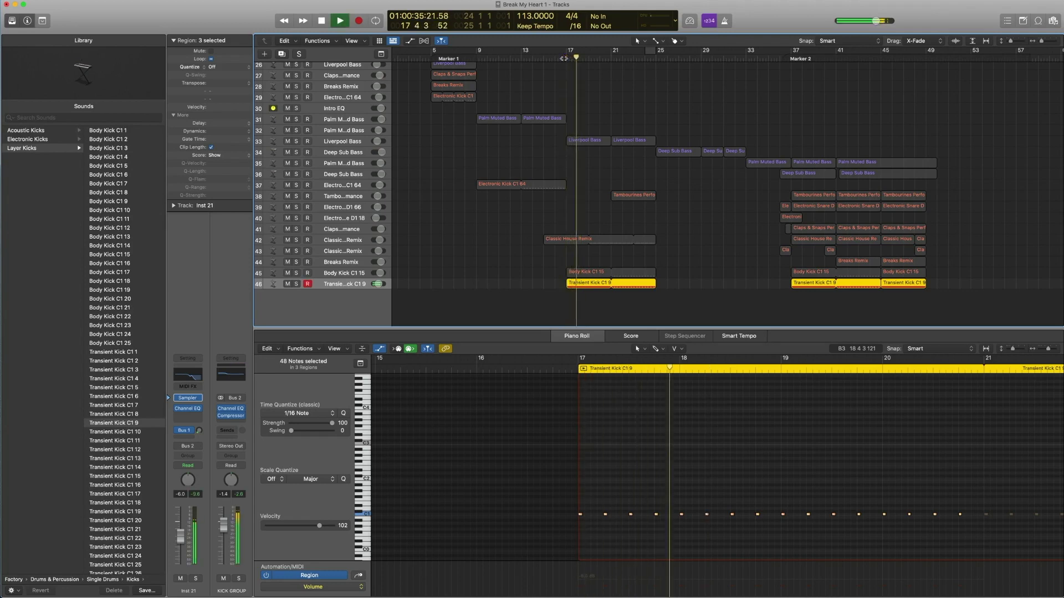
key("space")
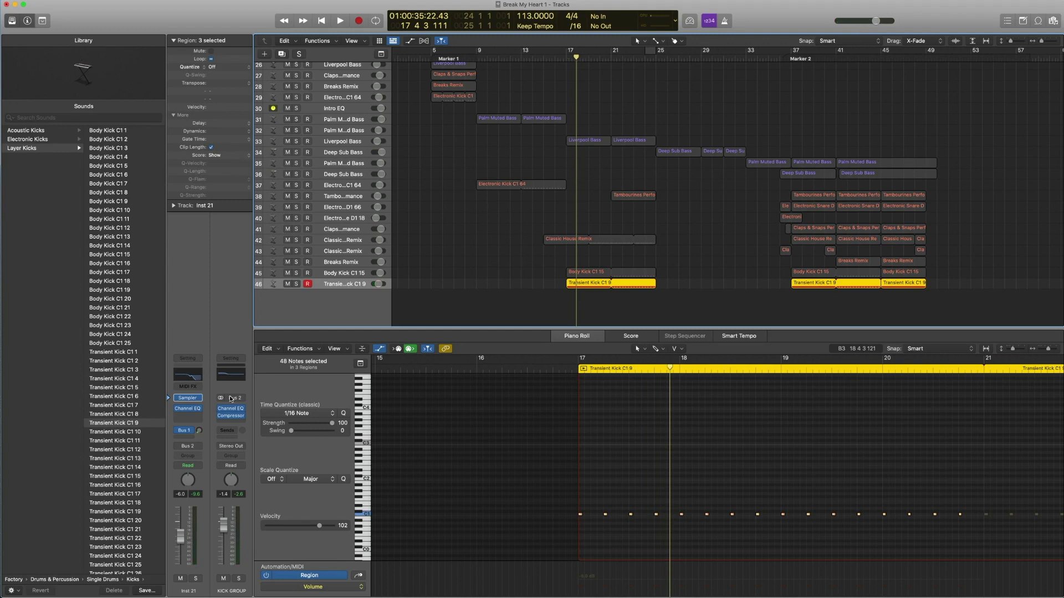
Inspect the Channel EQ curve on the Transient Kick C1 9 track and close the plug-in window
left_click(187, 375)
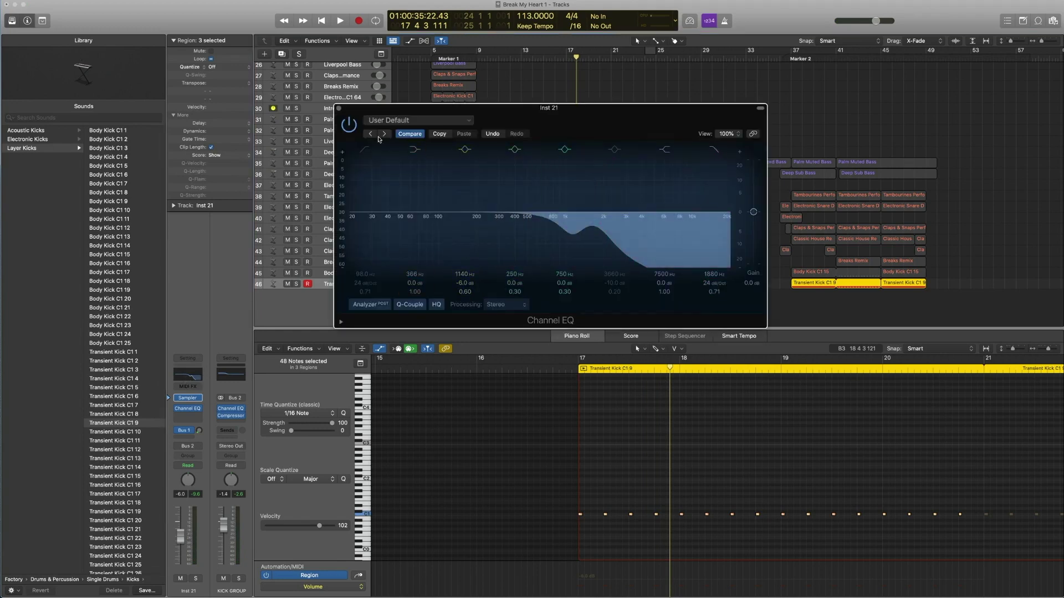
left_click(337, 110)
Select the bar 17 regions of Body Kick C1 15 and Transient Kick C1 9 and play the two kick layers together
left_click_drag(527, 268, 655, 292)
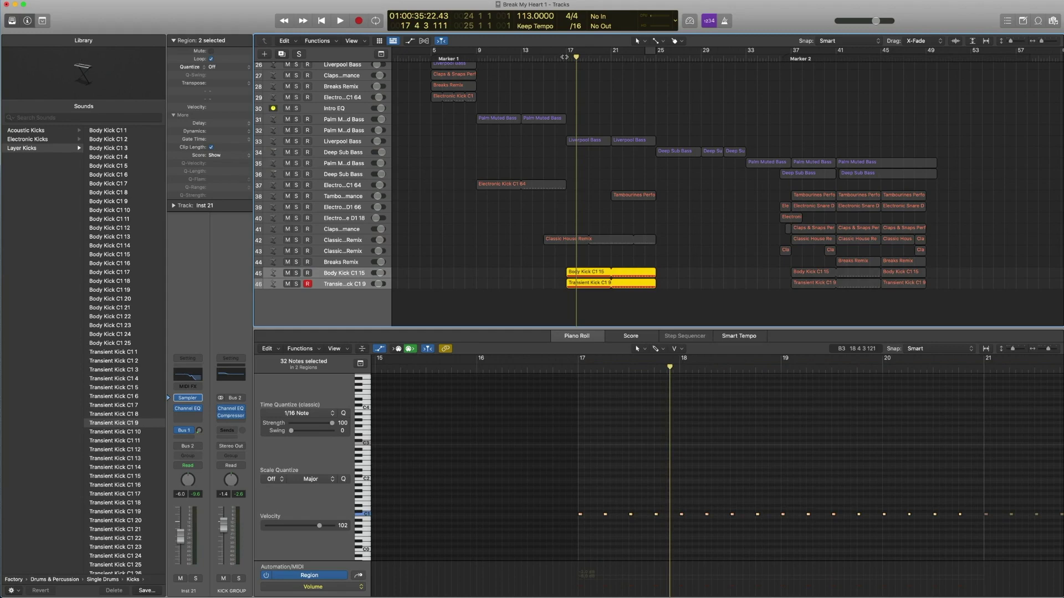
key("space")
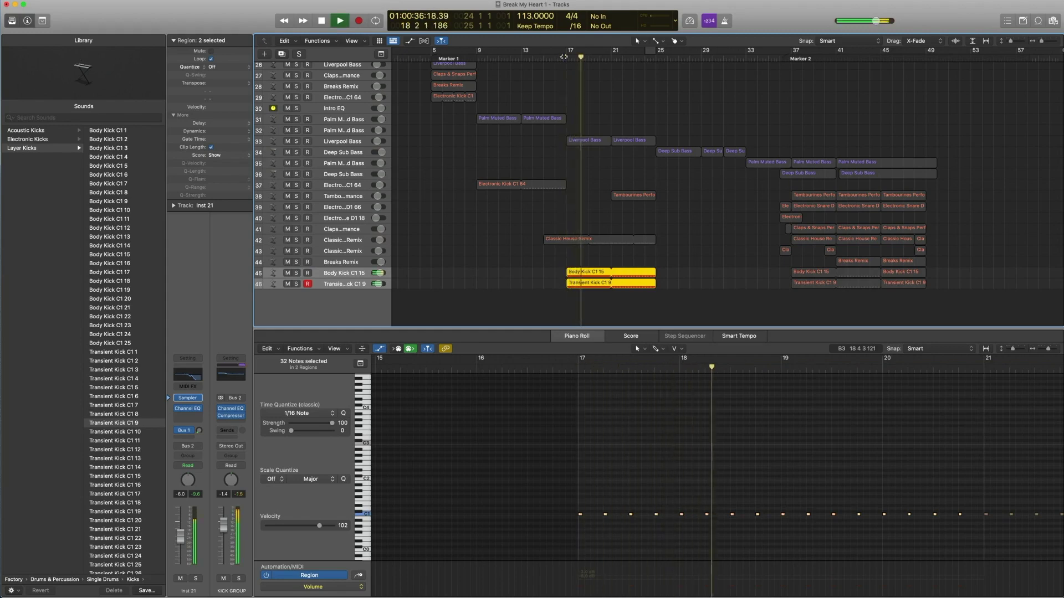
key("space")
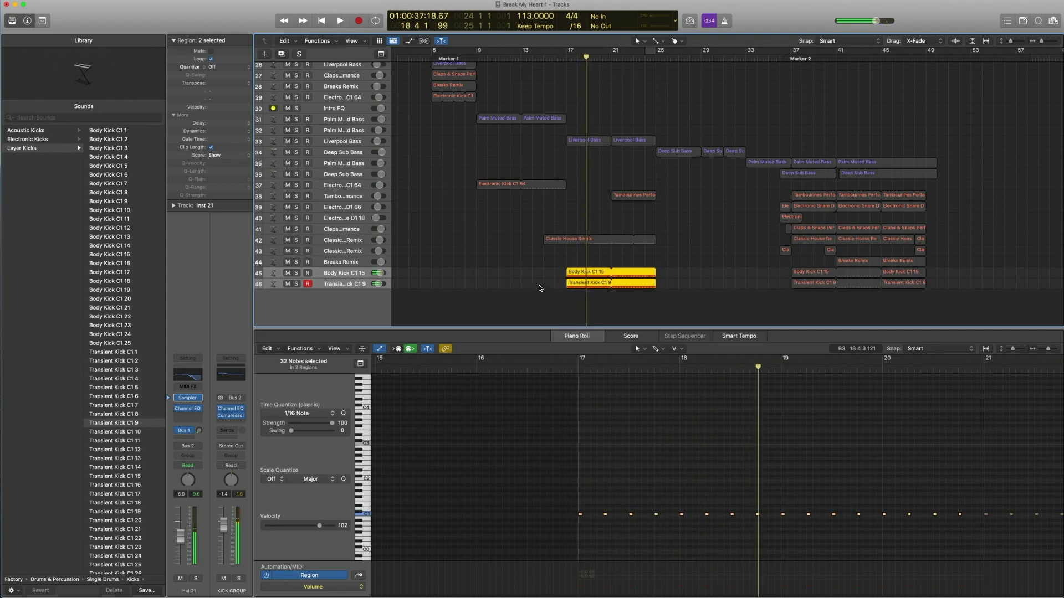
Solo the bass, percussion and kick regions around bars 17 to 25 and play them together briefly
left_click(573, 285)
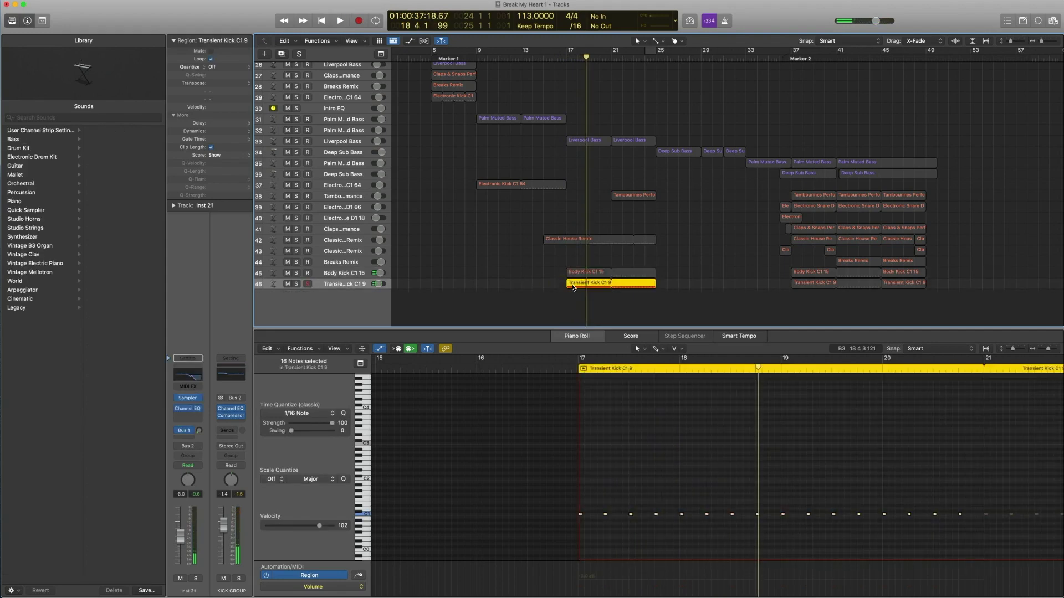
left_click_drag(557, 292, 585, 262)
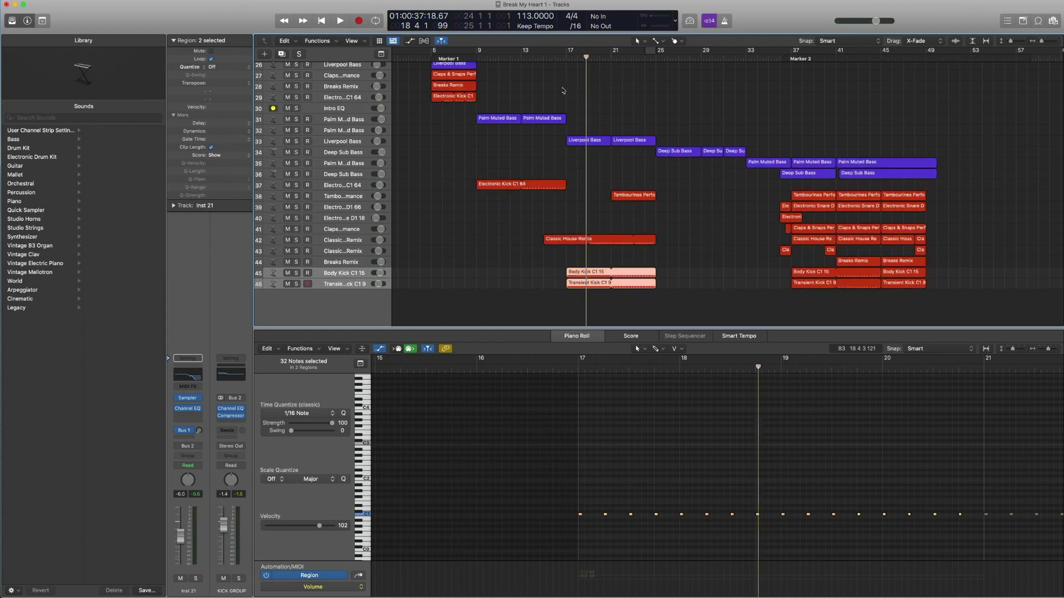
left_click_drag(561, 105, 658, 302)
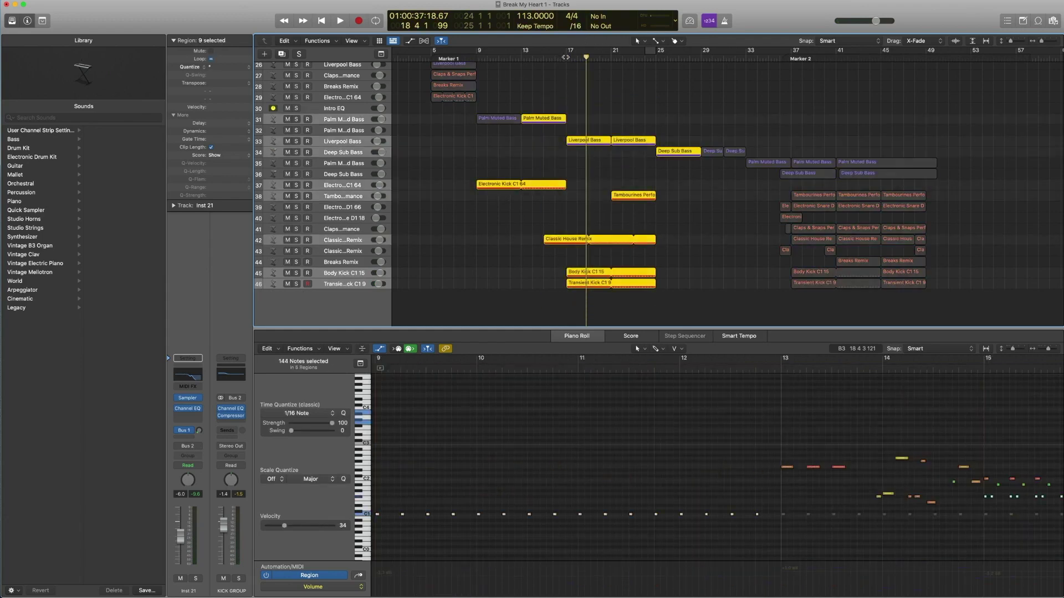
key("space")
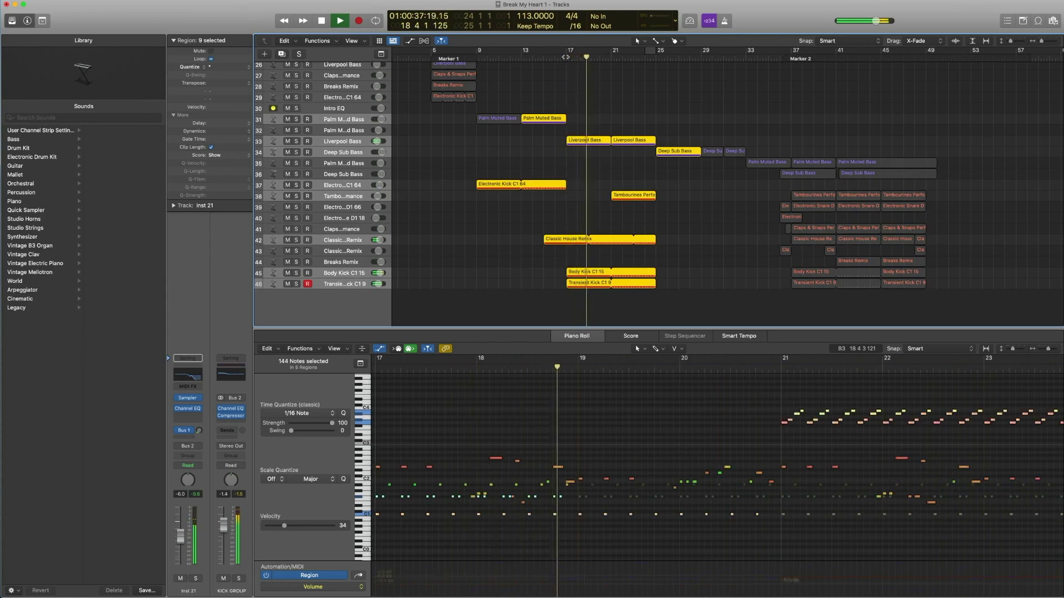
key("space")
Select the Tambourines Performance region at bar 21 and show its Sampler patch among the Performance Instruments in the Library
scroll(589, 116, "up", 1)
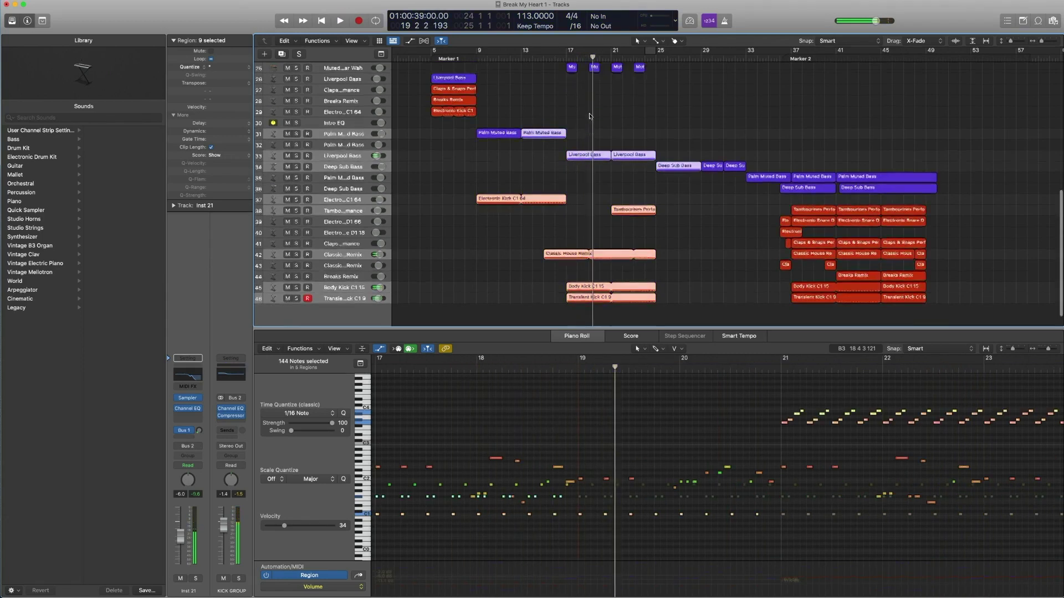
scroll(590, 116, "up", 10)
scroll(590, 116, "down", 12)
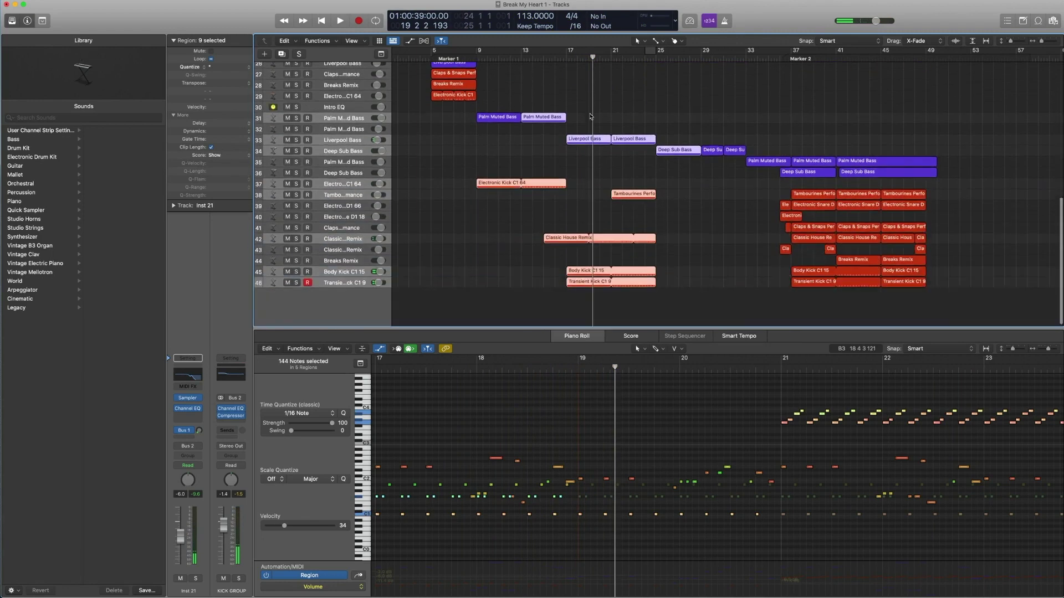
left_click(339, 189)
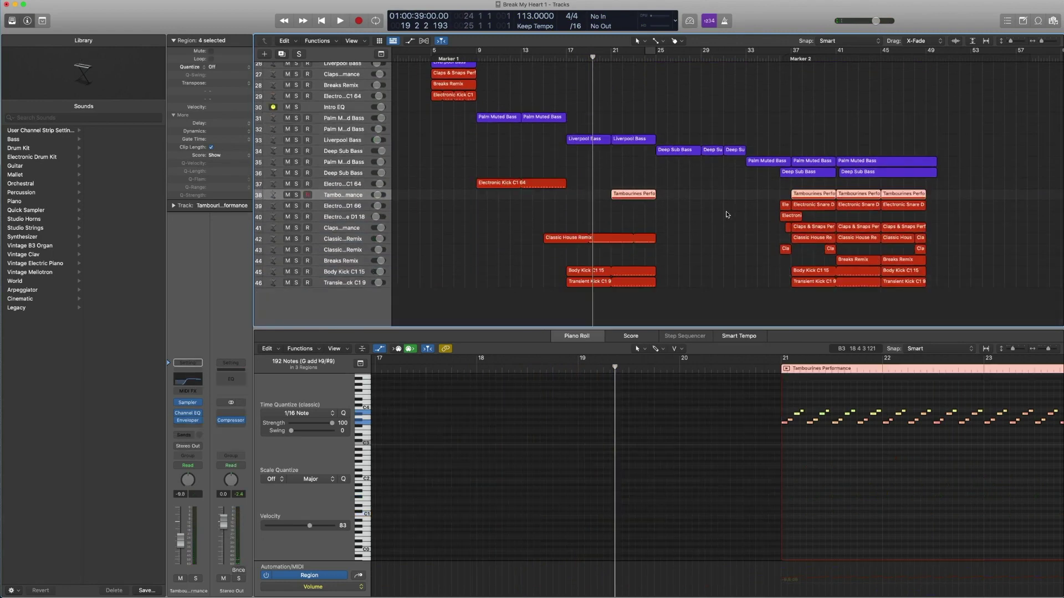
left_click_drag(725, 211, 624, 191)
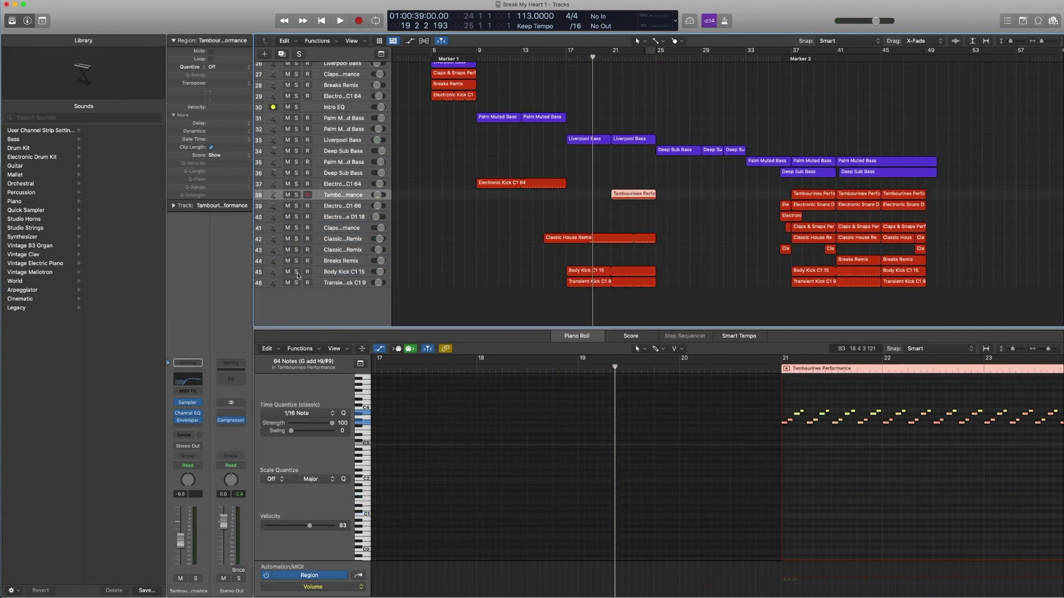
left_click(169, 405)
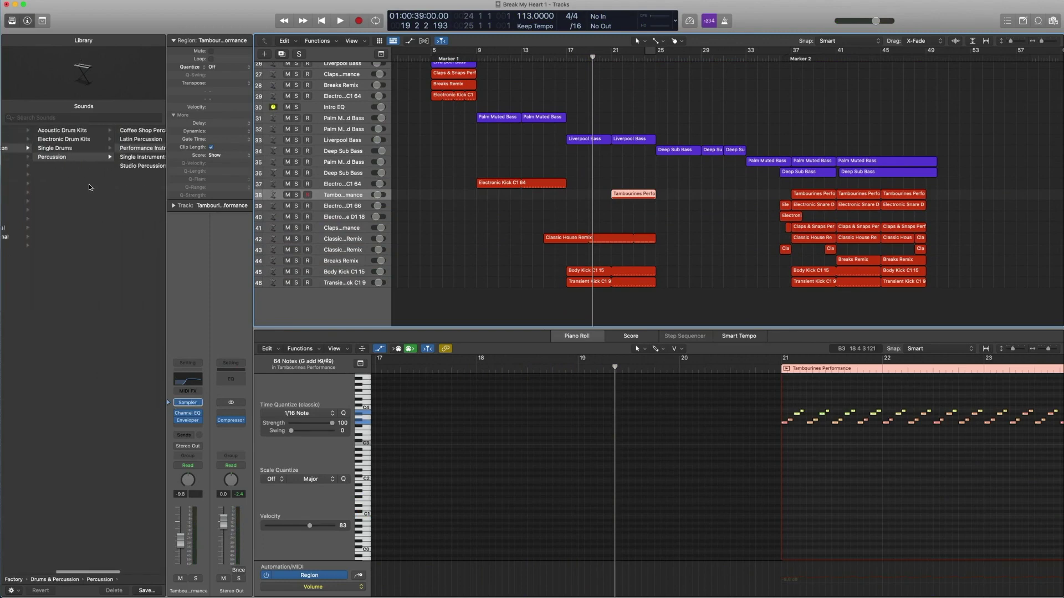
left_click(141, 148)
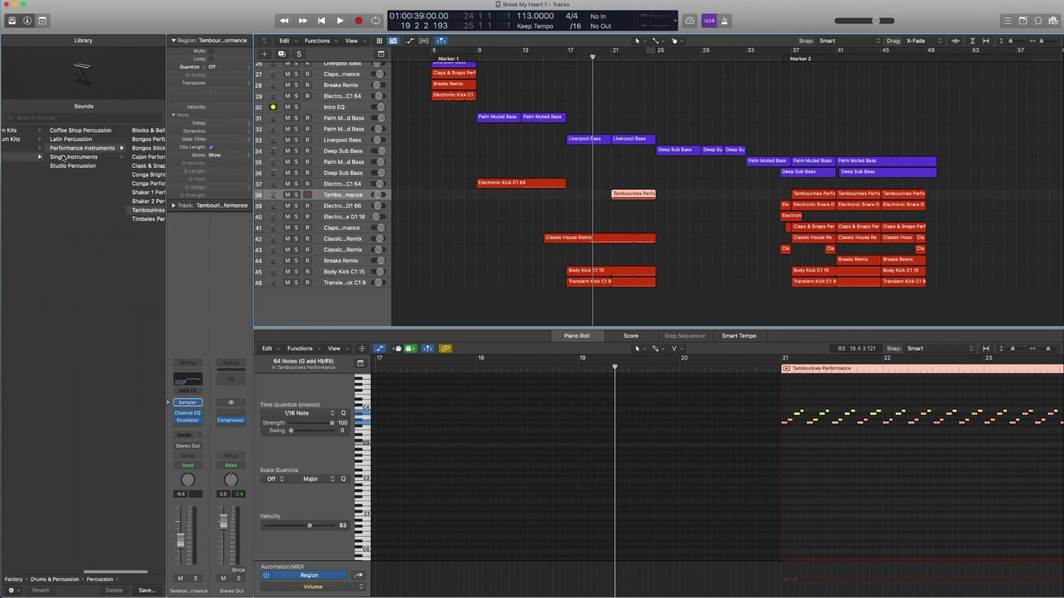
scroll(136, 204, "right", 2)
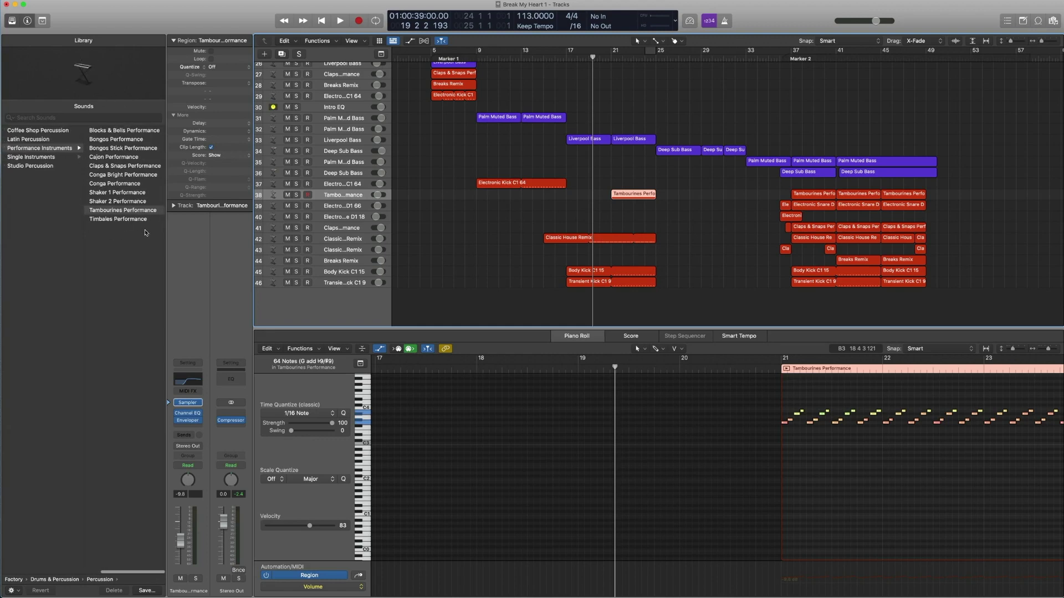
scroll(640, 206, "right", 1)
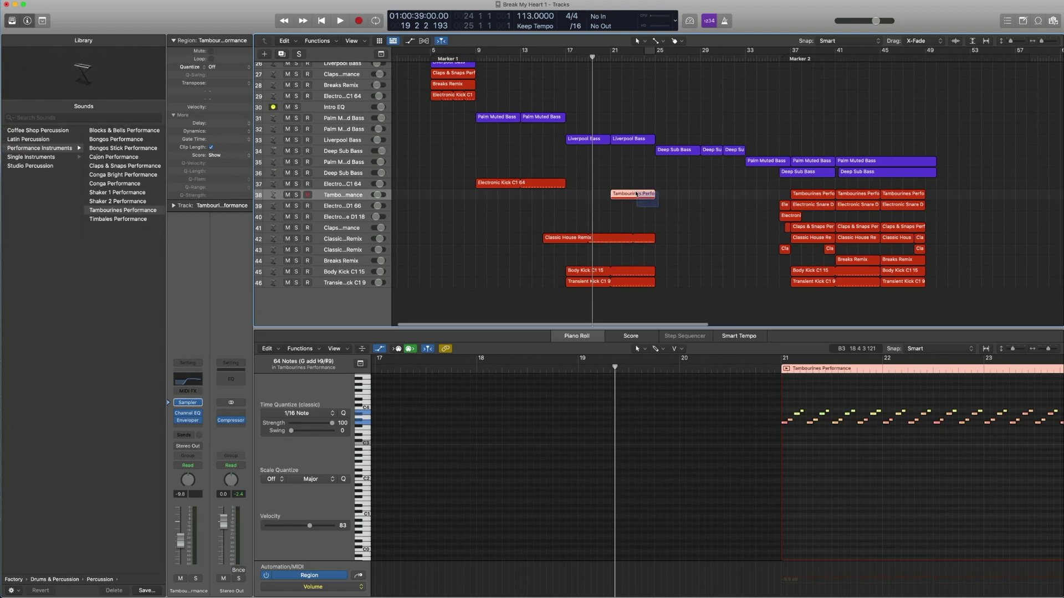
Examine the Channel EQ and Enveloper settings on the Tambourines Performance track and find Enveloper among the Dynamics plug-ins
left_click(188, 413)
left_click(186, 424)
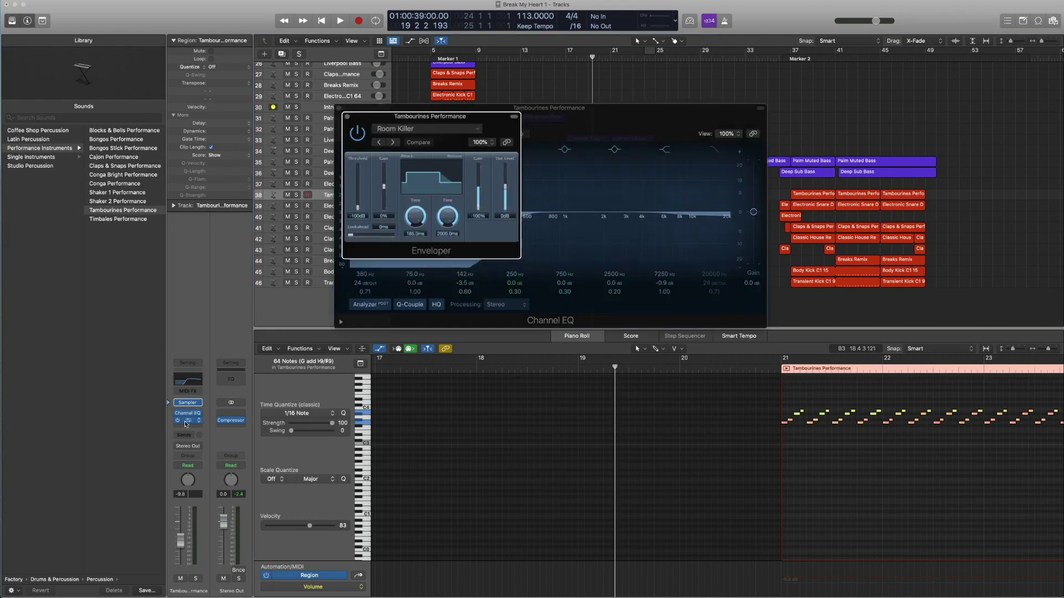
left_click_drag(413, 118, 289, 108)
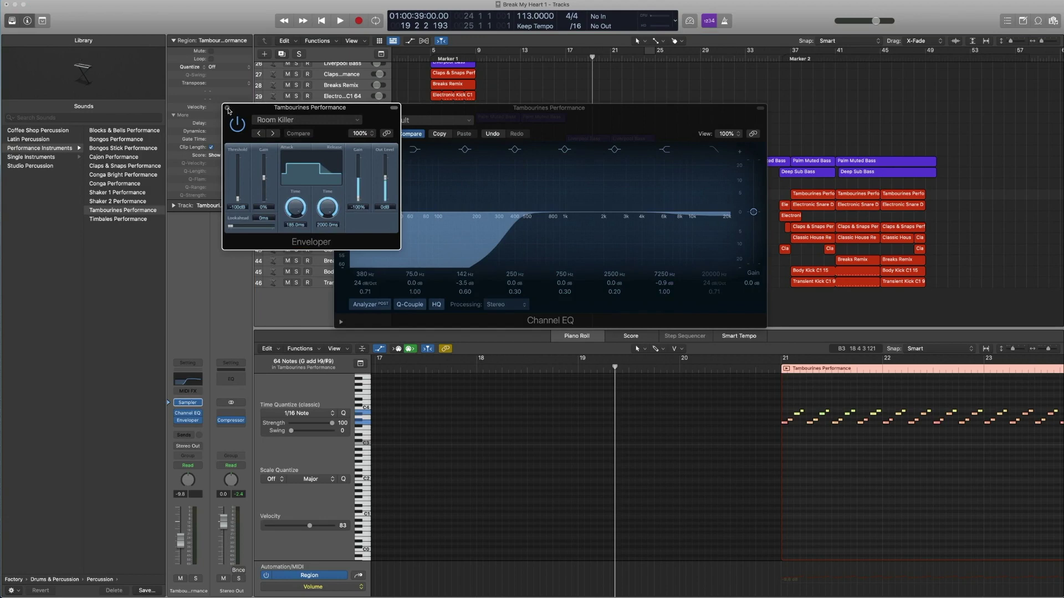
left_click(197, 421)
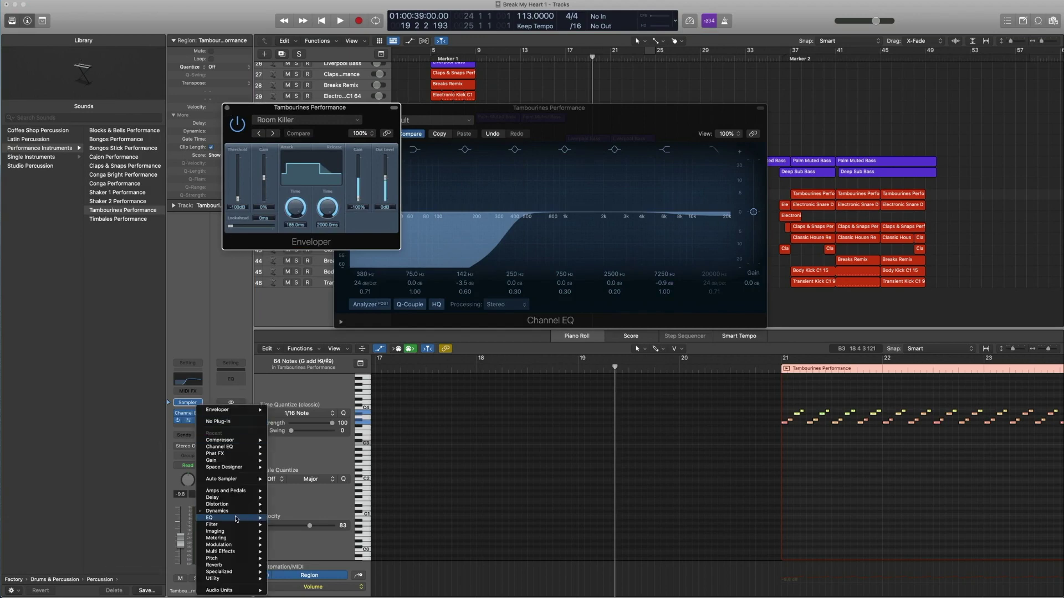
mouse_move(239, 511)
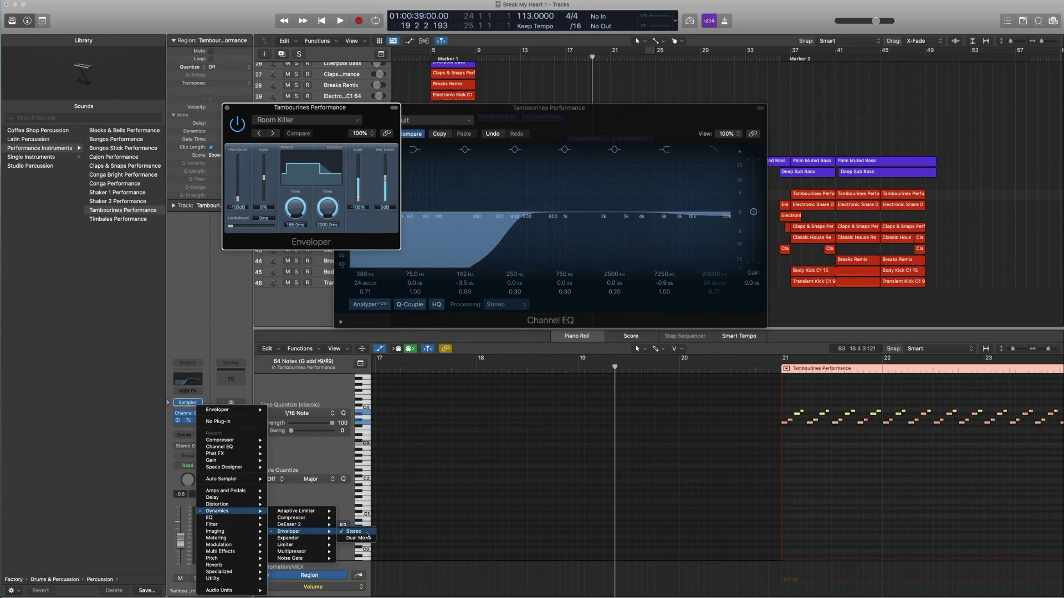
left_click(235, 165)
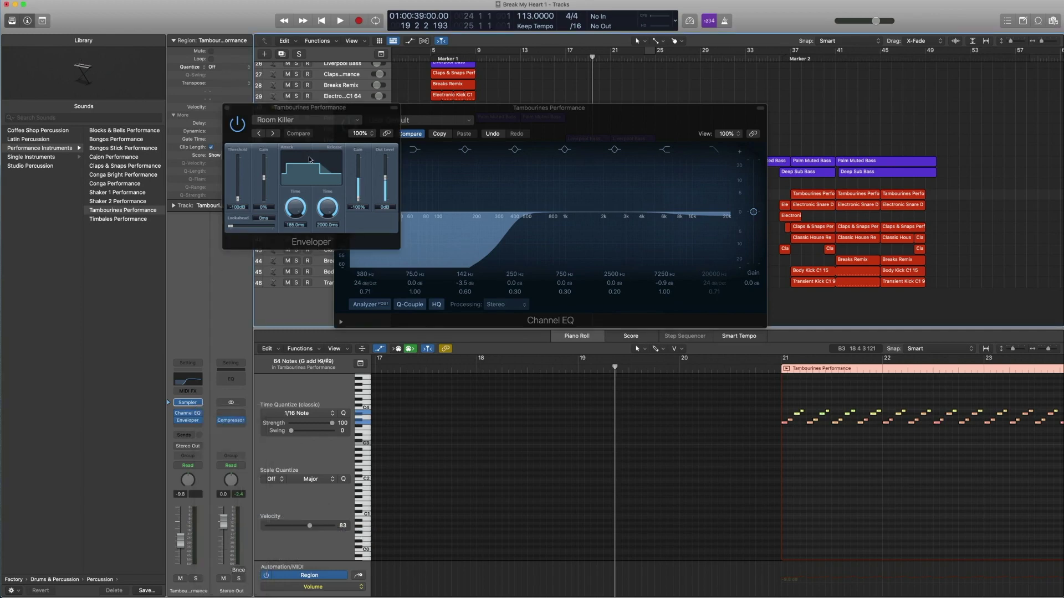
left_click(226, 110)
left_click(227, 110)
left_click(338, 108)
left_click(338, 108)
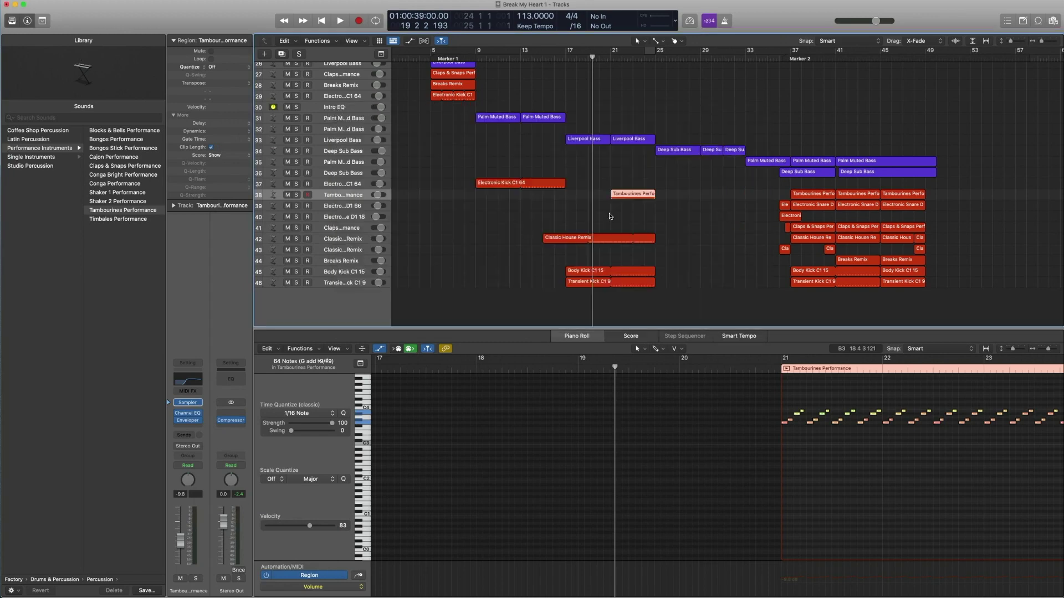
Solo the Tambourines Performance region at bar 21 and play it on its own
left_click_drag(678, 216, 626, 183)
key("ctrl+s")
key("space")
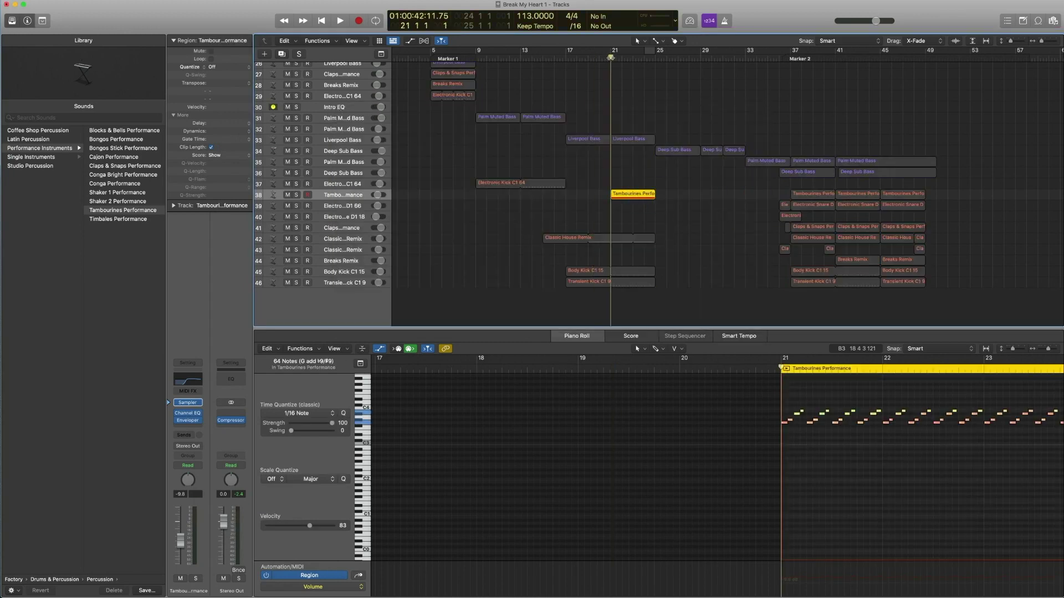
Solo the Liverpool Bass, Tambourines, Classic House Remix and both kick regions, play them from bar 21, and end the solo
left_click_drag(640, 120, 626, 304)
left_click(609, 60)
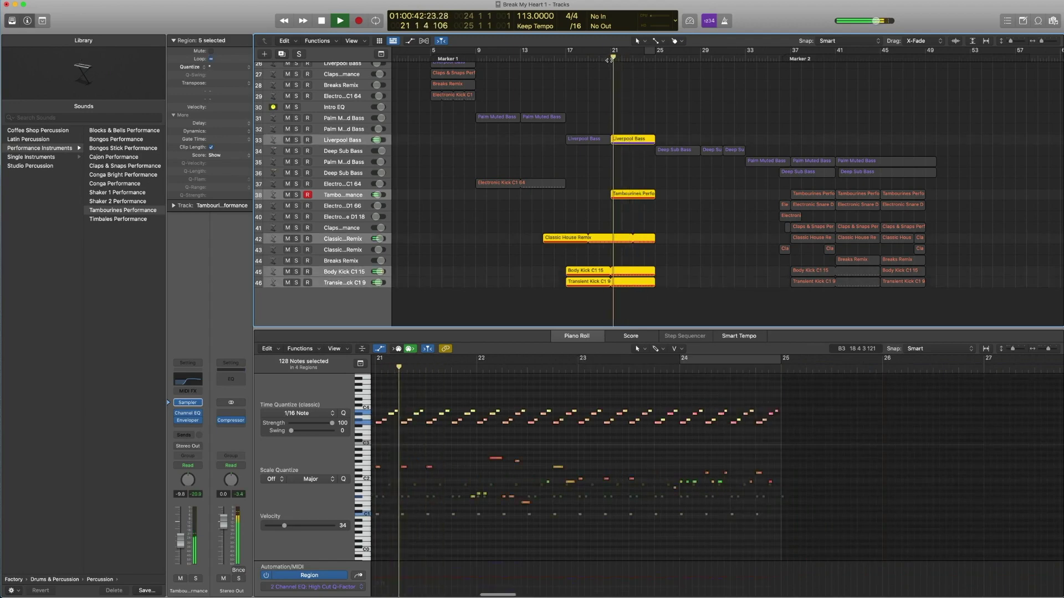
key("space")
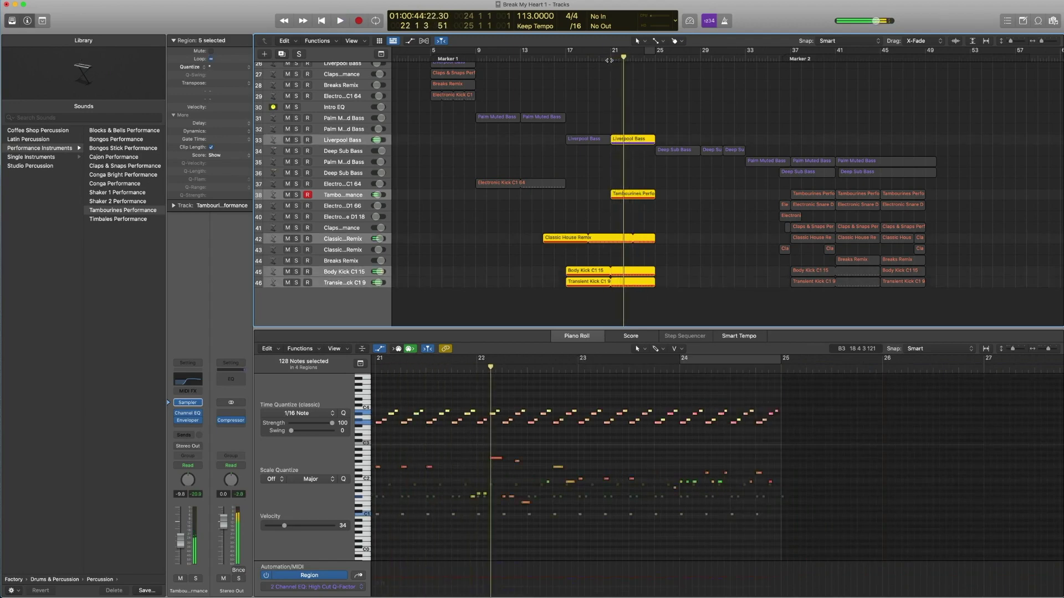
key("ctrl+s")
left_click(600, 103)
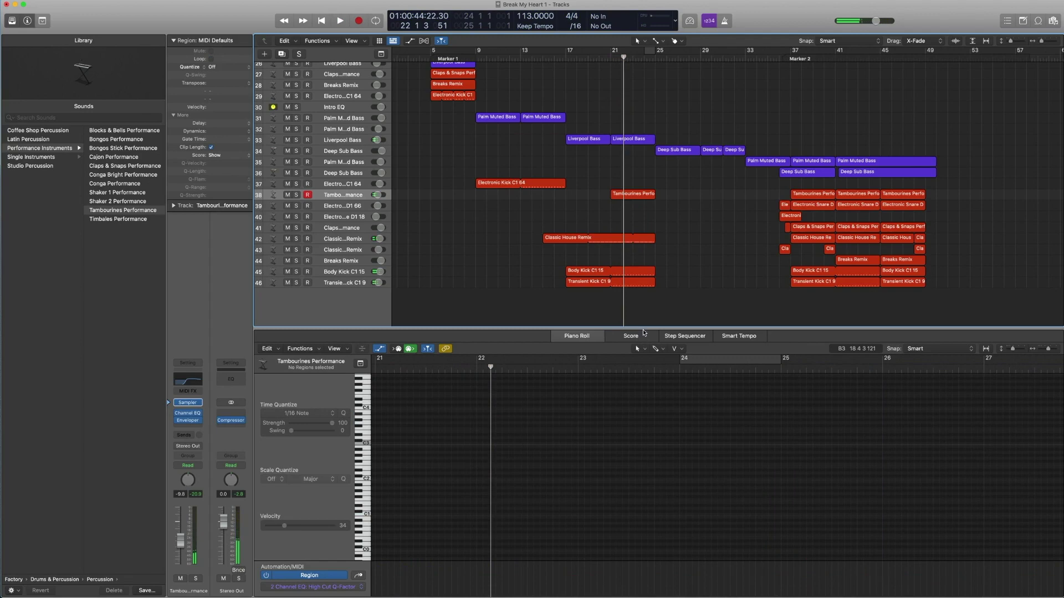
Close the Piano Roll editor and fit all 46 tracks into the arrangement
key("e")
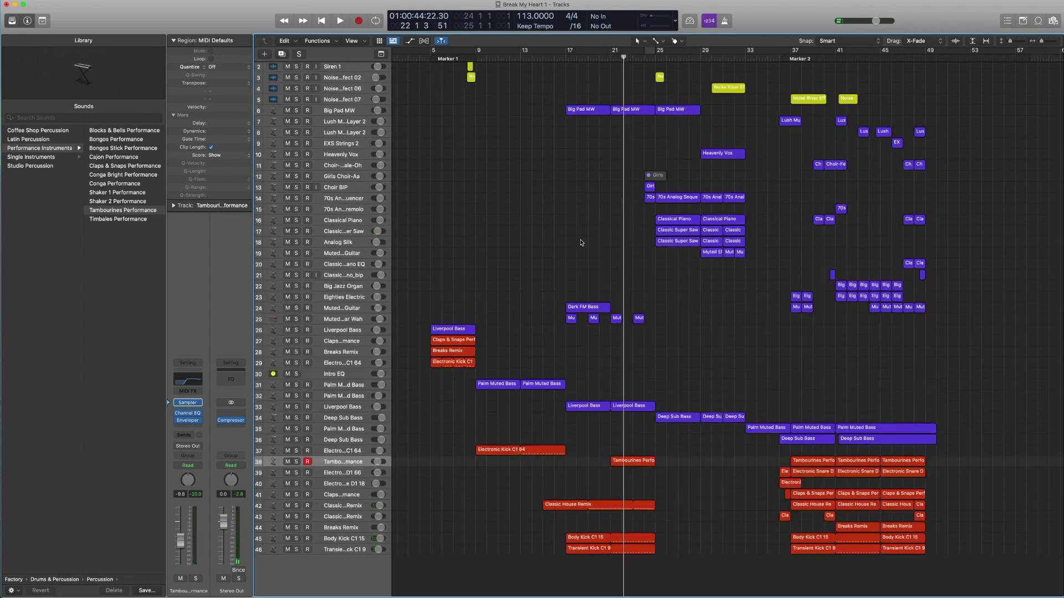
key("z")
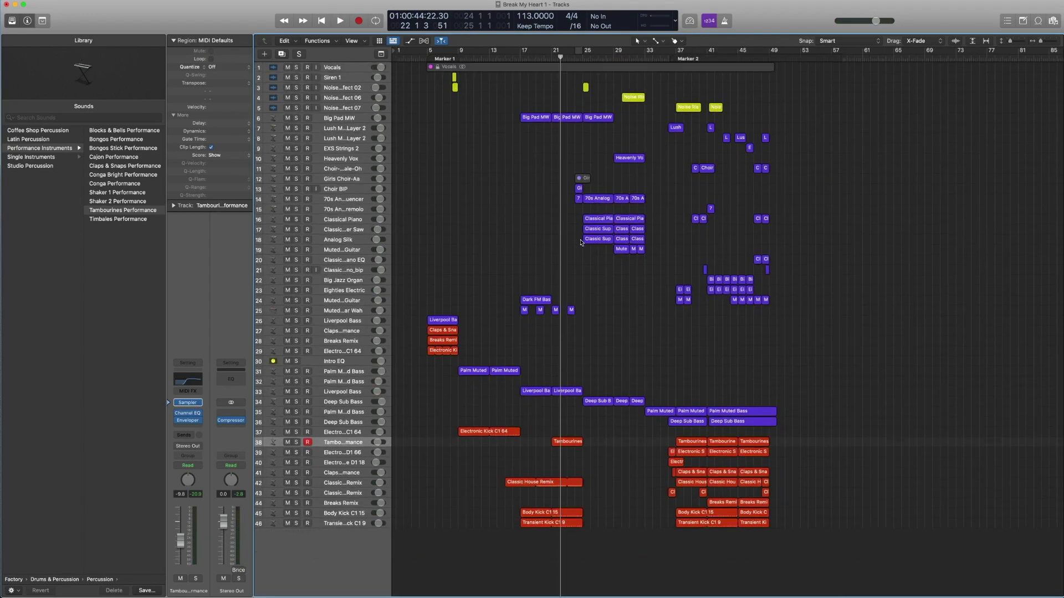
key("super+Up")
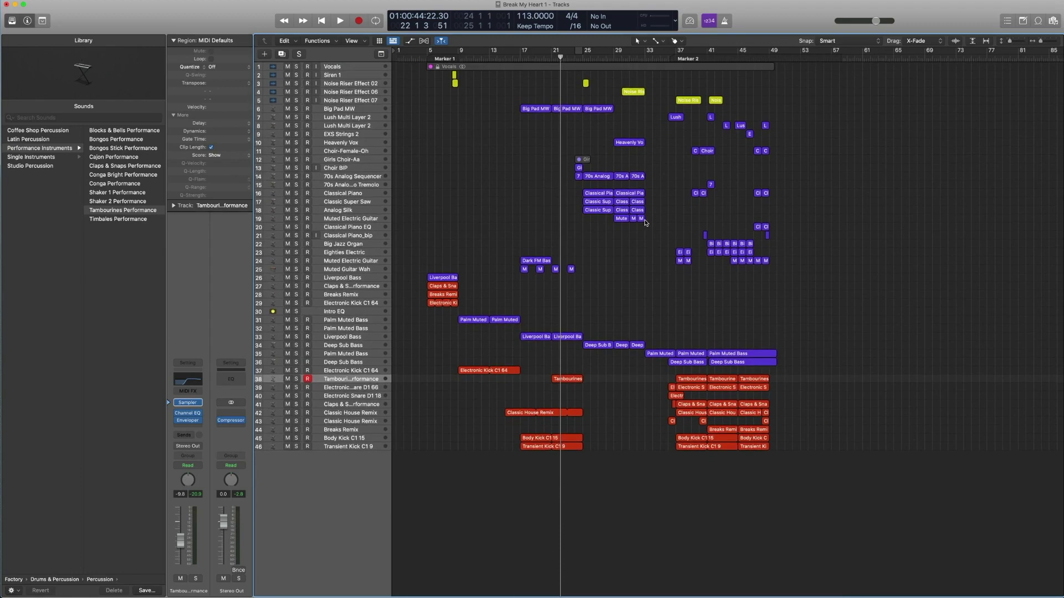
Solo the Girls Choir-Aa bounce on the Choir BIP track, play it from bar 24, and end the solo
left_click_drag(537, 122, 660, 260)
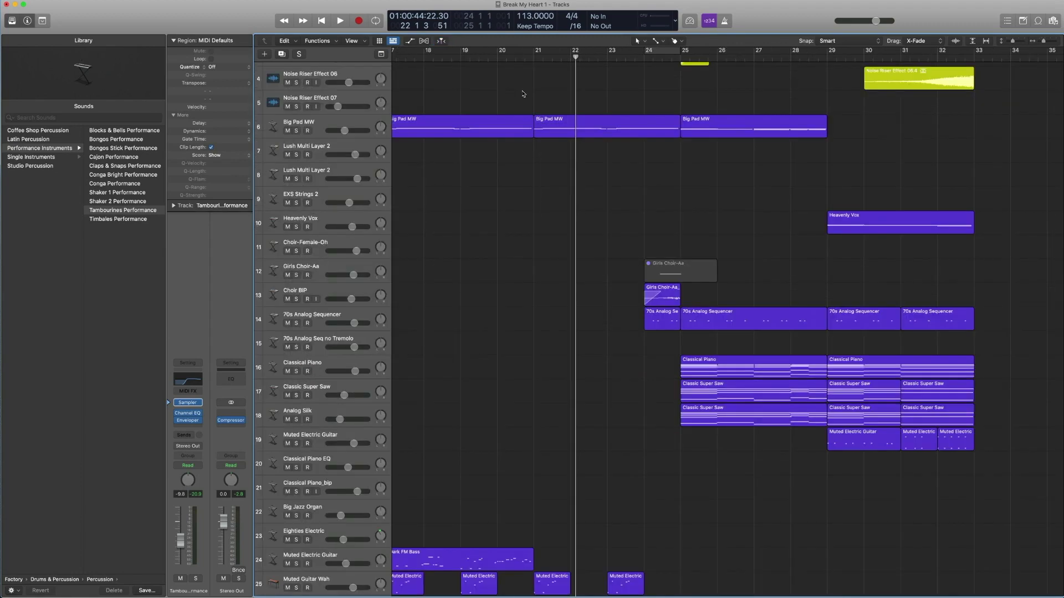
left_click(593, 243, "ctrl+alt")
left_click_drag(656, 326, 554, 129)
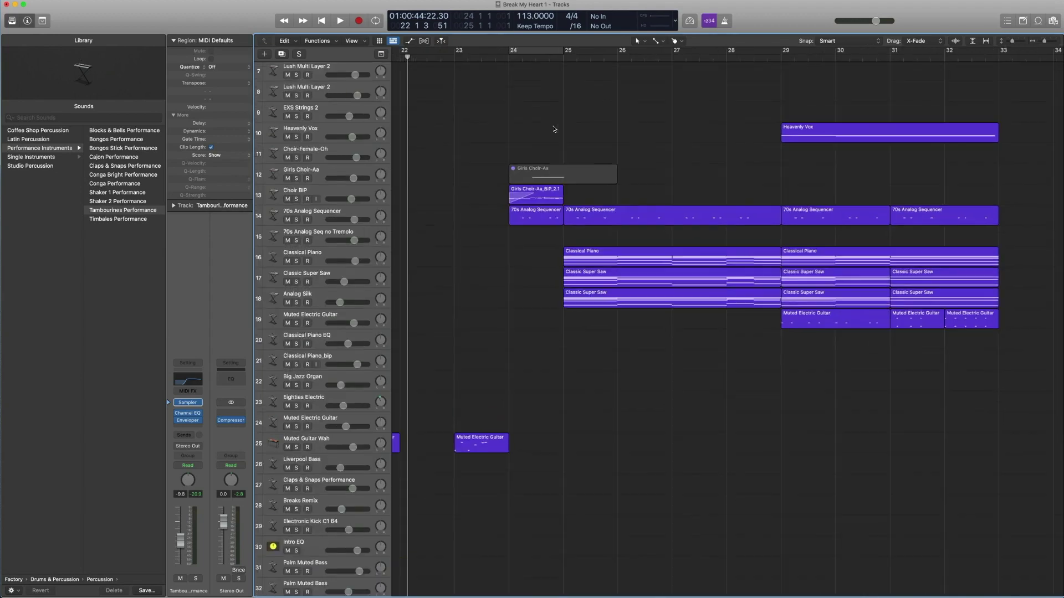
left_click(538, 172)
key("ctrl+s")
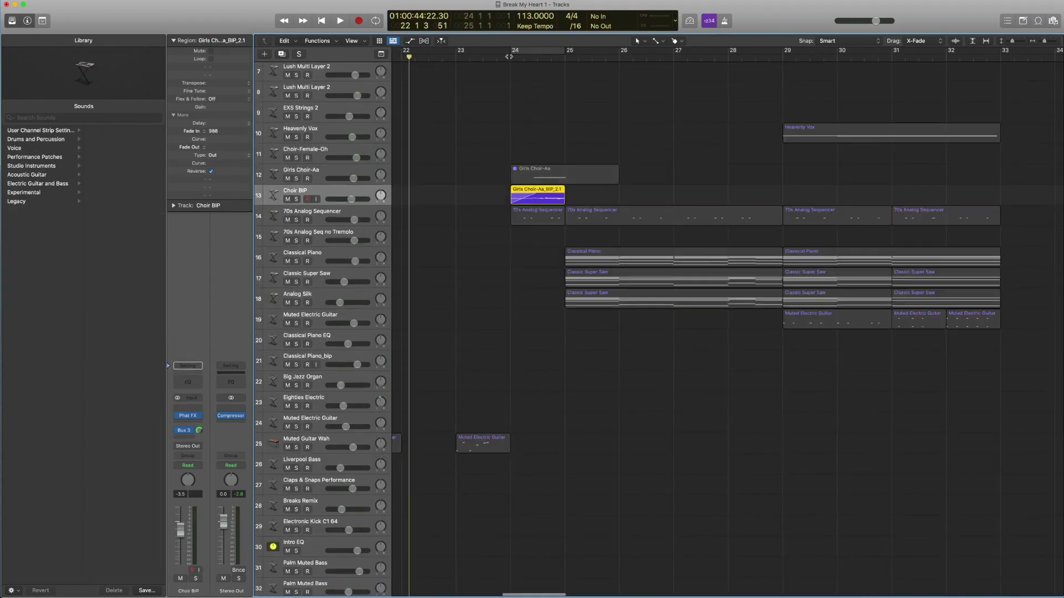
left_click(503, 54)
key("space")
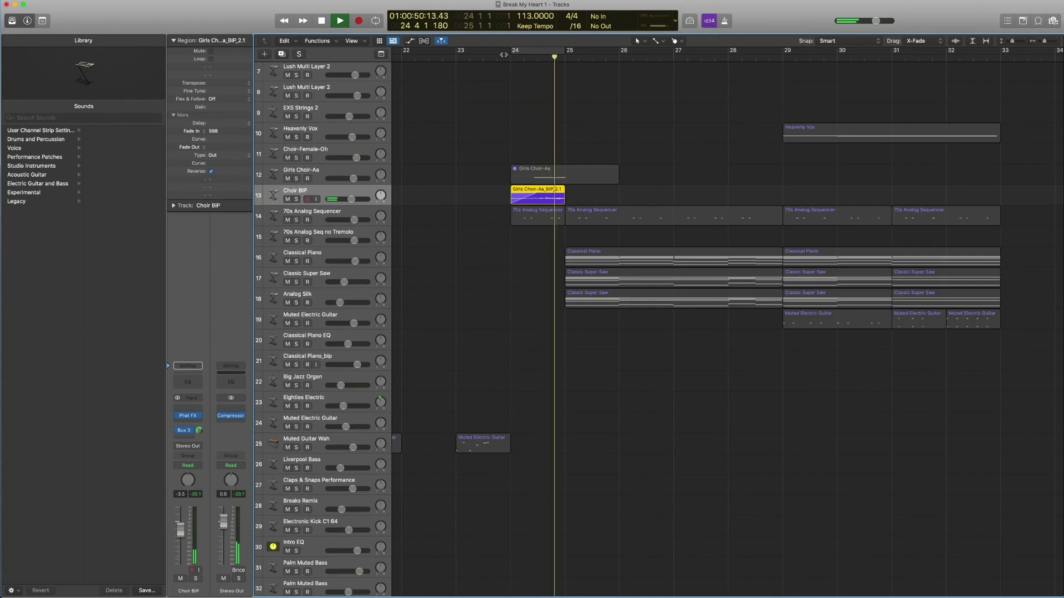
key("space")
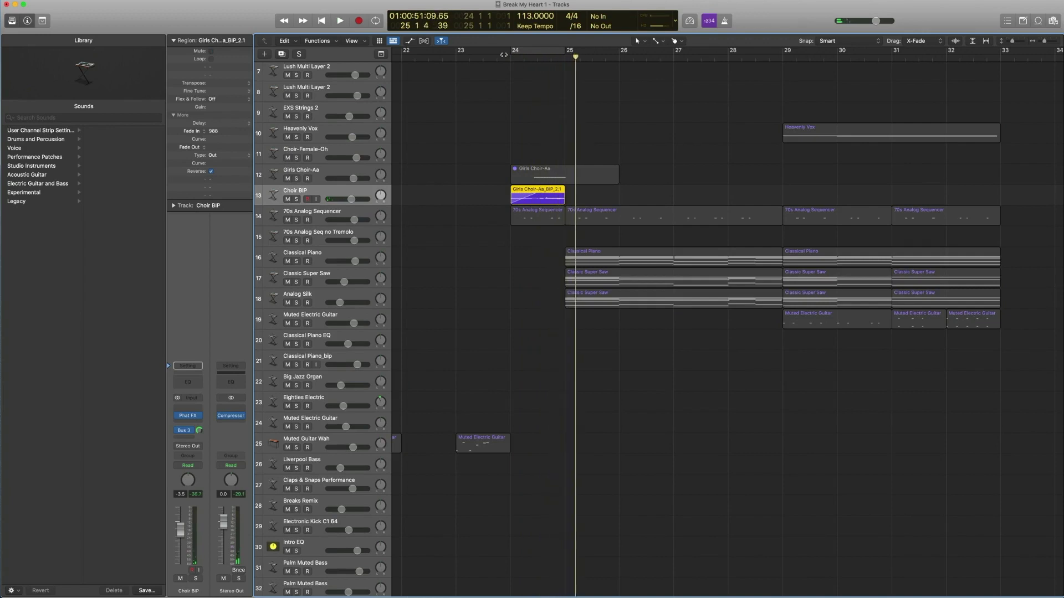
key("ctrl+s")
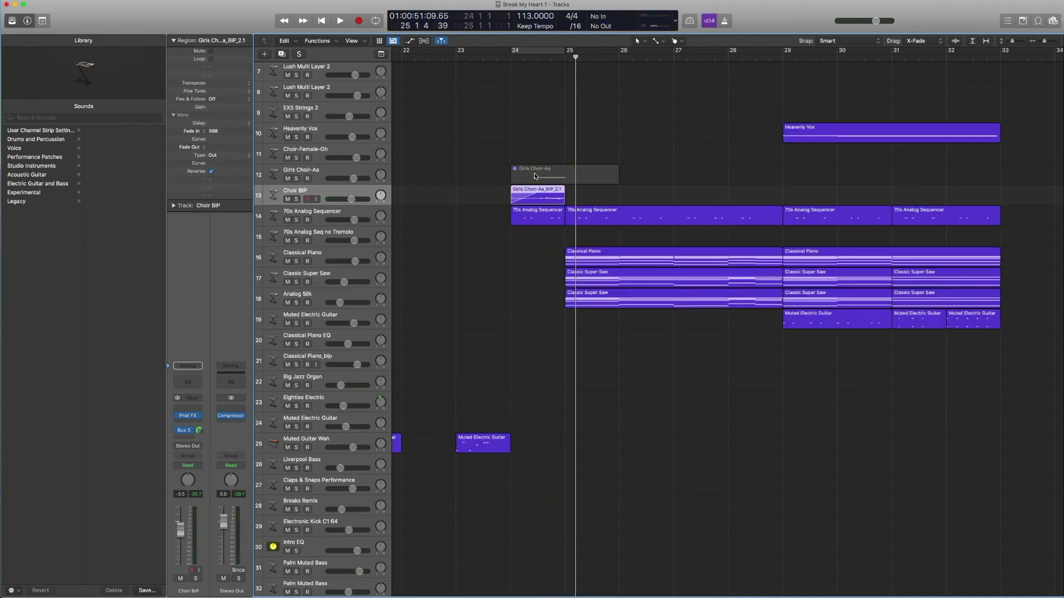
Show the Library patch of the muted Girls Choir-Aa region and find its Bounce in Place command
left_click(308, 172)
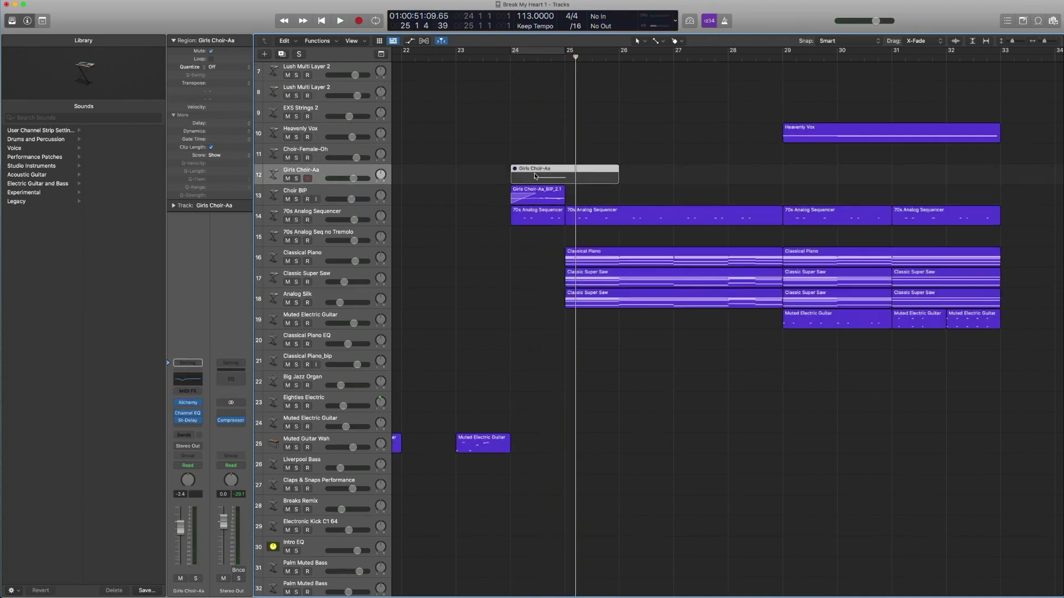
left_click(171, 402)
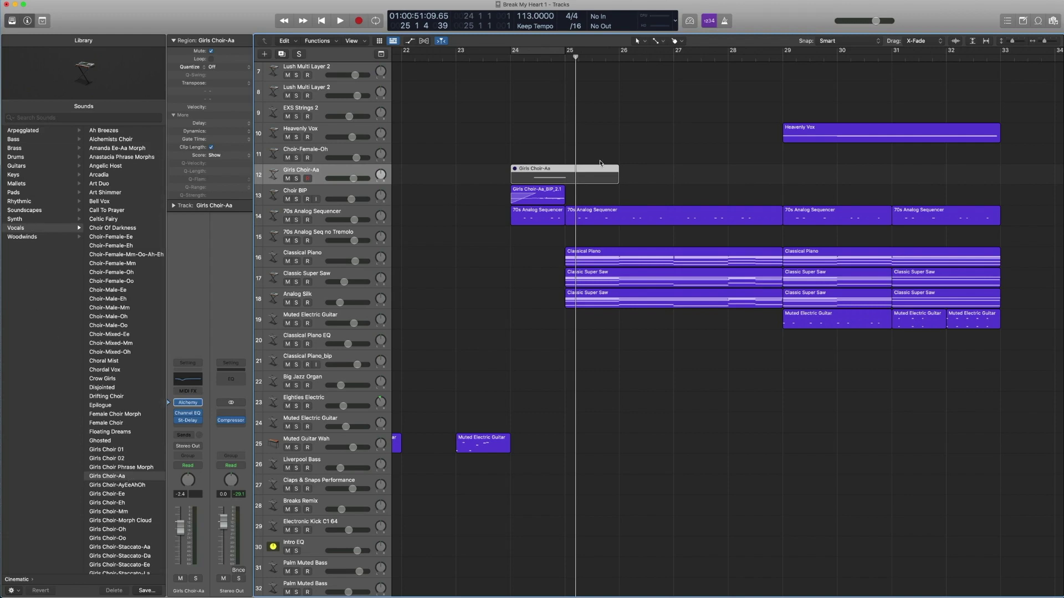
right_click(549, 178)
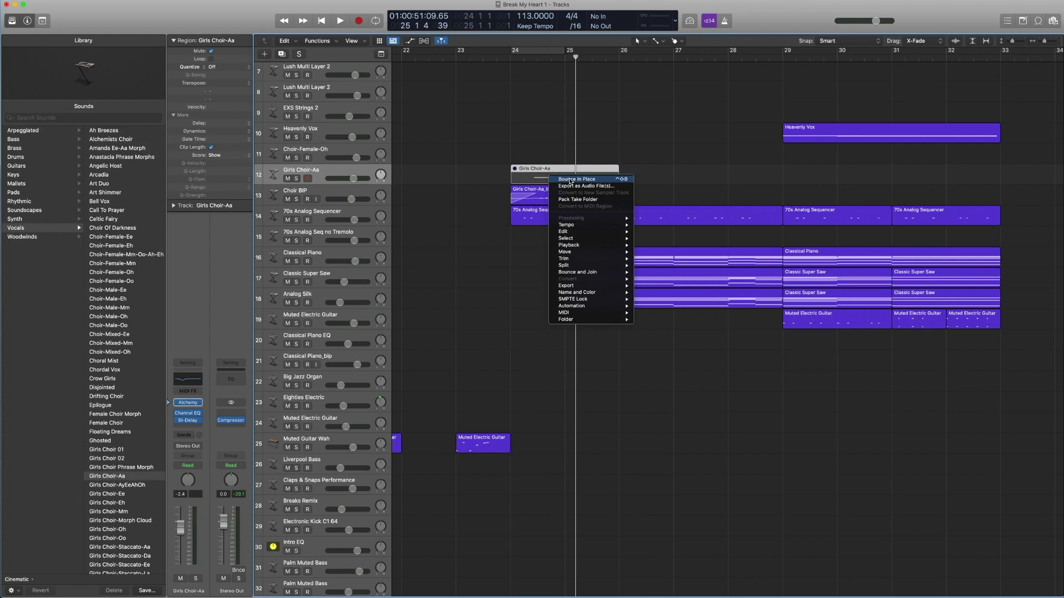
left_click(570, 180)
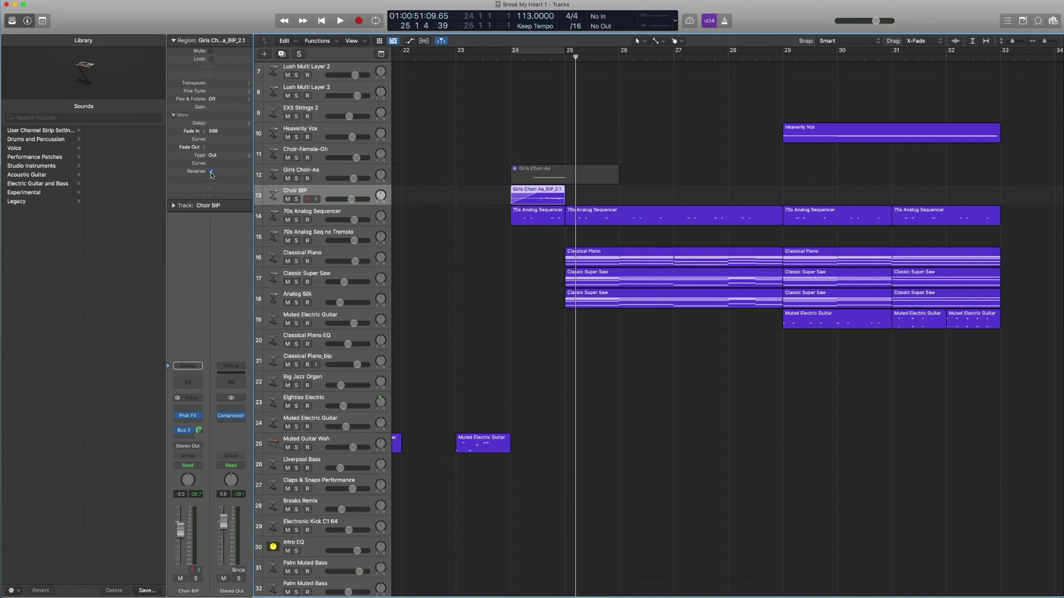
Switch the bounced choir region's Reverse setting off and on again, and play the arrangement from bar 24
left_click(211, 172)
left_click(211, 171)
left_click(508, 59)
key("space")
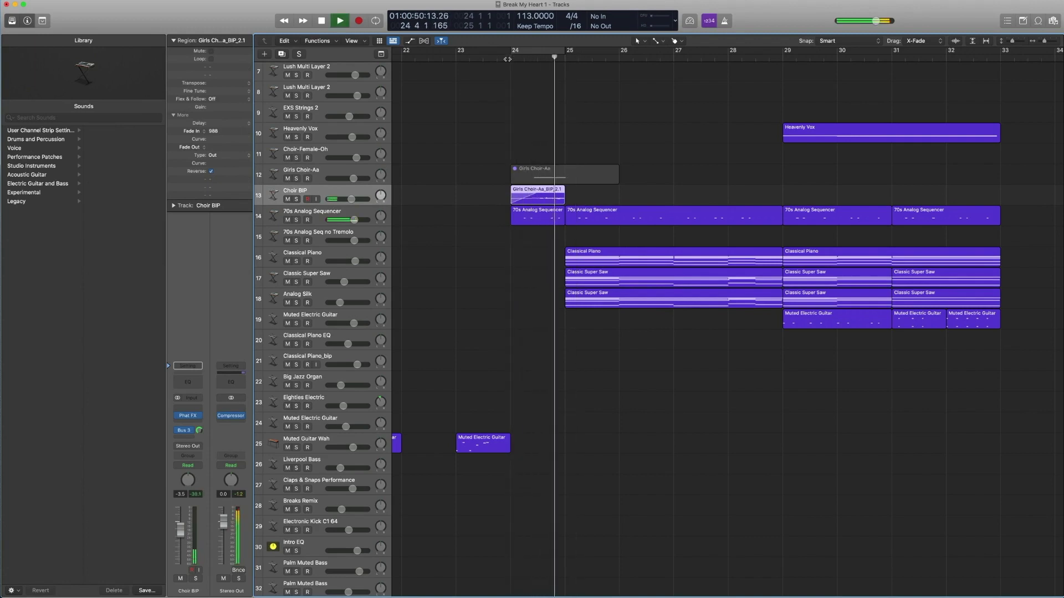
key("space")
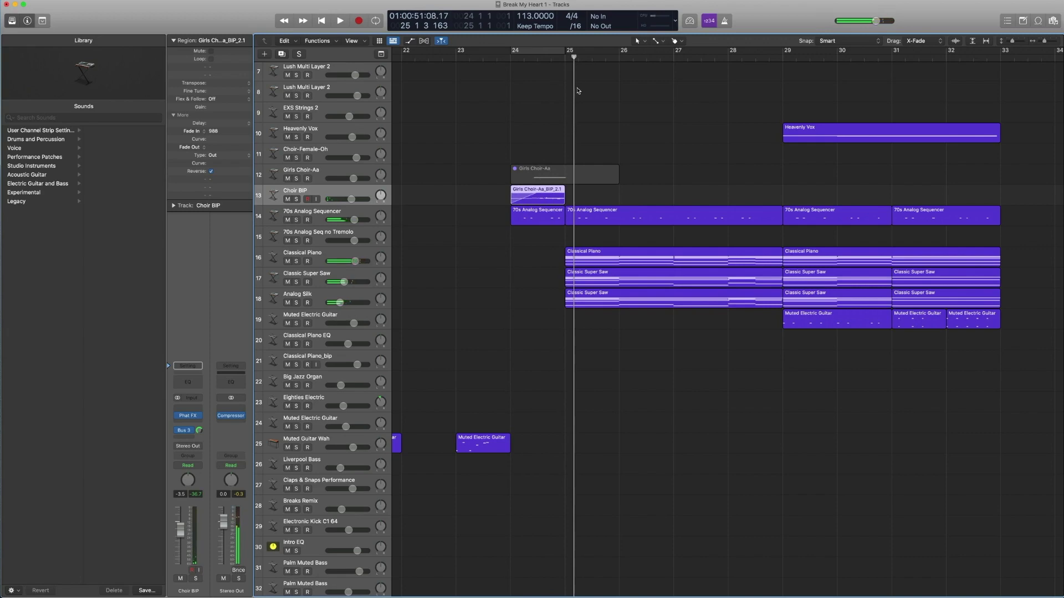
Solo the reversed Noise Riser Effect 02 region, play it from bar 25, and end the solo
scroll(577, 90, "up", 4)
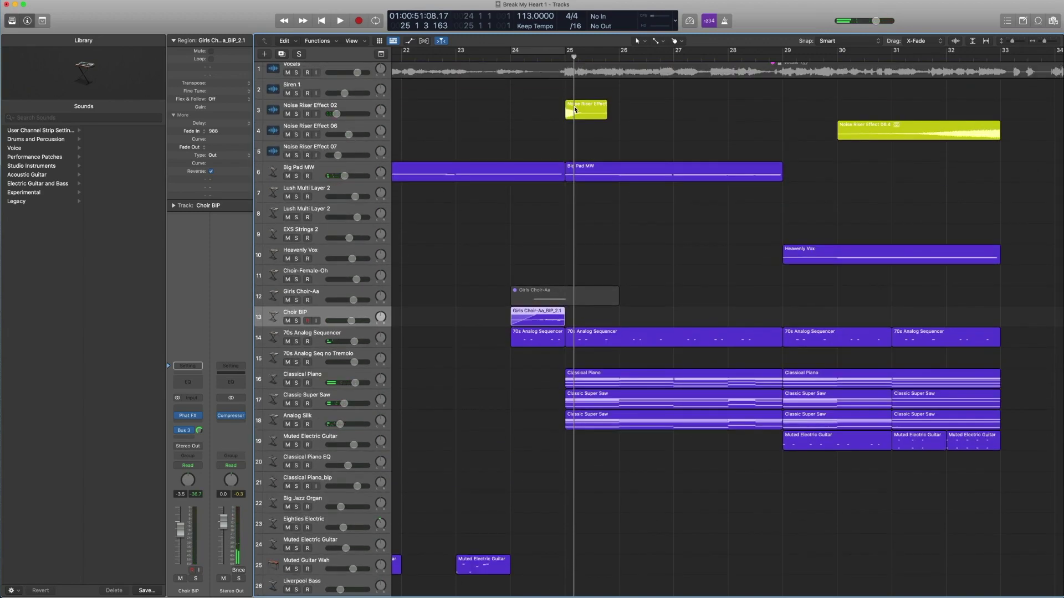
left_click(535, 105)
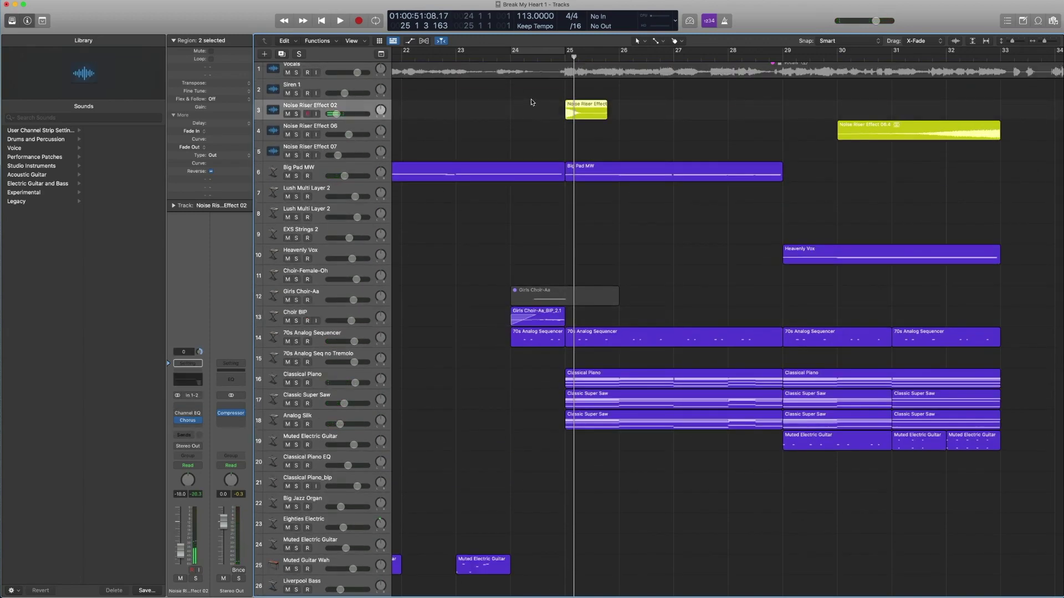
left_click(600, 109)
key("s")
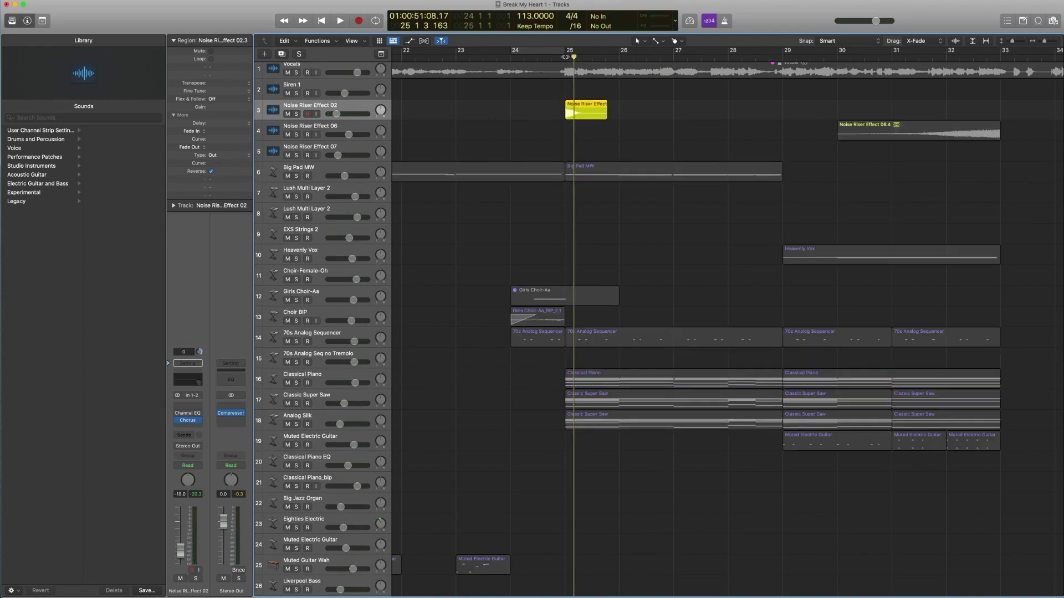
key("space")
key("space")
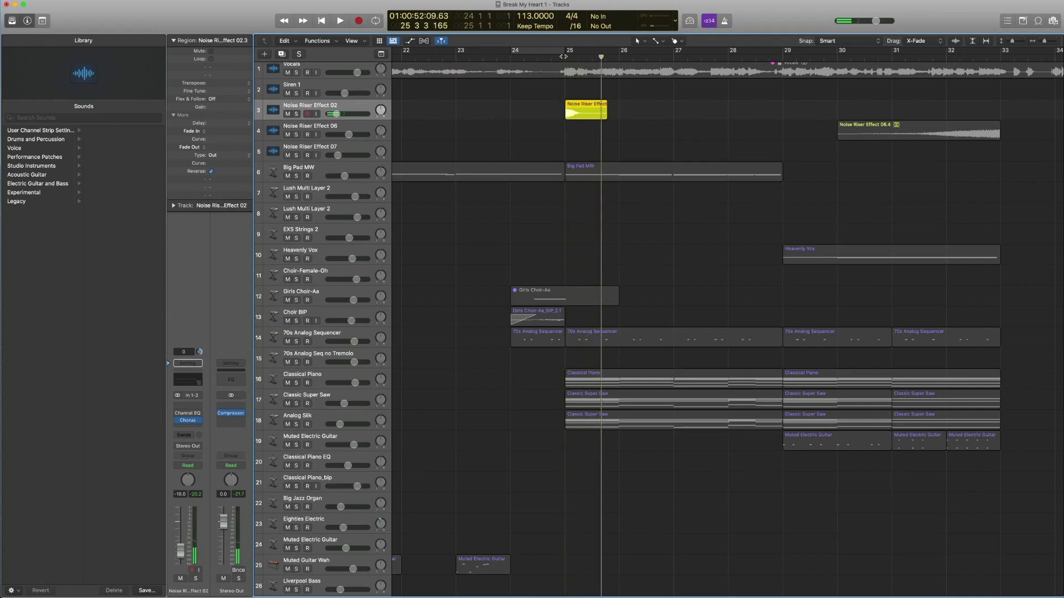
key("s")
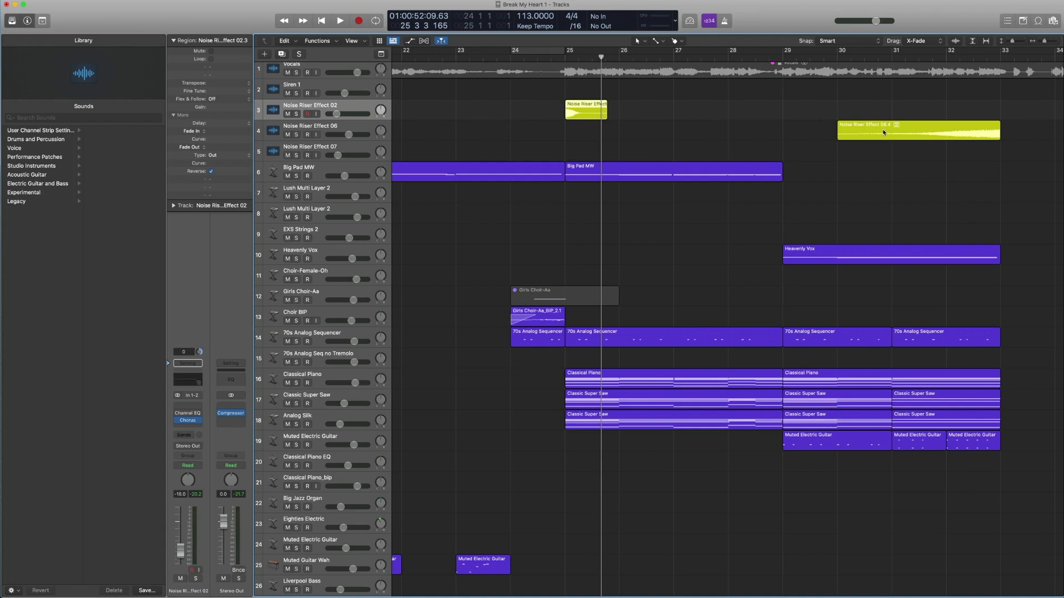
left_click(460, 136)
left_click(574, 112)
Solo all regions on the Classical Piano track, play them from just before bar 25, and end the solo
scroll(549, 395, "down", 2)
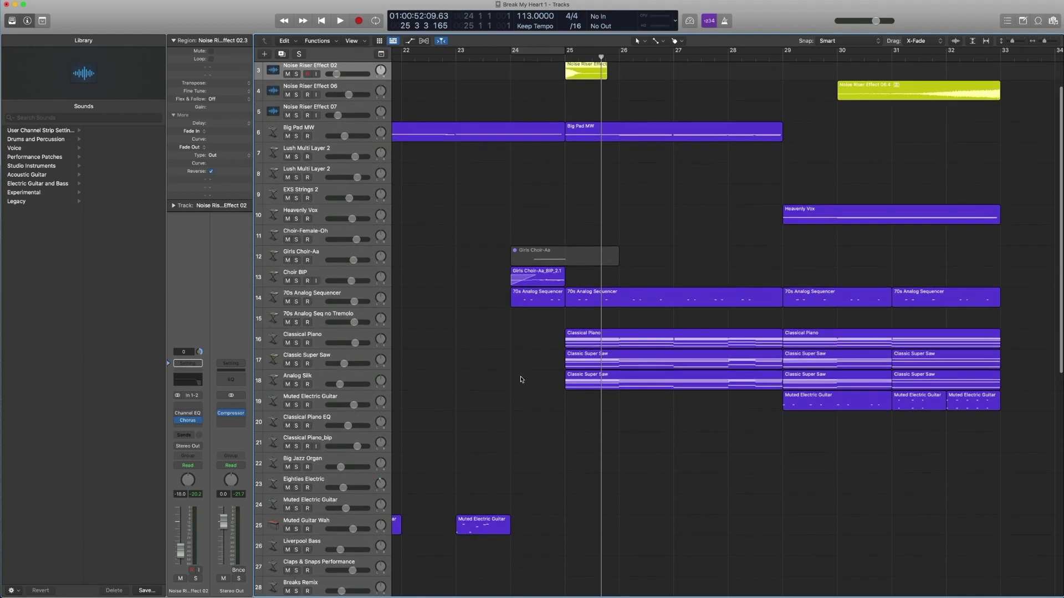
left_click(328, 335)
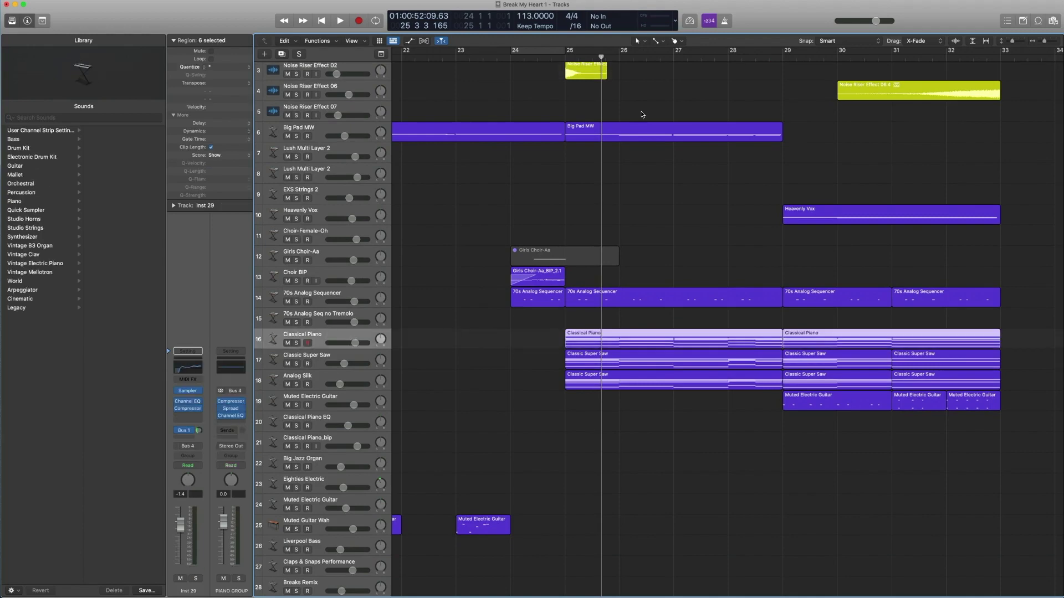
left_click(546, 57)
key("space")
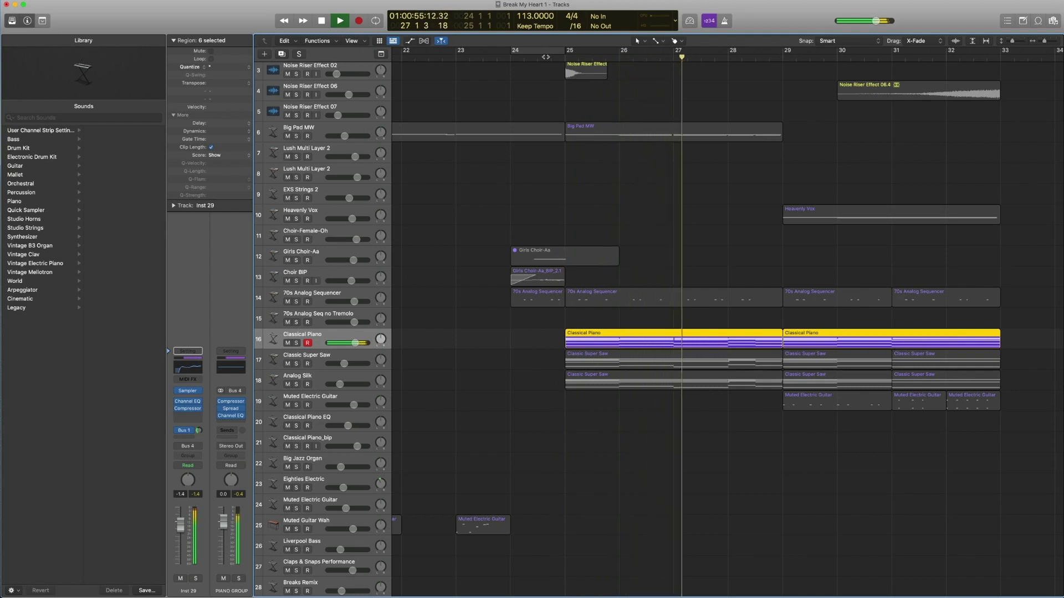
key("space")
Select the Classical Piano region at bar 25 and review the track's Channel EQ curve
left_click_drag(475, 335, 581, 343)
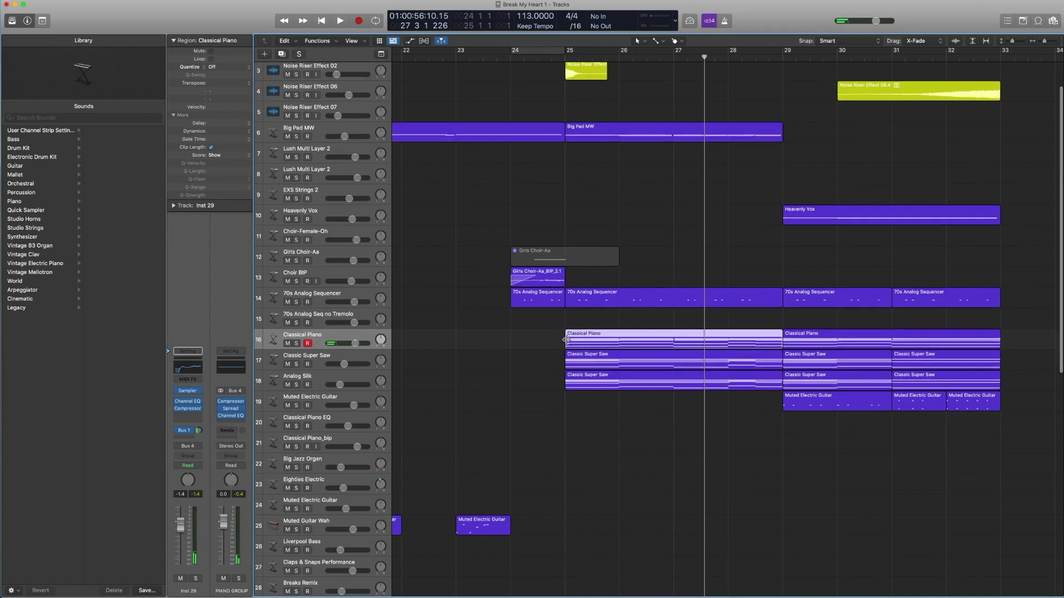
mouse_move(187, 411)
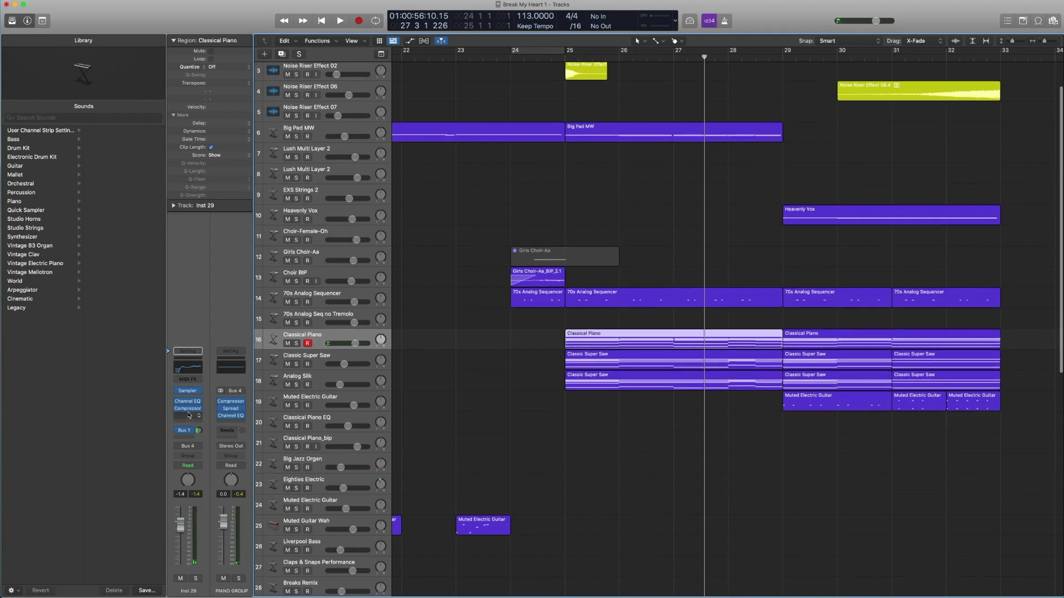
left_click(188, 367)
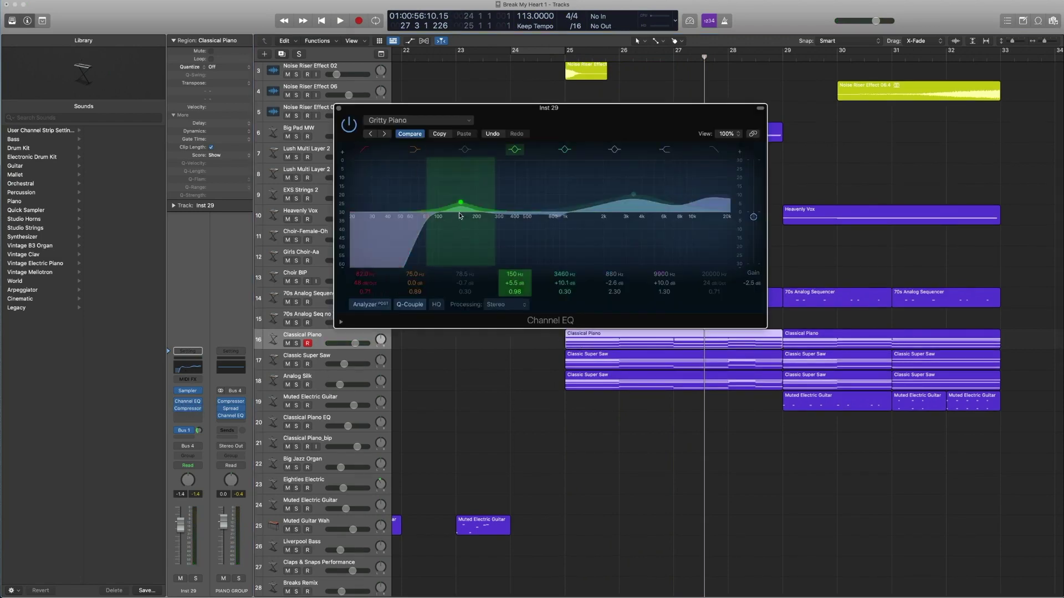
left_click(338, 110)
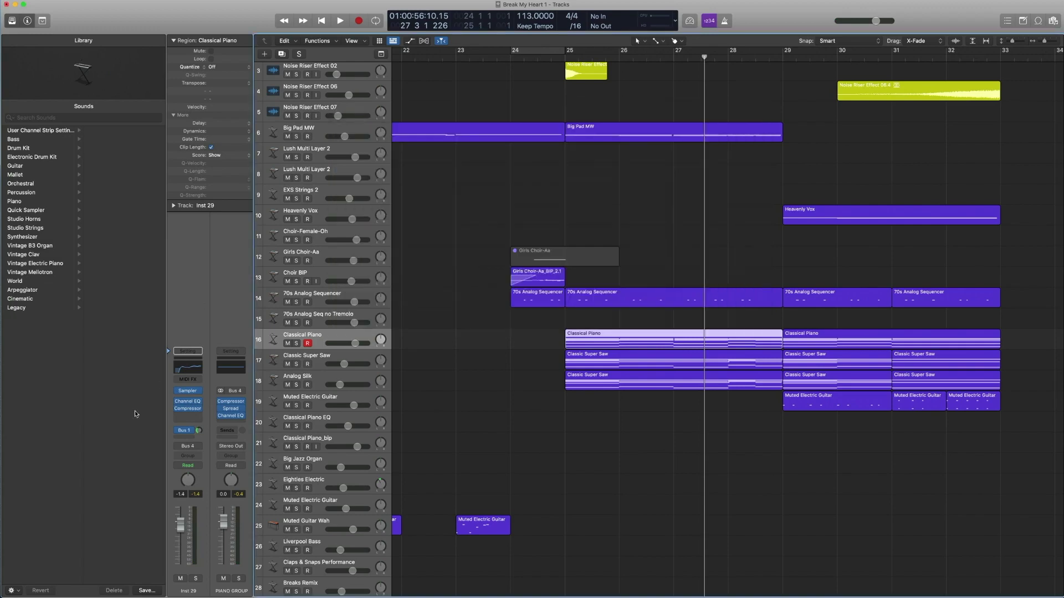
Solo and play the bar 25 Classical Piano region with its Compressor open, and close the plug-in and end the solo
left_click(188, 409)
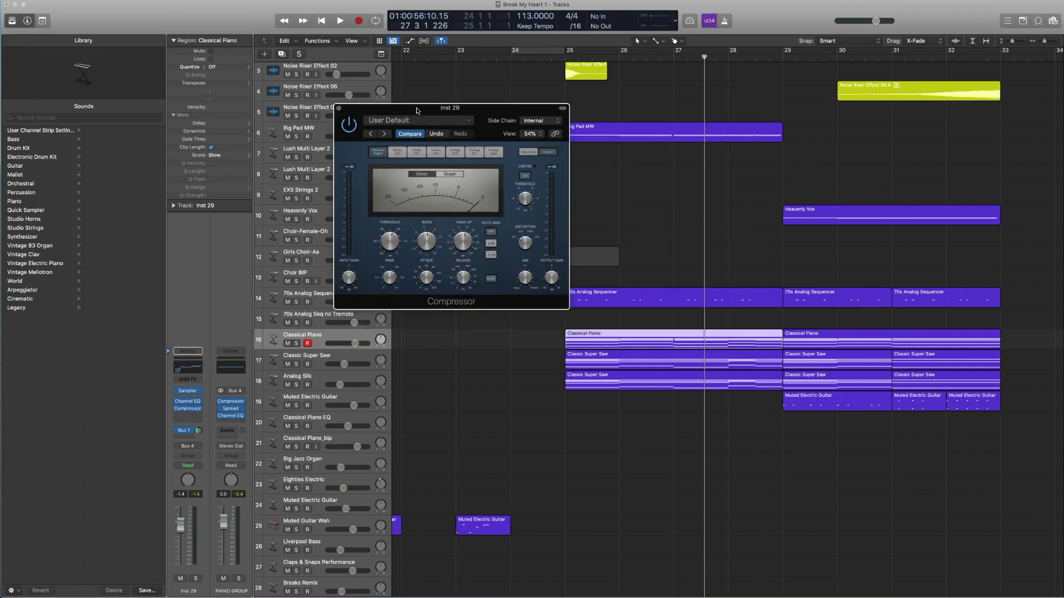
left_click_drag(418, 110, 254, 60)
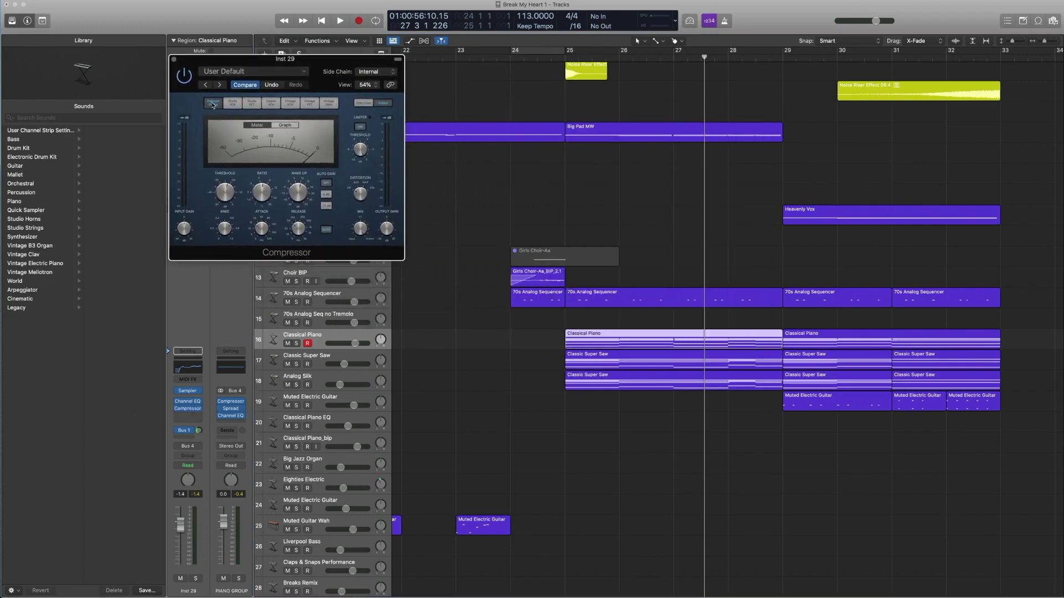
key("ctrl+s")
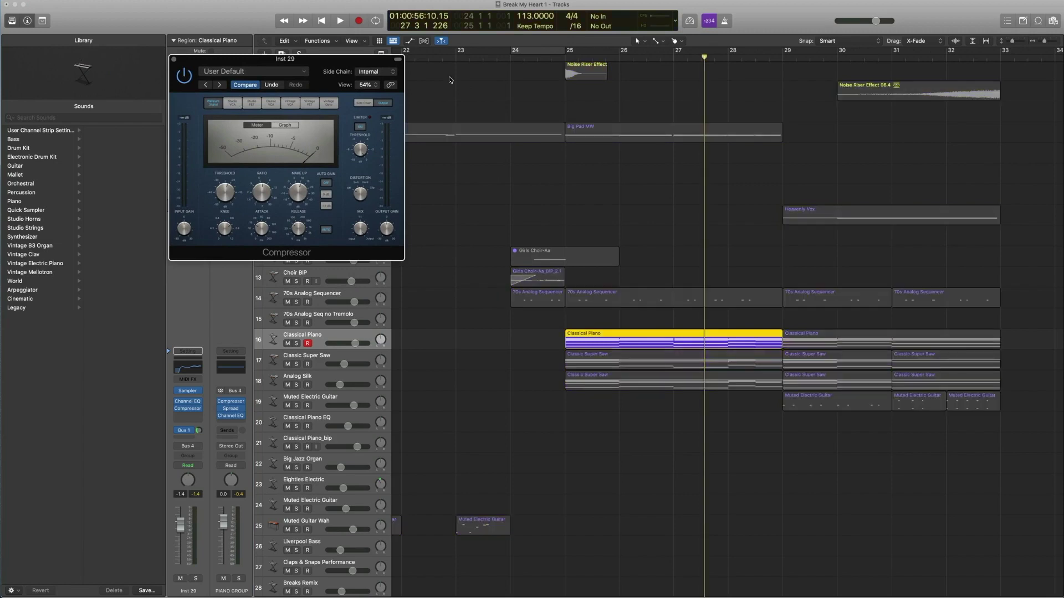
double_click(554, 58)
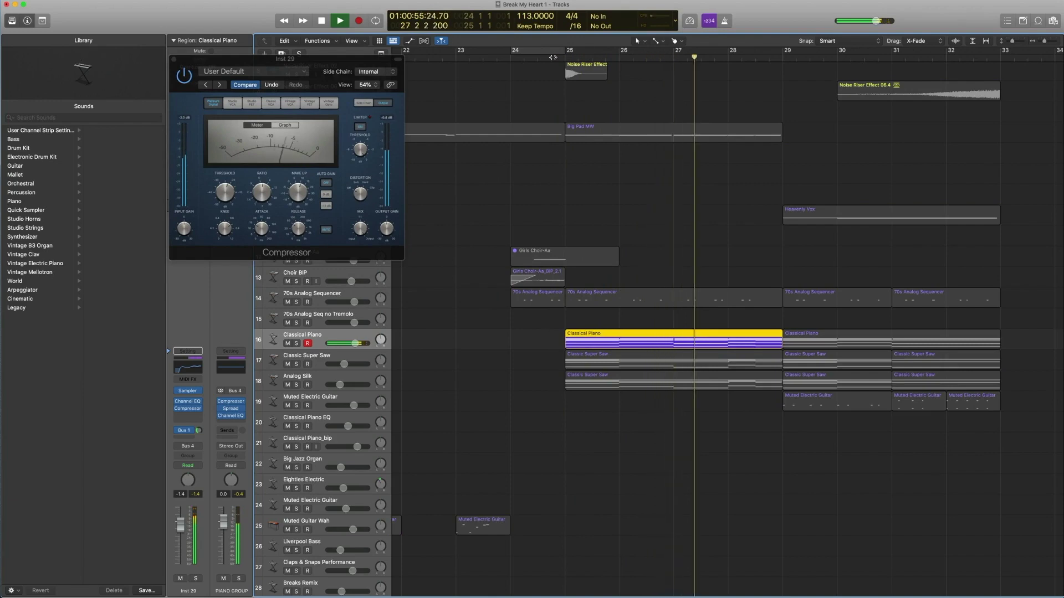
key("space")
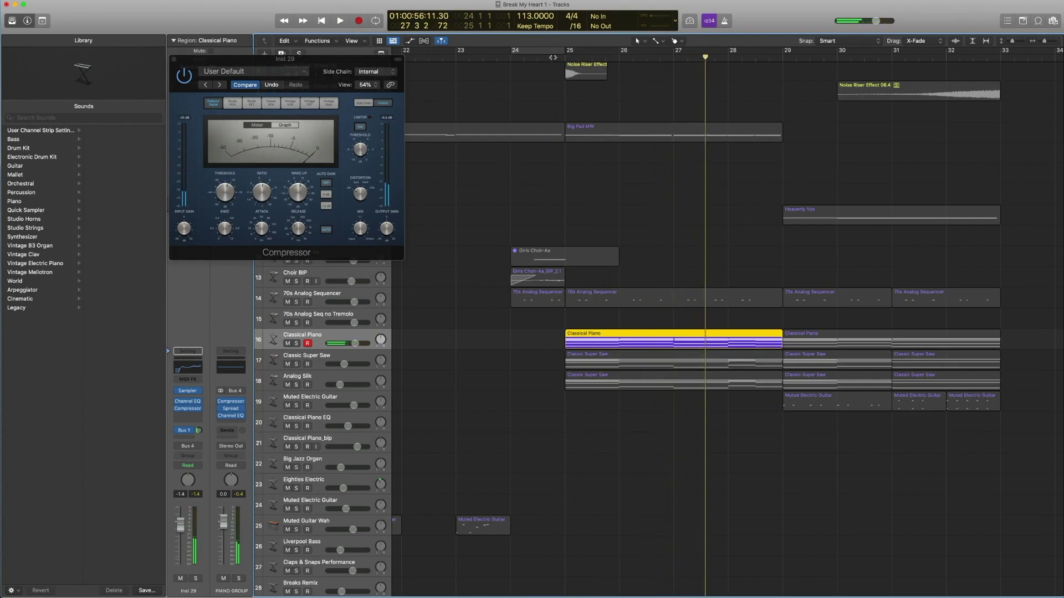
left_click(174, 59)
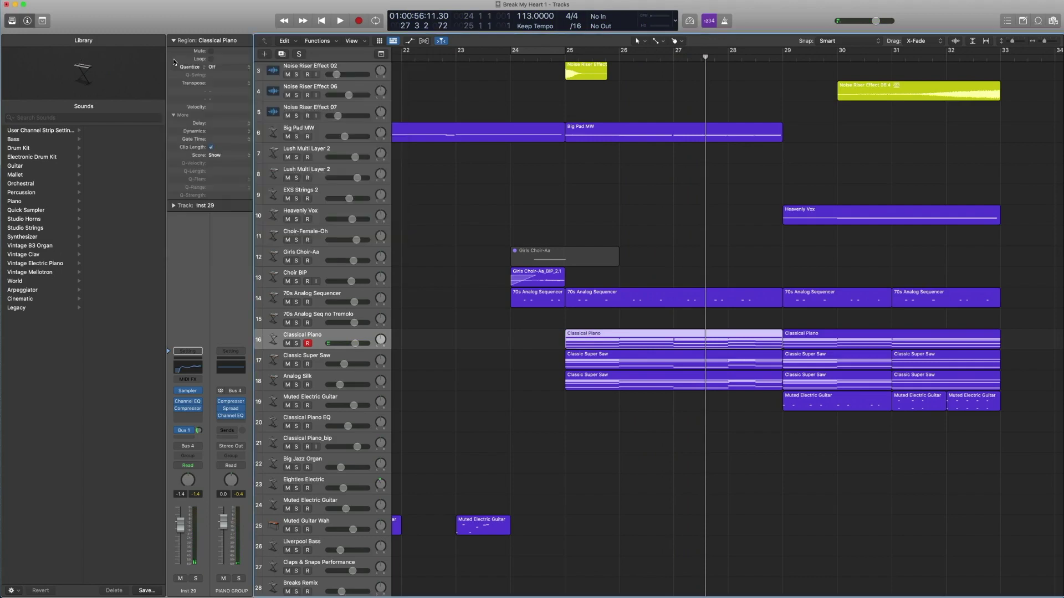
Solo the bar 25 regions on the Classic Super Saw and Analog Silk tracks and play them together
left_click(330, 356)
left_click_drag(545, 357, 696, 408)
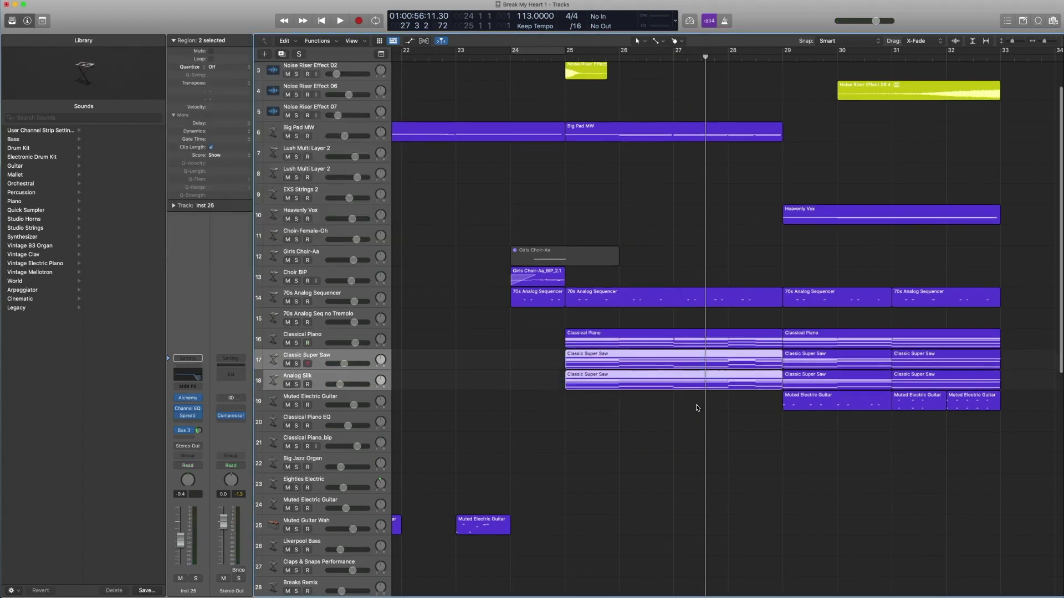
left_click_drag(535, 355, 704, 396)
scroll(576, 344, "down", 2)
key("ctrl+s")
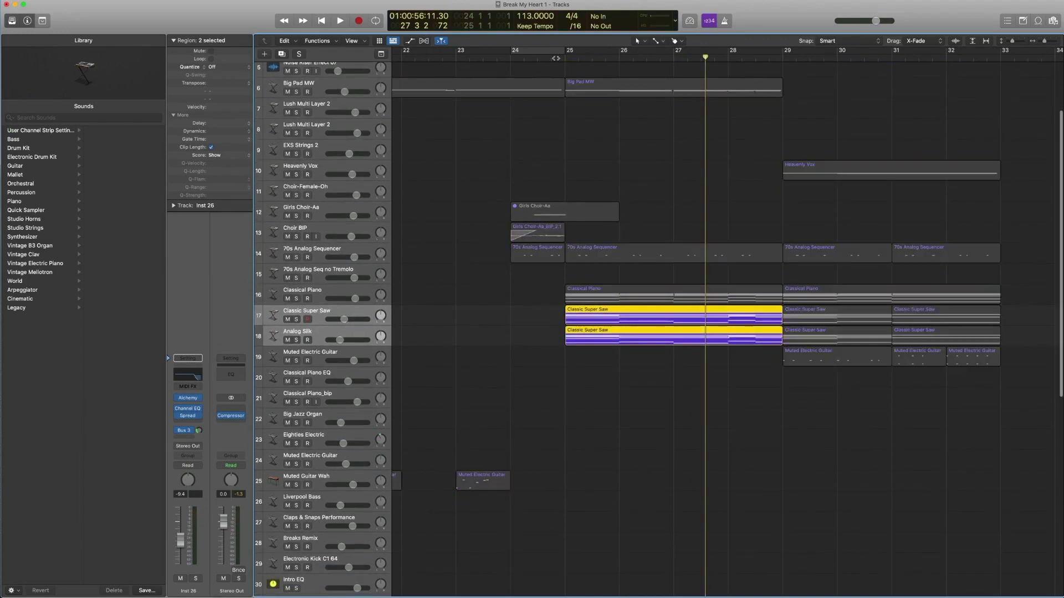
double_click(552, 56)
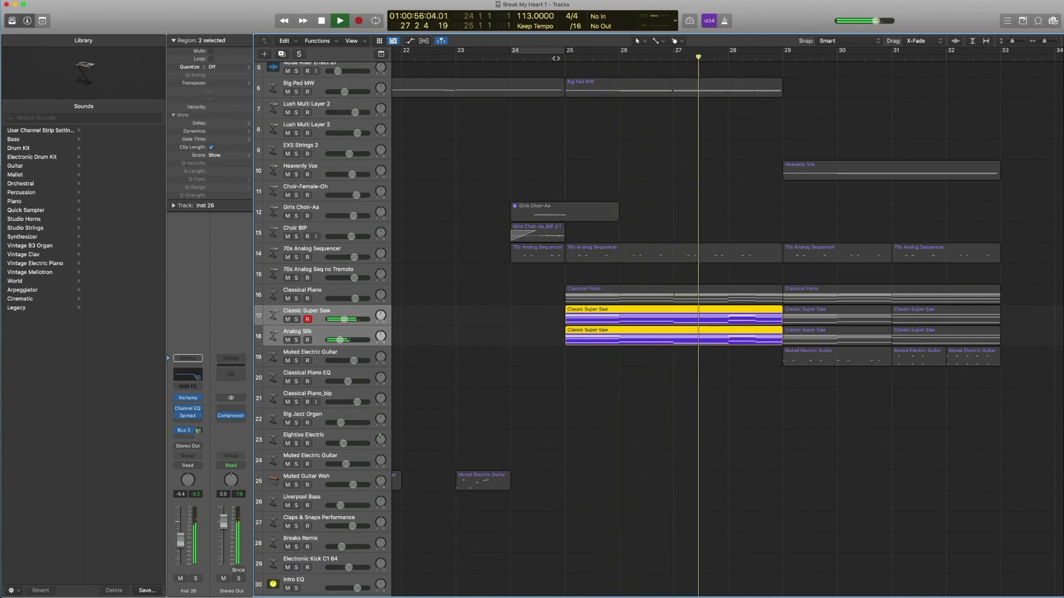
key("space")
Review the Classic Super Saw track's Alchemy preset and its Channel EQ
left_click(320, 307)
mouse_move(192, 399)
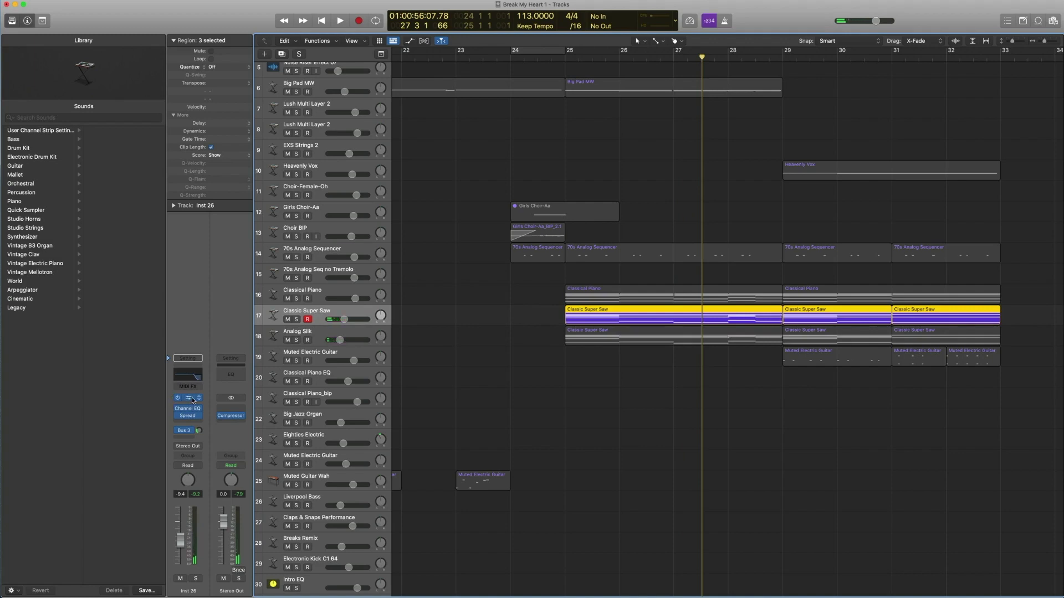
left_click(192, 399)
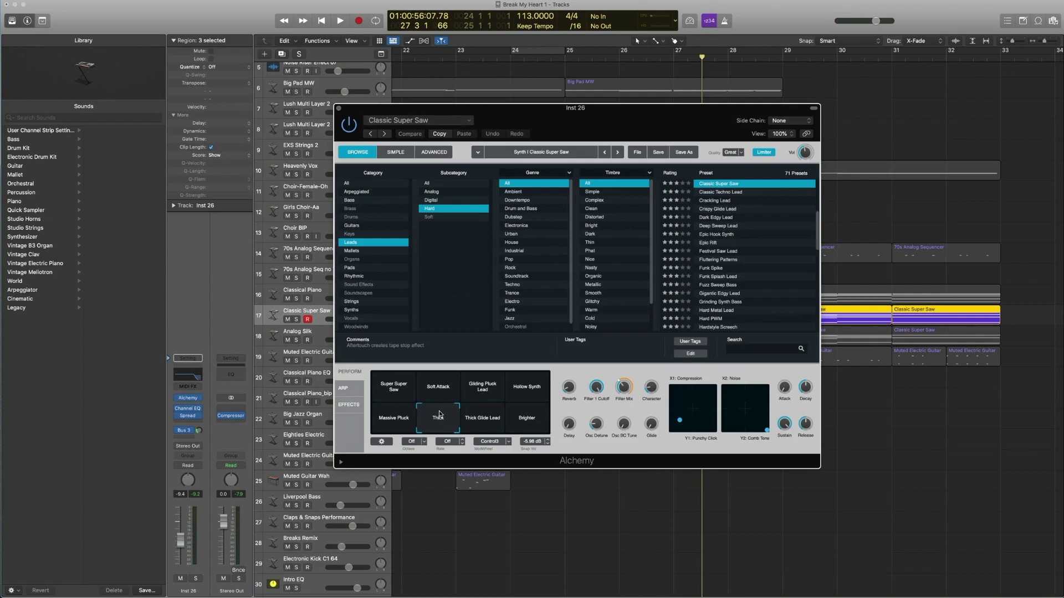
left_click(339, 109)
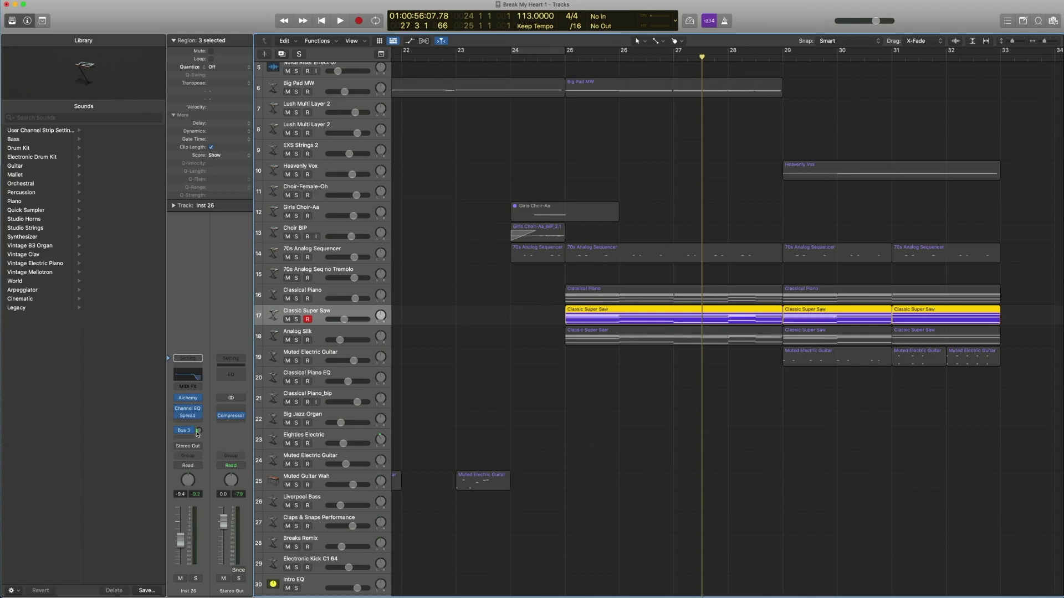
left_click(187, 411)
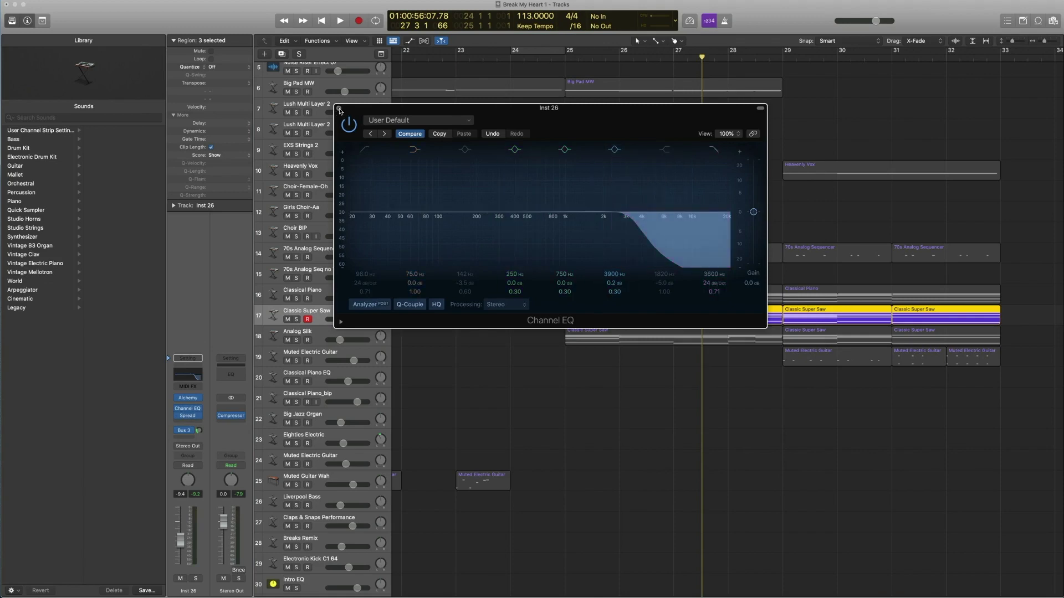
left_click(339, 109)
Review the Classic Super Saw track's Stereo Spread settings and locate that plug-in in the Imaging category
left_click(188, 418)
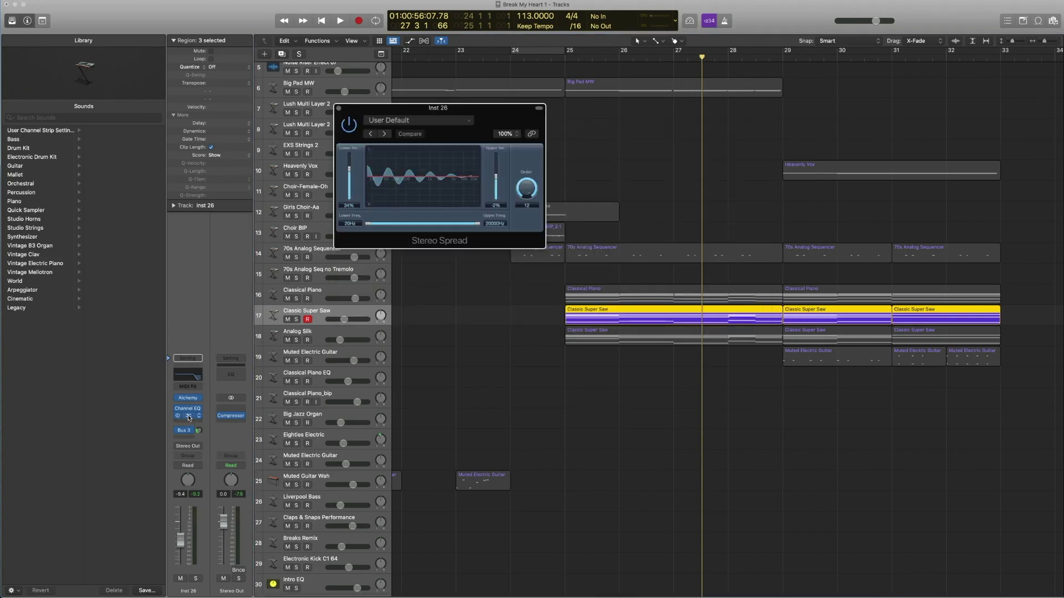
left_click(337, 109)
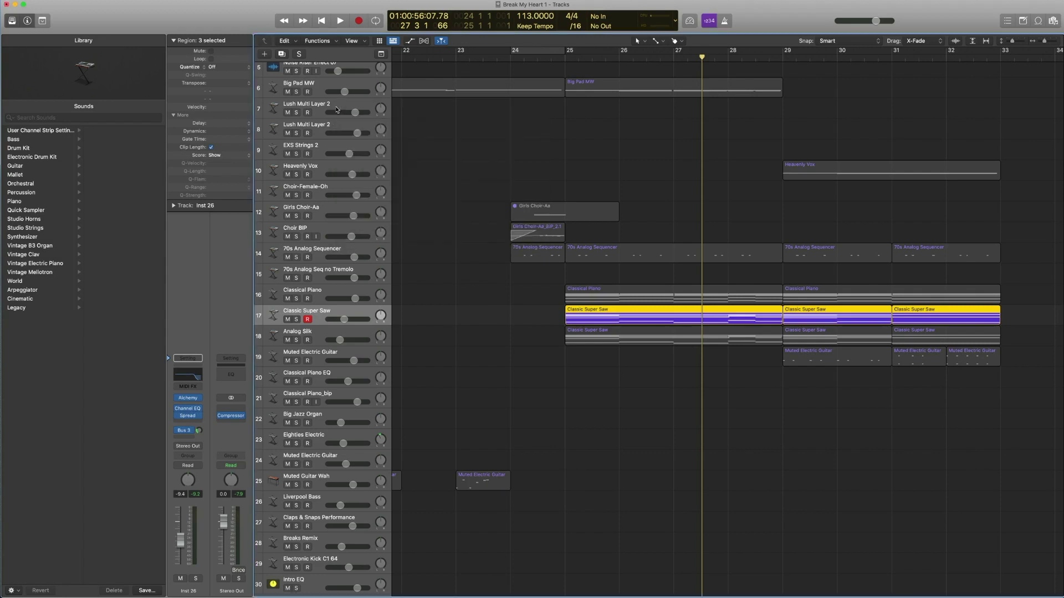
left_click(188, 416)
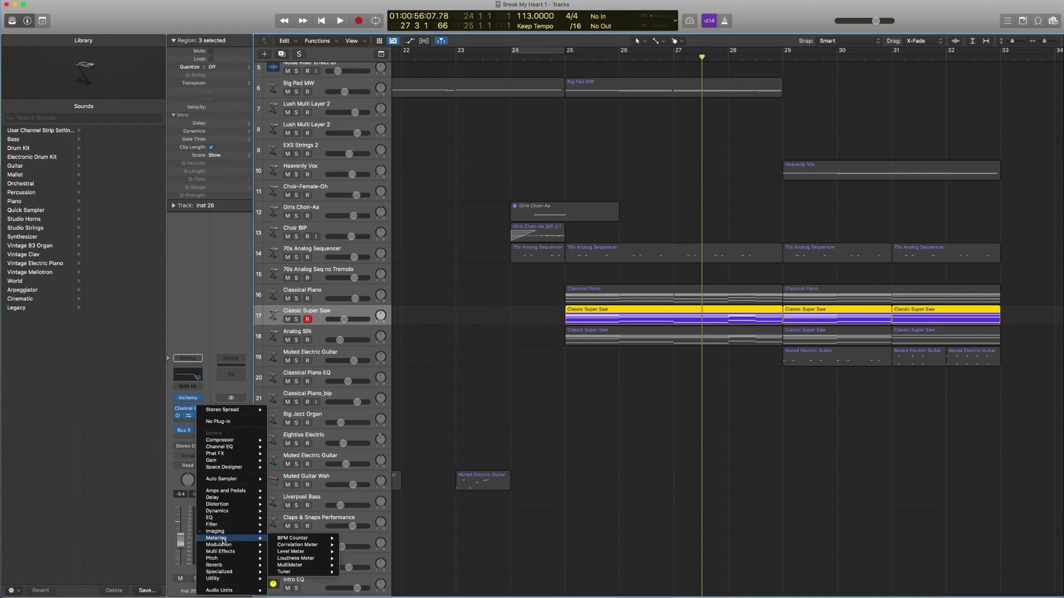
mouse_move(225, 534)
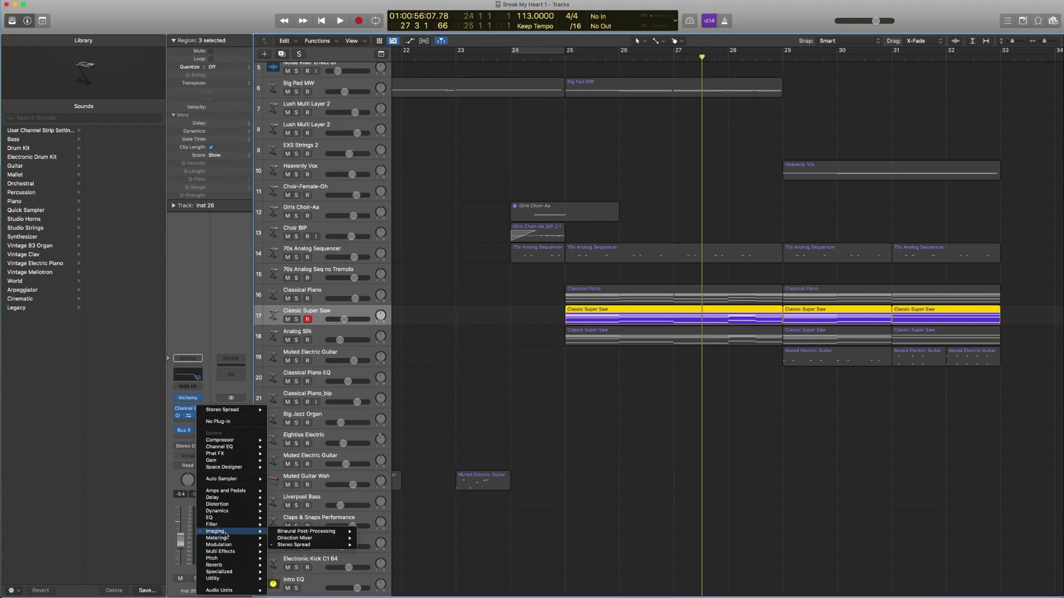
left_click(208, 340)
Play the soloed Classic Super Saw regions from just before bar 25 and end the solo
double_click(560, 59)
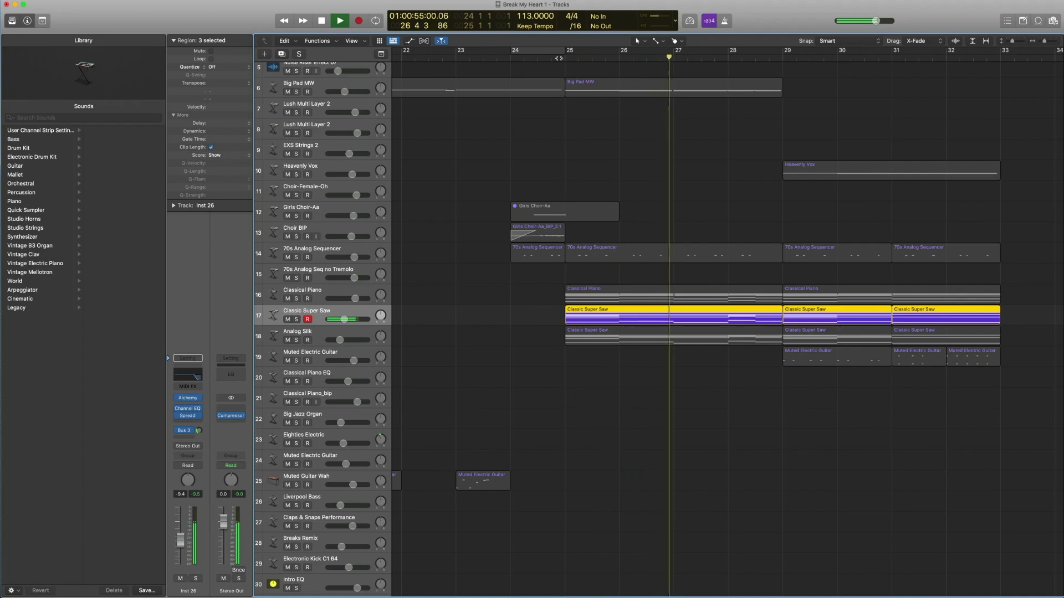
key("space")
key("ctrl+s")
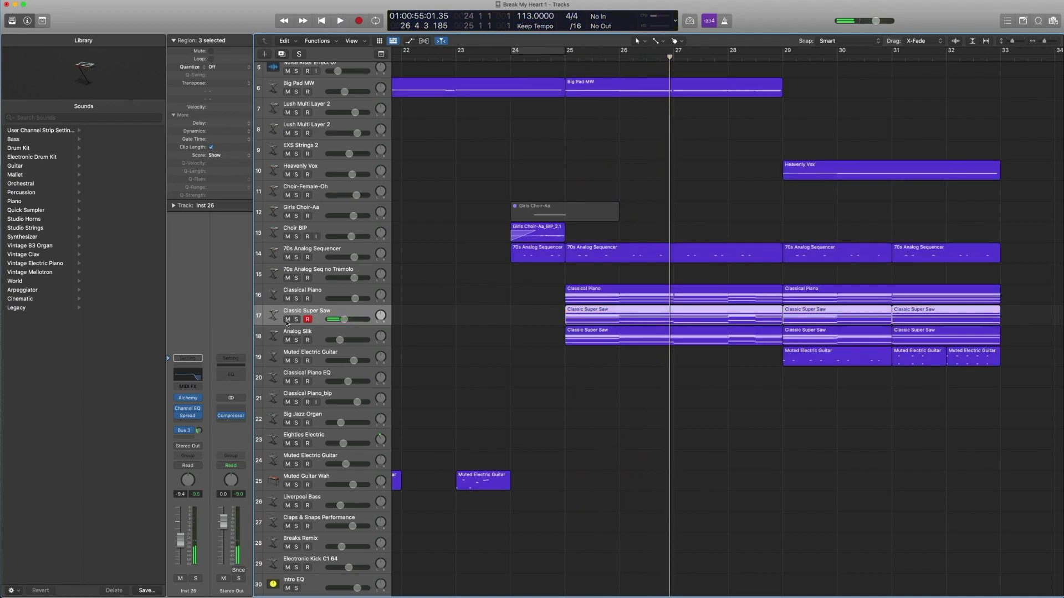
Review the Alchemy preset on the Analog Silk track
left_click(314, 331)
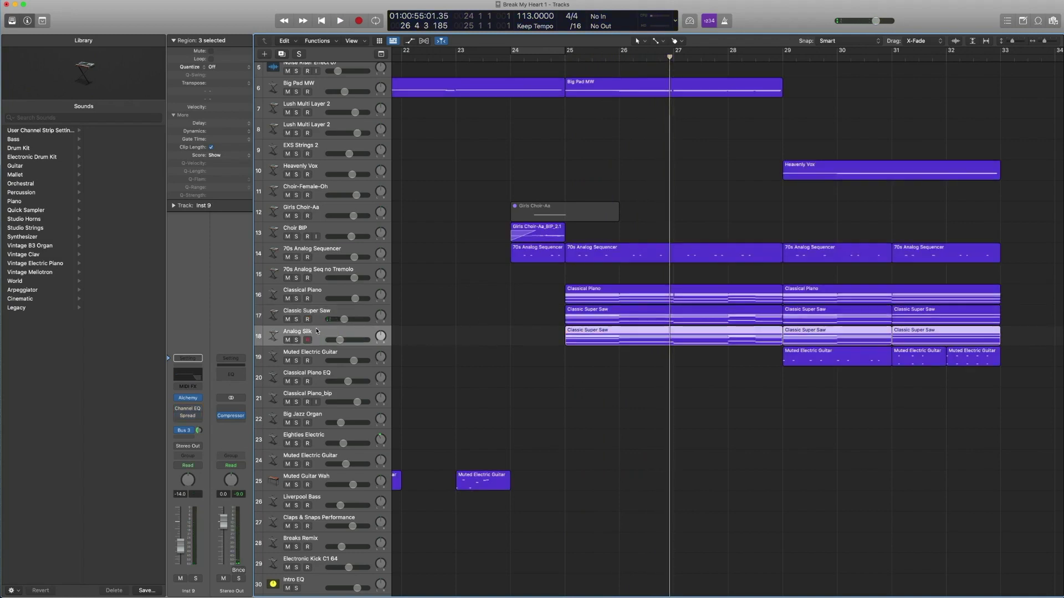
mouse_move(188, 400)
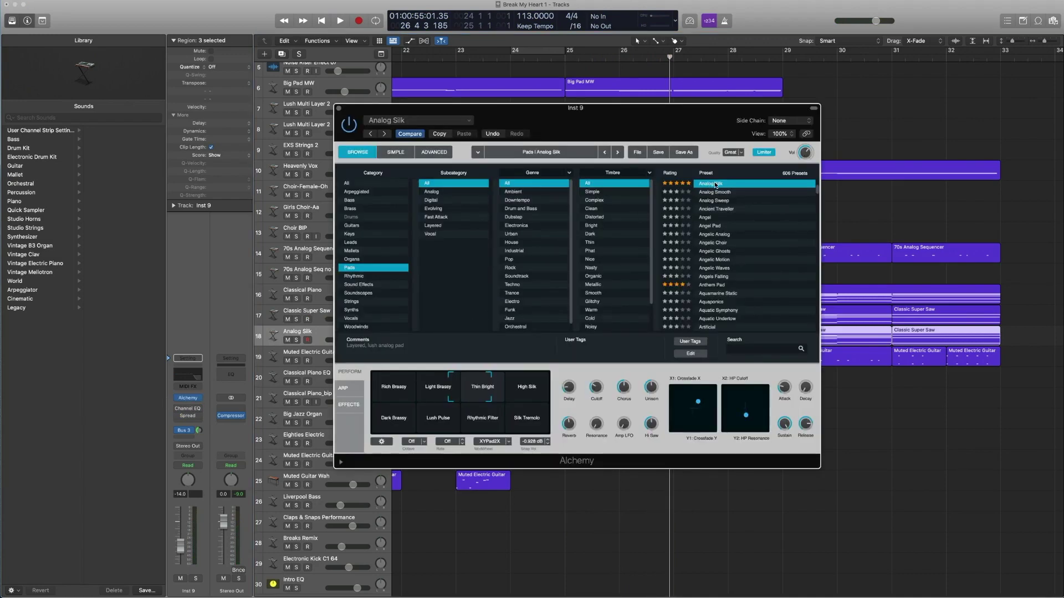
left_click(338, 109)
Solo the Analog Silk track's regions, play them from just before bar 25, and check the Alchemy preset again
key("ctrl+s")
left_click(560, 56)
key("space")
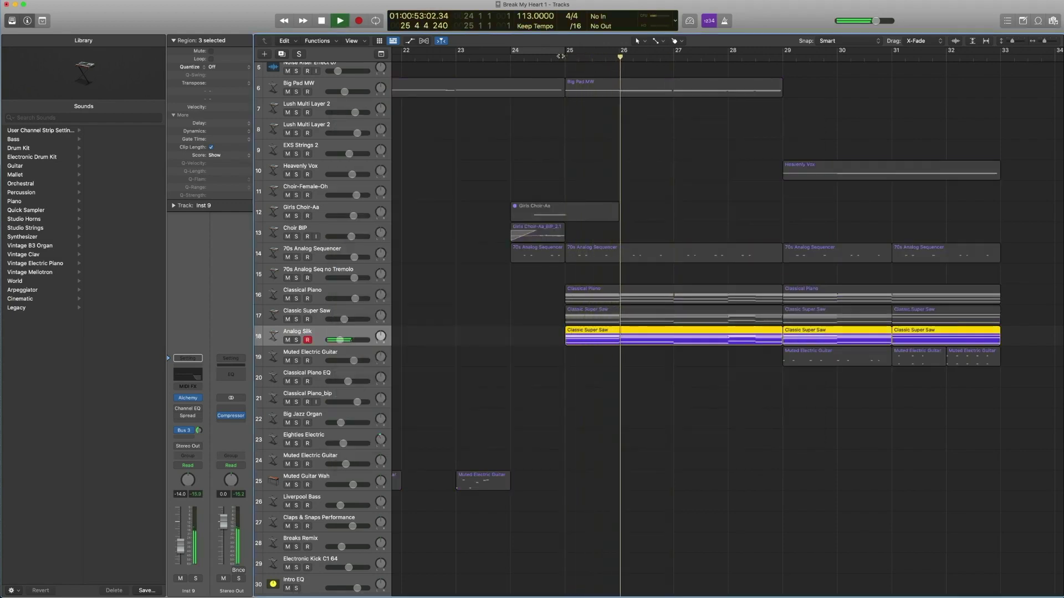
key("space")
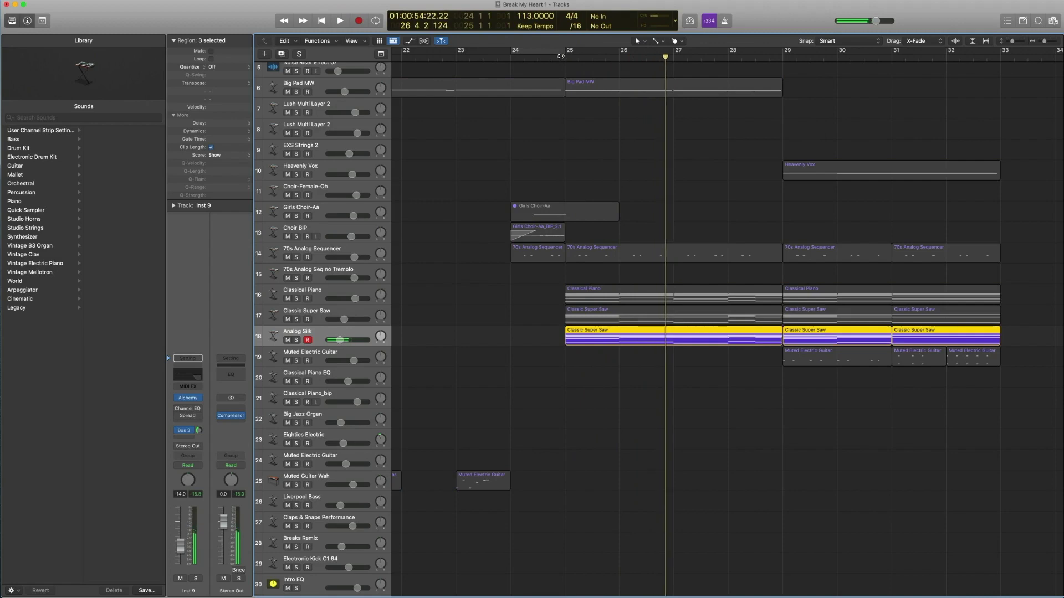
left_click(194, 400)
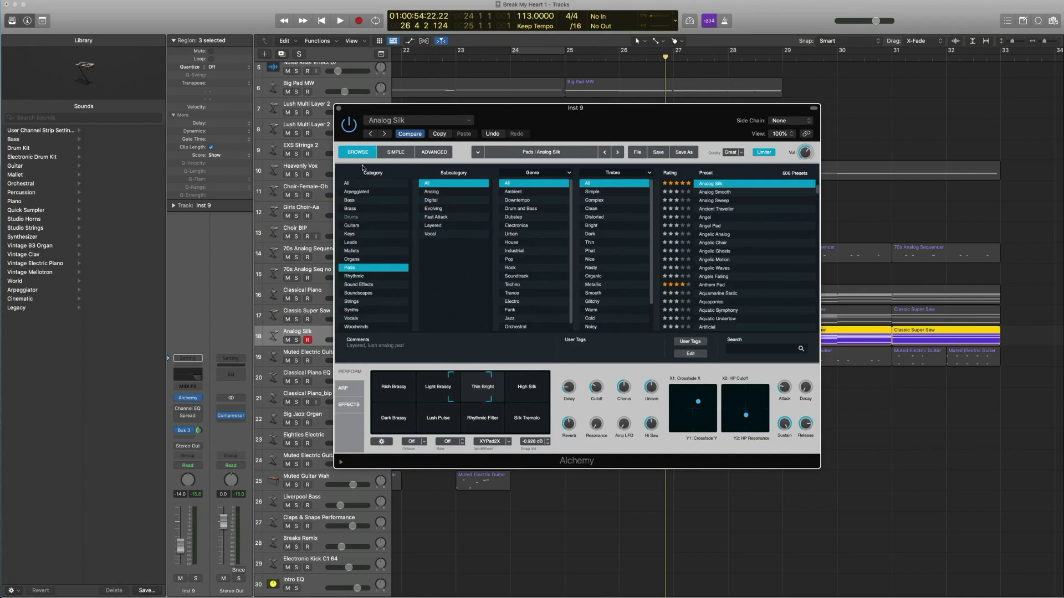
left_click(339, 110)
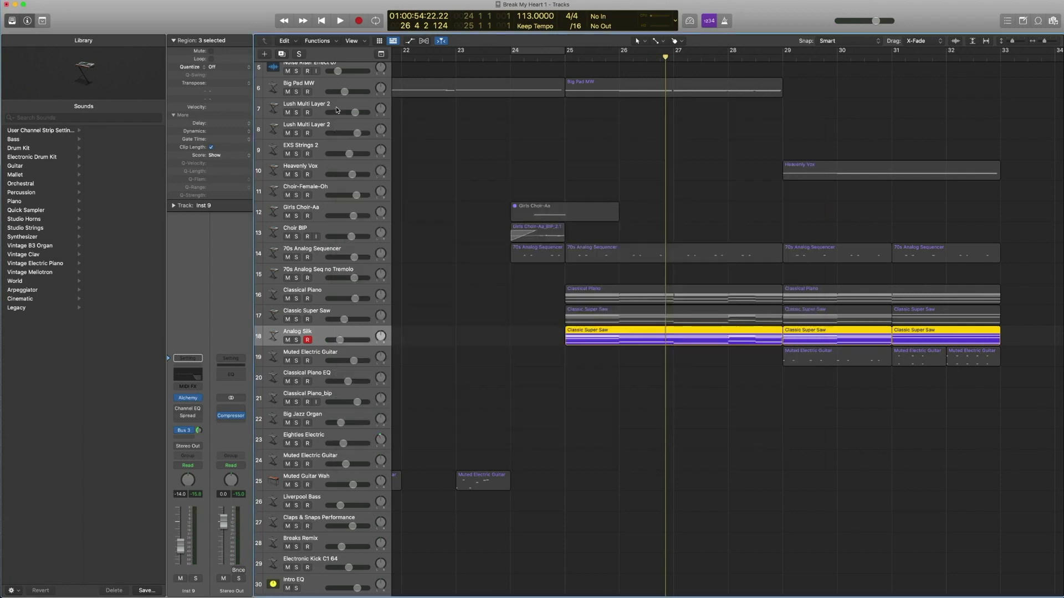
Review the Analog Silk track's Bus 3 reverb in Space Designer and locate 1.4s Bright Hall among the Medium Spaces hall presets
left_click(186, 434)
left_click(233, 411)
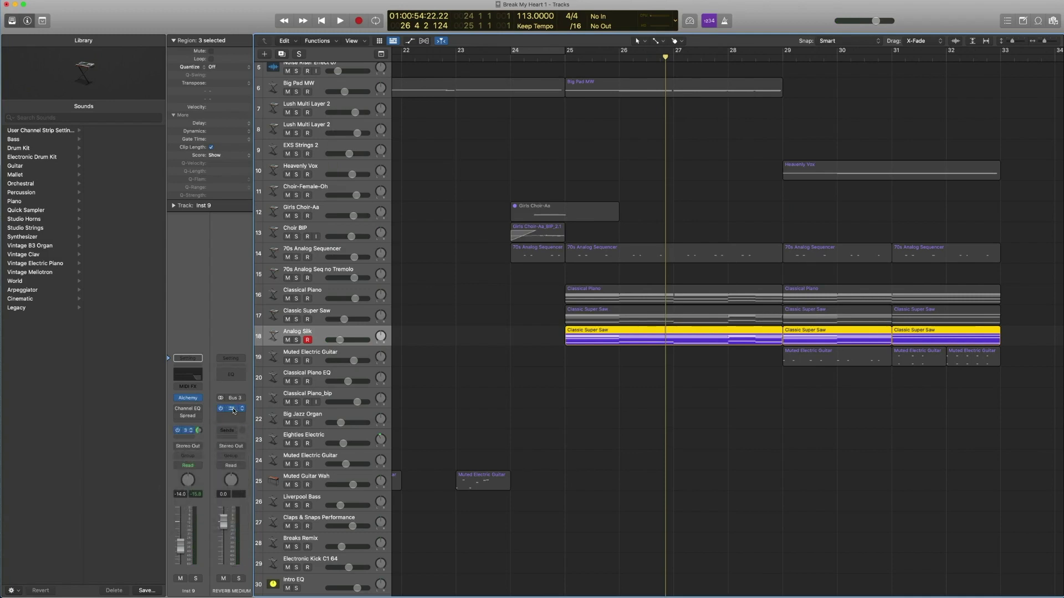
left_click(232, 408)
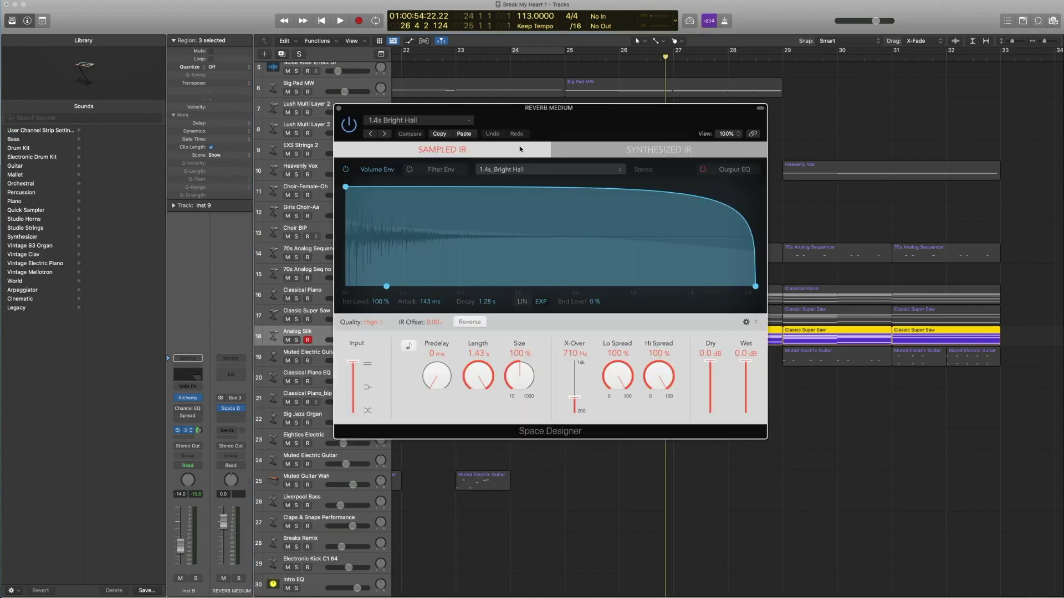
left_click(444, 121)
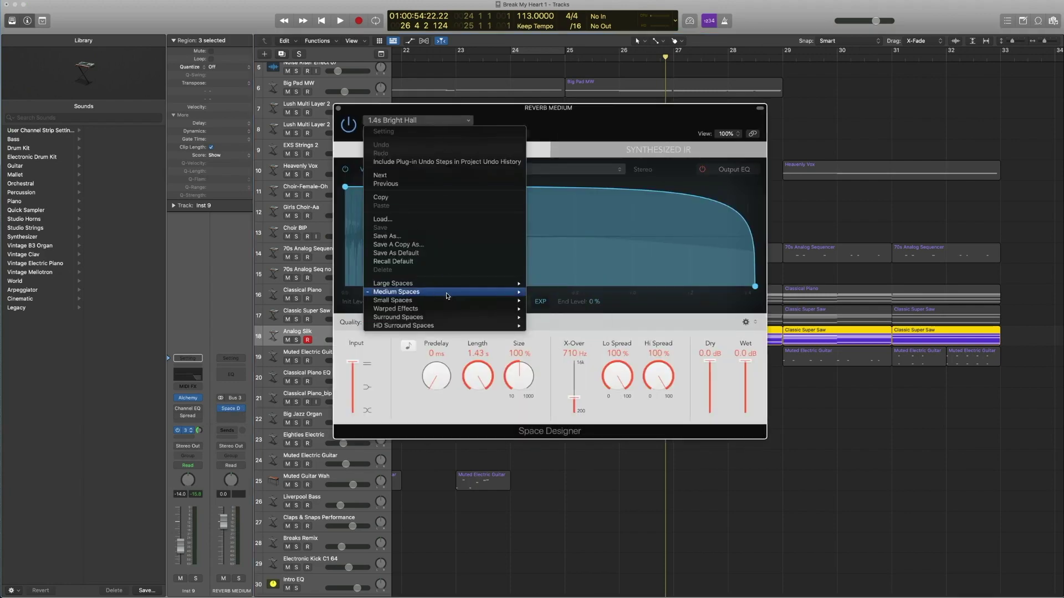
mouse_move(448, 292)
mouse_move(549, 301)
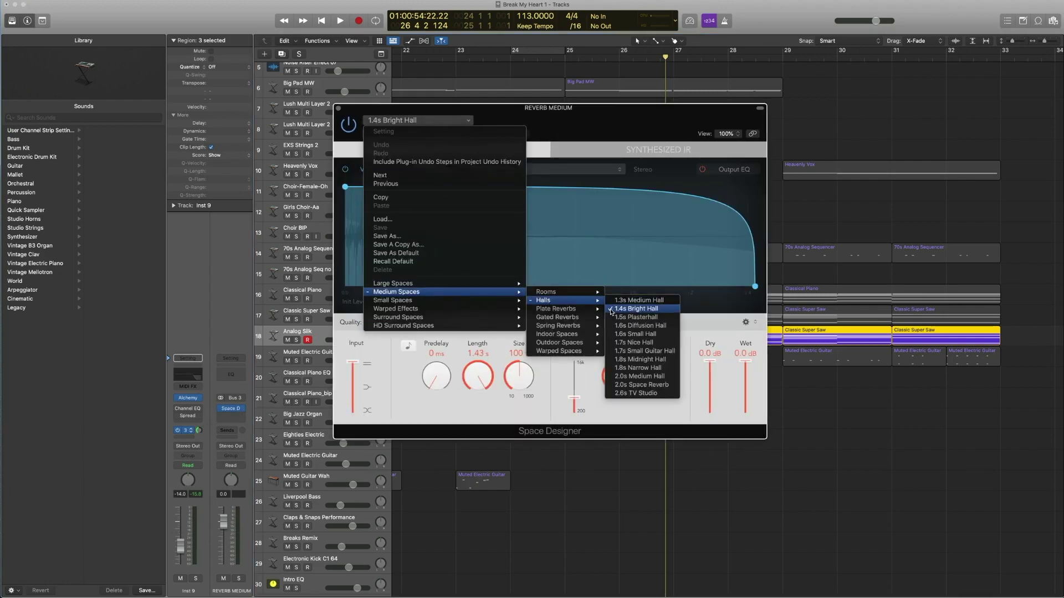
left_click(336, 110)
left_click(337, 109)
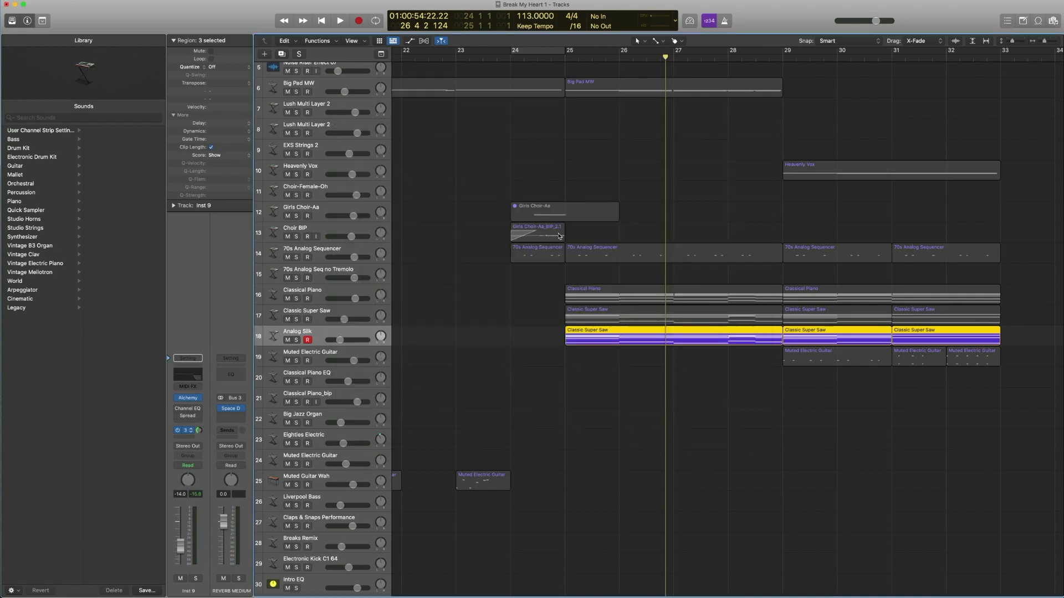
Play the bar 25 regions of Classical Piano, Classic Super Saw and Analog Silk soloed, and play the same passage with the full arrangement
left_click_drag(573, 401, 589, 290)
double_click(555, 60)
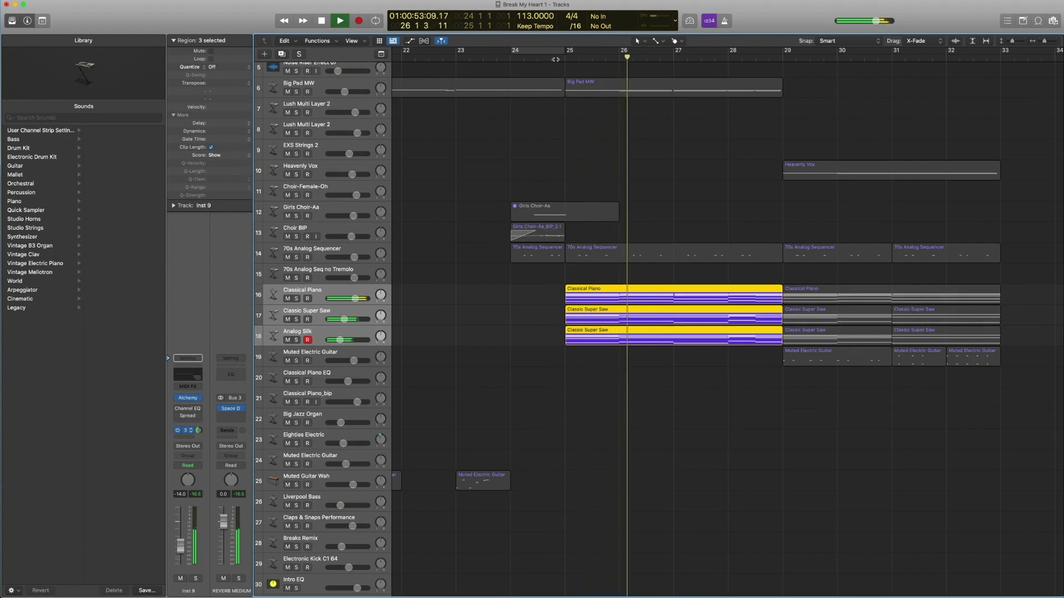
key("space")
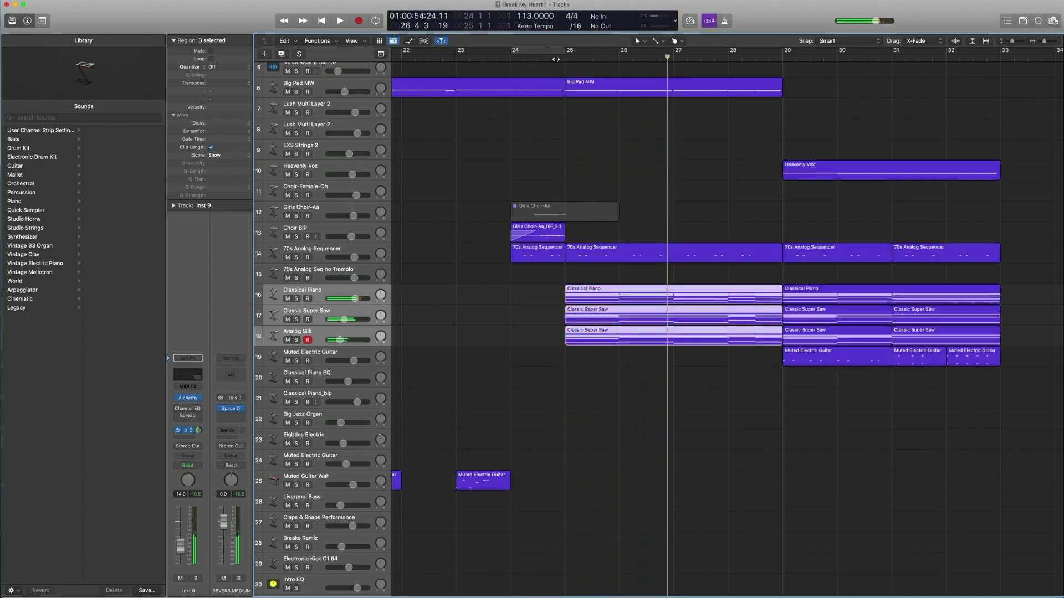
double_click(553, 57)
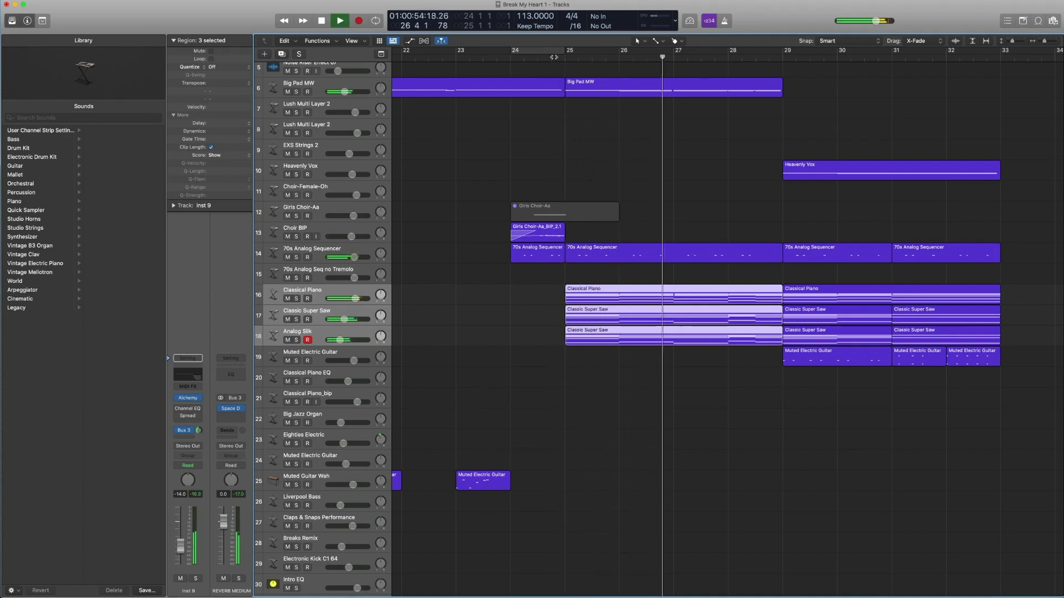
key("space")
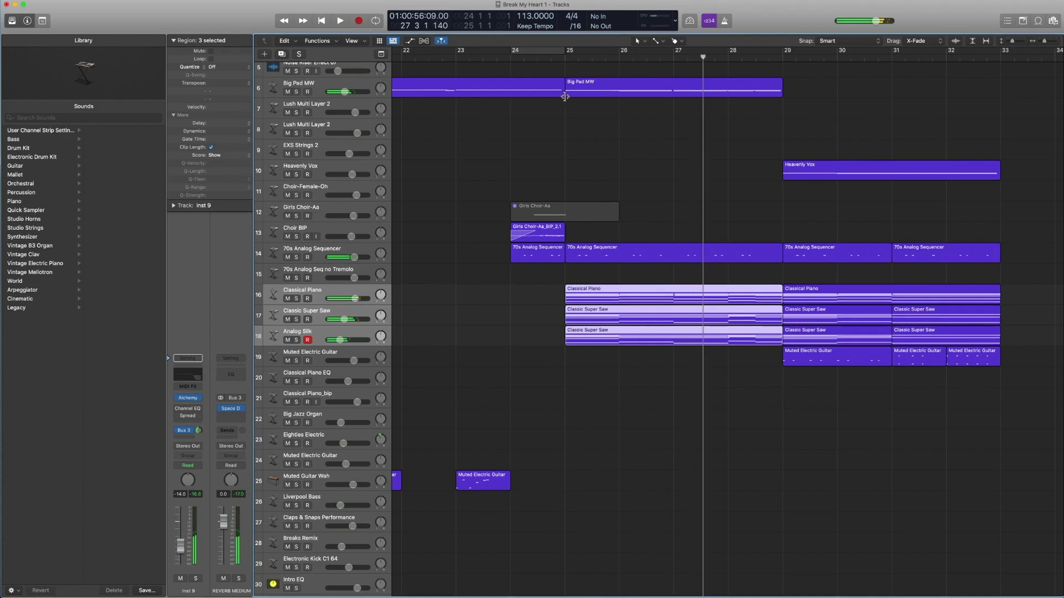
Review the Alchemy preset and its category on the Deep Sub Bass track that starts at bar 25
left_click(630, 140, "ctrl+alt")
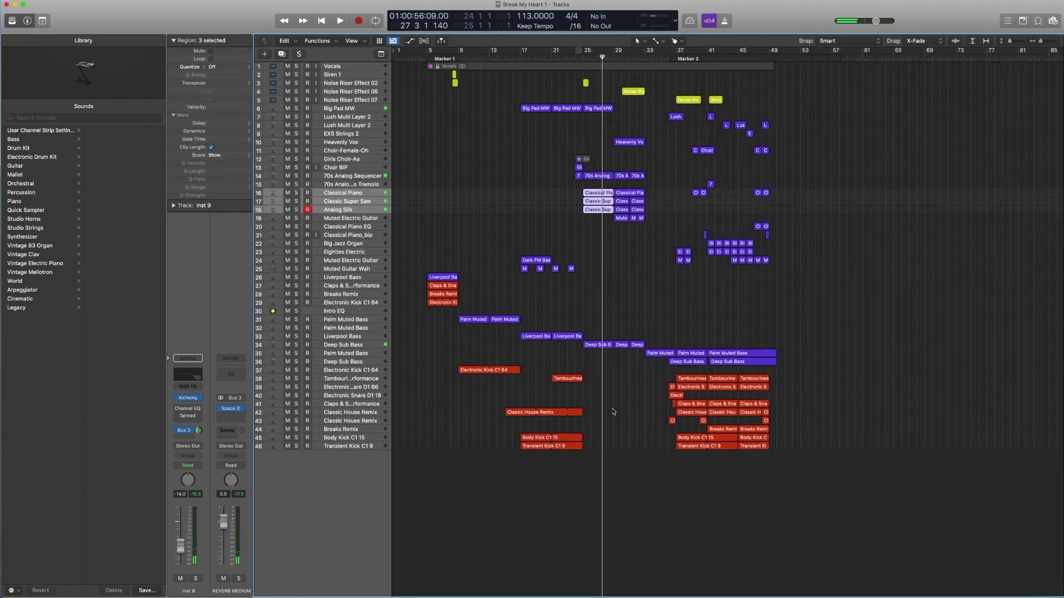
left_click_drag(671, 435, 567, 279)
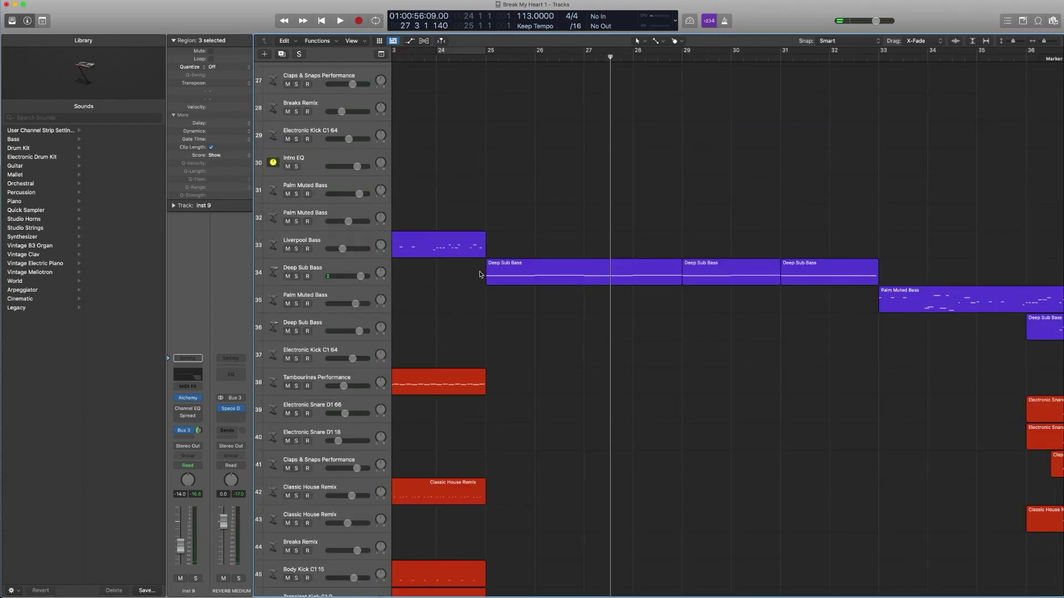
left_click(317, 268)
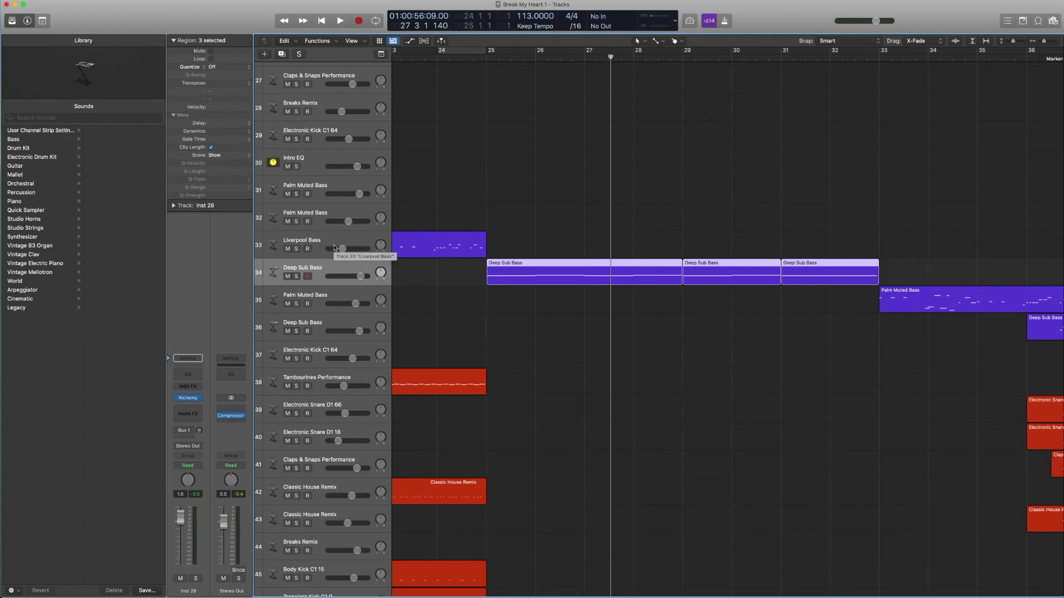
left_click(189, 399)
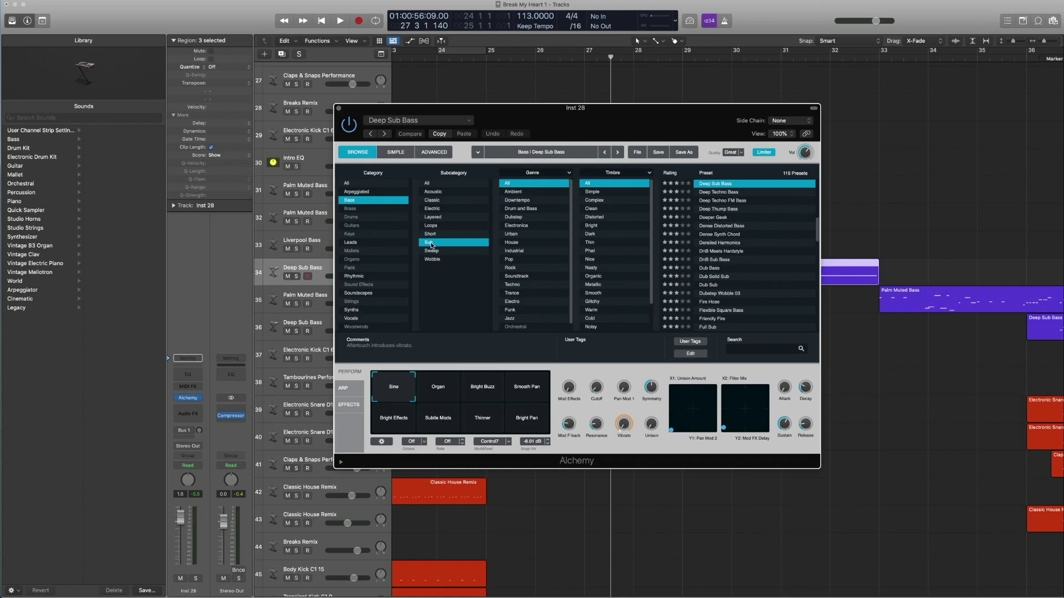
left_click(339, 108)
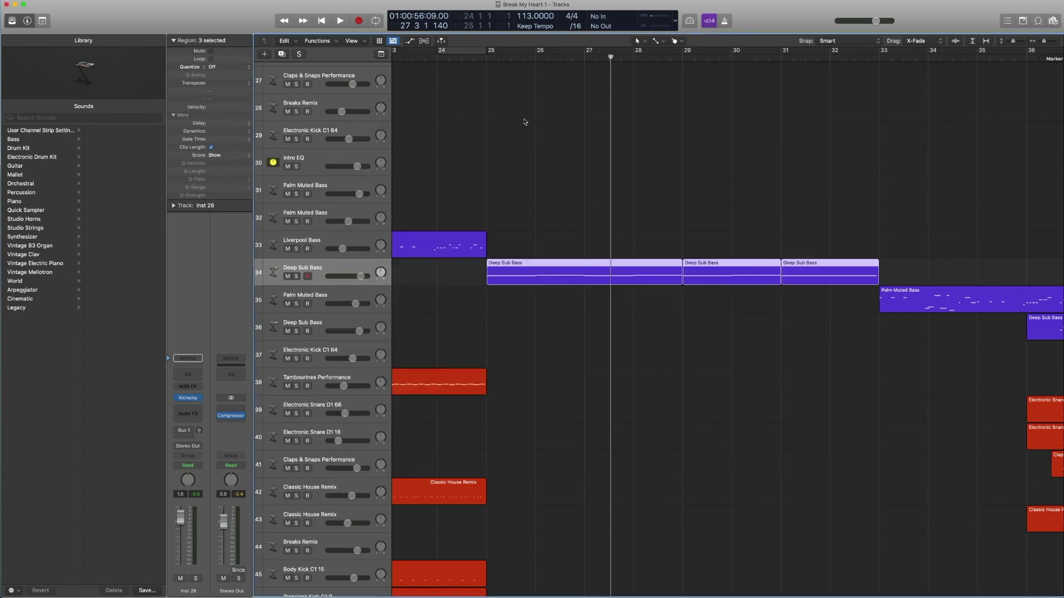
Solo the Deep Sub Bass regions and play them from just before bar 25
left_click(473, 58)
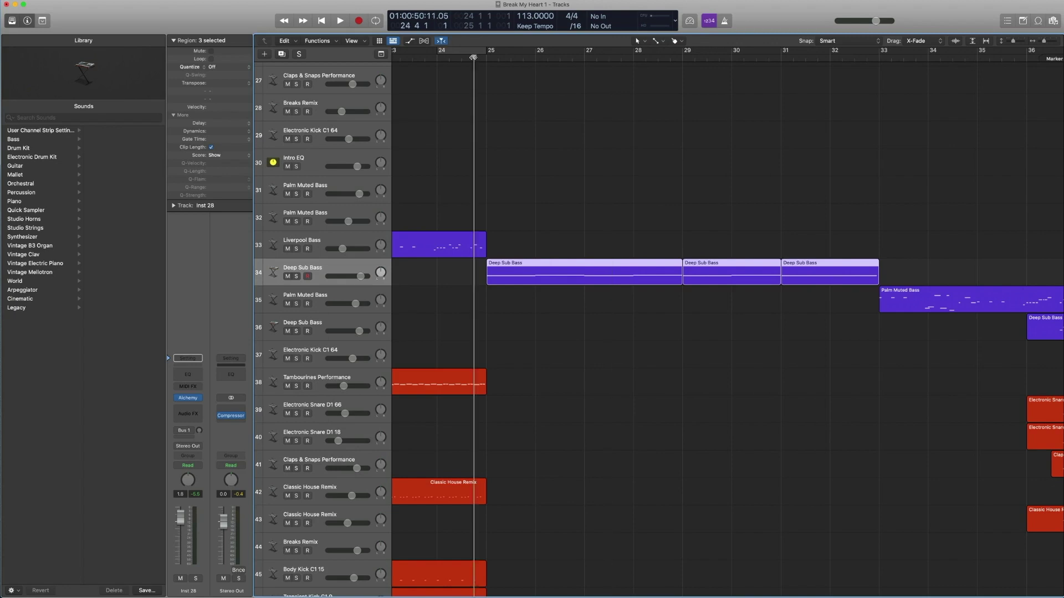
key("ctrl+s")
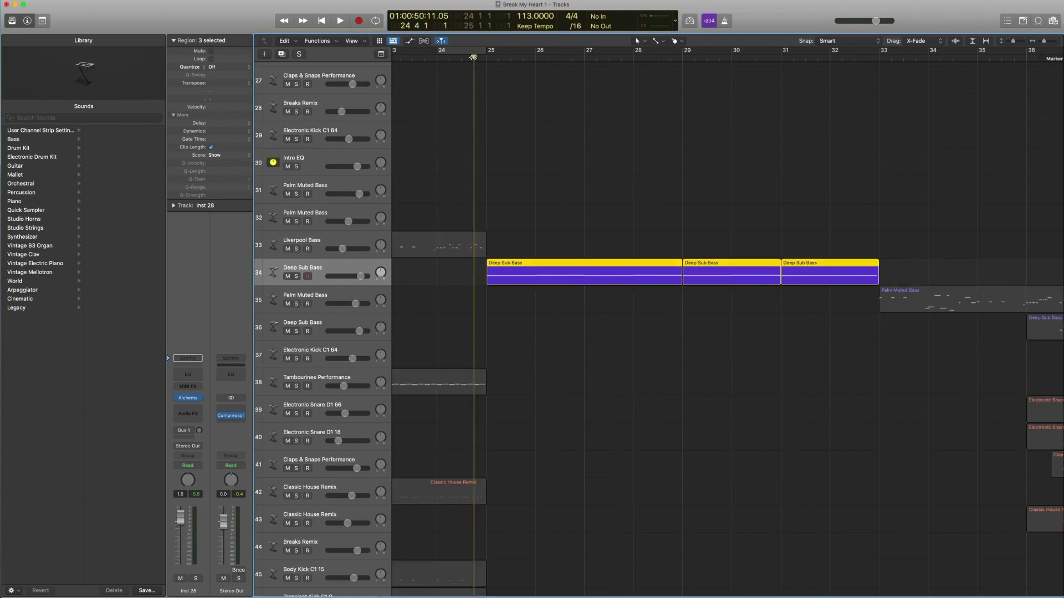
key("space")
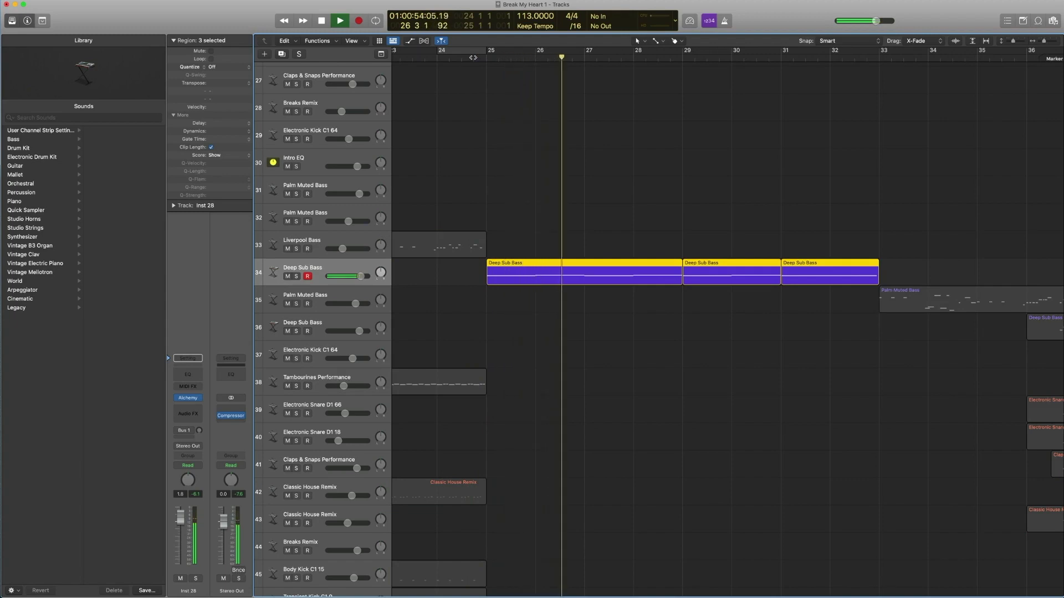
key("space")
End the Deep Sub Bass solo and play the full arrangement from just before bar 25
key("ctrl+s")
double_click(472, 57)
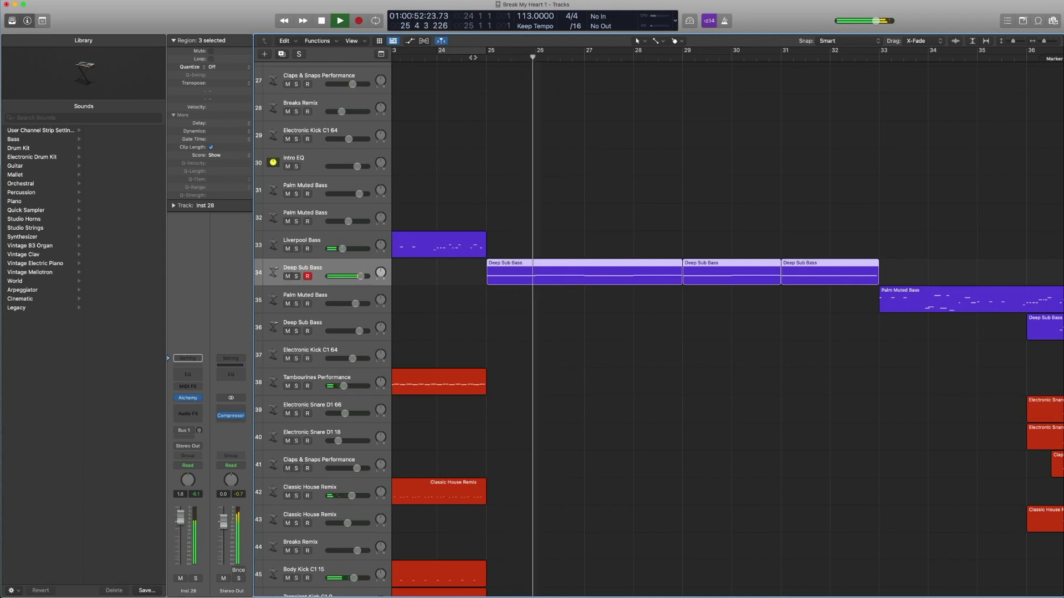
key("space")
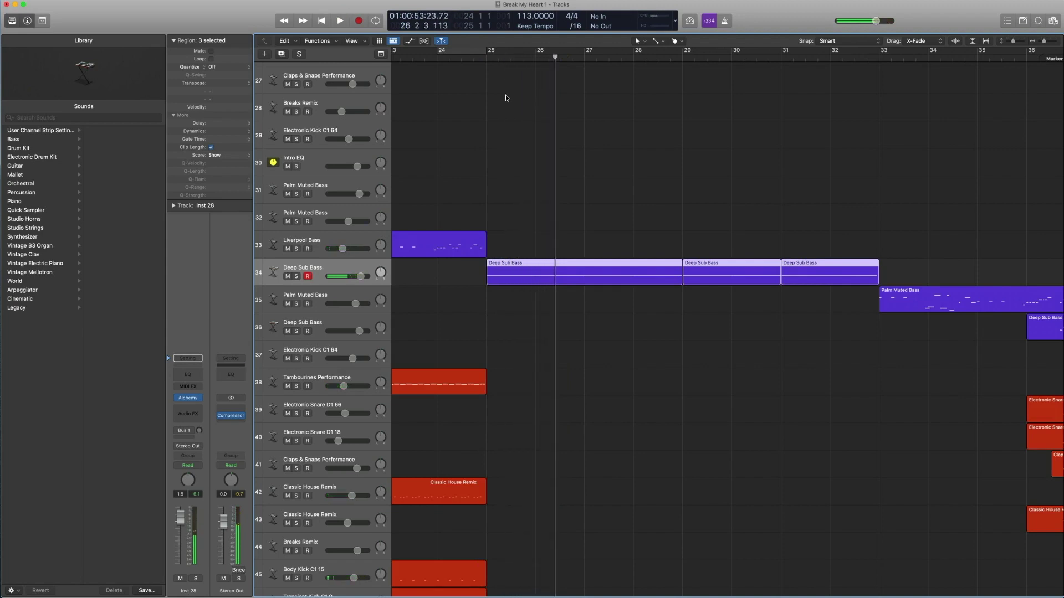
Show the whole arrangement, highlight the regions from Classic Super Saw to Deep Sub Bass between bars 25 and 33, and clear the selection
key("z")
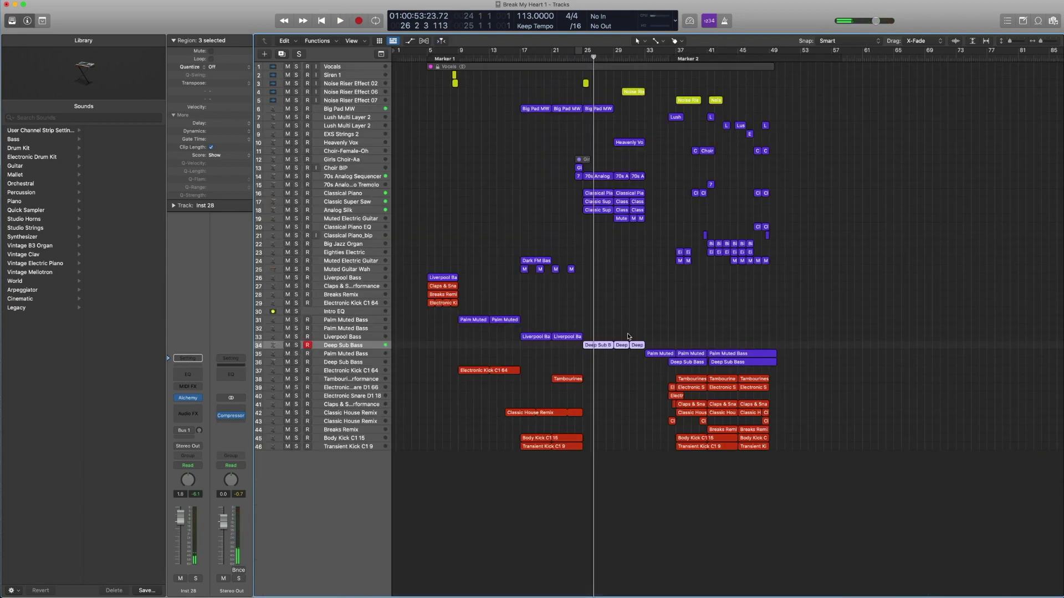
left_click_drag(640, 364, 591, 202)
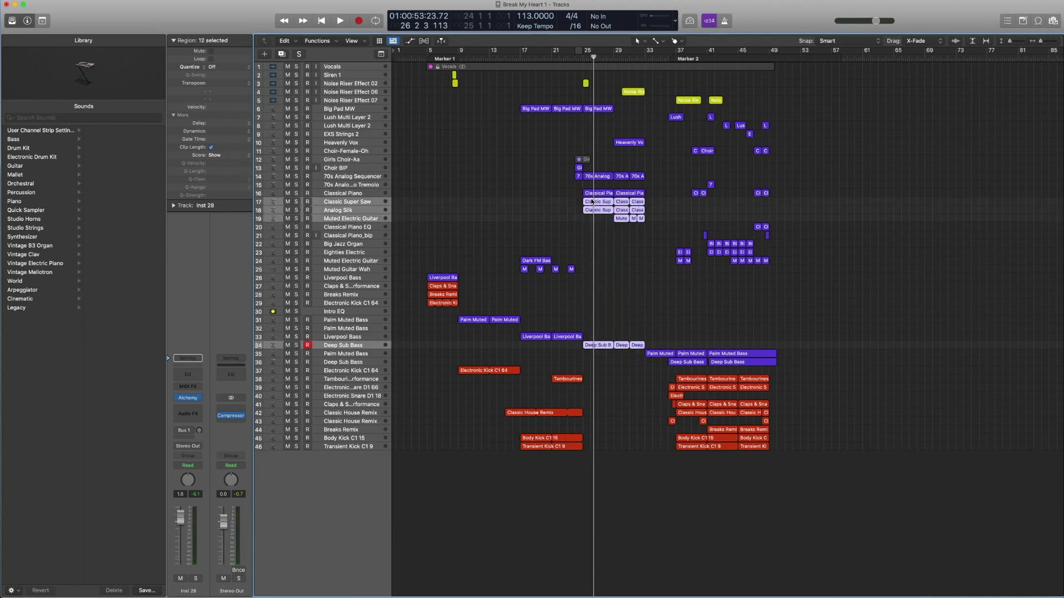
left_click(641, 300)
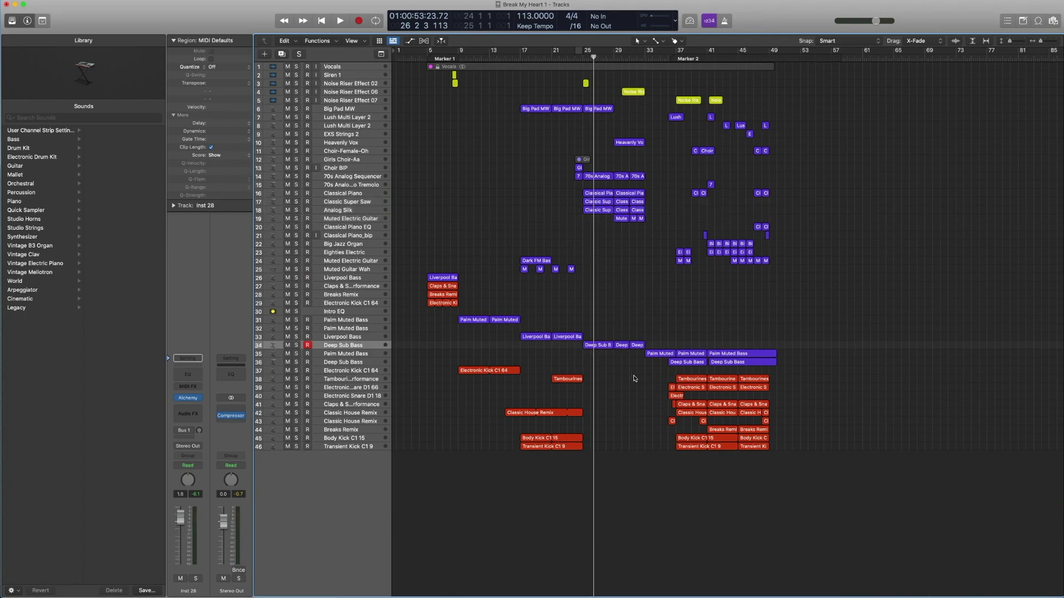
Play the arrangement from bar 33 while reviewing the Compressor settings on the Palm Muted Bass track that starts there
left_click(644, 57)
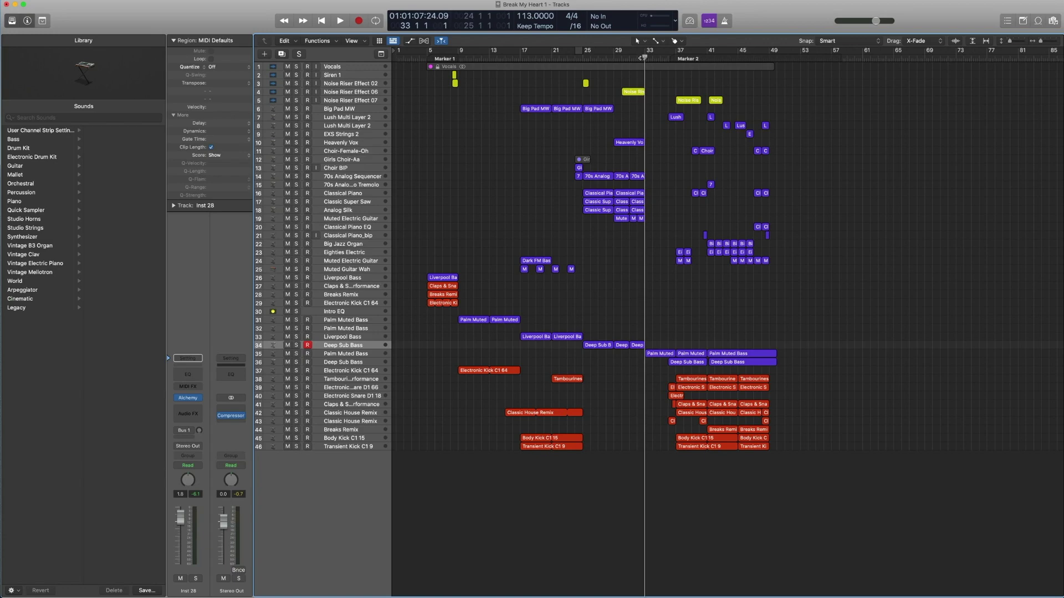
left_click(350, 356)
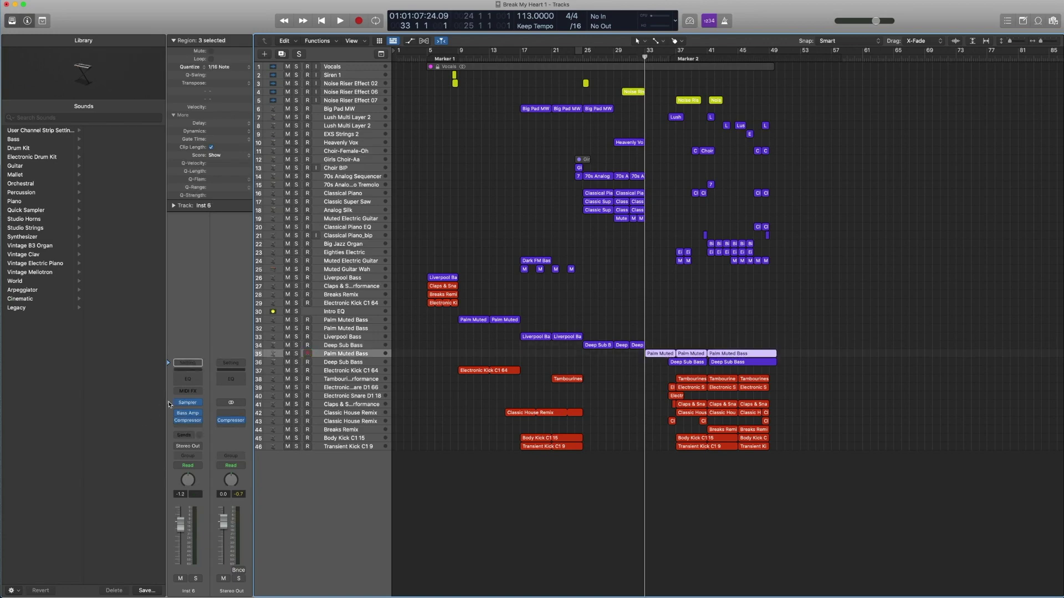
mouse_move(188, 424)
left_click(188, 422)
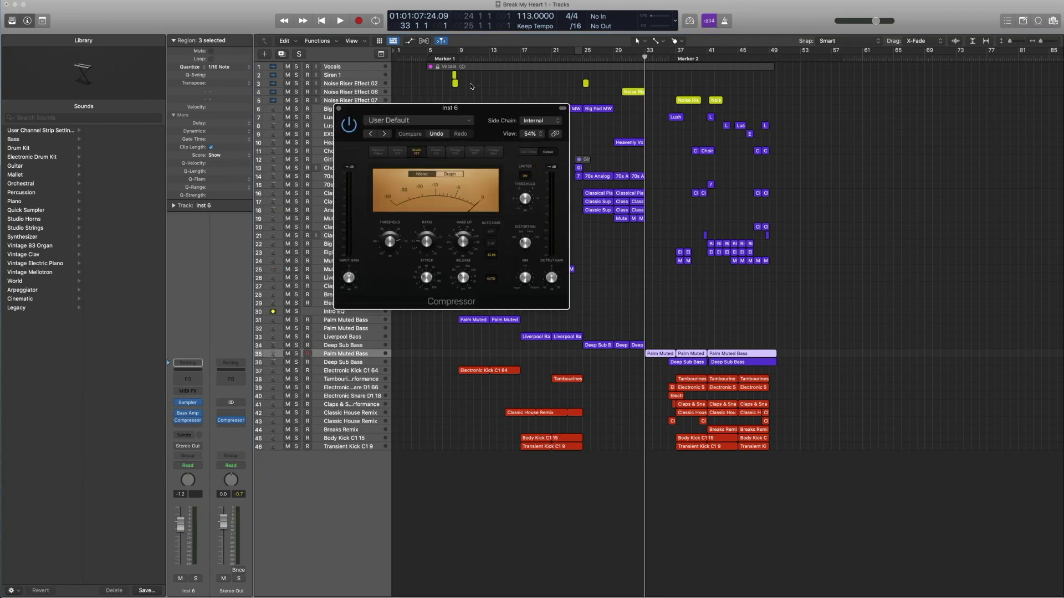
key("space")
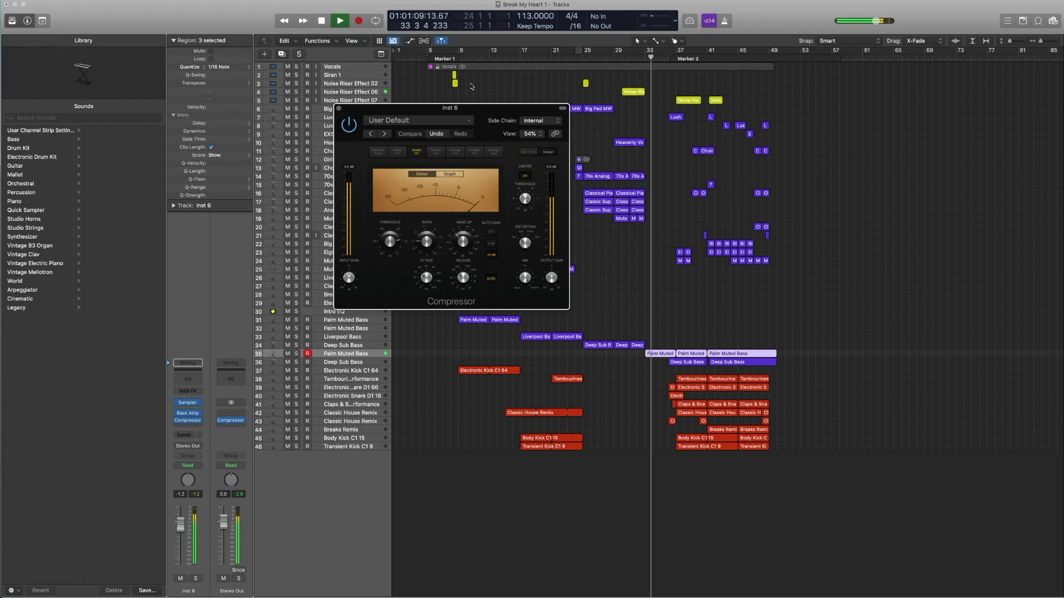
key("space")
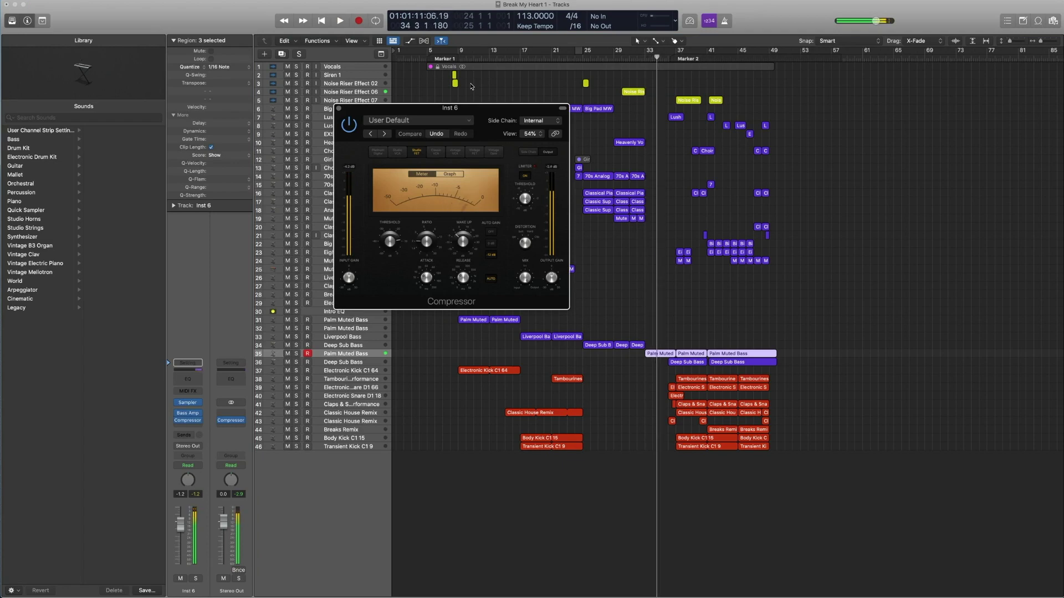
mouse_move(421, 246)
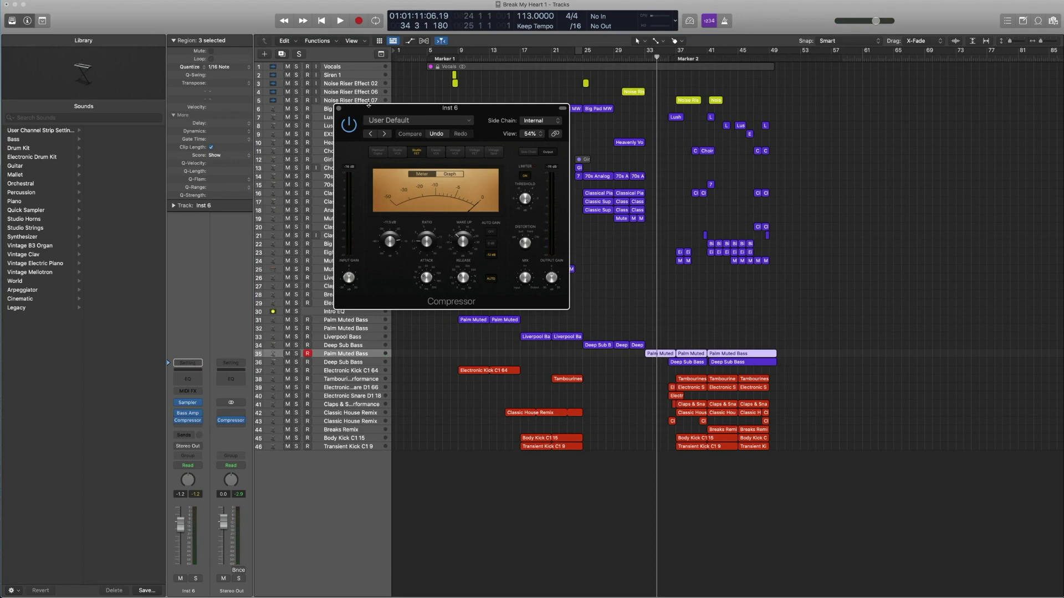
left_click(338, 109)
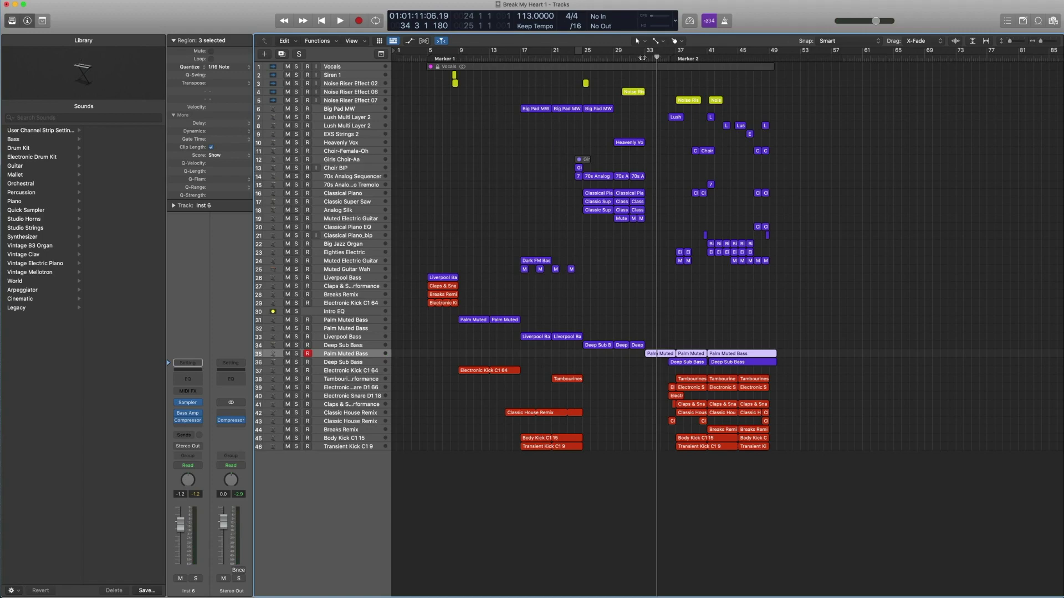
Unmute the Vocals region and play the arrangement with it from bar 33
left_click(643, 57)
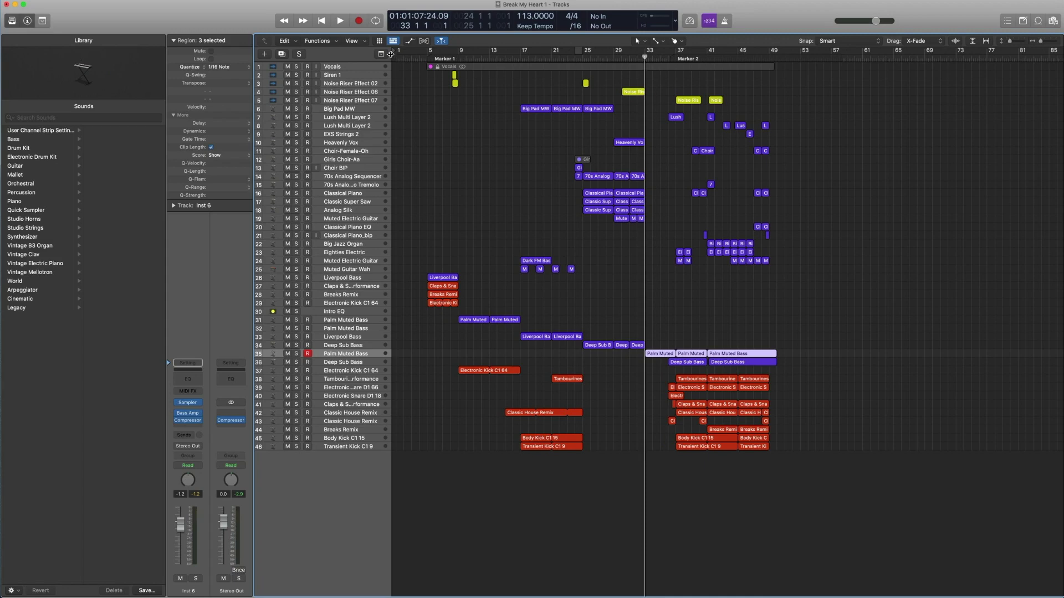
left_click(687, 69)
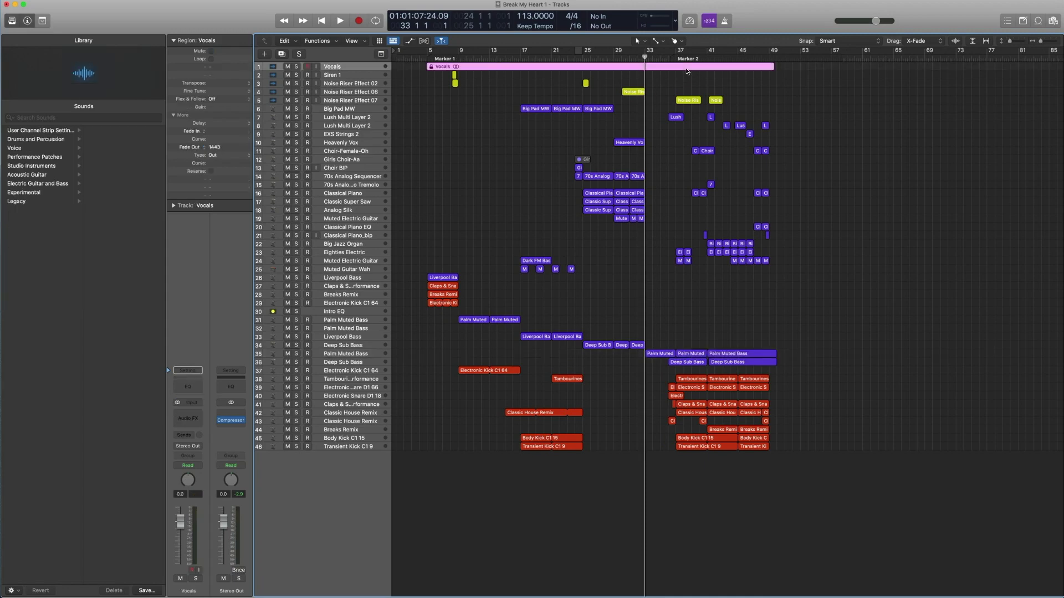
key("space")
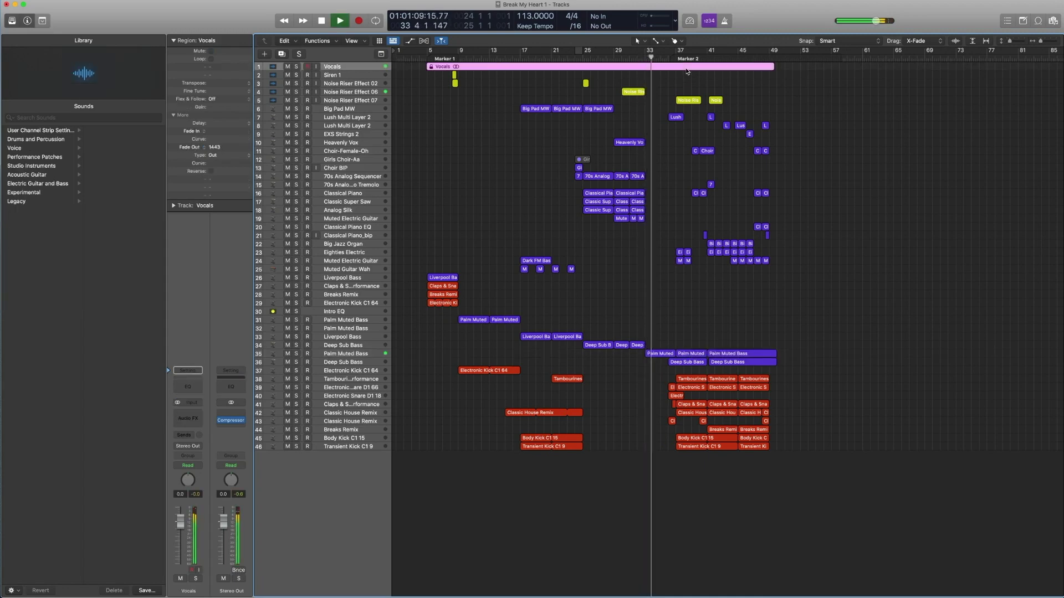
key("space")
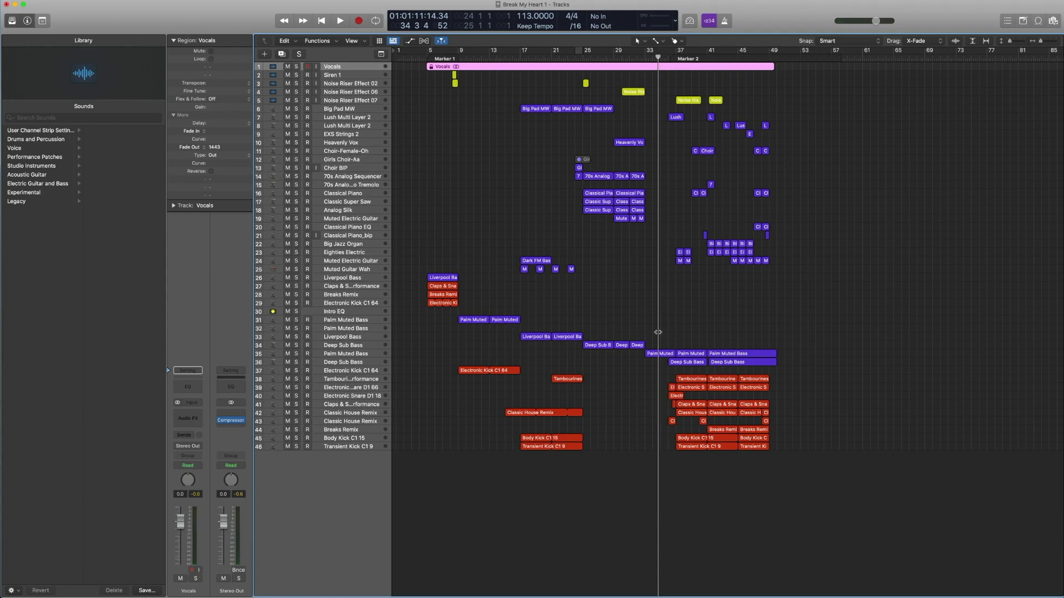
Solo the Palm Muted Bass and Deep Sub Bass regions around bars 36 to 49, play them from just before bar 37, and end the solo
scroll(659, 338, "right", 2)
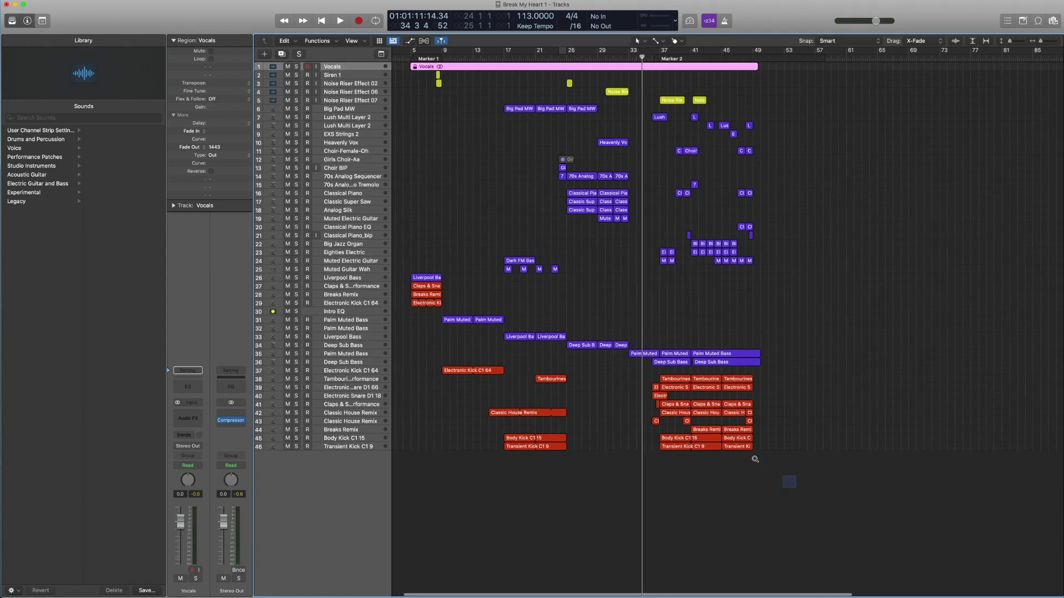
scroll(783, 475, "up", 5)
left_click_drag(953, 320, 635, 253)
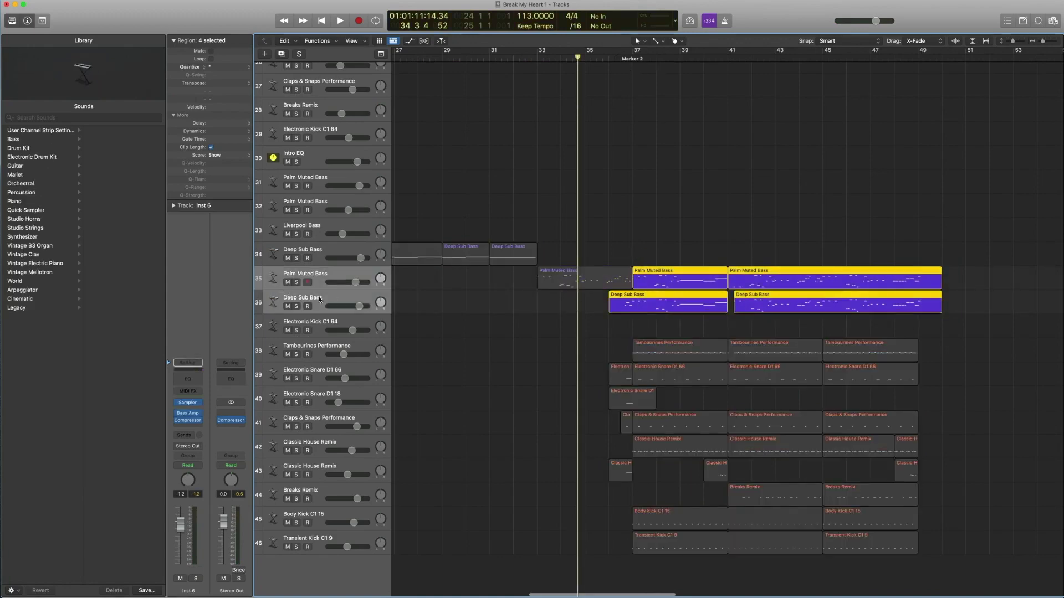
left_click(627, 59)
key("space")
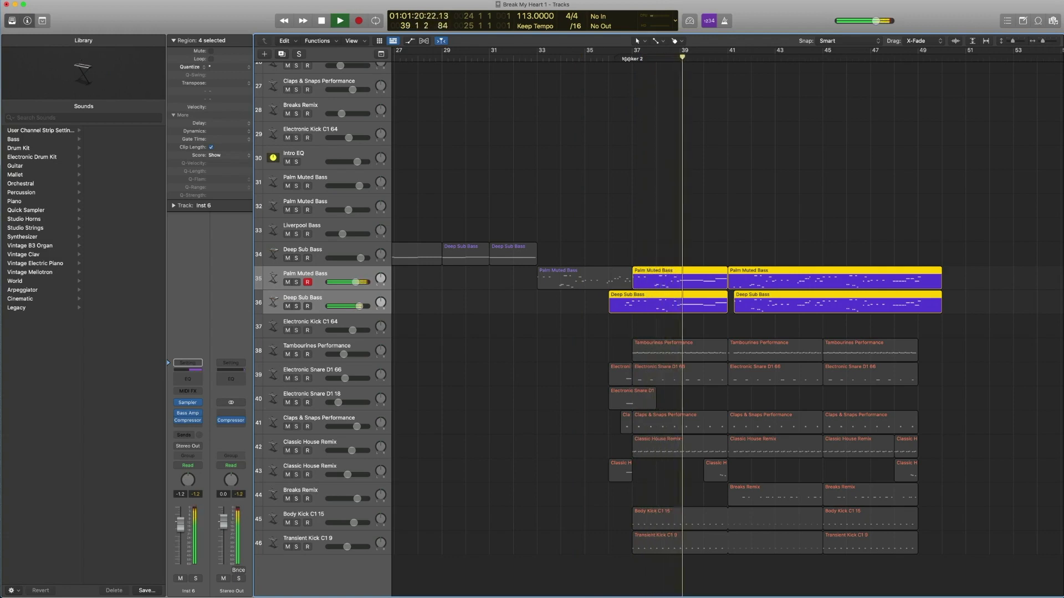
key("space")
key("super+a")
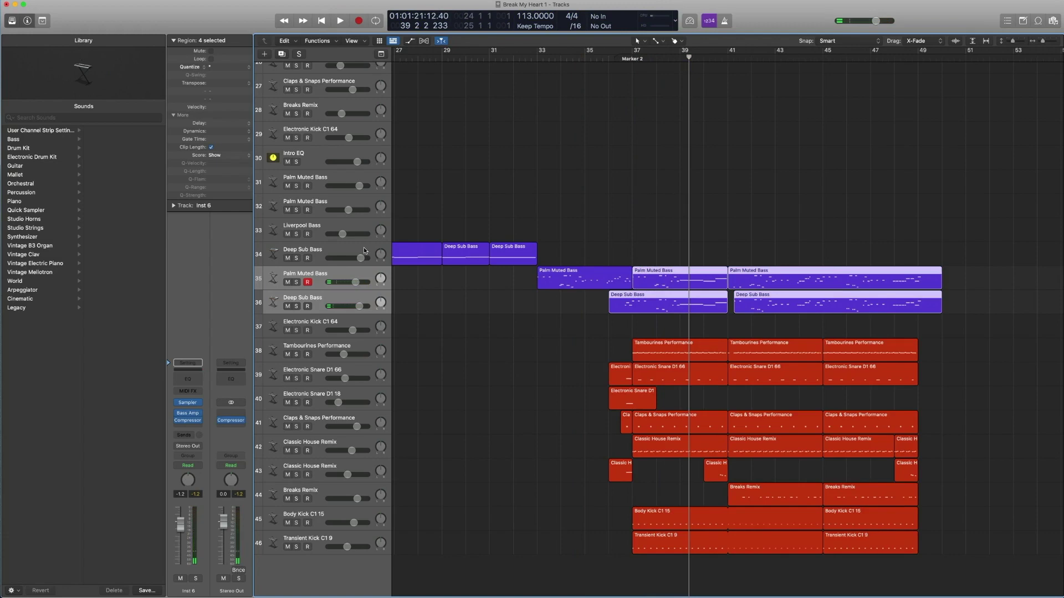
Compare the channel strips and regions of the two Deep Sub Bass tracks, 34 and 36
left_click(318, 253)
left_click(322, 299)
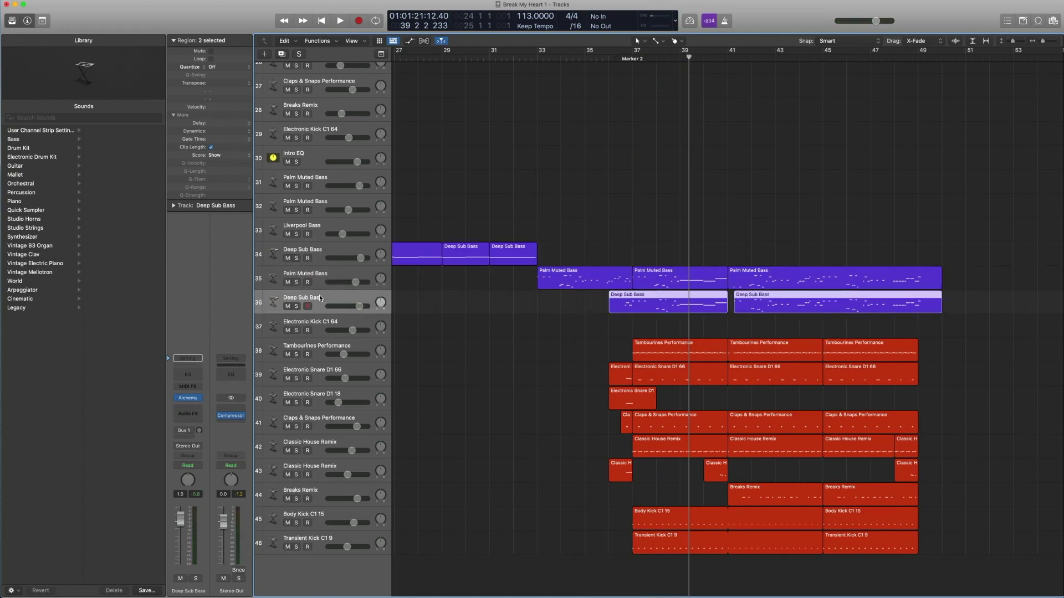
left_click(318, 252)
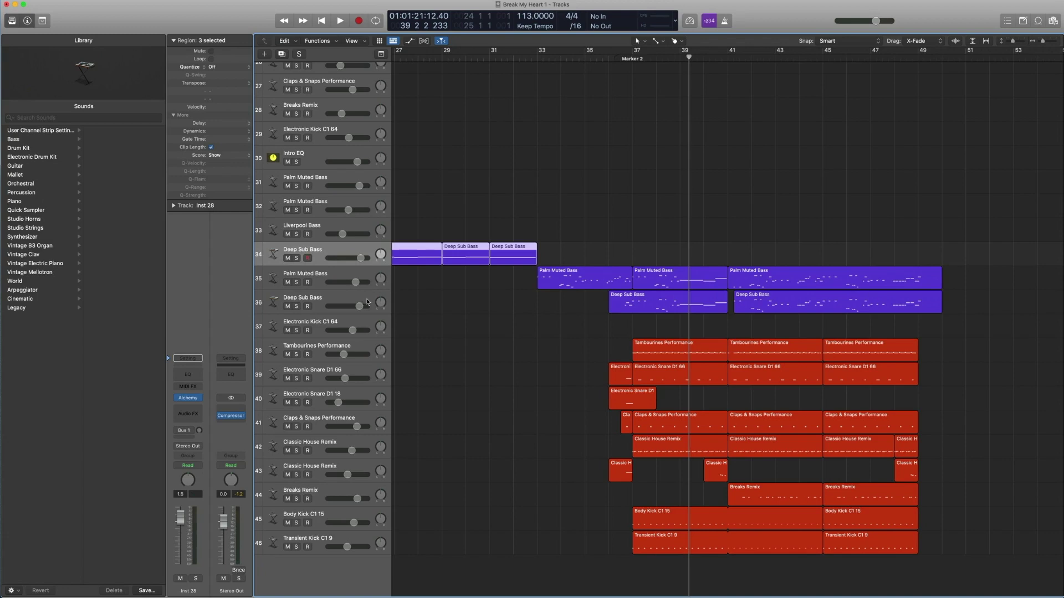
scroll(431, 287, "left", 3)
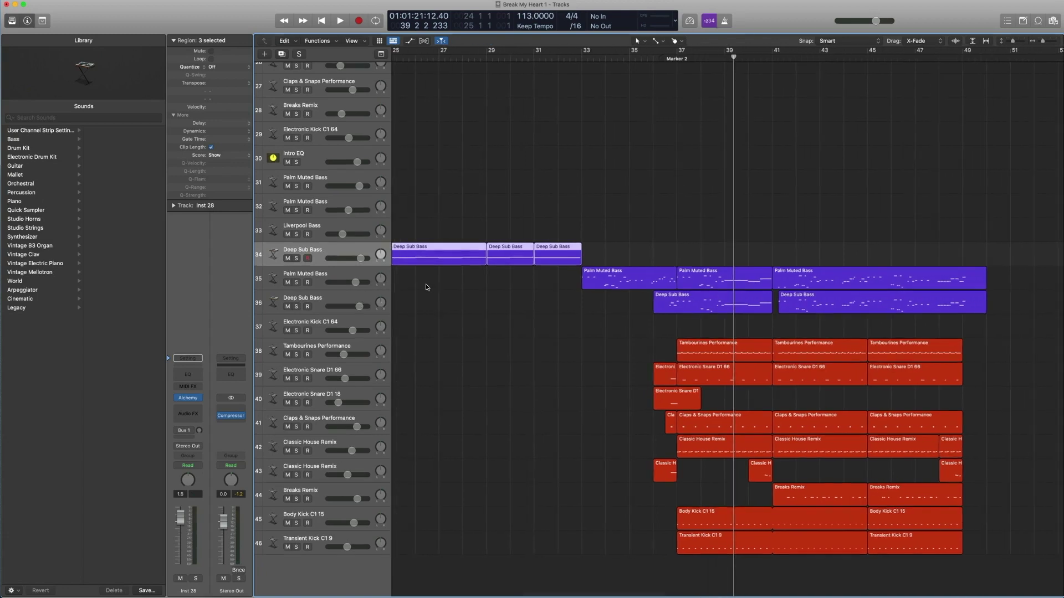
left_click(354, 305)
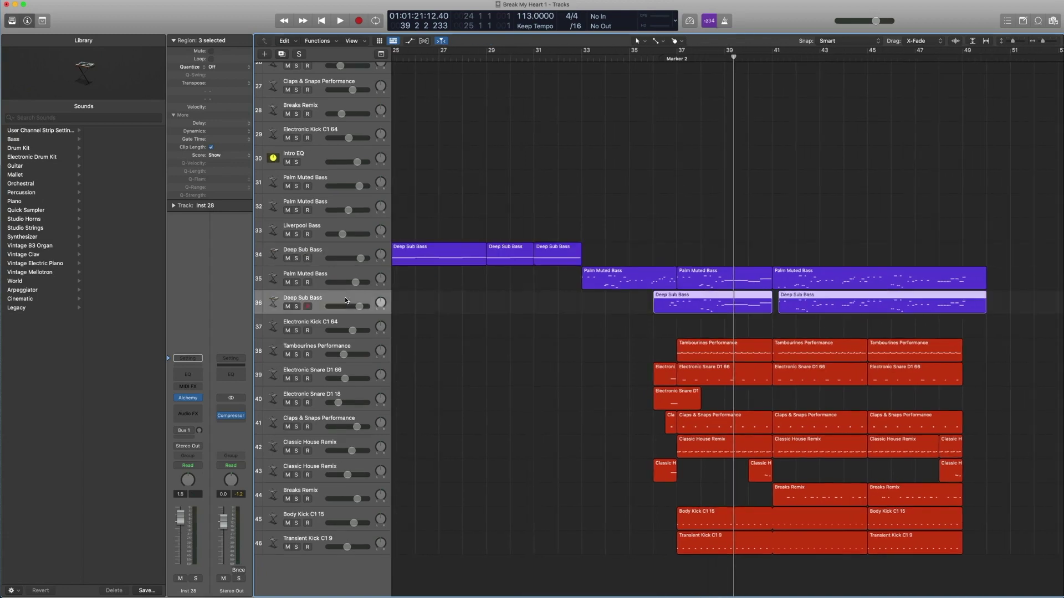
scroll(359, 304, "down", 1)
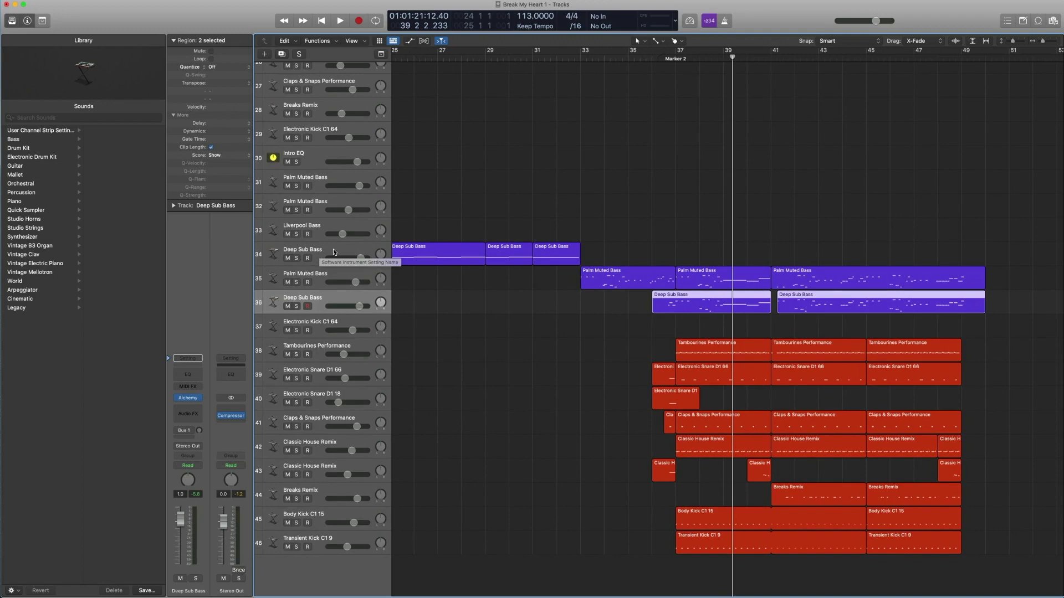
scroll(573, 93, "up", 1)
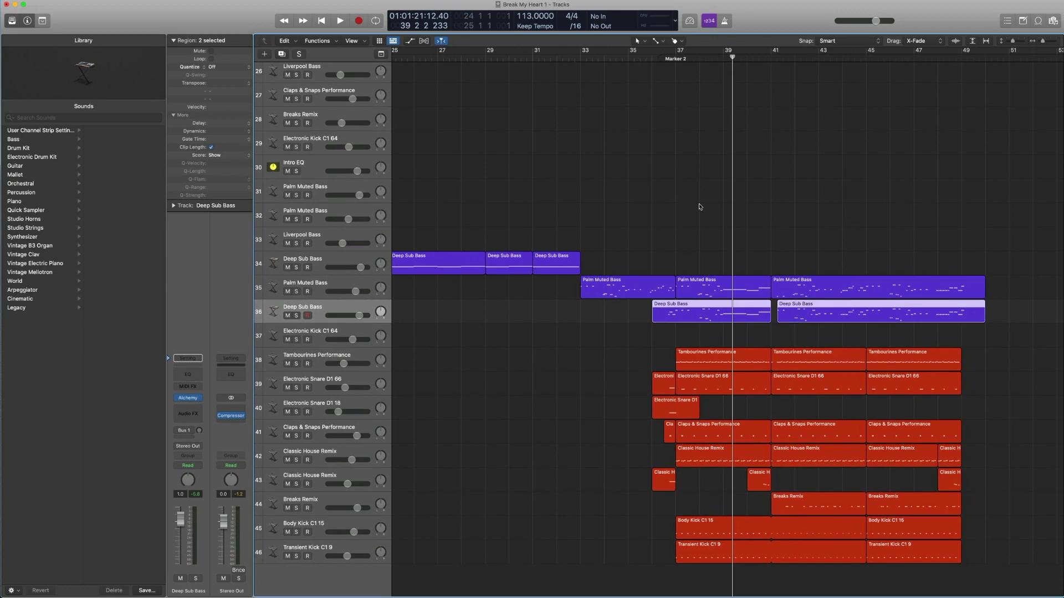
scroll(699, 207, "up", 1)
left_click(330, 262)
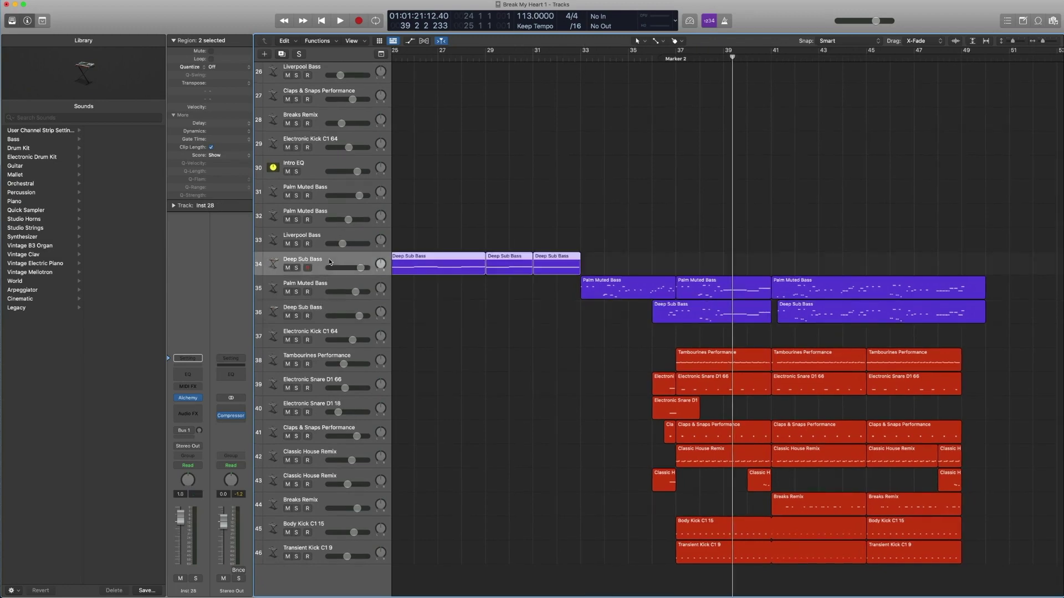
left_click(325, 310)
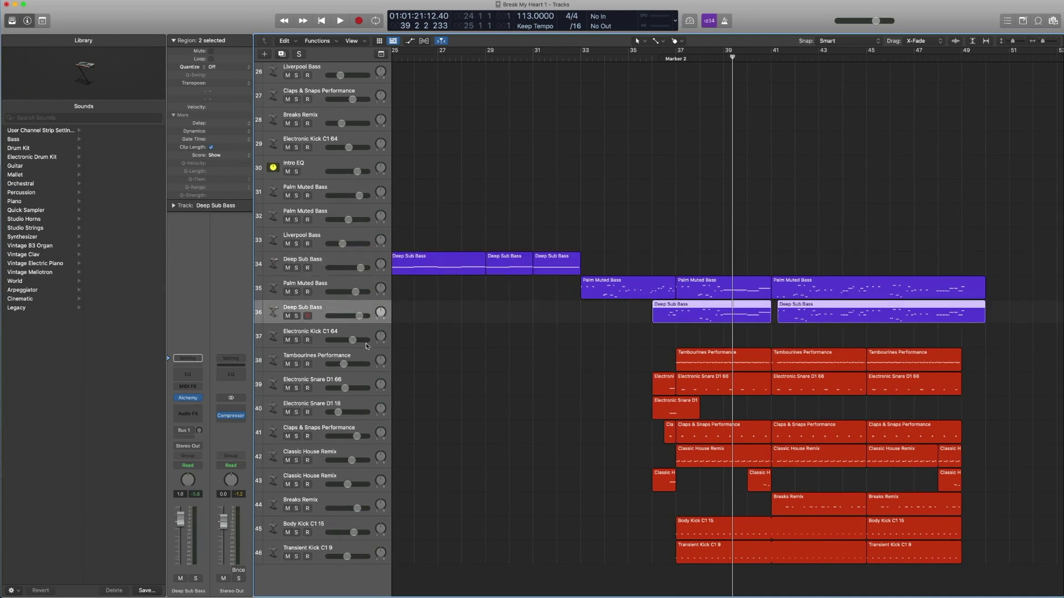
left_click(333, 262)
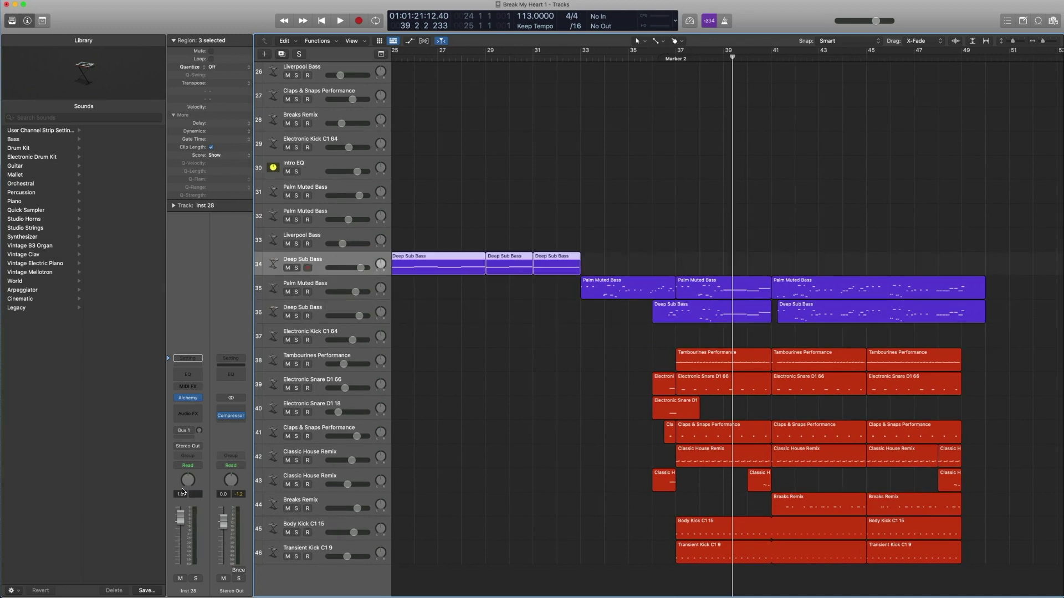
left_click(325, 312)
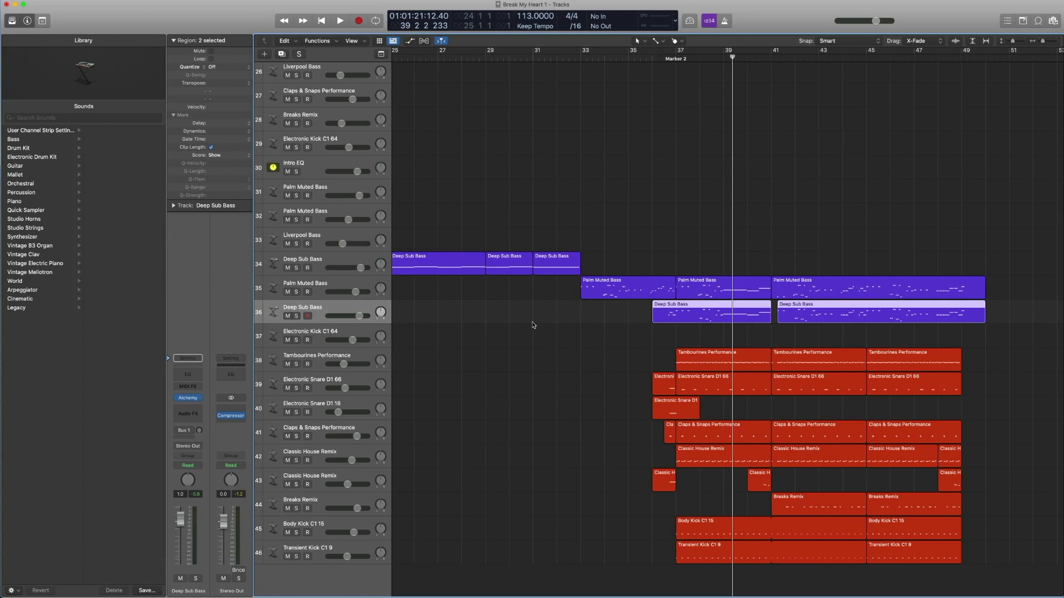
Solo all the drum regions from Tambourines to Transient Kick around bars 36 to 49 and play them from bar 36
scroll(546, 314, "down", 1)
scroll(546, 307, "right", 3)
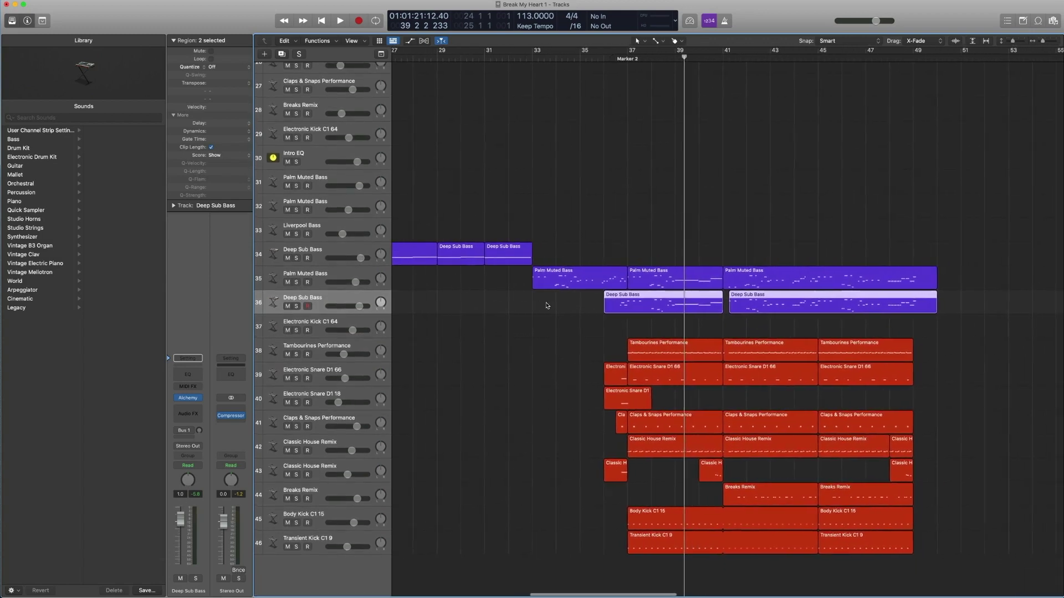
left_click_drag(521, 351, 964, 551)
left_click(611, 58)
key("space")
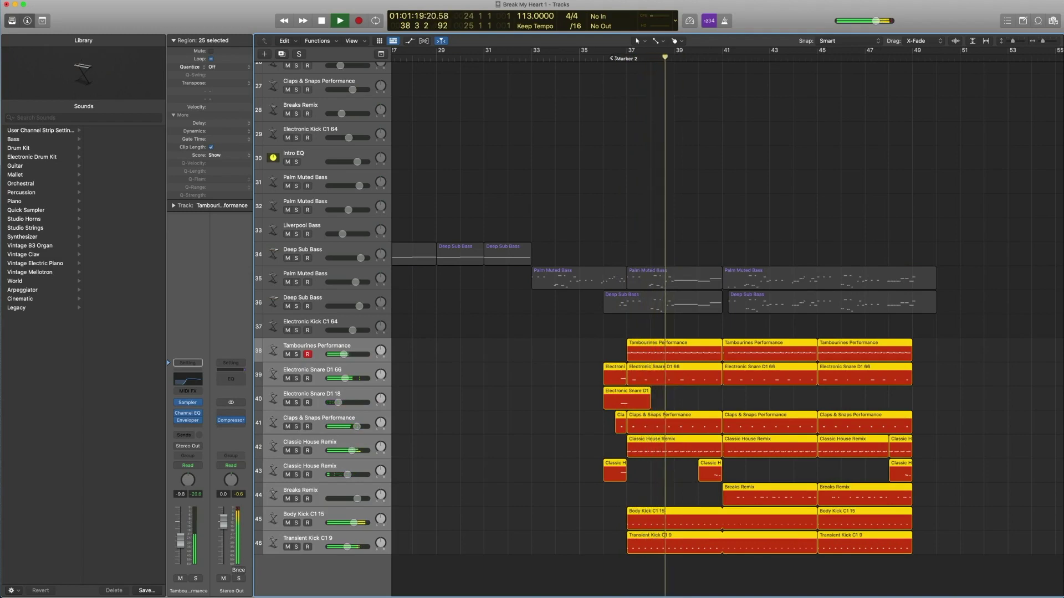
key("space")
Narrow the solo to the regions on tracks 38 to 42, Tambourines to Classic House Remix, and play them from just before bar 37
left_click_drag(545, 433, 960, 459)
left_click_drag(962, 457, 598, 347)
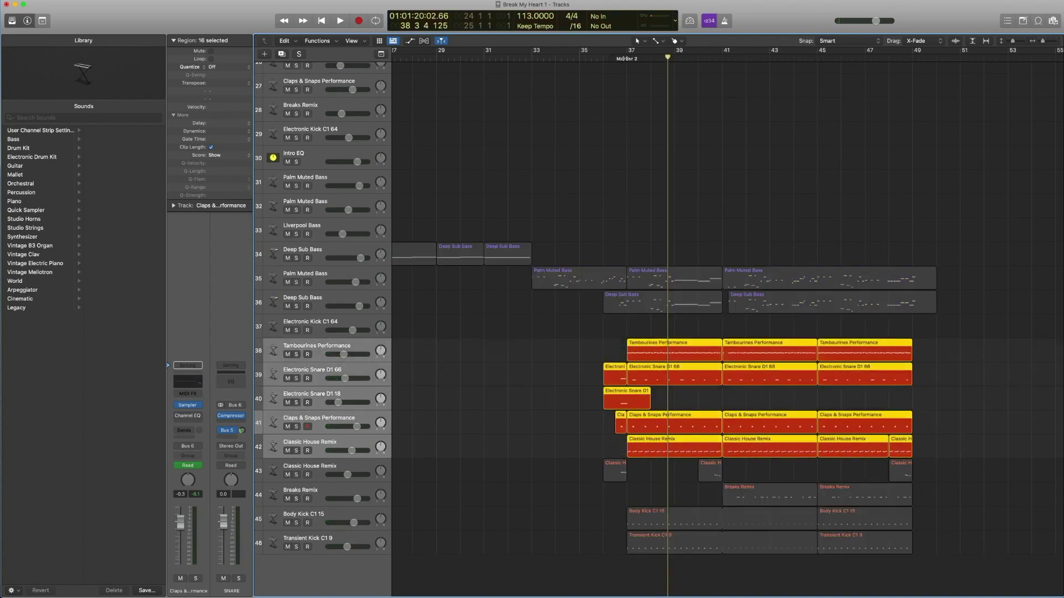
double_click(624, 58)
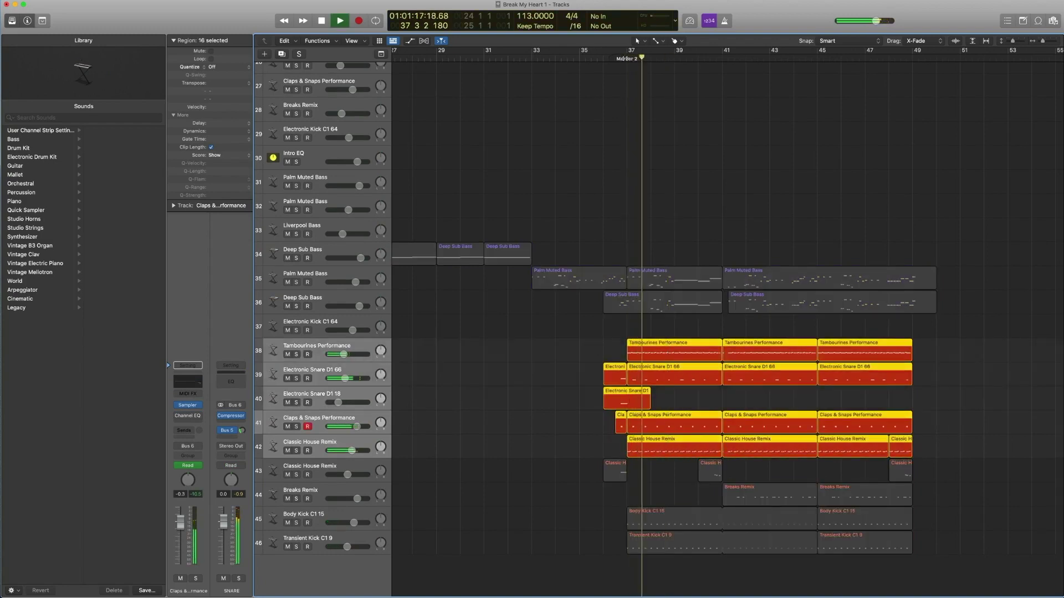
key("space")
Narrow the solo to the Tambourines and both Electronic Snare tracks' regions and play them from just before bar 37
left_click_drag(939, 406, 603, 350)
double_click(623, 57)
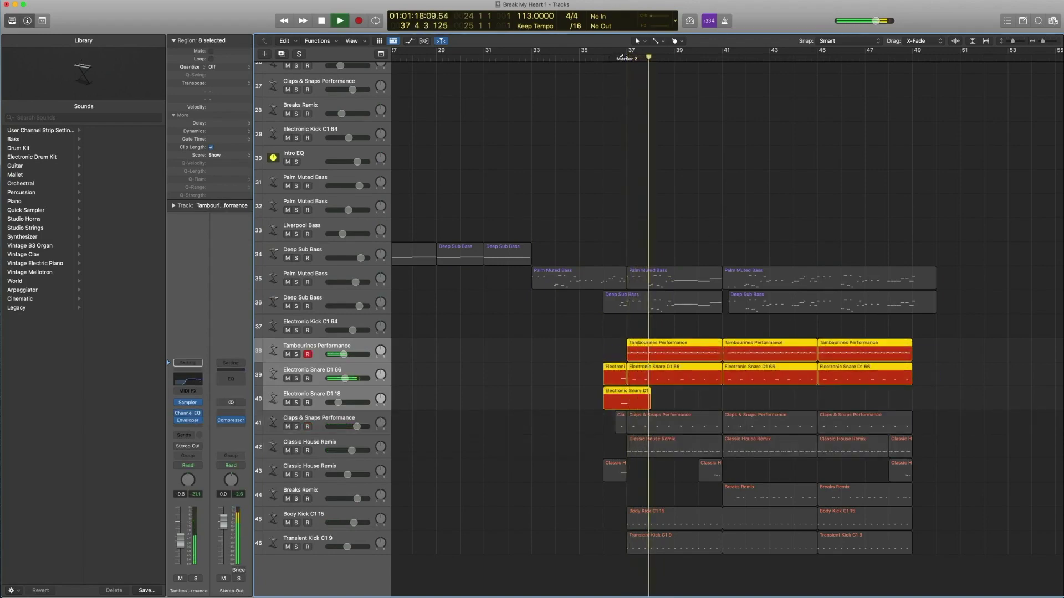
key("space")
Solo only the Electronic Snare D1 66 and Claps & Snaps regions from bar 37 on, play them, and end the solo
left_click_drag(942, 428, 679, 380)
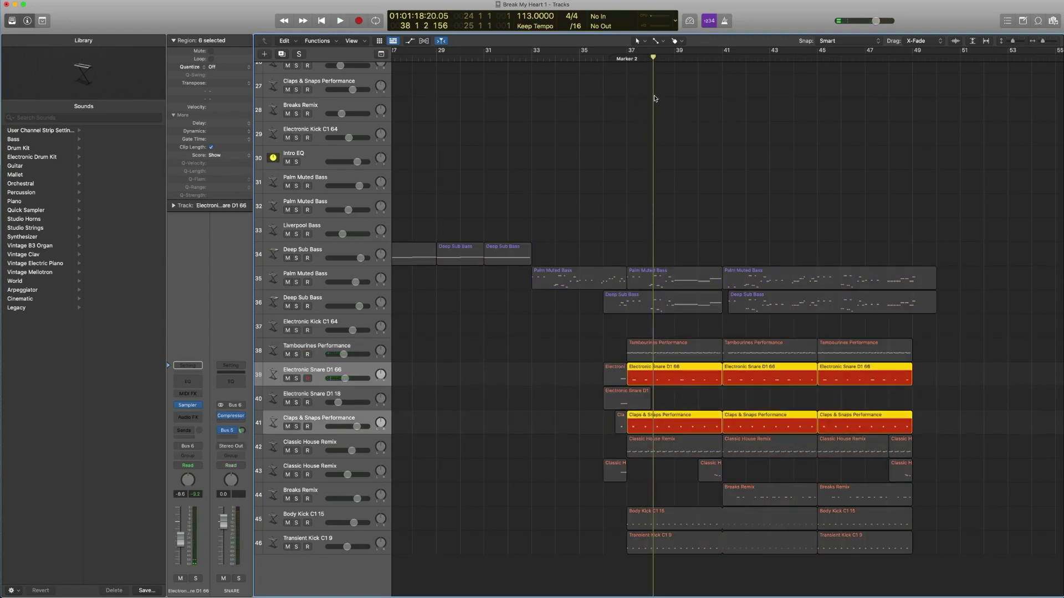
double_click(624, 57)
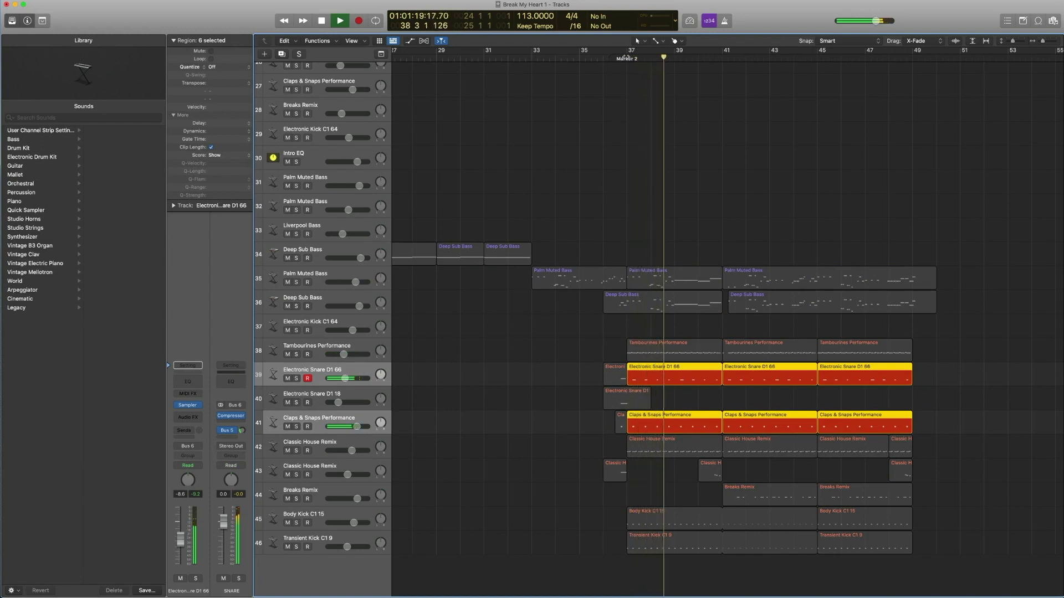
key("space")
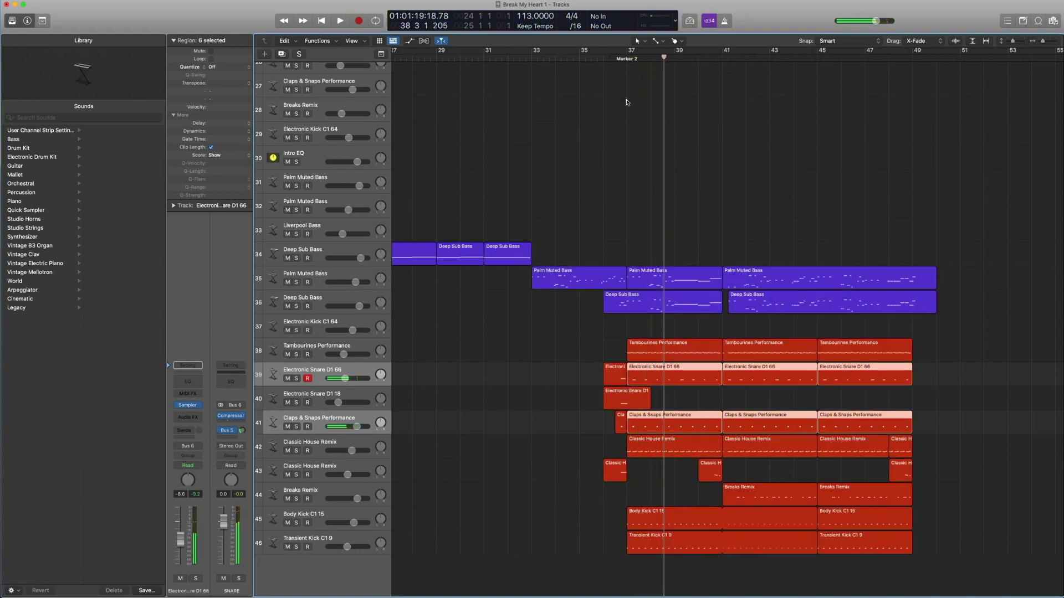
Solo the first Classic House Remix region on track 43, play it from bar 36, and end the solo
left_click(333, 471)
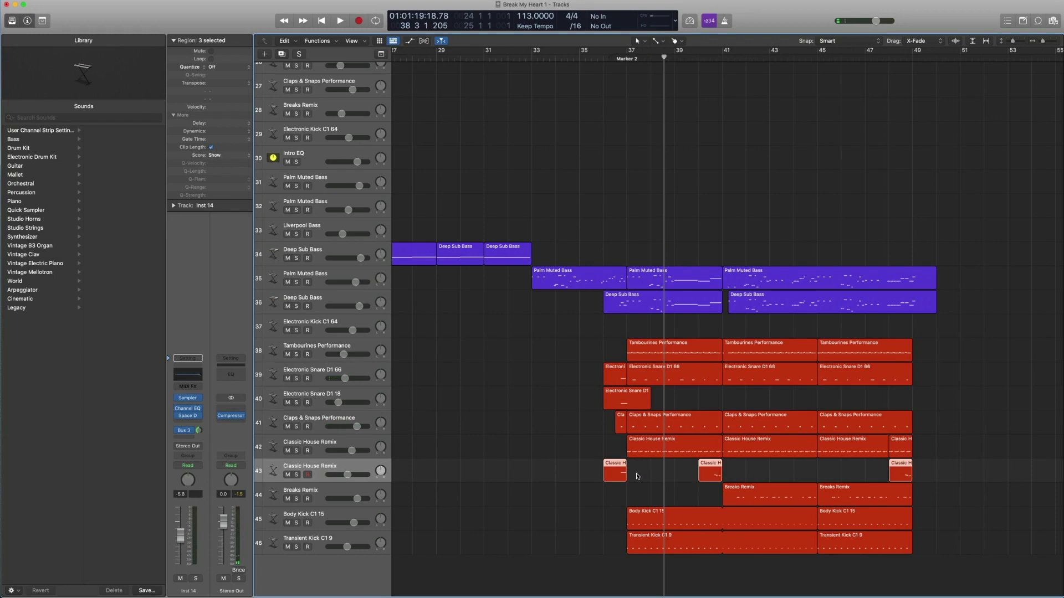
key("Left")
key("ctrl+s")
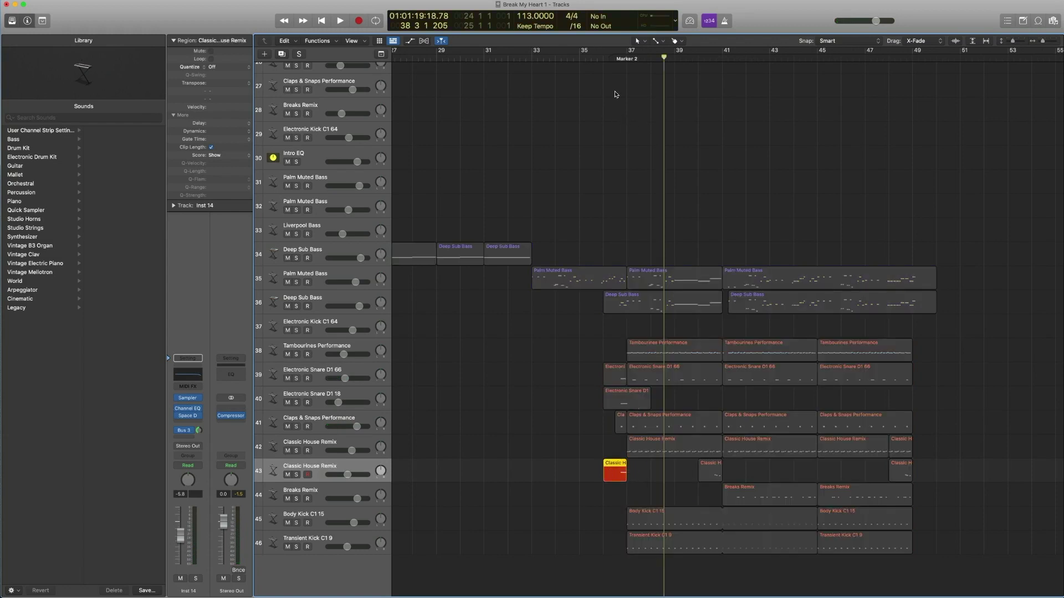
left_click(612, 56)
key("space")
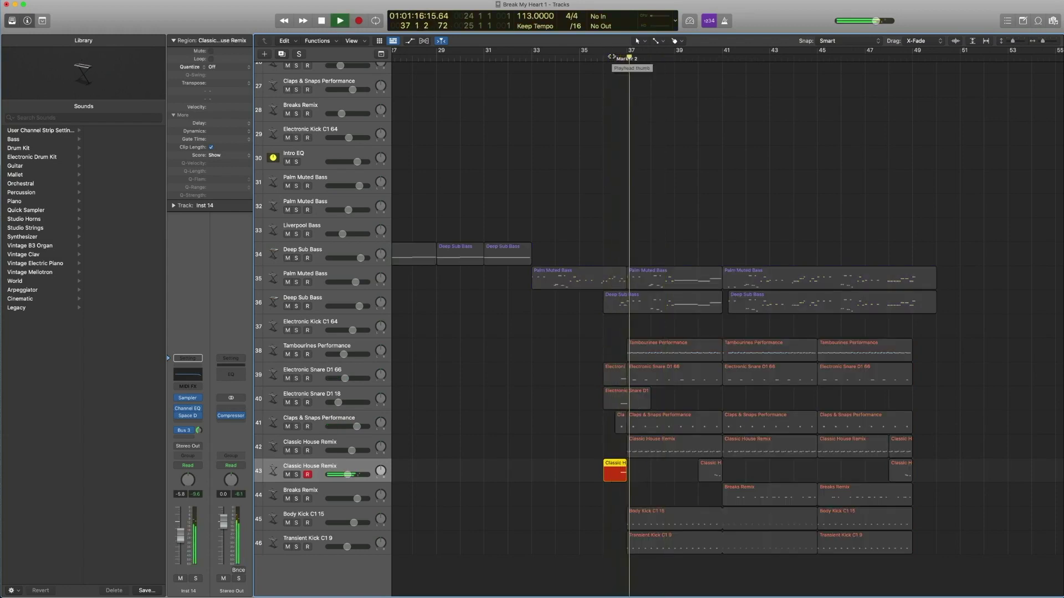
key("space")
key("ctrl+s")
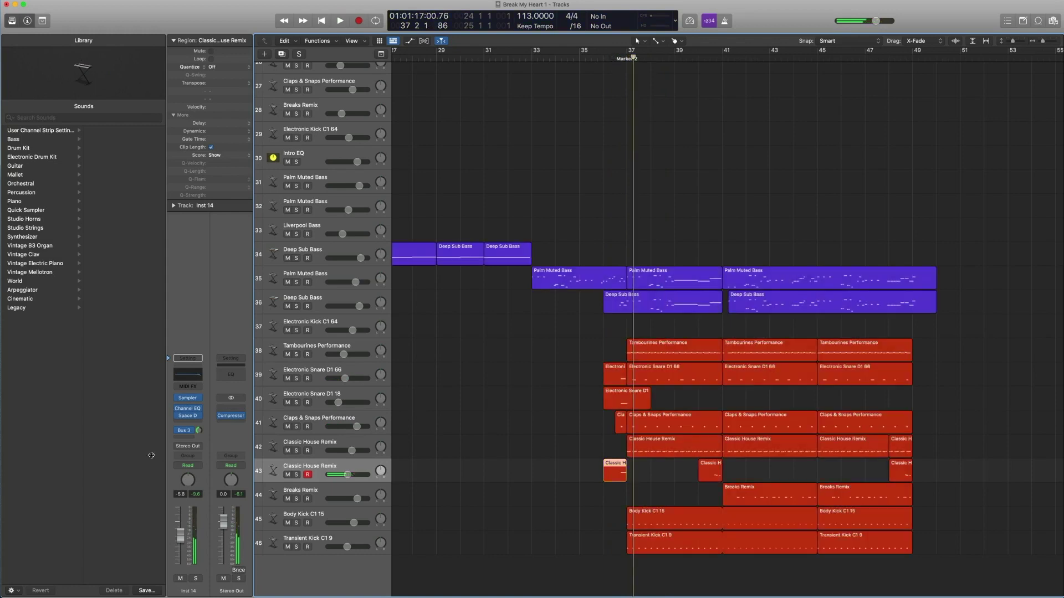
Open Space Designer on Classic House Remix track 43 and browse its presets to the gated reverbs under Medium Spaces
left_click(188, 418)
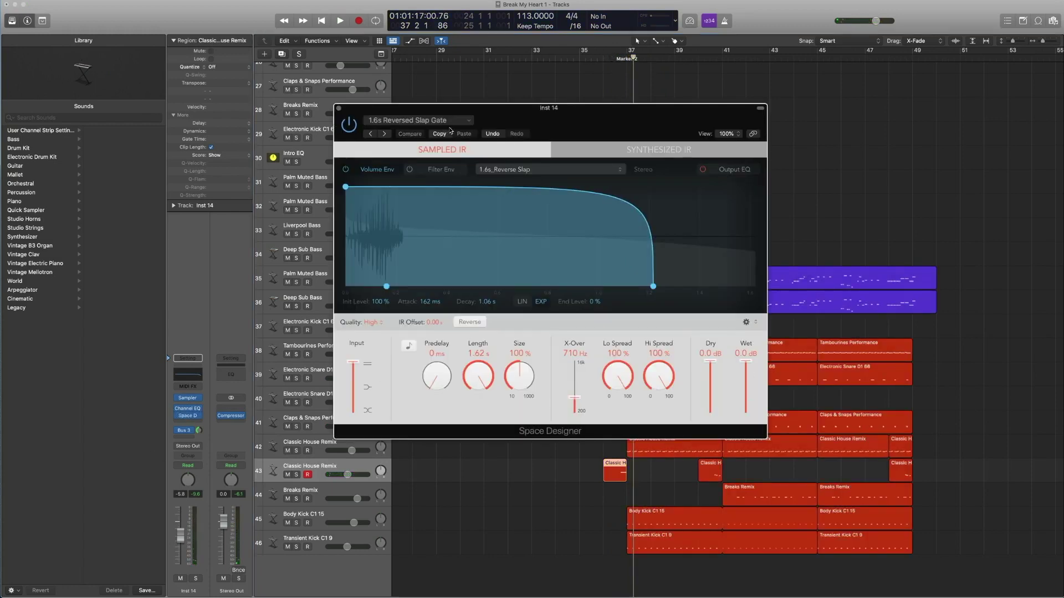
left_click(464, 120)
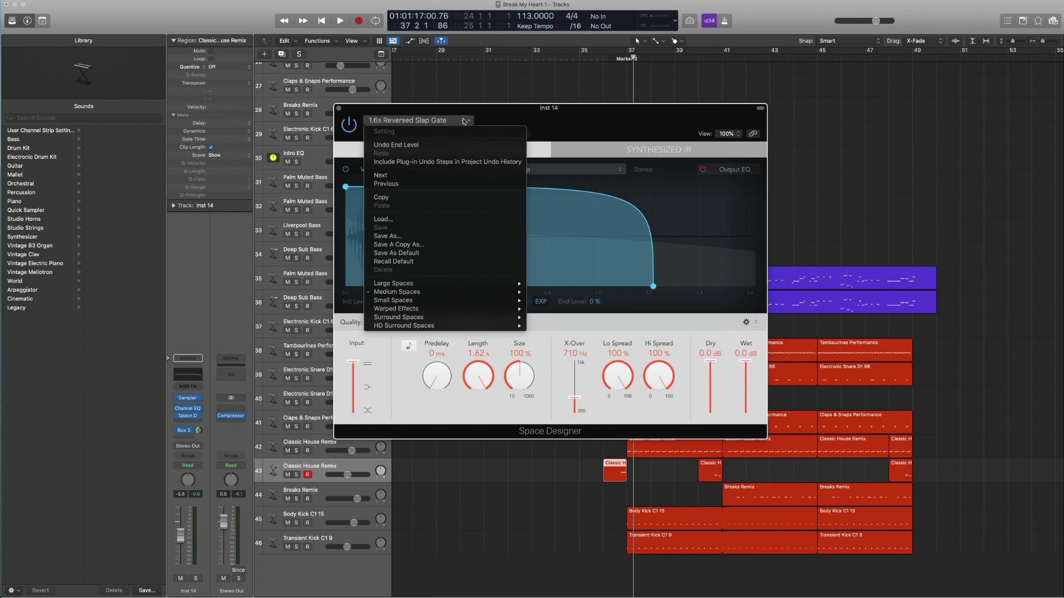
left_click(466, 121)
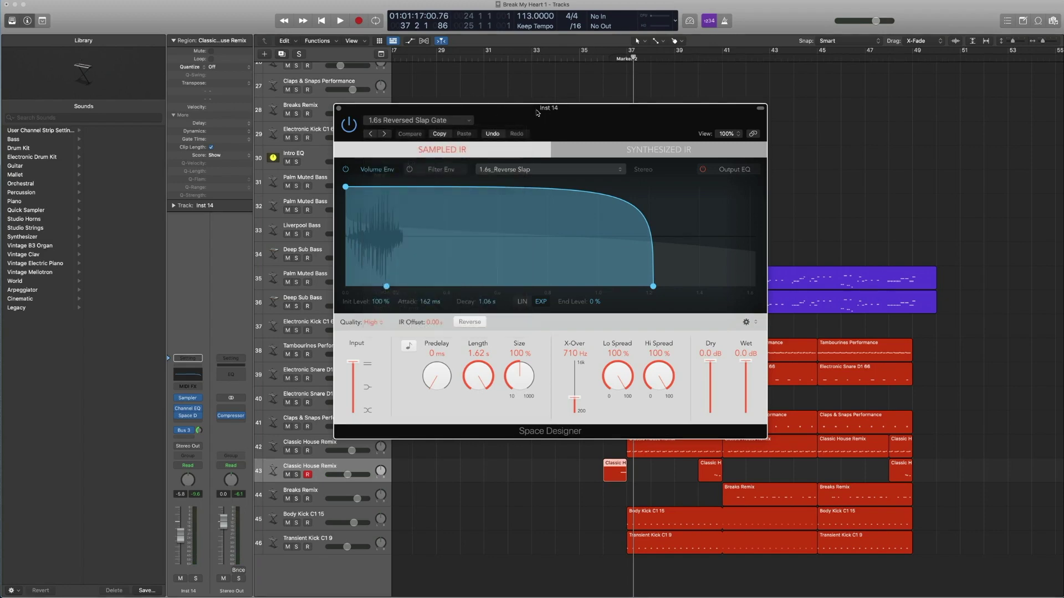
left_click(471, 120)
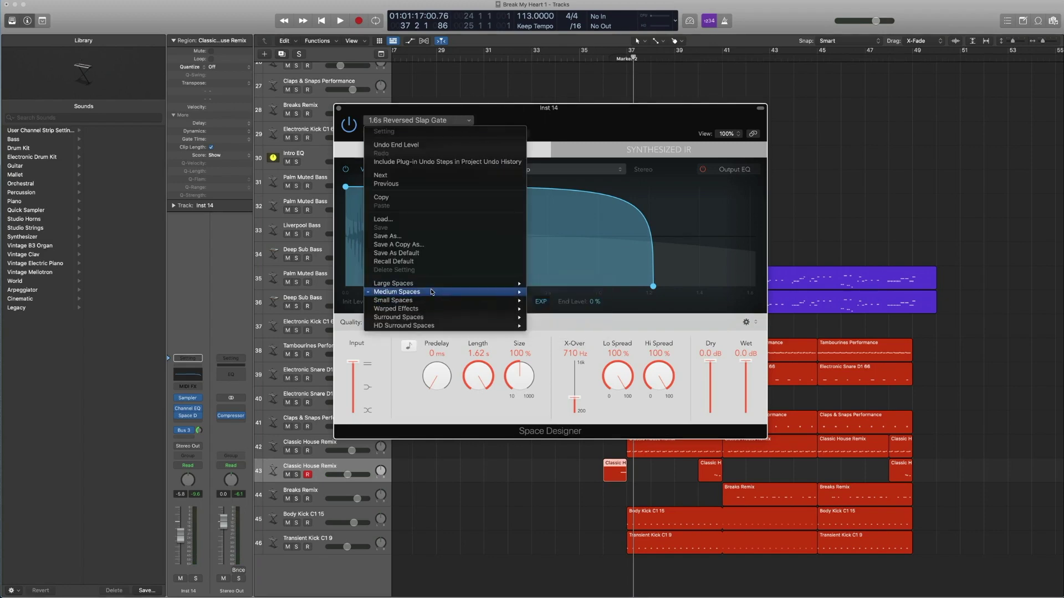
mouse_move(449, 292)
mouse_move(551, 320)
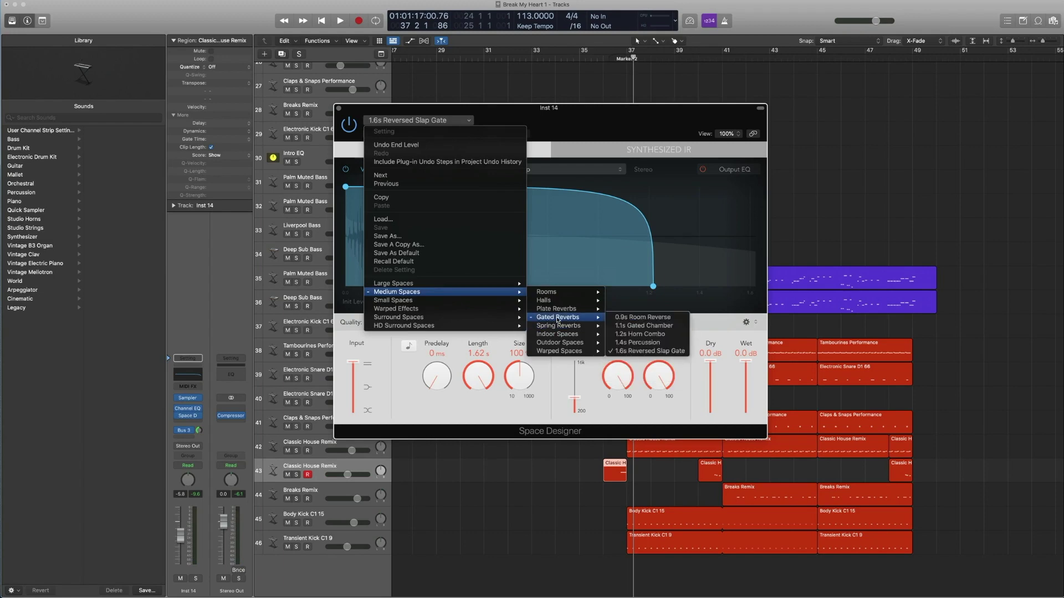
Choose the 1.6s Reversed Slap Gate preset for Classic House Remix track 43 and close Space Designer
left_click(648, 351)
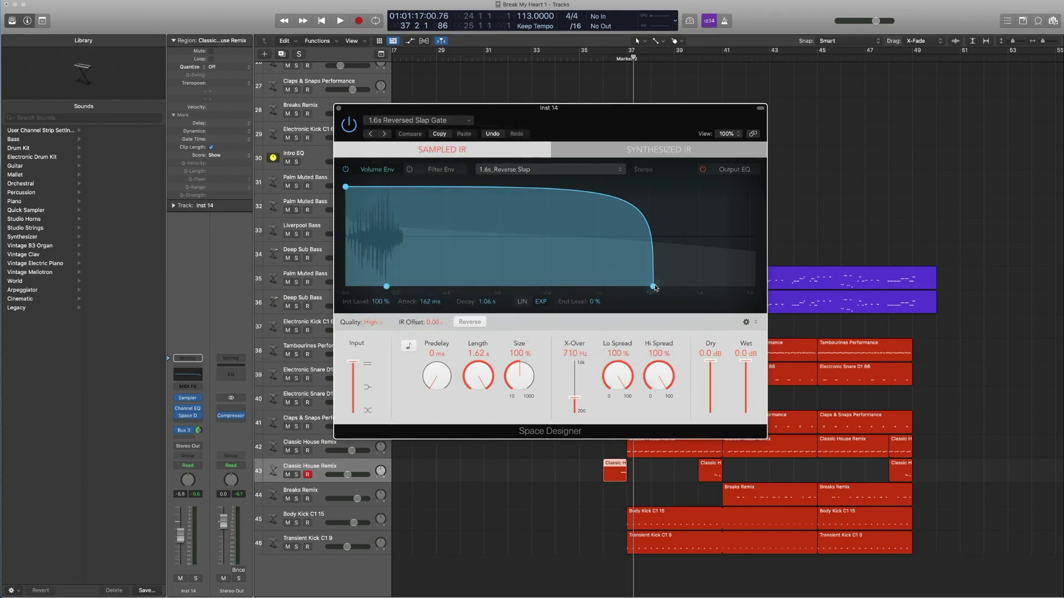
left_click(339, 109)
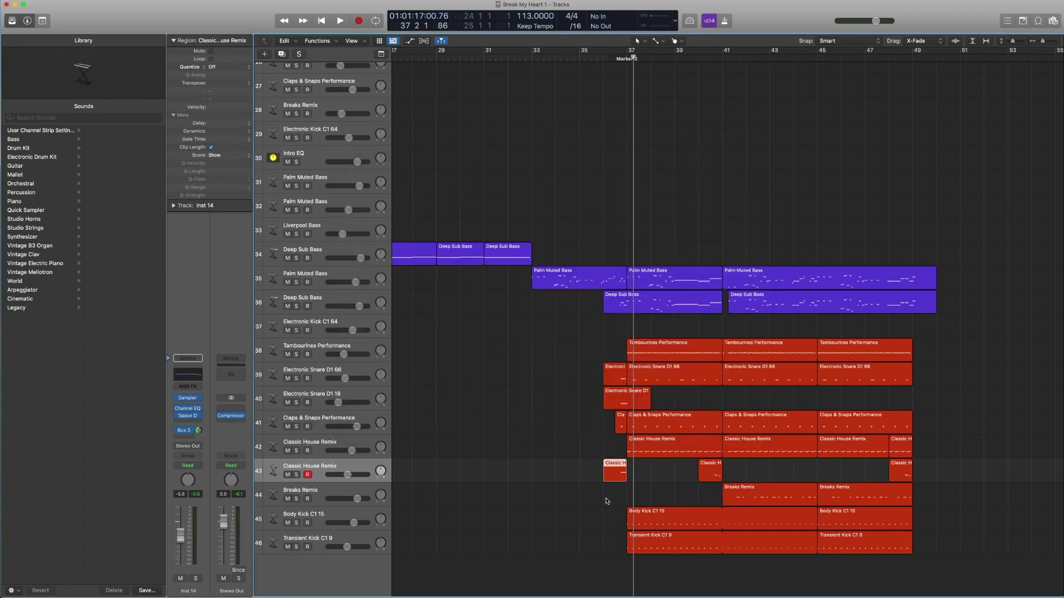
Solo the snare, claps and Classic House Remix regions around bars 36–37, play them from bar 36, and replay the passage without the solo
left_click_drag(613, 499, 665, 368)
left_click(608, 56)
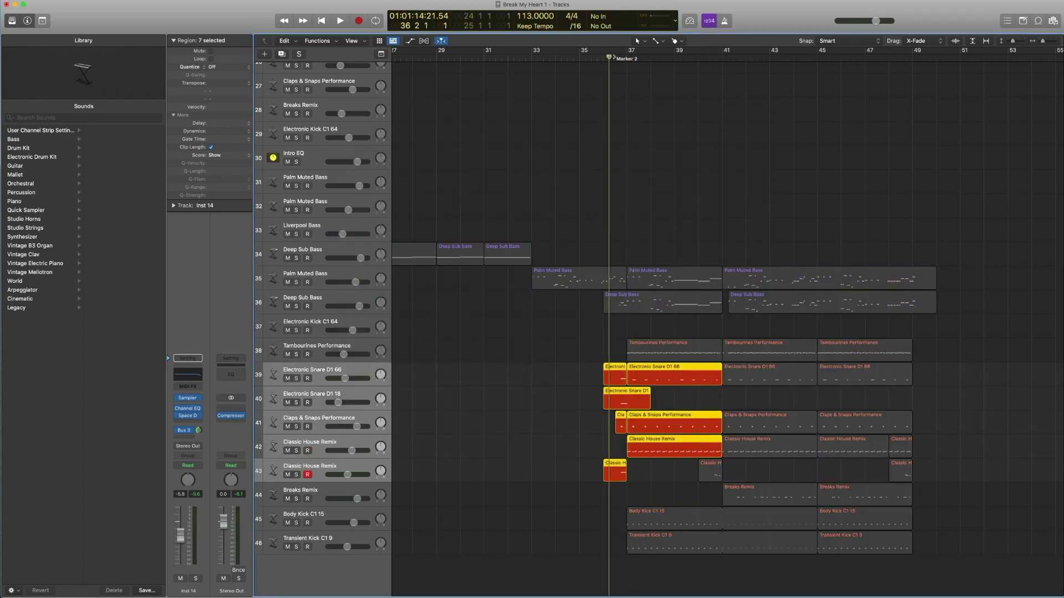
key("space")
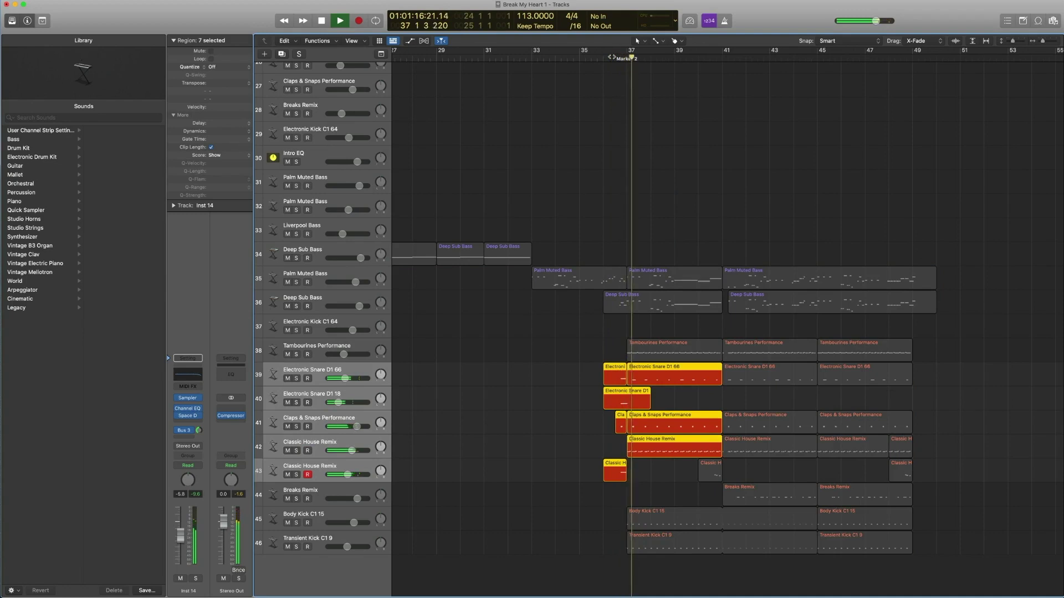
key("ctrl+s")
left_click(612, 57)
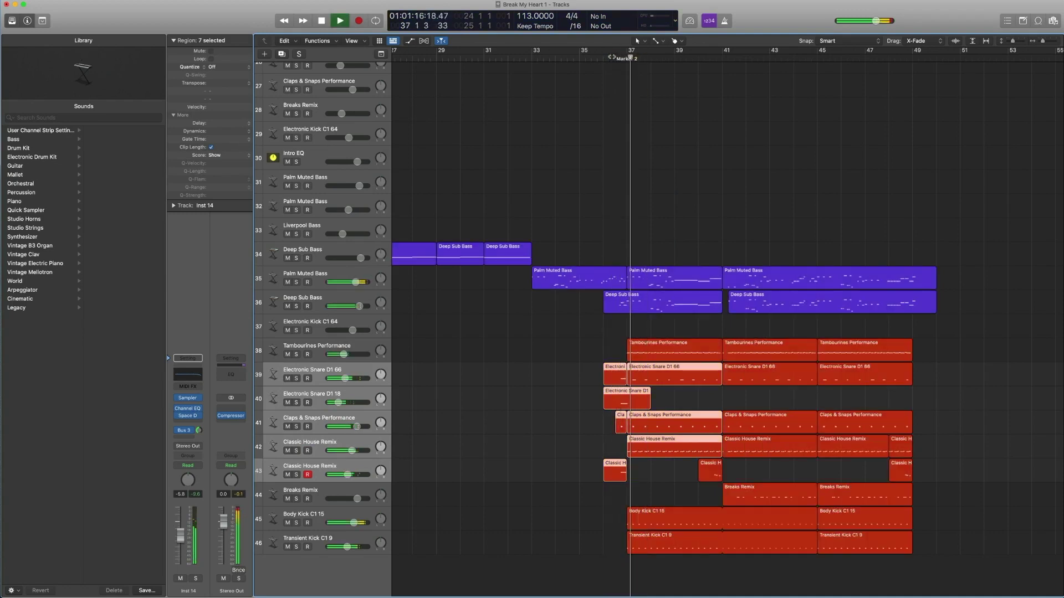
key("space")
Mute the Vocals region on track 1
scroll(657, 149, "up", 20)
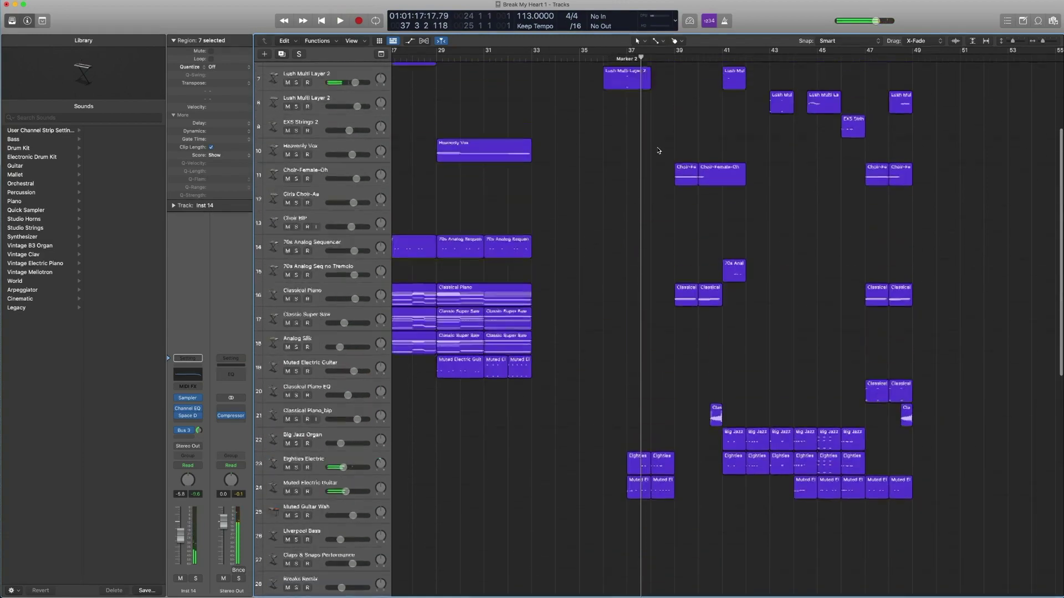
scroll(658, 150, "down", 2)
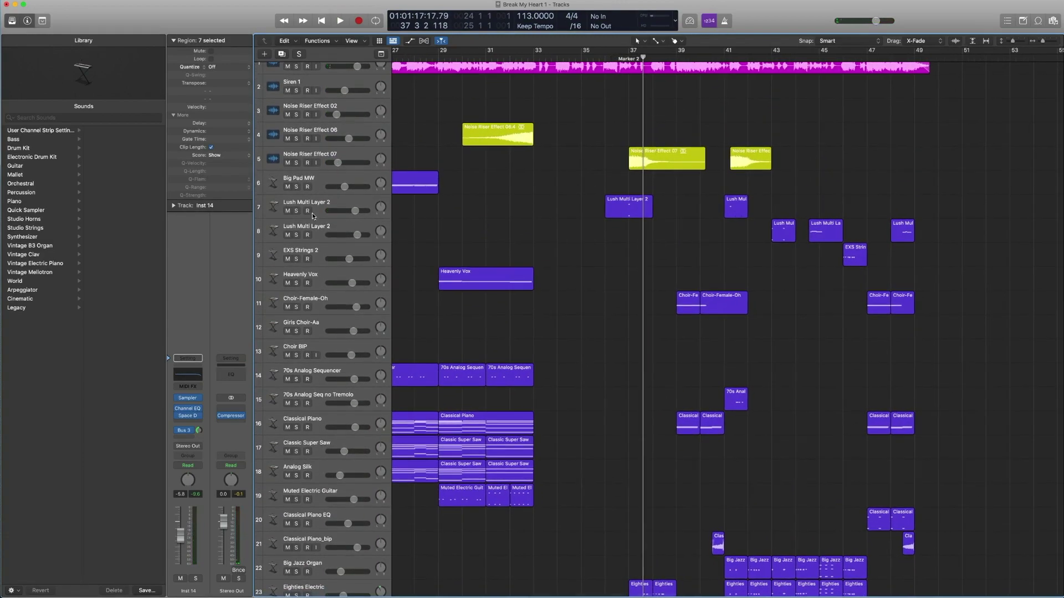
left_click(314, 198)
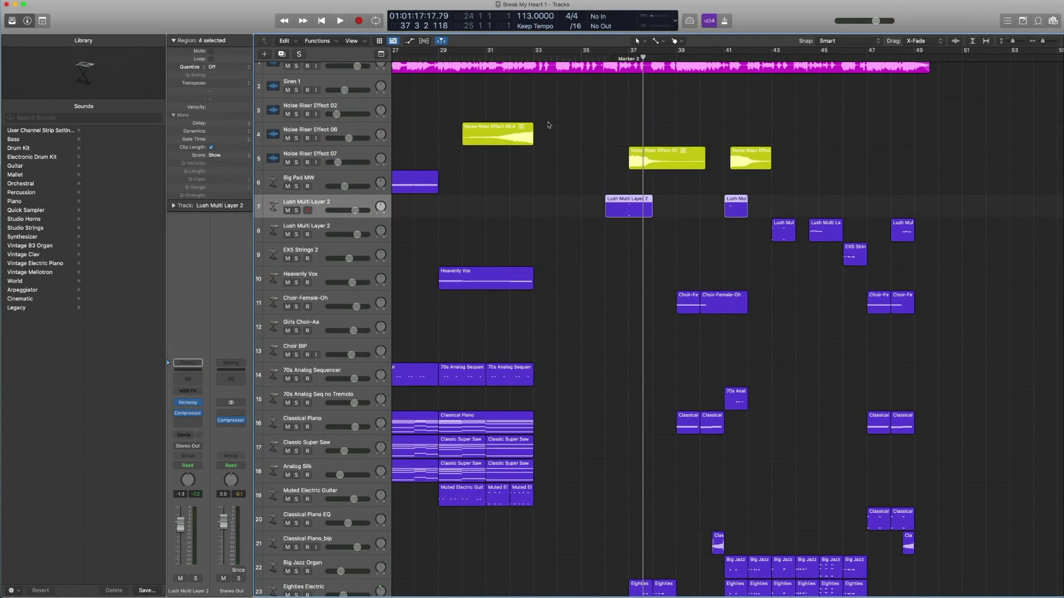
left_click(602, 69)
scroll(610, 72, "up", 2)
key("ctrl+m")
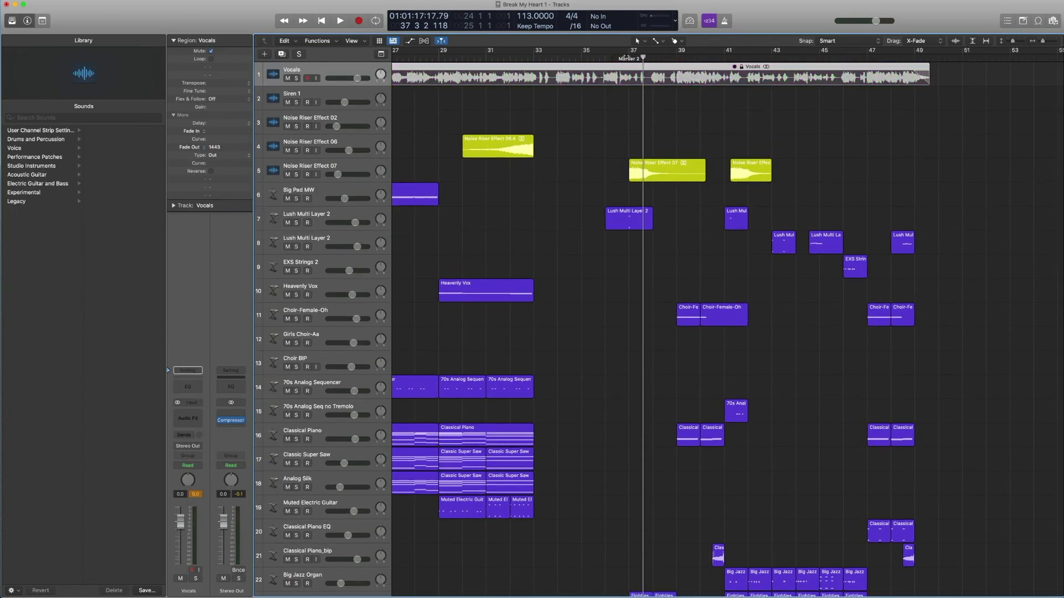
Play the arrangement without vocals from just before bar 37 and again from about bar 41, and stop playback
left_click(627, 57)
key("space")
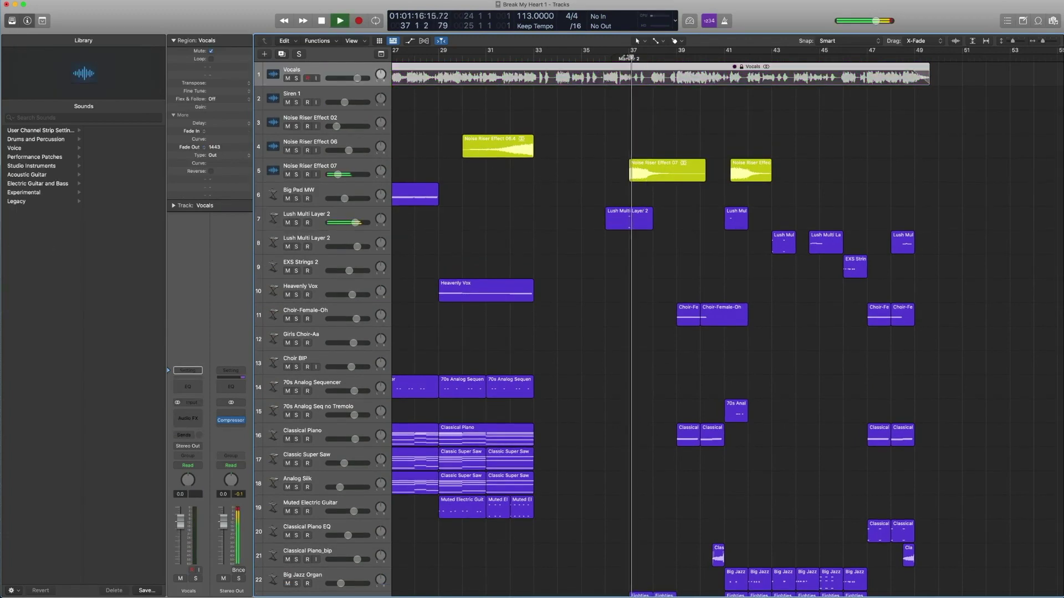
left_click(726, 56)
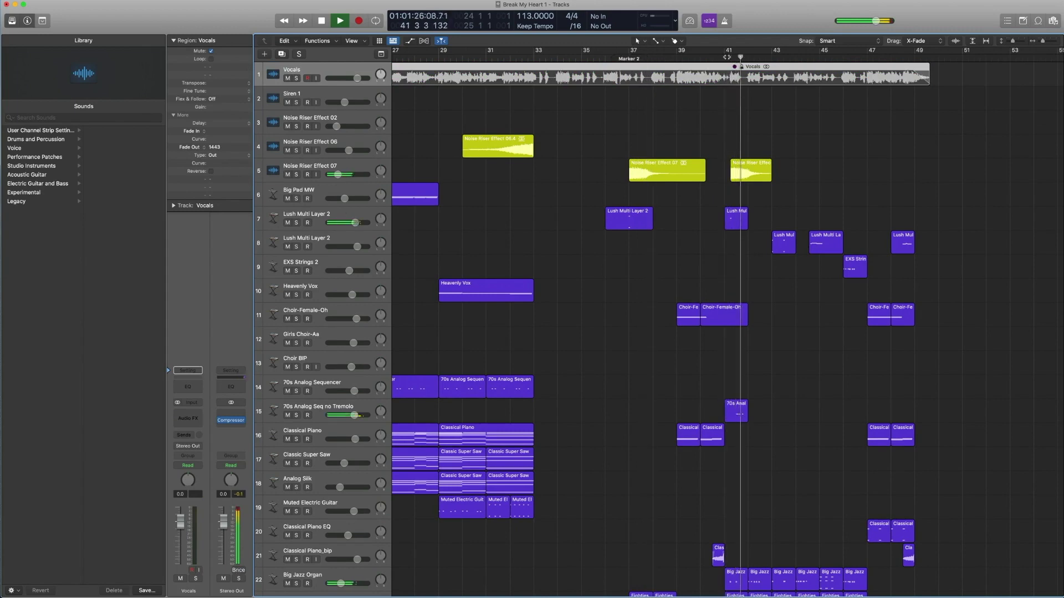
key("space")
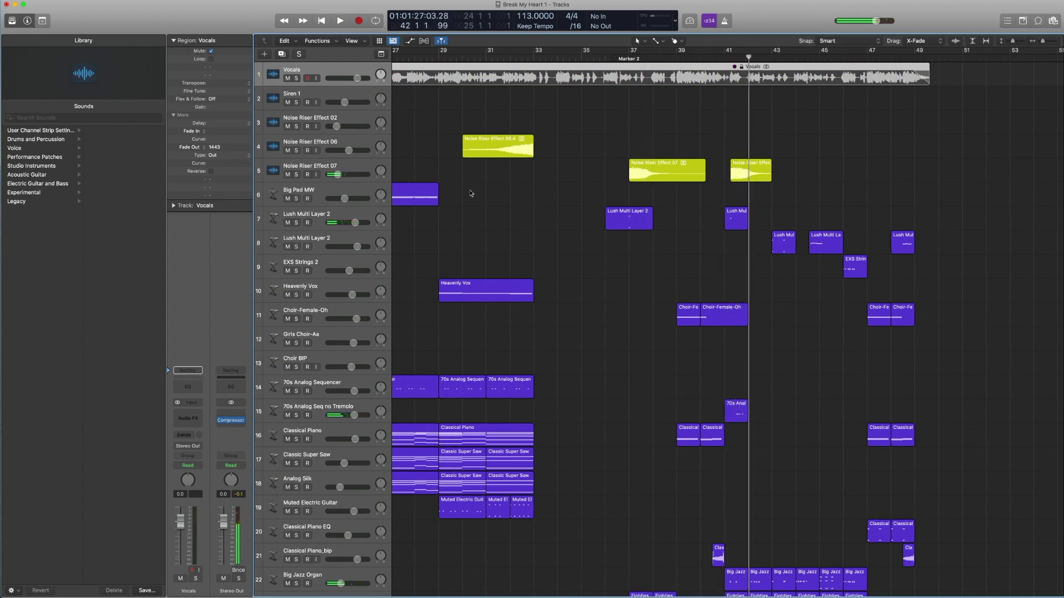
Open Alchemy on Lush Multi Layer 2 track 7, view its patch in the preset browser, and close the plug-in
left_click(342, 211)
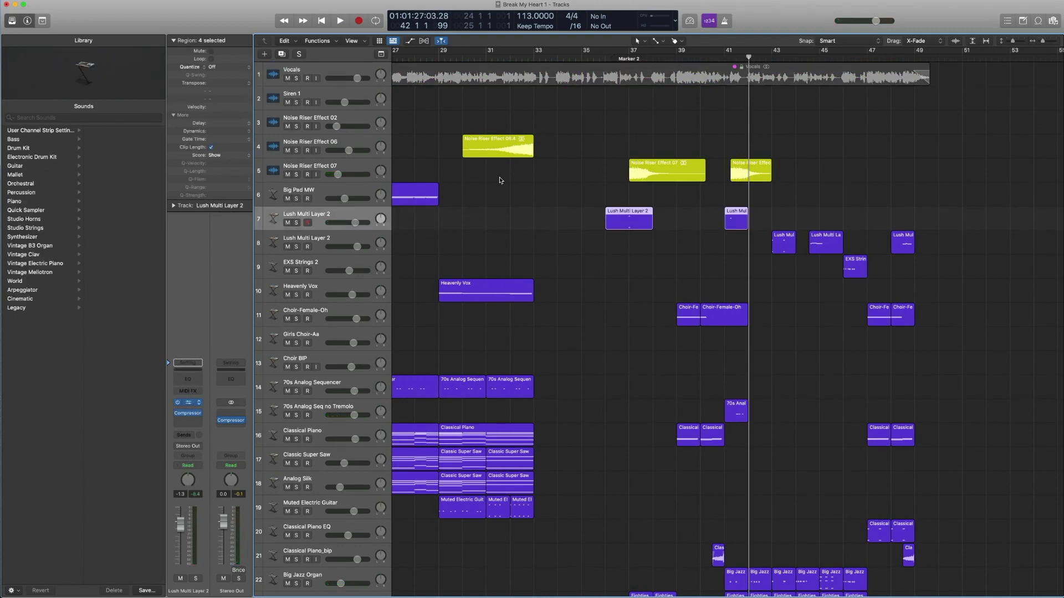
key("v")
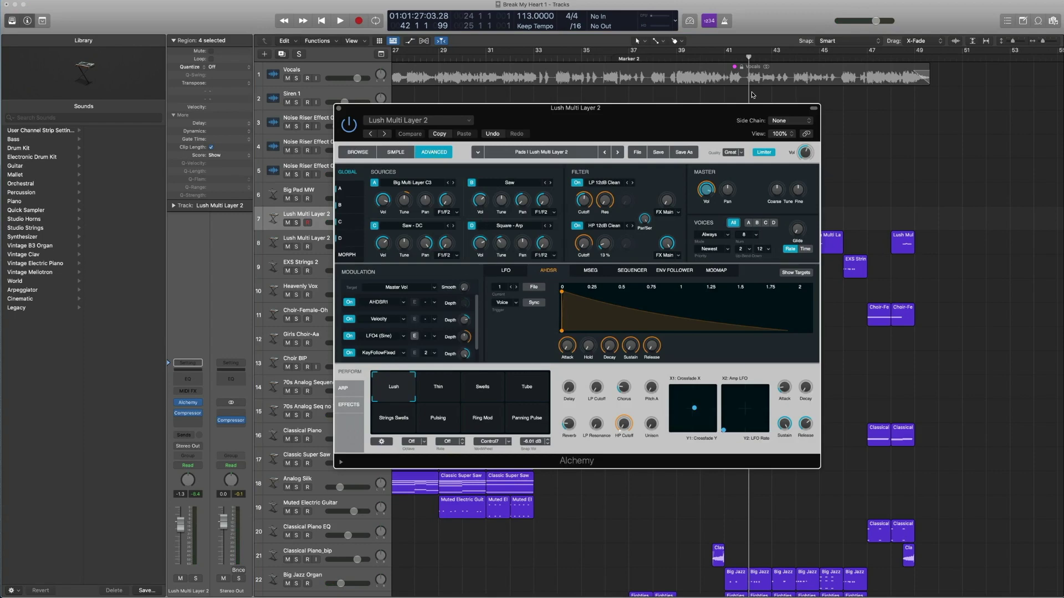
left_click(358, 153)
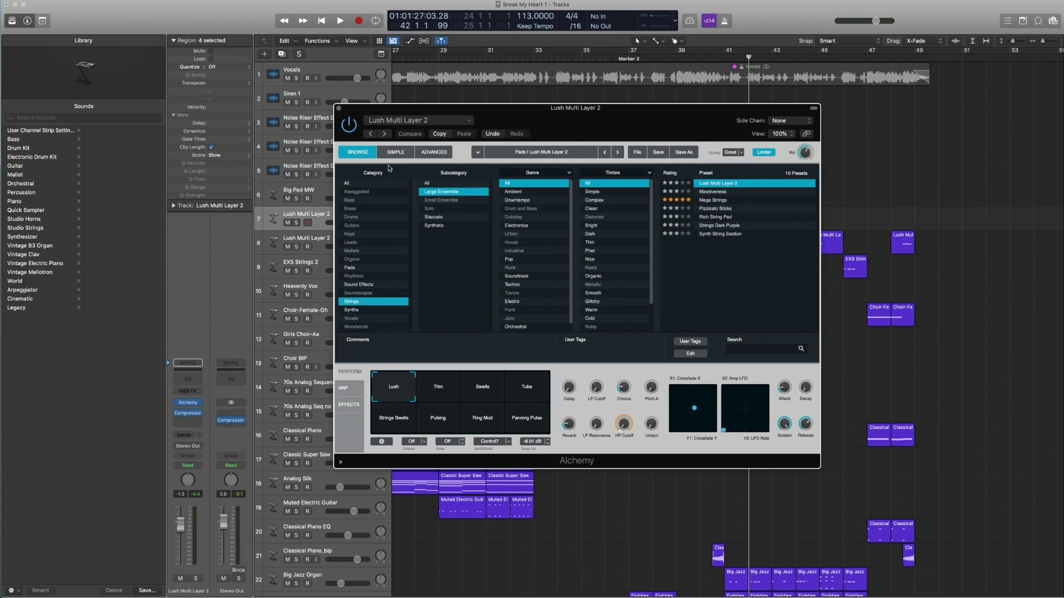
left_click(339, 109)
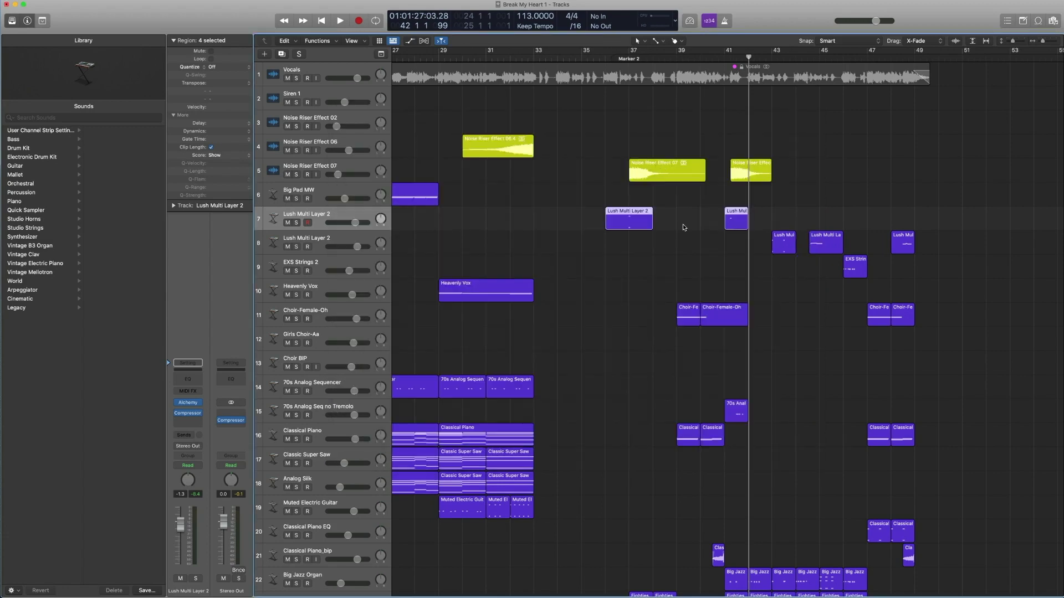
Open the first Lush Multi Layer 2 region on track 7 in the Piano Roll, select its two notes, and close the editor
double_click(637, 220)
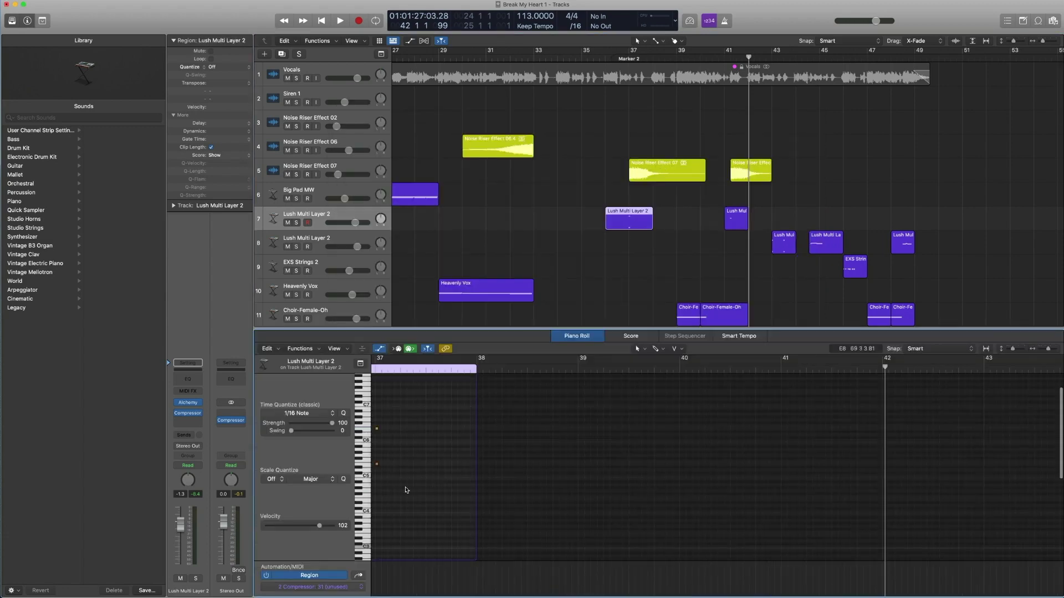
left_click_drag(406, 490, 377, 417)
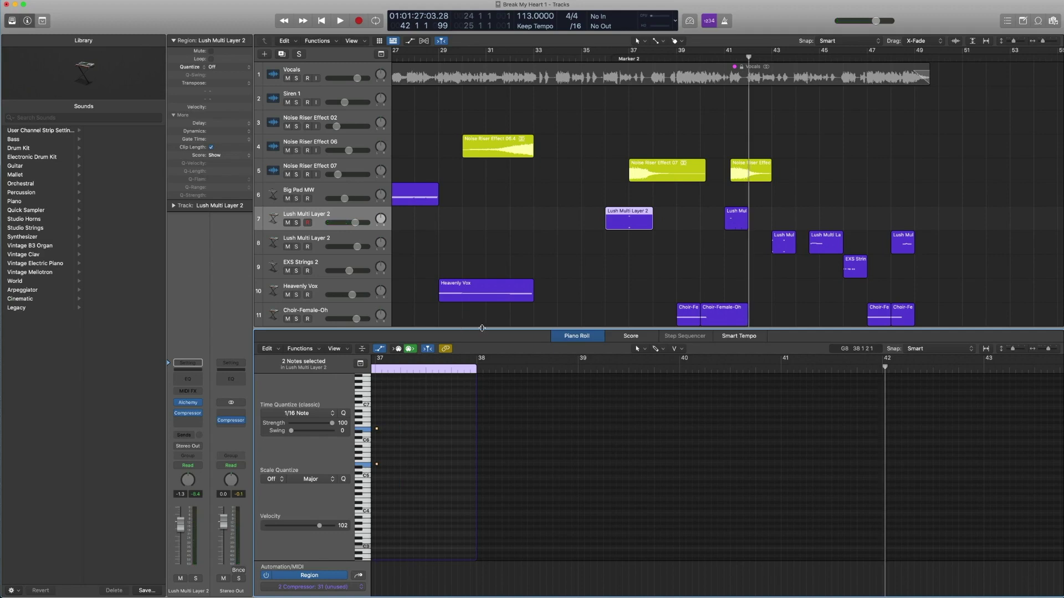
key("p")
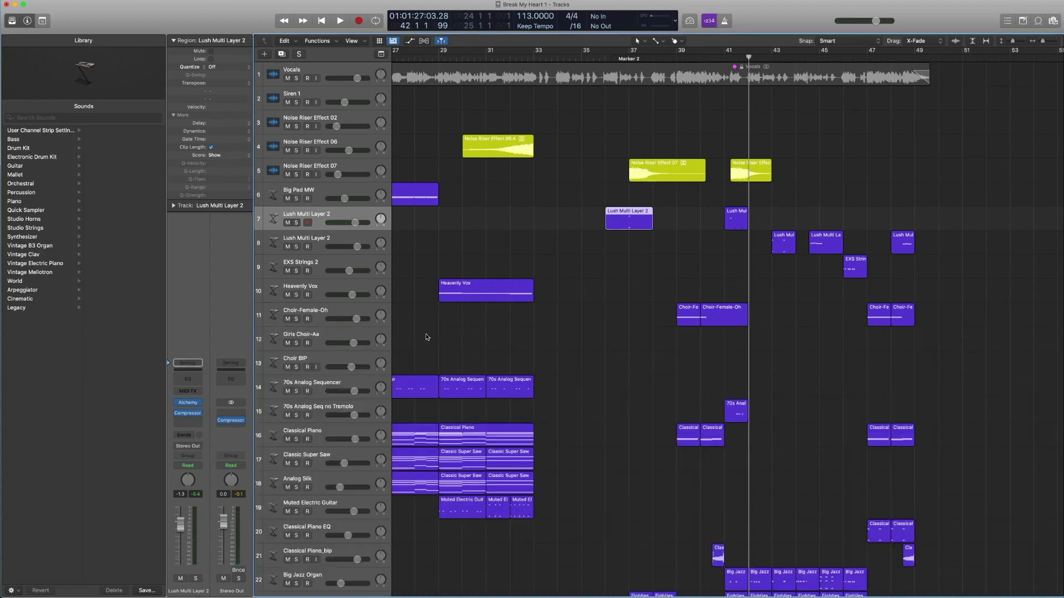
Open the Compressor on Lush Multi Layer 2 track 7 and move its window clear of the regions
left_click(191, 416)
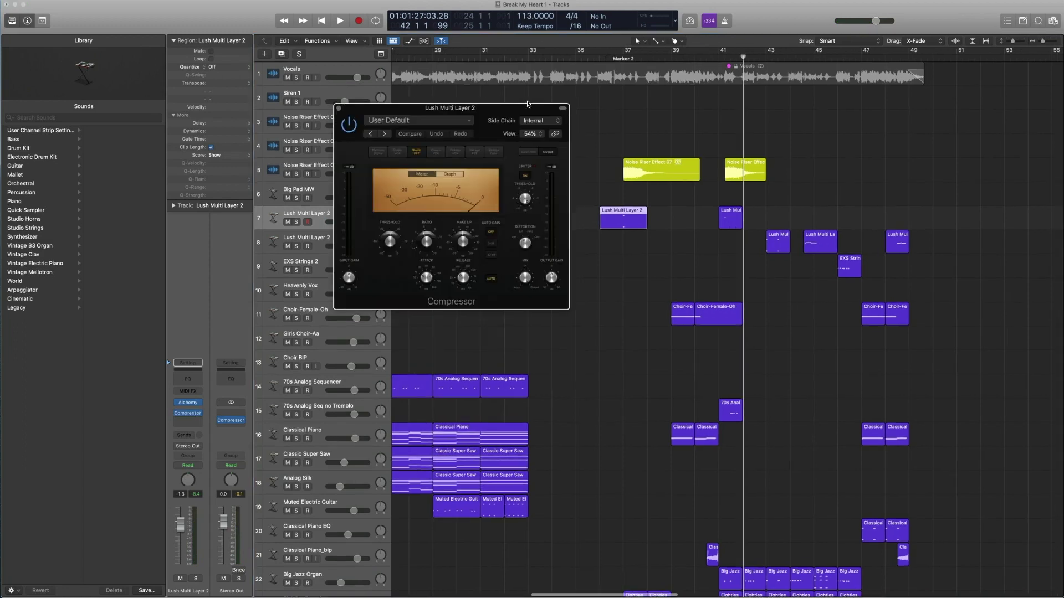
left_click_drag(477, 110, 301, 98)
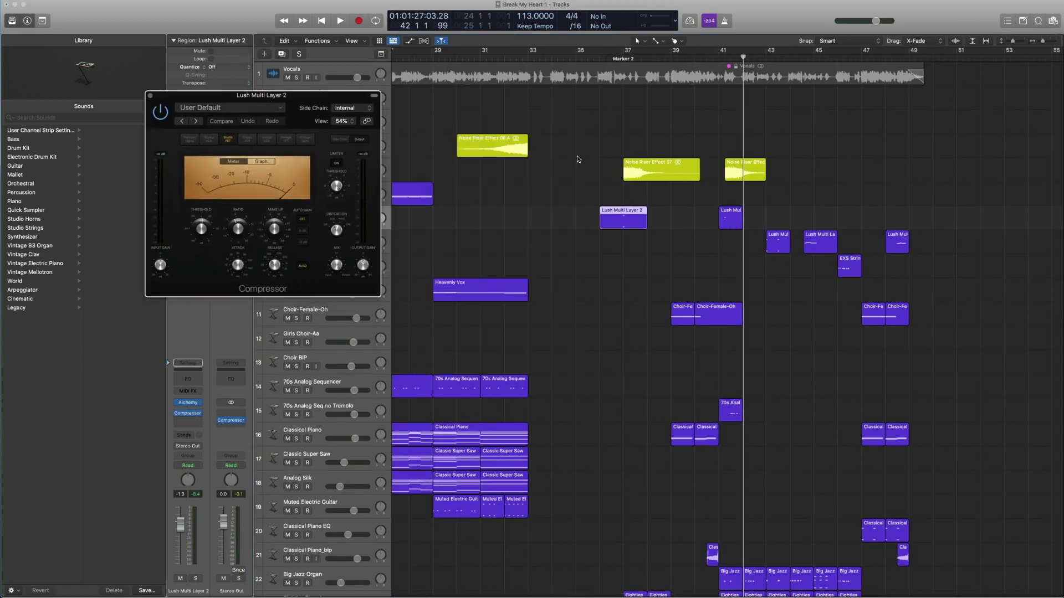
Solo the middle Lush Multi Layer 2 region on track 8, play it from just before bar 45, and replay the passage without the solo
left_click(820, 244)
key("ctrl+s")
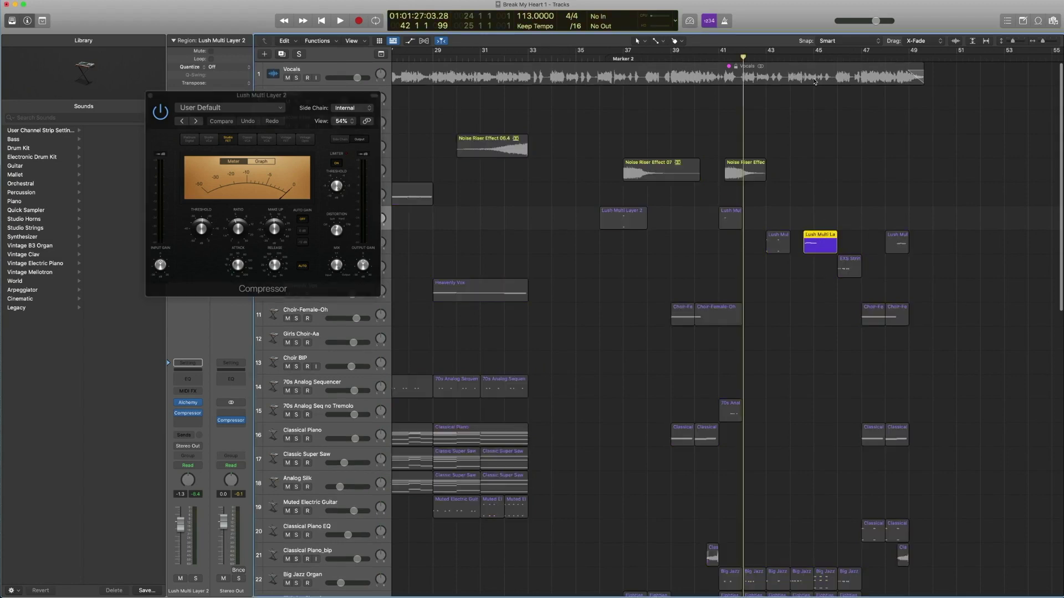
left_click(802, 58)
key("space")
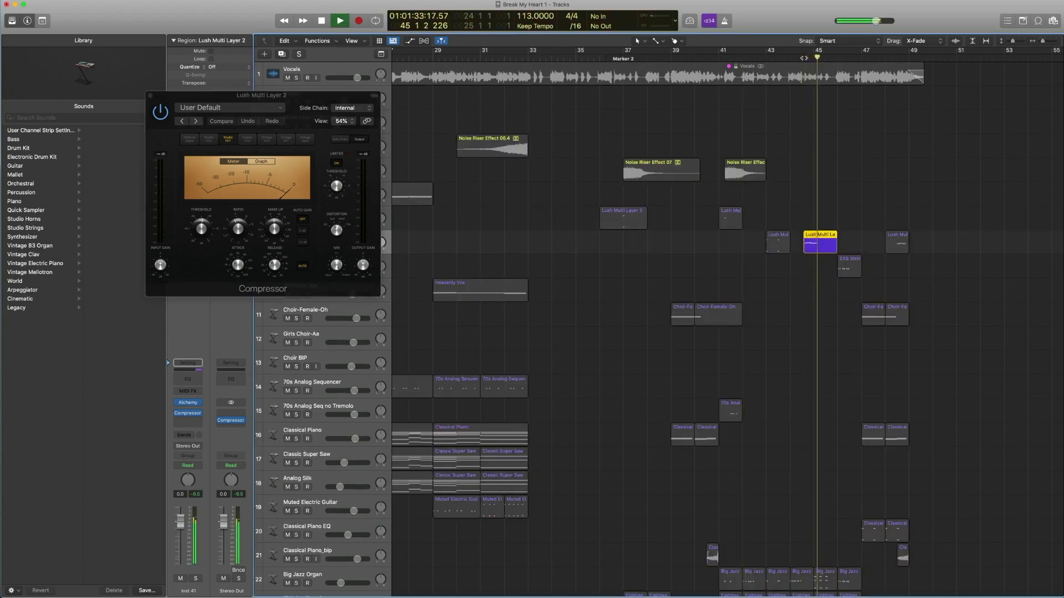
key("ctrl+s")
key("space")
key("space")
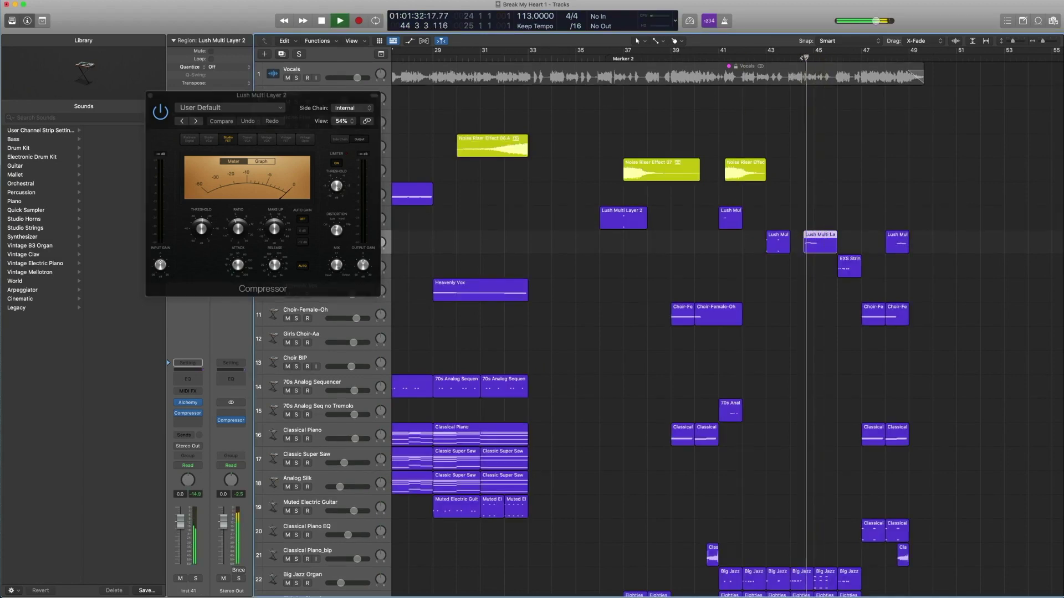
key("space")
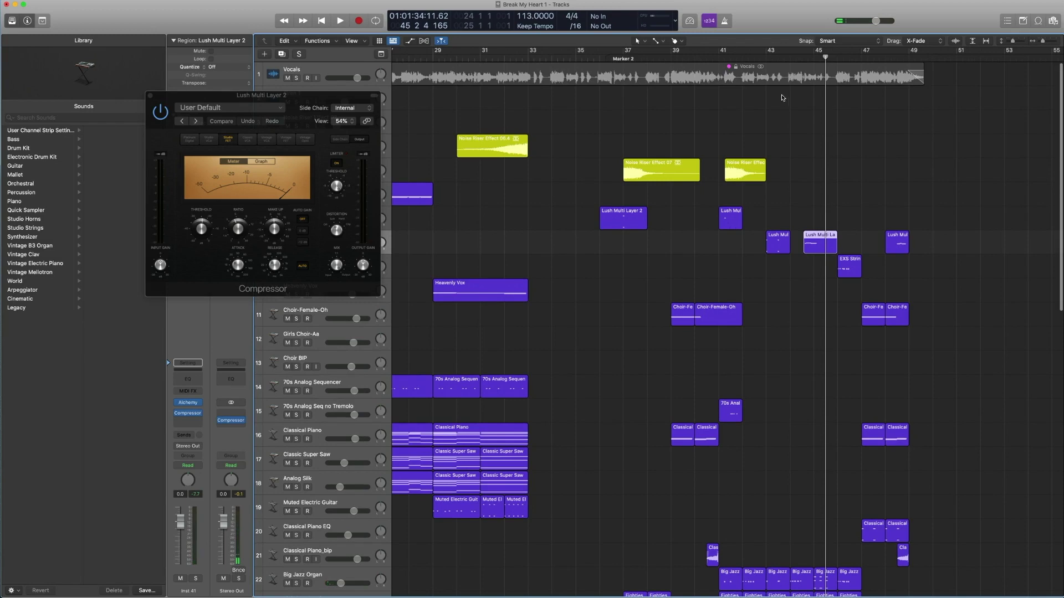
Move the Compressor window off the track headers, select Lush Multi Layer 2 track 7, review the compressor settings, and close it
left_click_drag(182, 95, 548, 262)
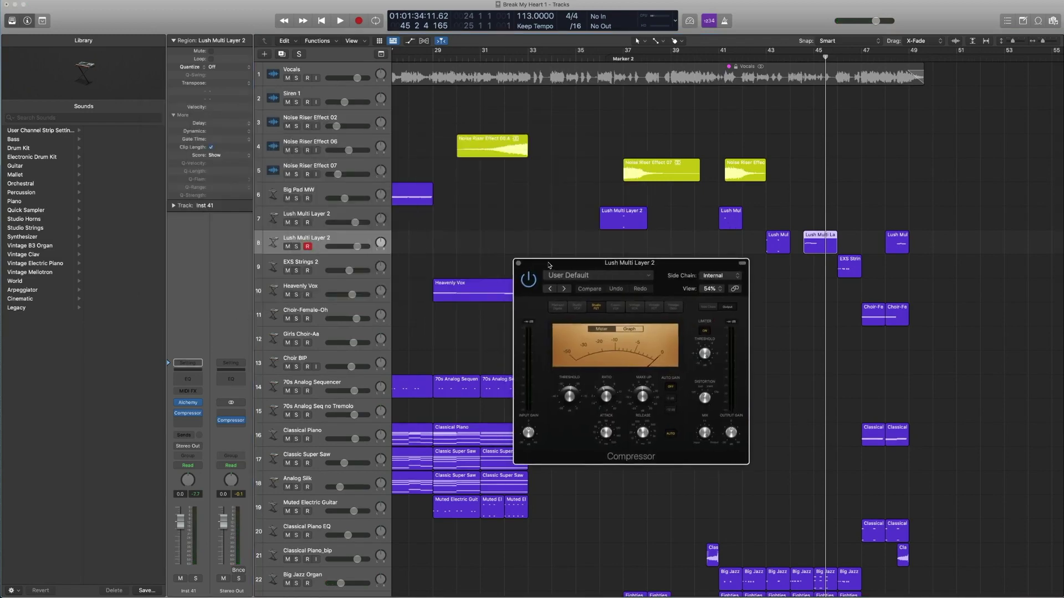
left_click(319, 213)
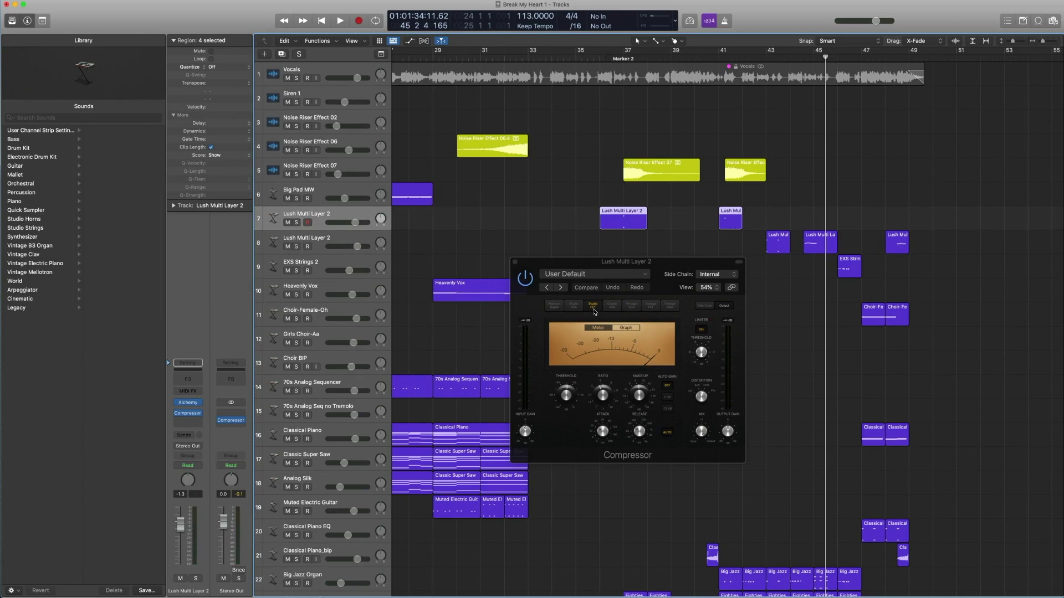
left_click(515, 264)
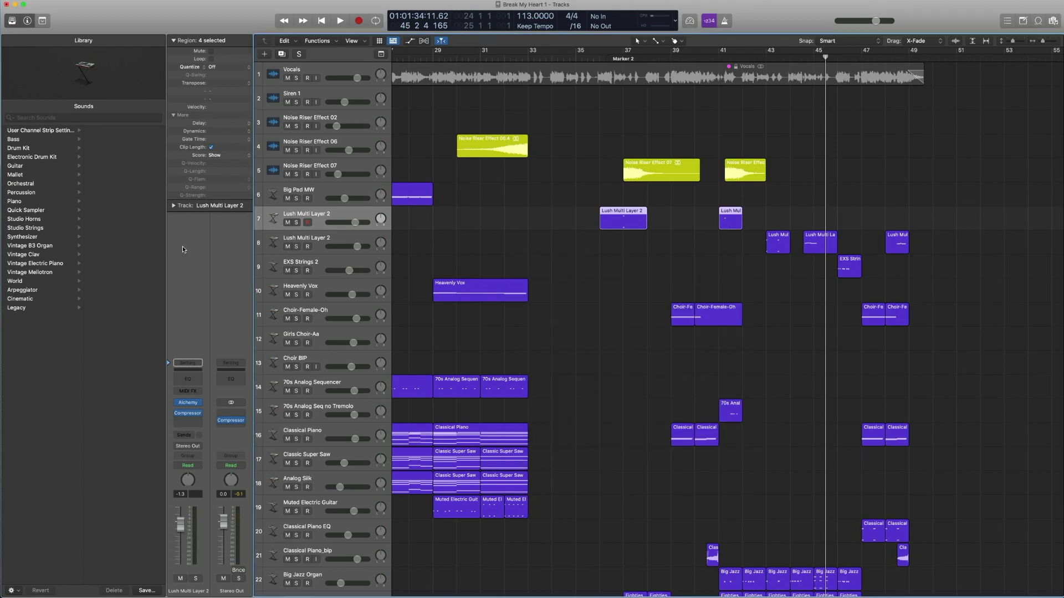
Compare the two Lush Multi Layer 2 tracks, 7 and 8, by selecting each in turn and both together
left_click(333, 241)
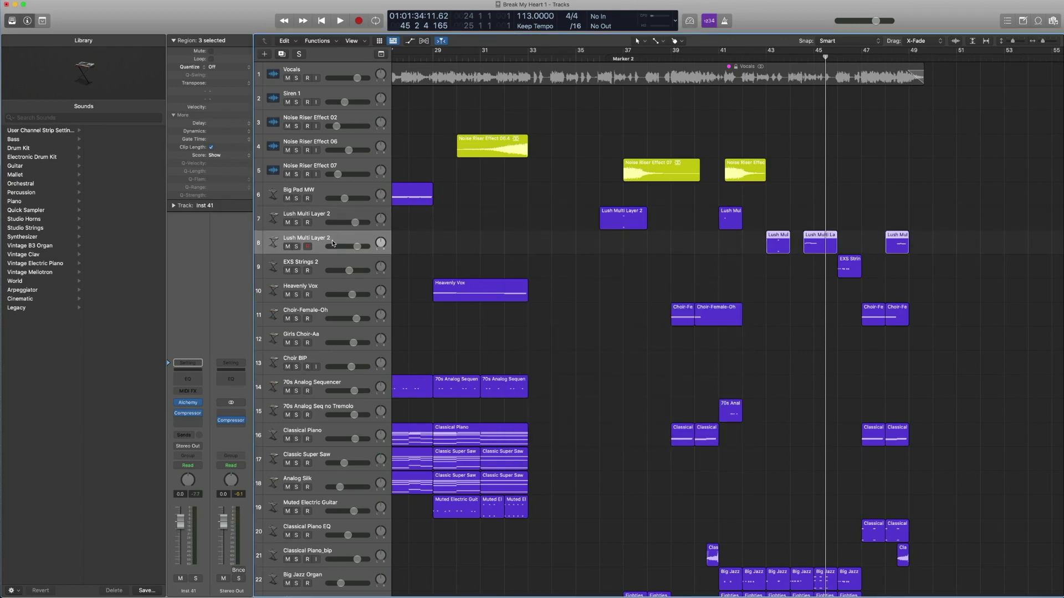
left_click(313, 215)
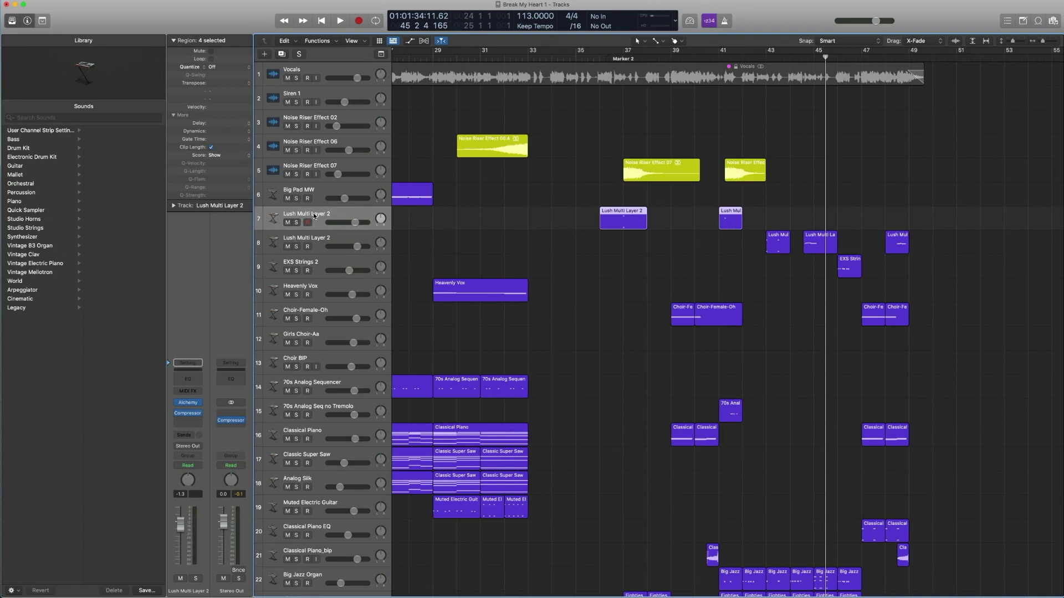
left_click(317, 242)
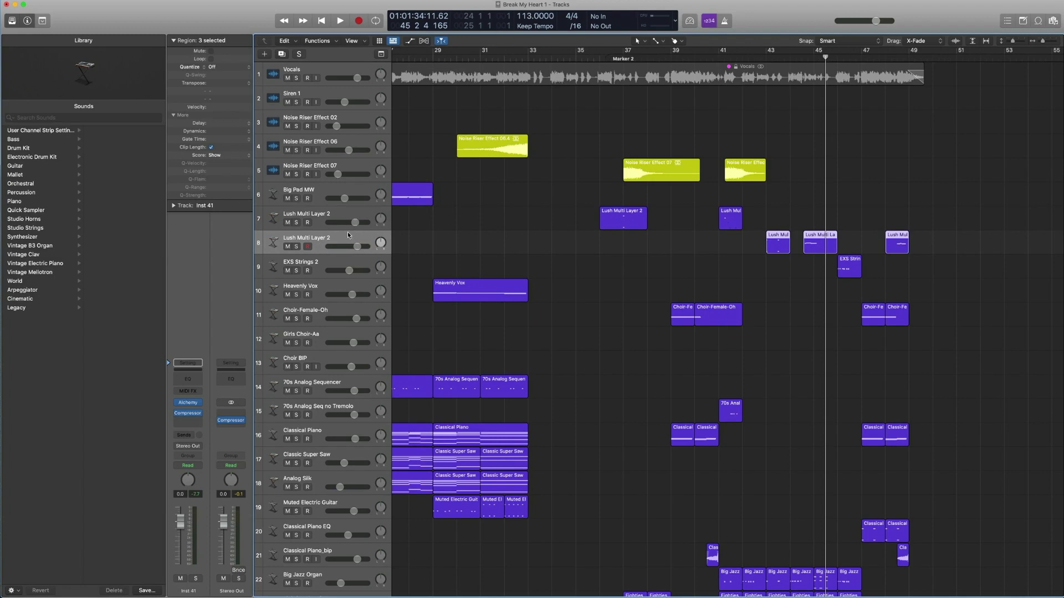
scroll(347, 232, "left", 1)
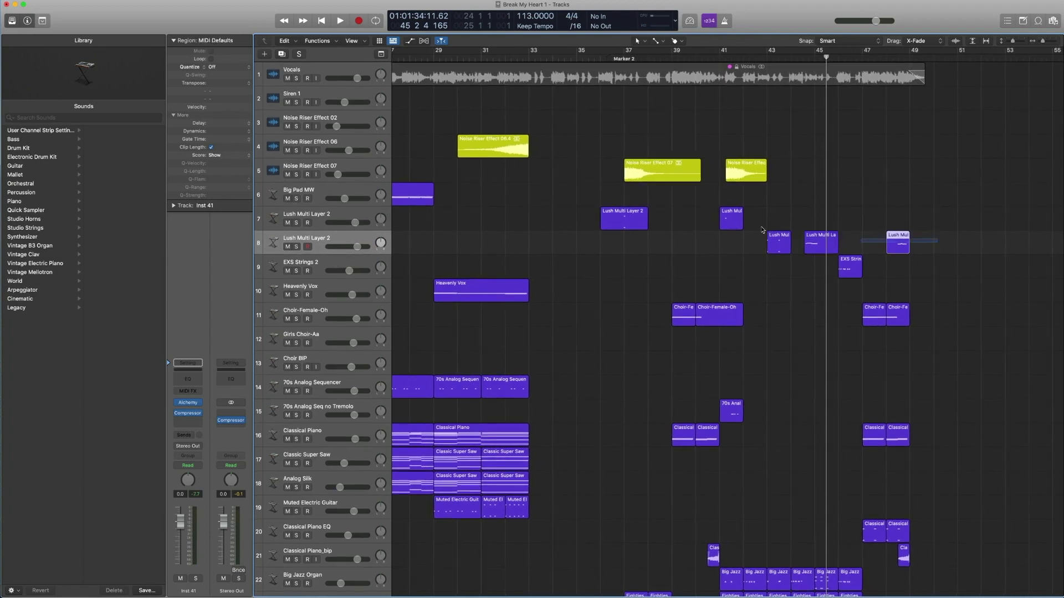
left_click(311, 222, "shift")
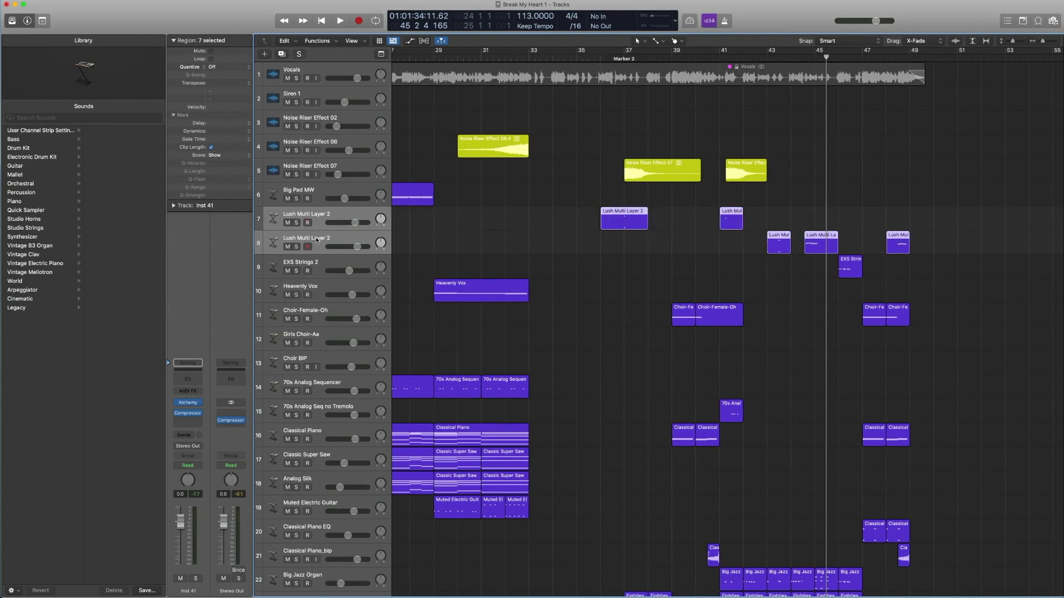
Select the EXS Strings 2 track and its region, and review its Pop Strings patch and Compressor
scroll(316, 236, "down", 1)
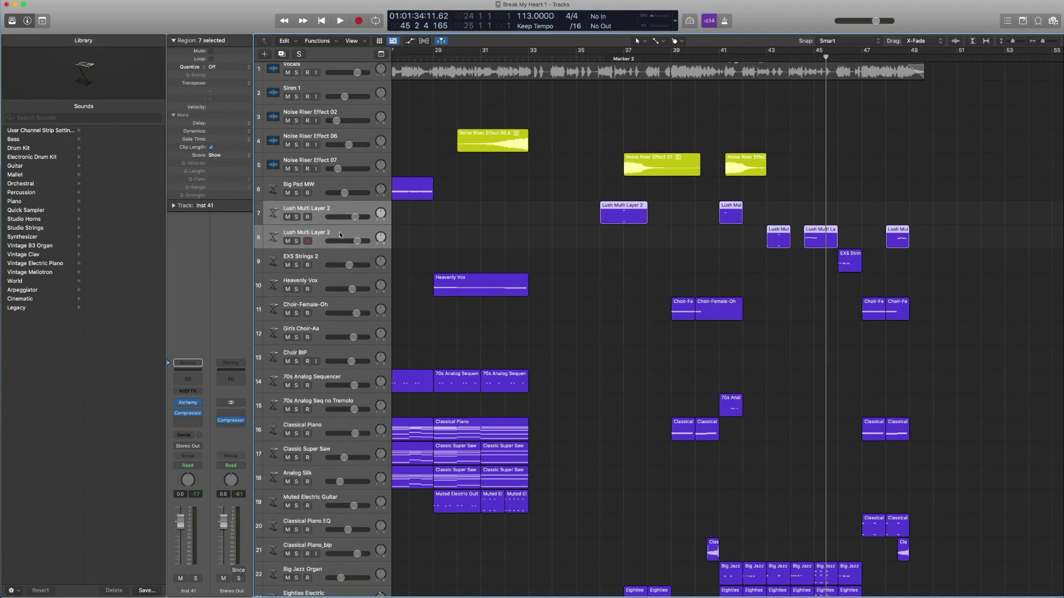
left_click(324, 260)
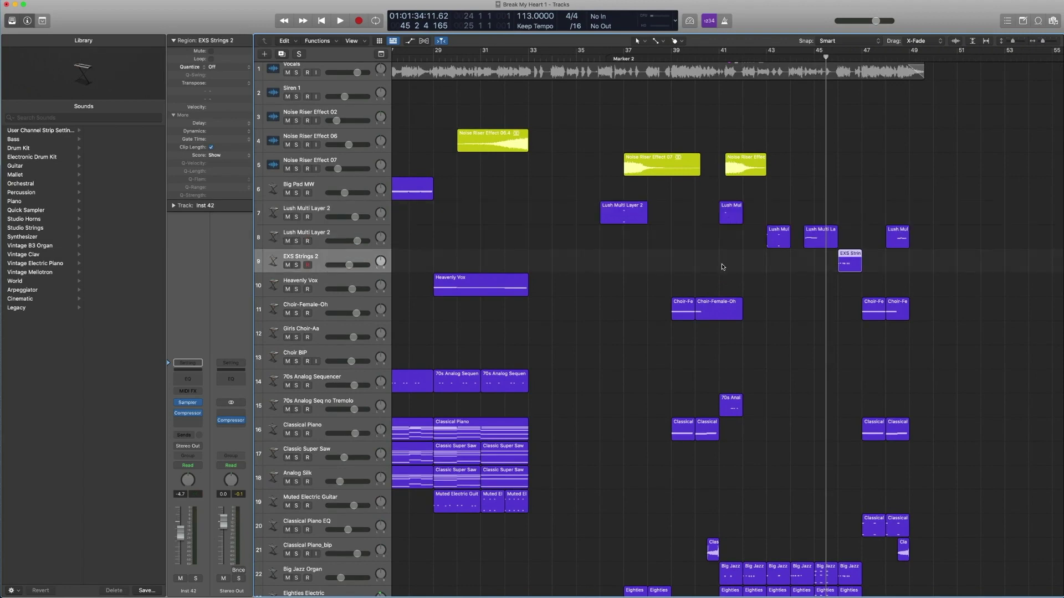
left_click(874, 171)
left_click(850, 261)
left_click(169, 405)
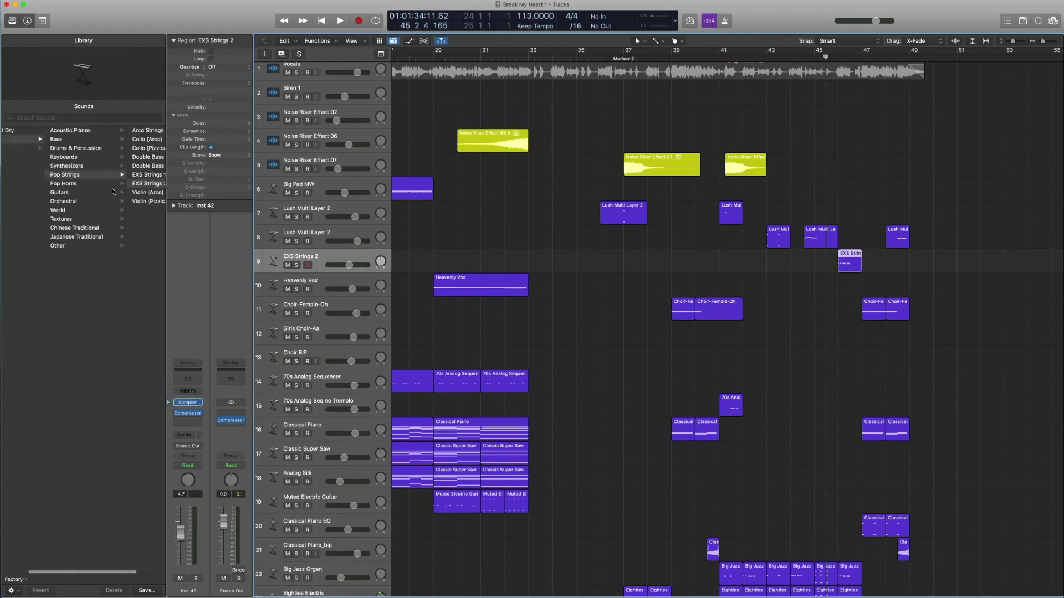
left_click(104, 174)
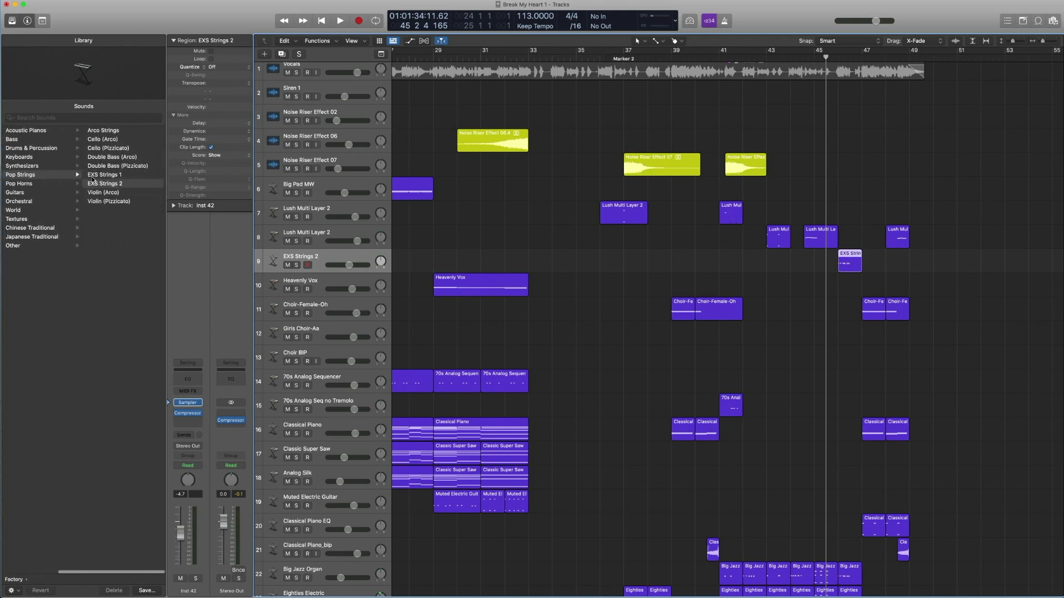
left_click(175, 414)
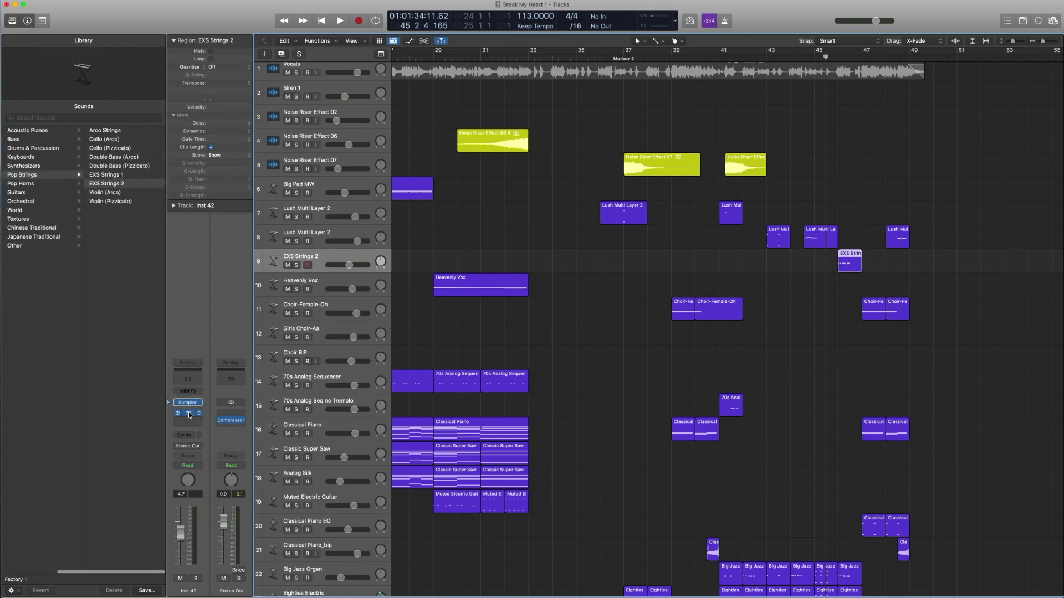
left_click(339, 108)
Solo the EXS Strings 2 region, play it from bar 45 beat 3, and turn the solo off
key("s")
left_click(820, 56)
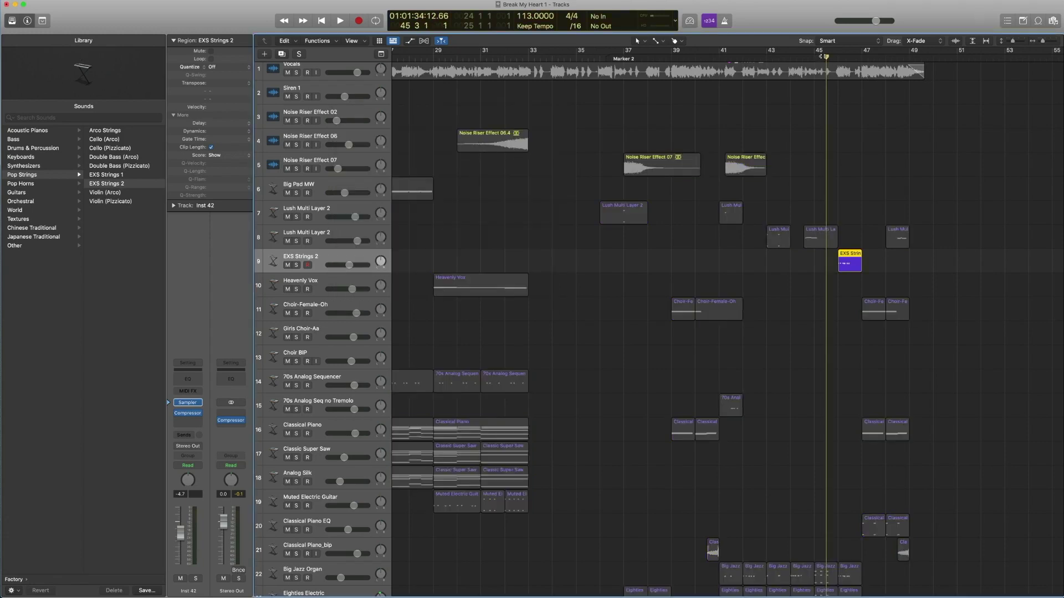
key("space")
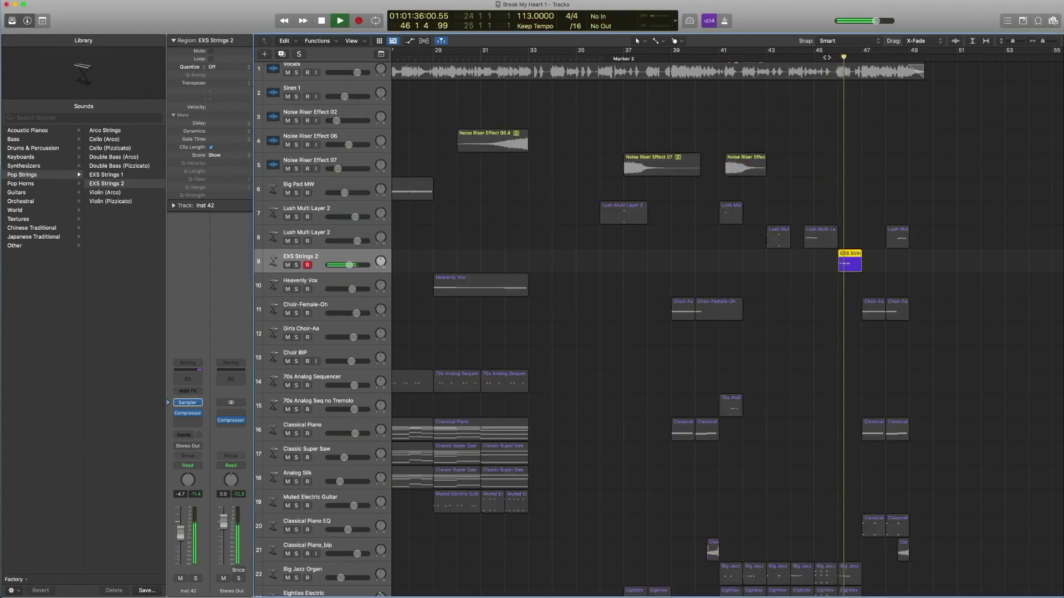
key("space")
key("s")
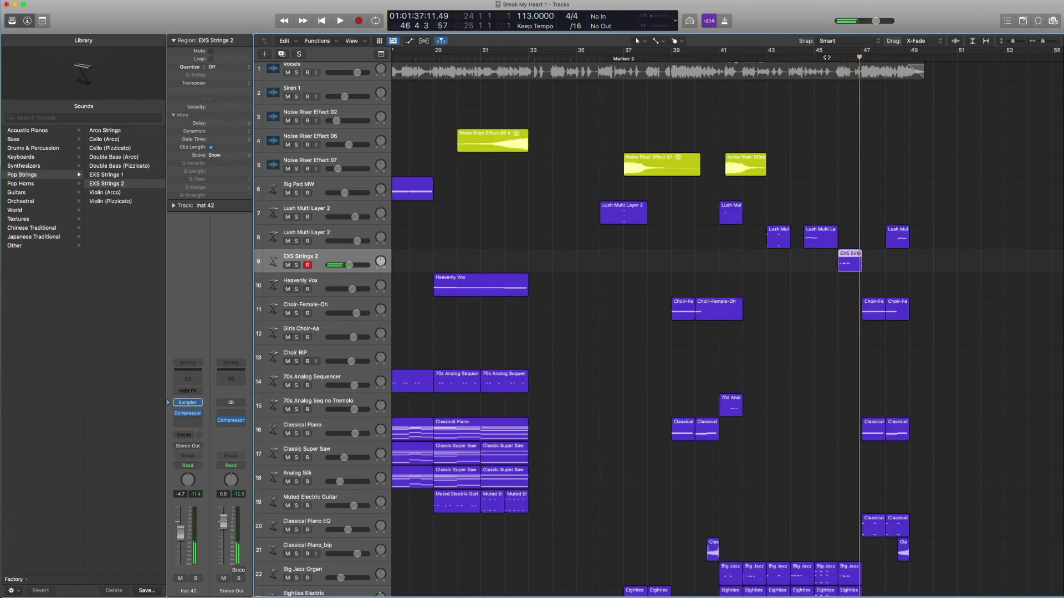
Solo the 70s Analog Seq no Tremolo region on track 15, play it from bar 41, and turn the solo off
scroll(841, 174, "down", 1)
scroll(841, 174, "down", 5)
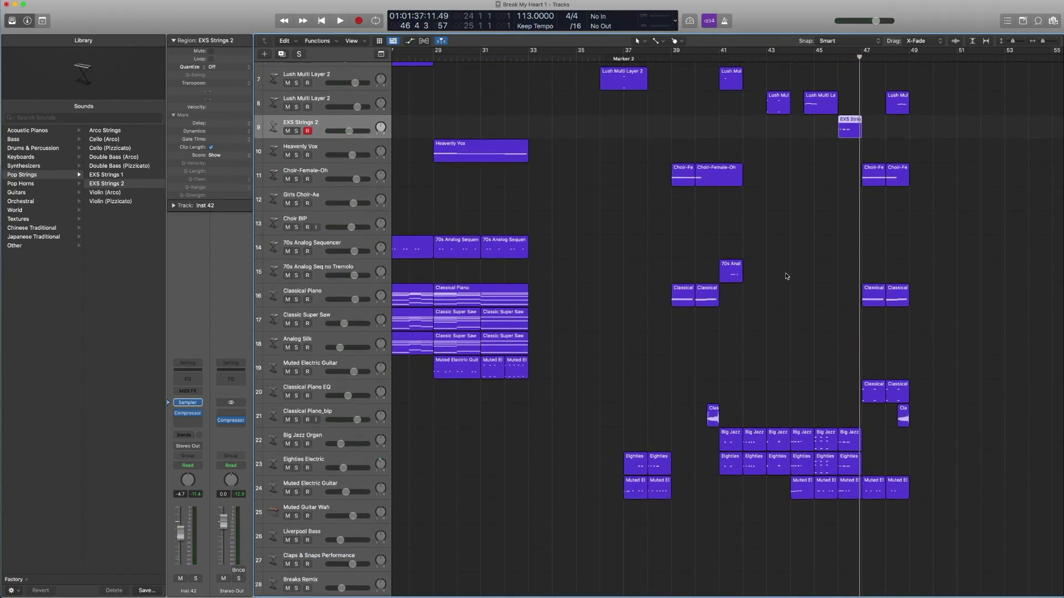
left_click(732, 272)
key("s")
left_click(717, 56)
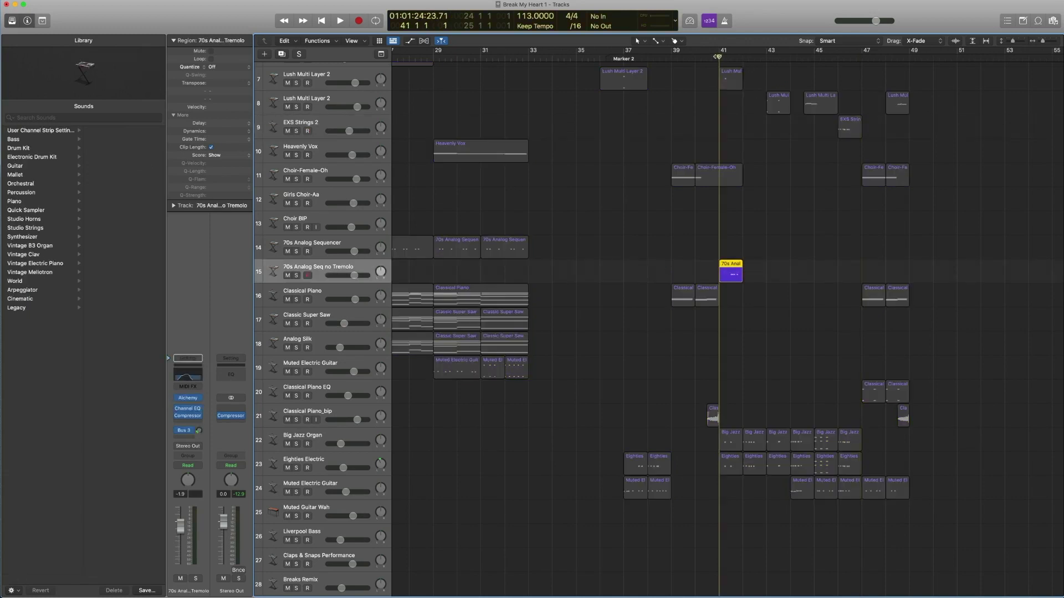
key("space")
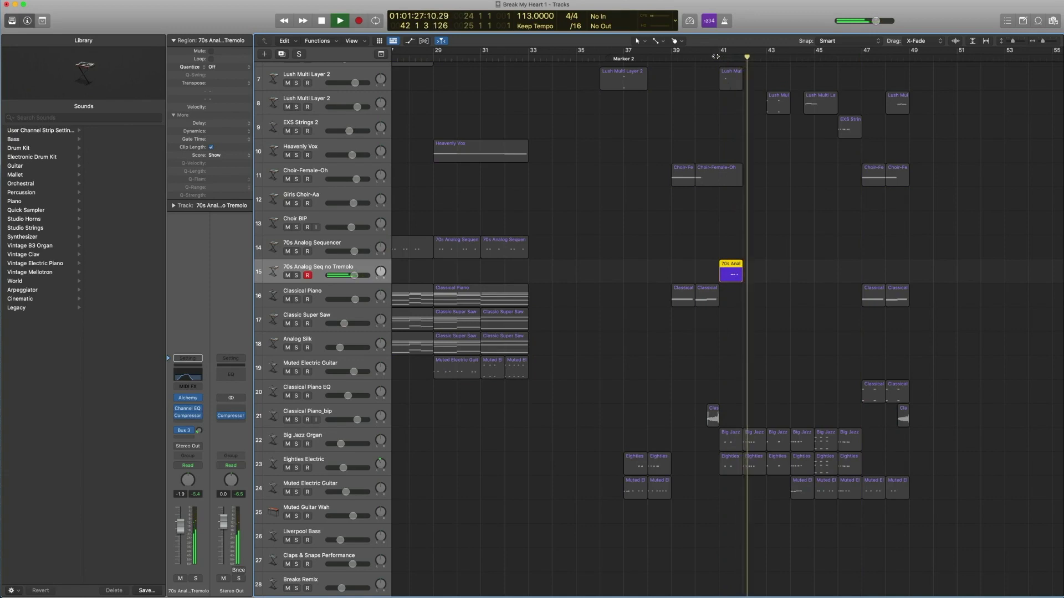
key("space")
key("s")
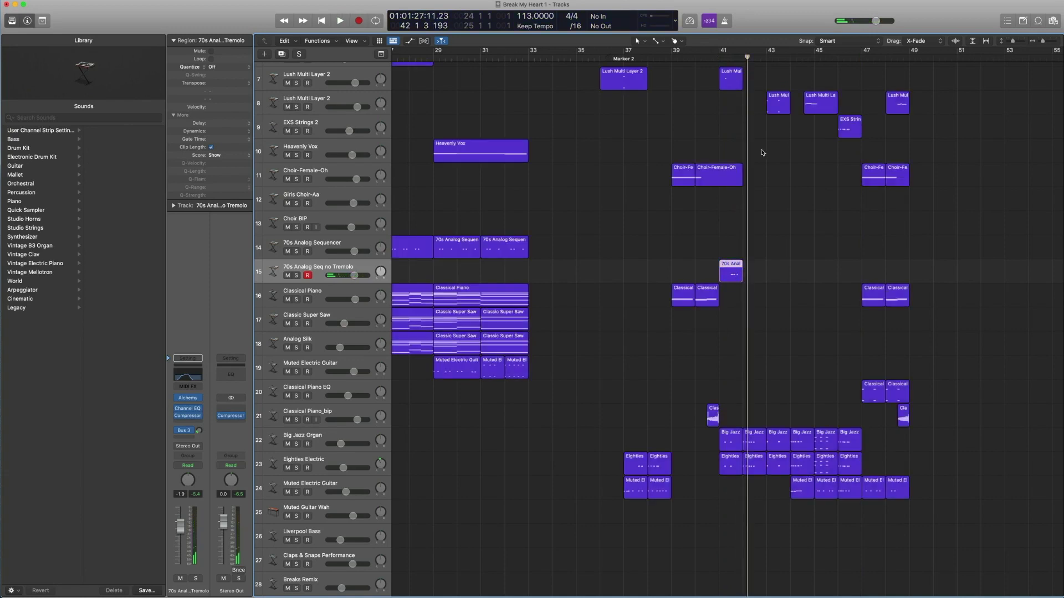
Examine the arrangement of the effect, synth, choir and piano tracks between bars 23 and 49
scroll(760, 154, "up", 1)
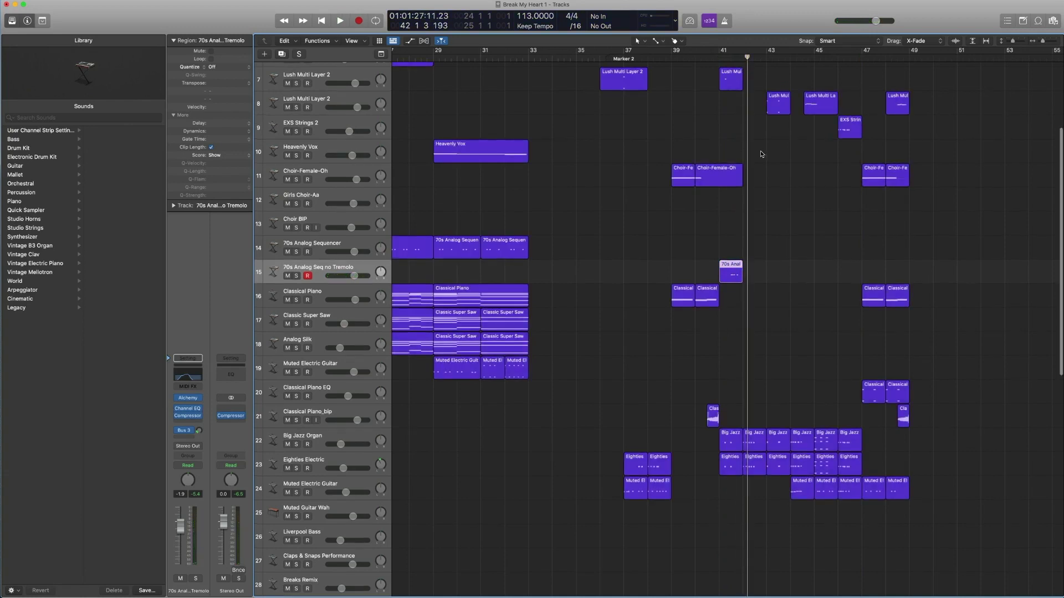
scroll(771, 150, "down", 2)
scroll(774, 148, "up", 10)
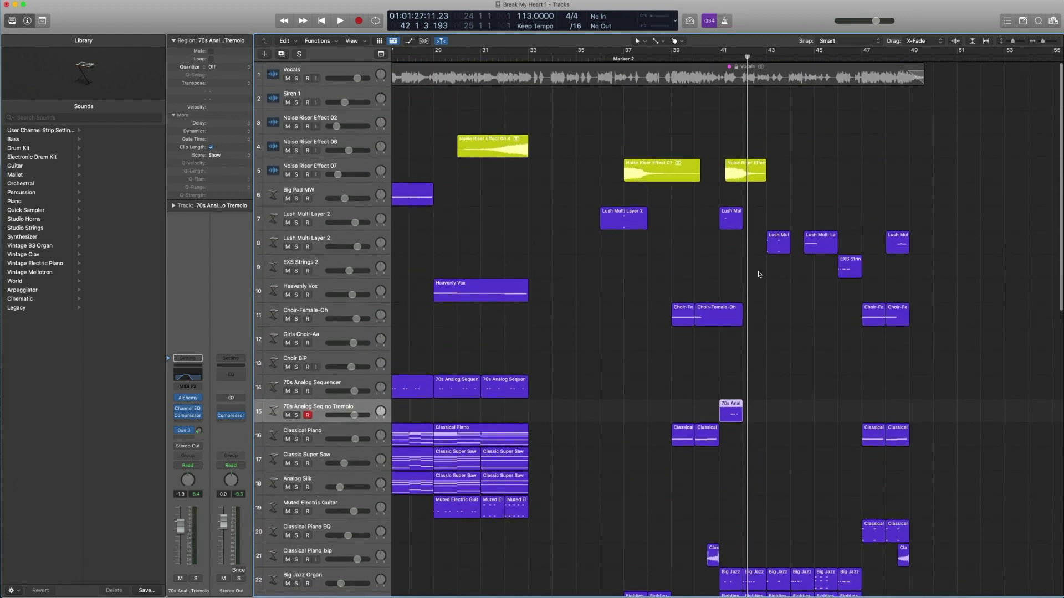
scroll(762, 272, "down", 4)
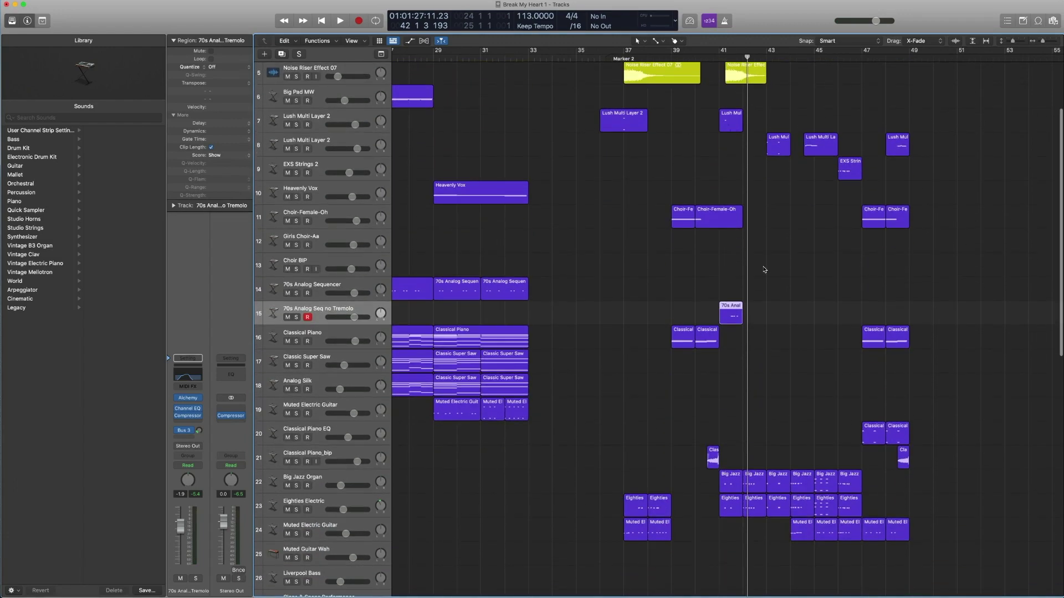
scroll(770, 269, "left", 5)
scroll(773, 268, "right", 8)
scroll(773, 267, "down", 1)
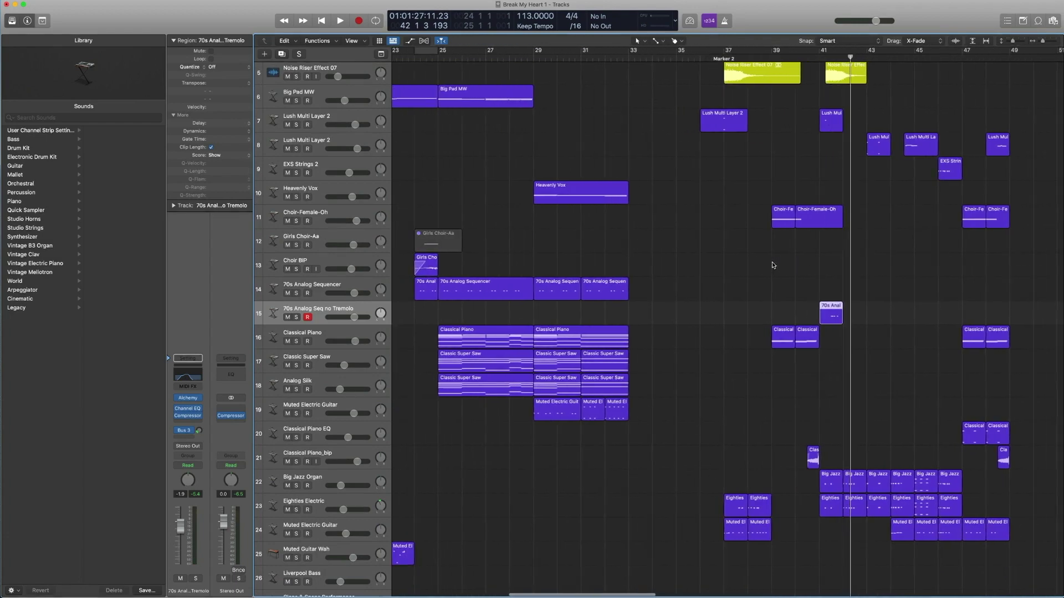
scroll(753, 267, "down", 3)
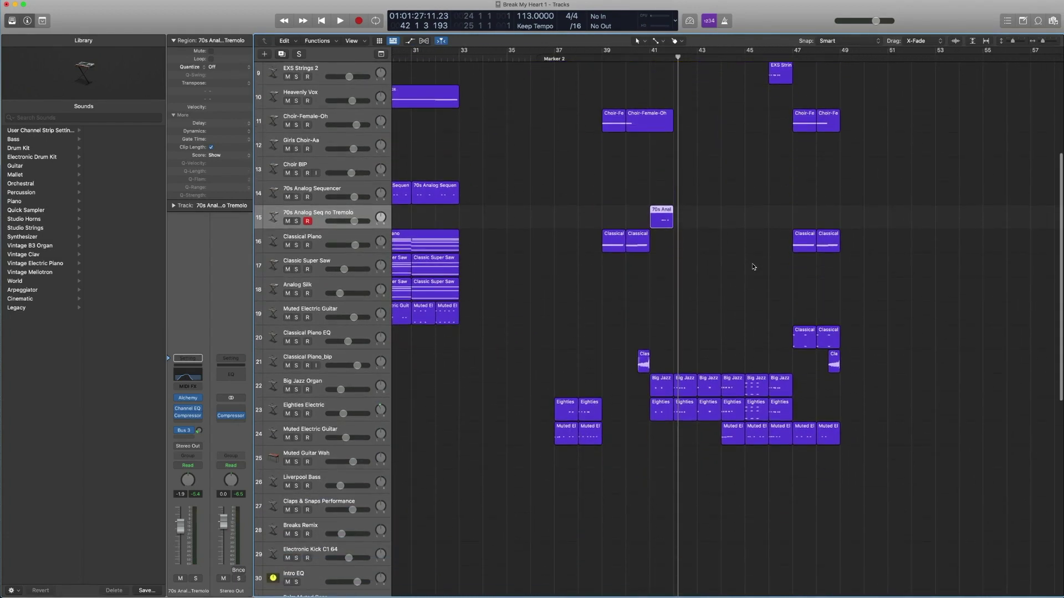
Open the two Classical Piano EQ regions in the Piano Roll and play them soloed from just before bar 47
left_click(318, 334)
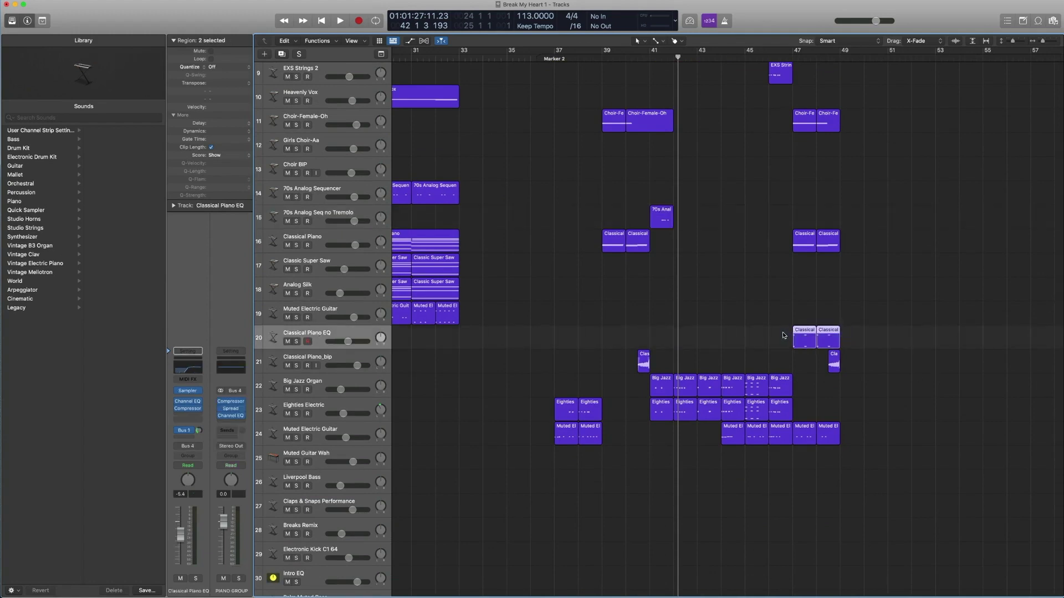
double_click(800, 334)
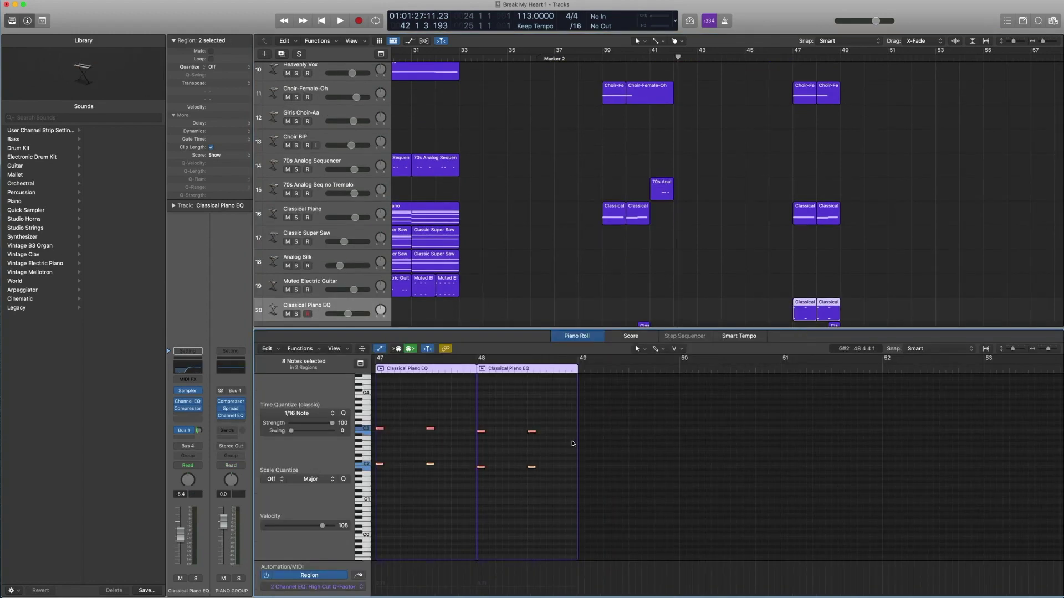
key("ctrl+s")
double_click(787, 56)
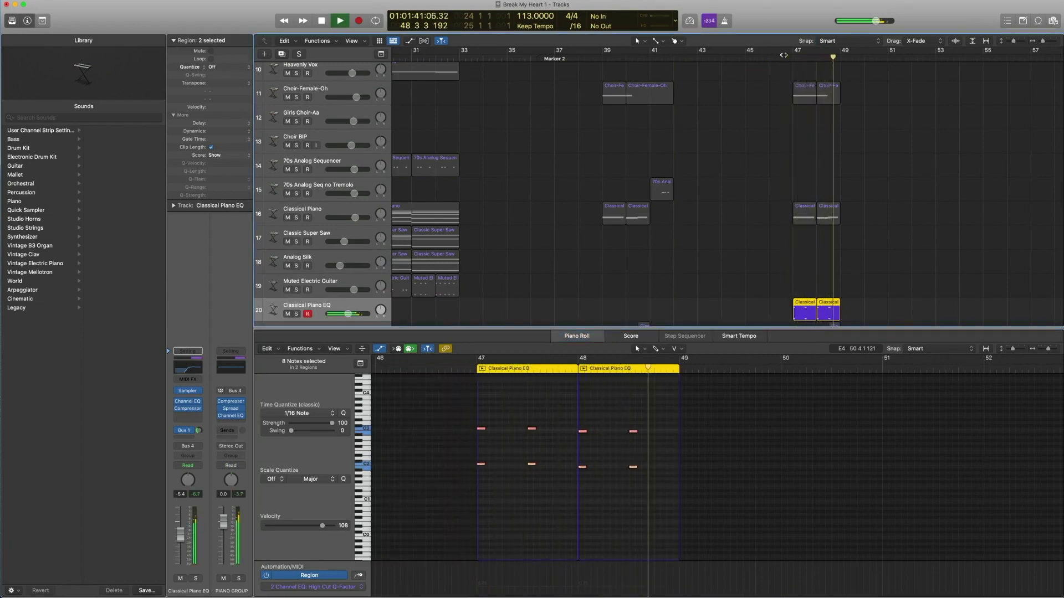
key("space")
Replay the Classical Piano EQ passage without the solo from about bar 46, and close the Piano Roll
left_click(770, 57)
key("space")
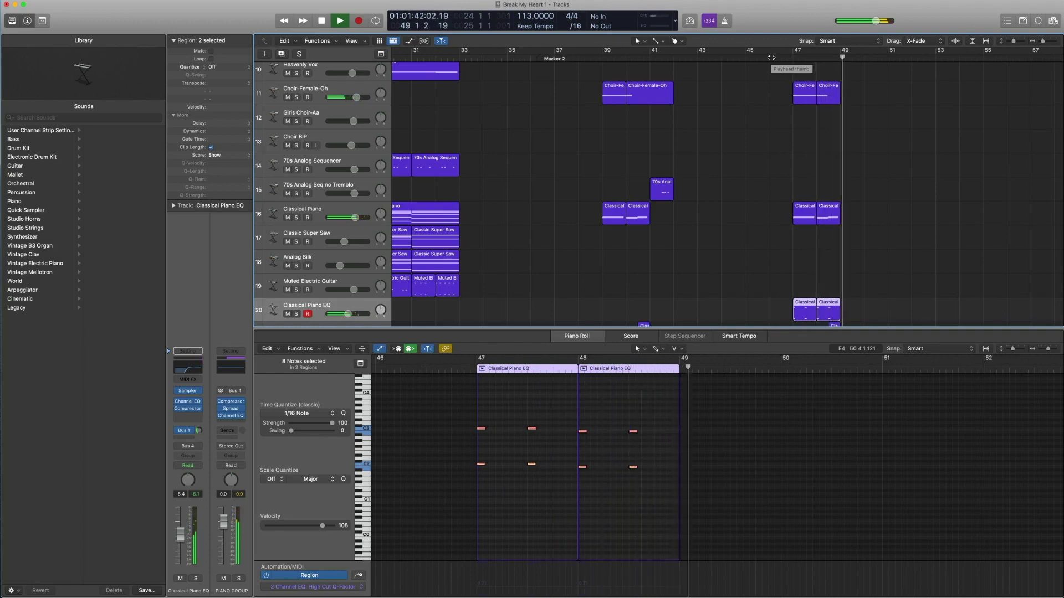
key("space")
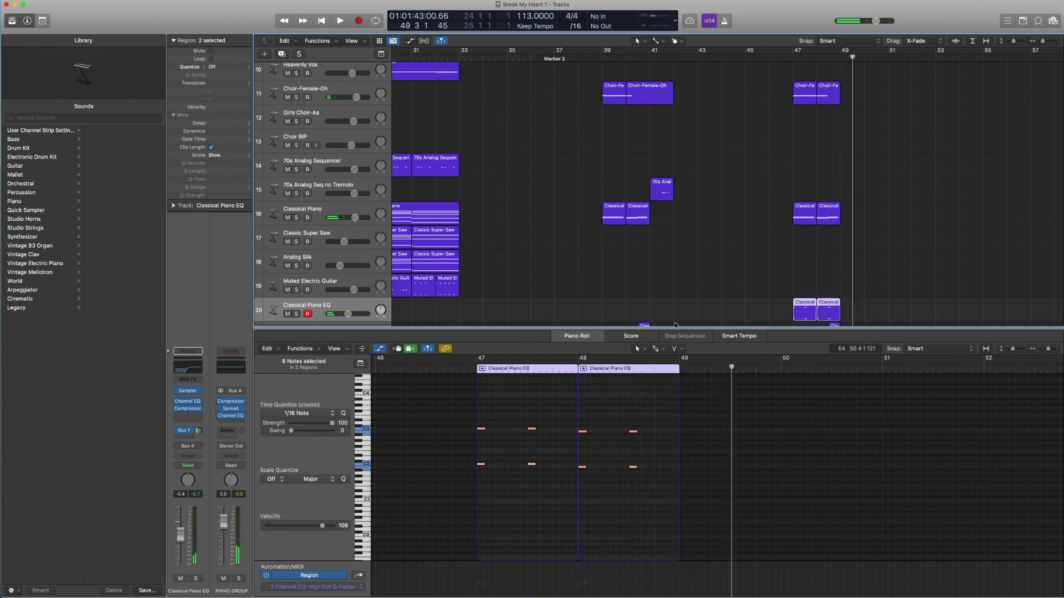
key("p")
Zoom in on the Classical Piano_bip track and play its first region soloed from just after bar 40
scroll(679, 302, "up", 1)
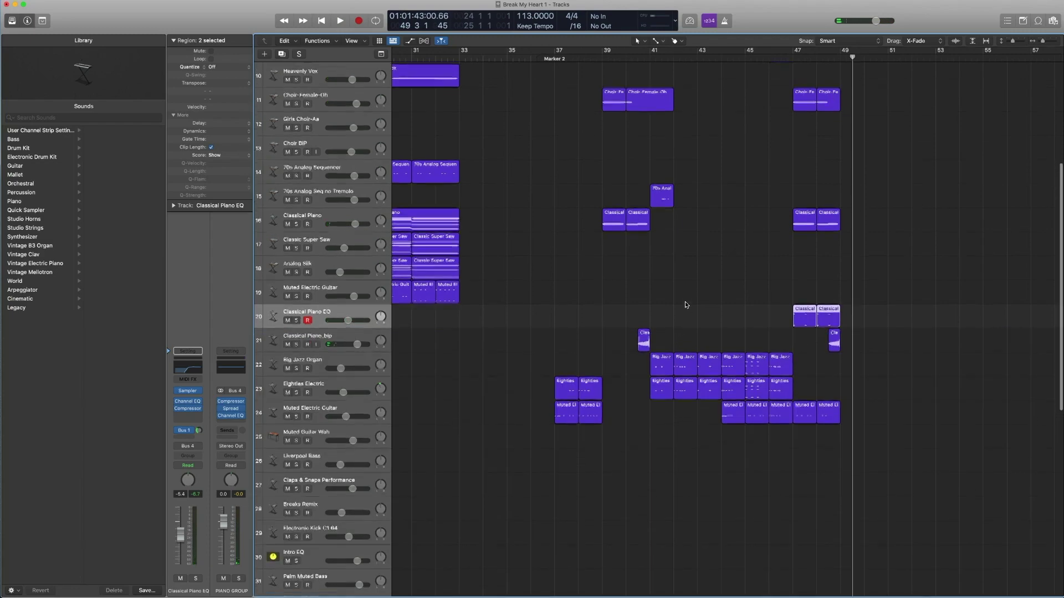
left_click(319, 343)
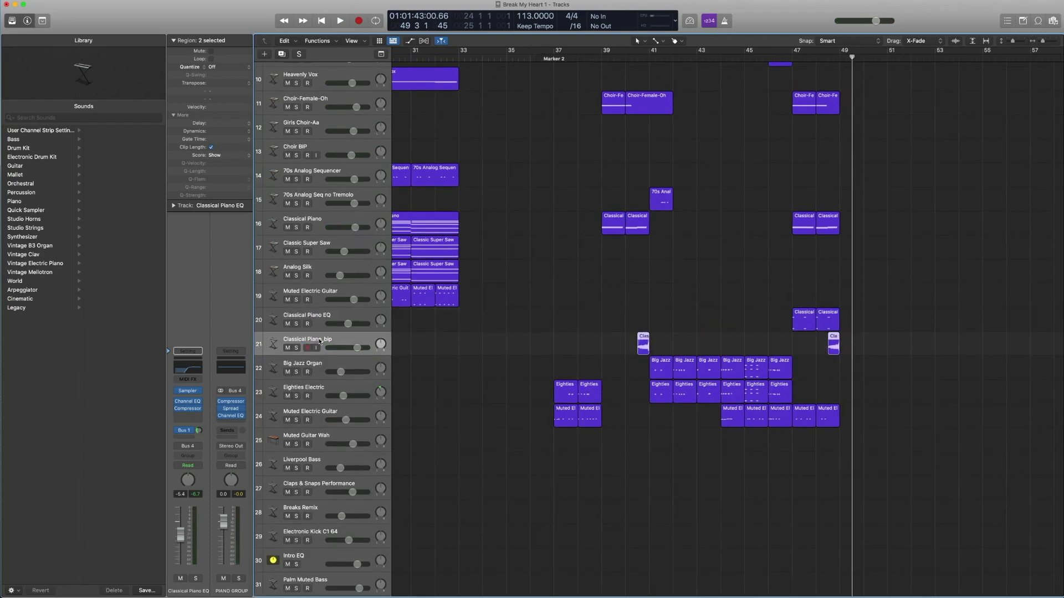
left_click_drag(898, 444, 535, 258)
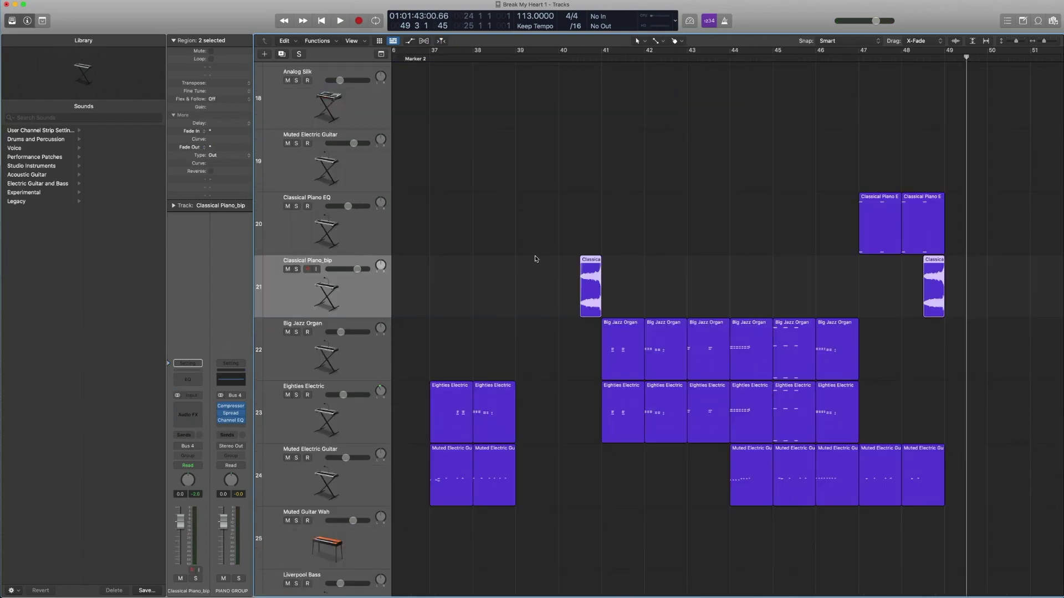
left_click(590, 282)
double_click(567, 56)
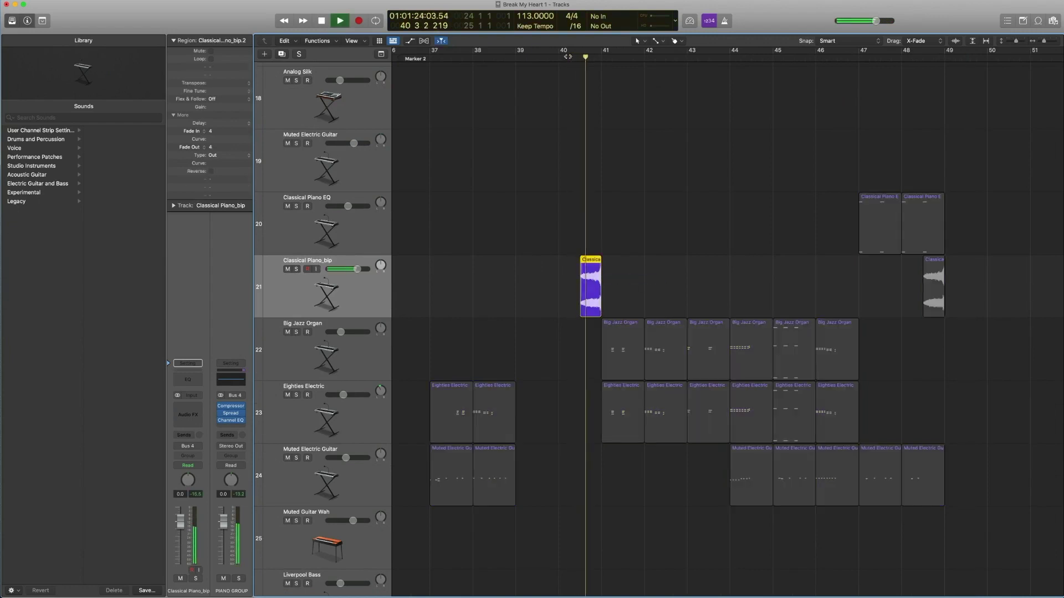
key("space")
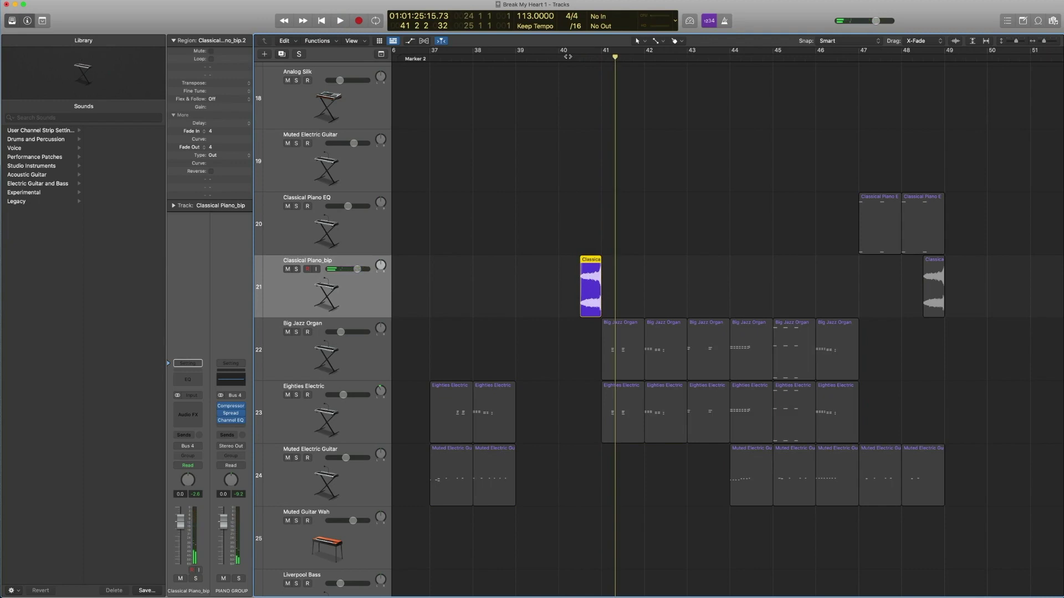
Turn off the solo and replay the first Classical Piano_bip region with the full mix from bar 40
key("super+a")
left_click_drag(558, 59, 600, 56)
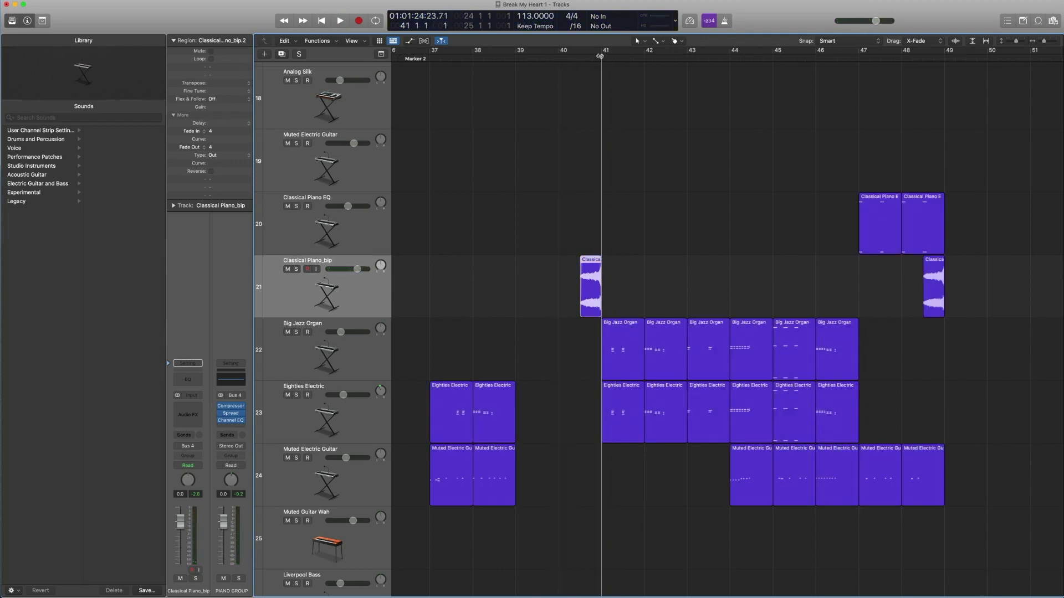
left_click(560, 59)
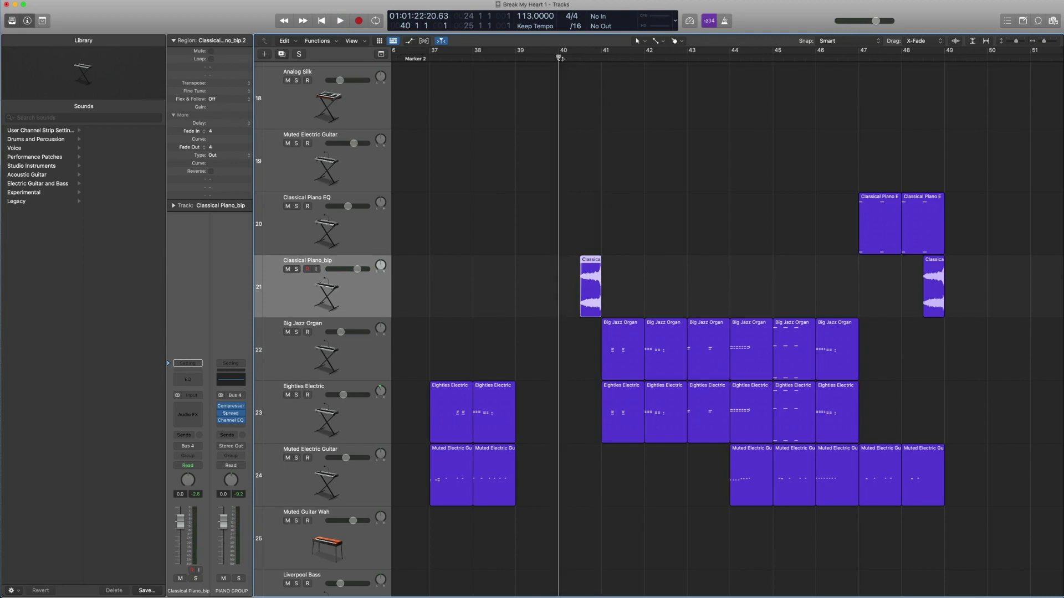
key("space")
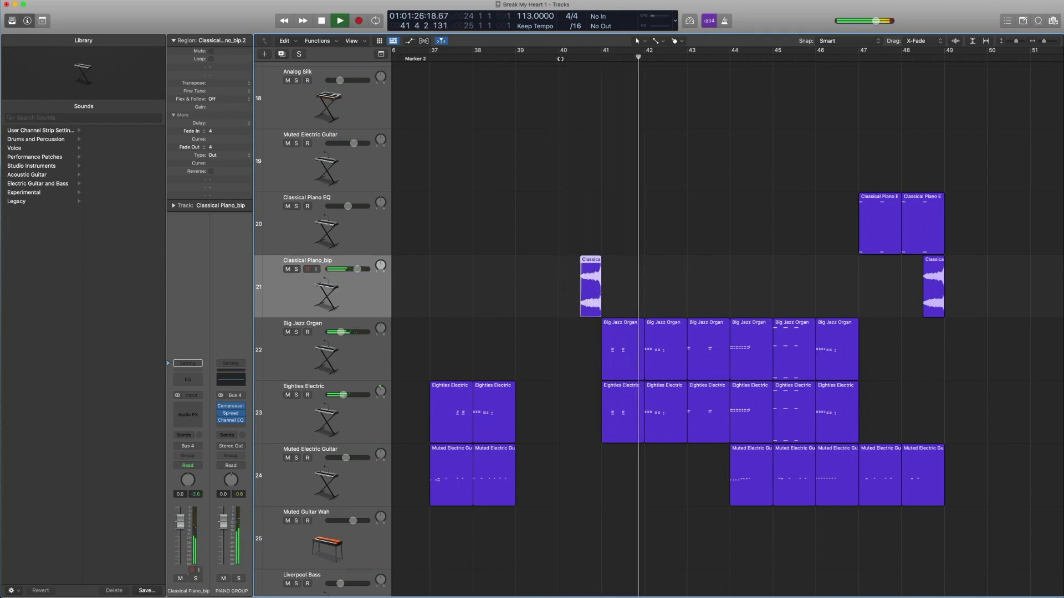
key("space")
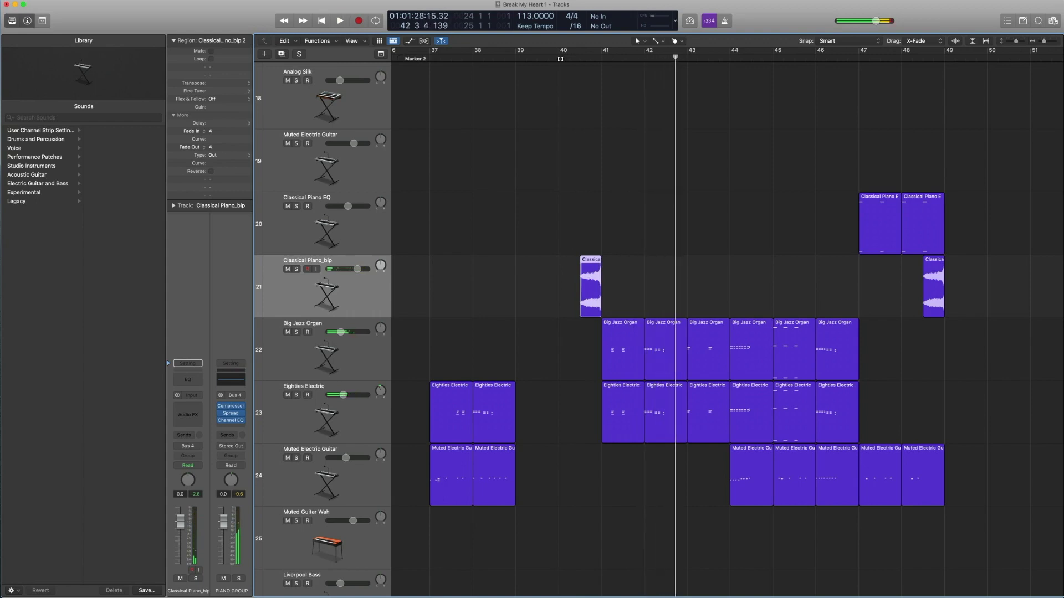
Zoom out to the full arrangement and select the choir, synth, piano, organ and guitar regions between bars 37 and 49 for soloing
left_click(583, 192, "ctrl+alt")
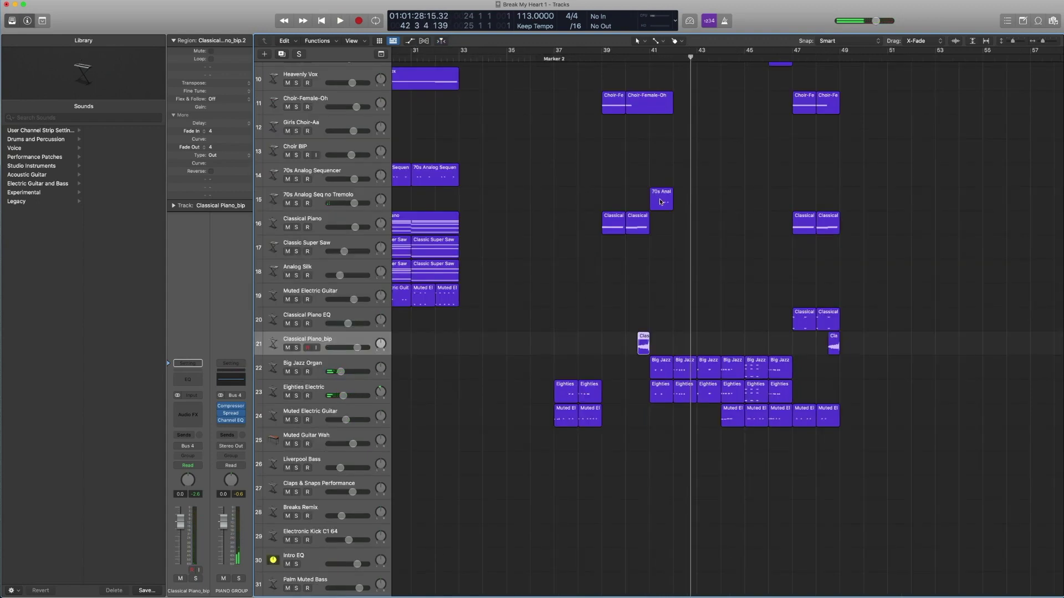
scroll(694, 259, "down", 5)
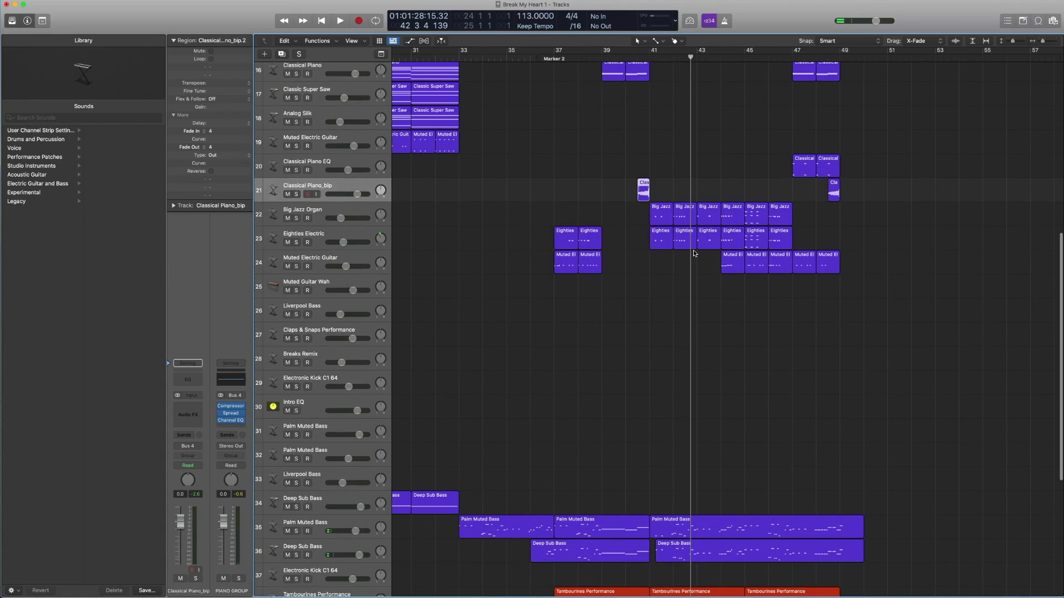
scroll(675, 329, "down", 8)
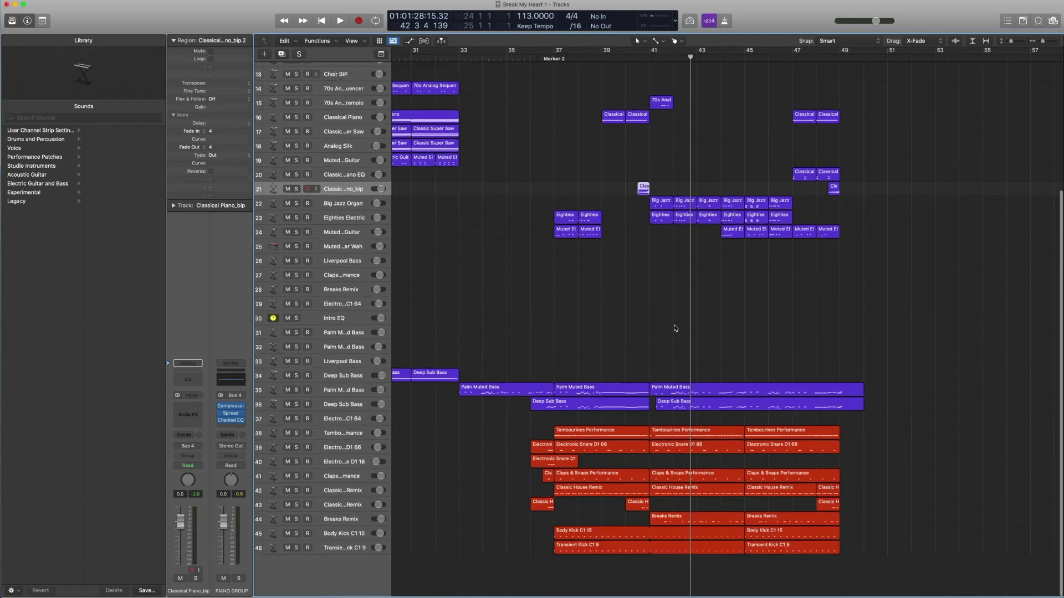
scroll(675, 327, "left", 15)
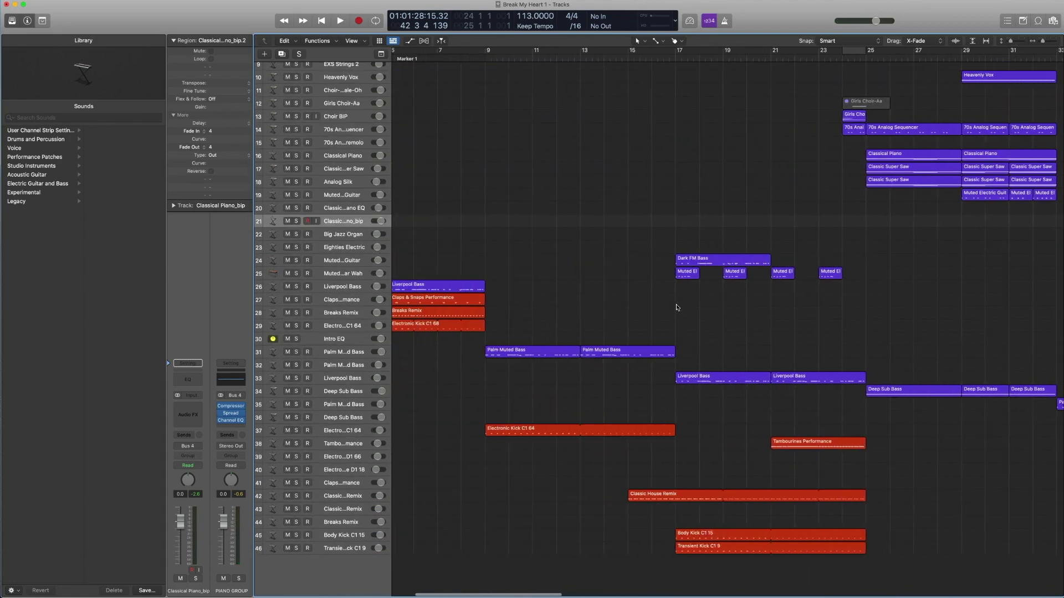
scroll(671, 301, "right", 18)
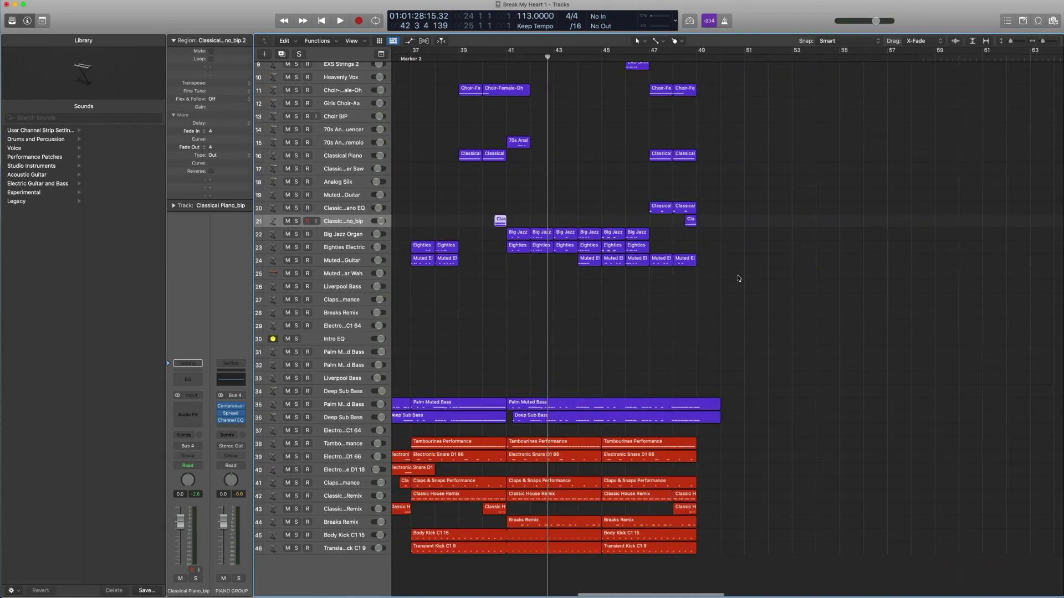
left_click_drag(750, 328, 406, 79)
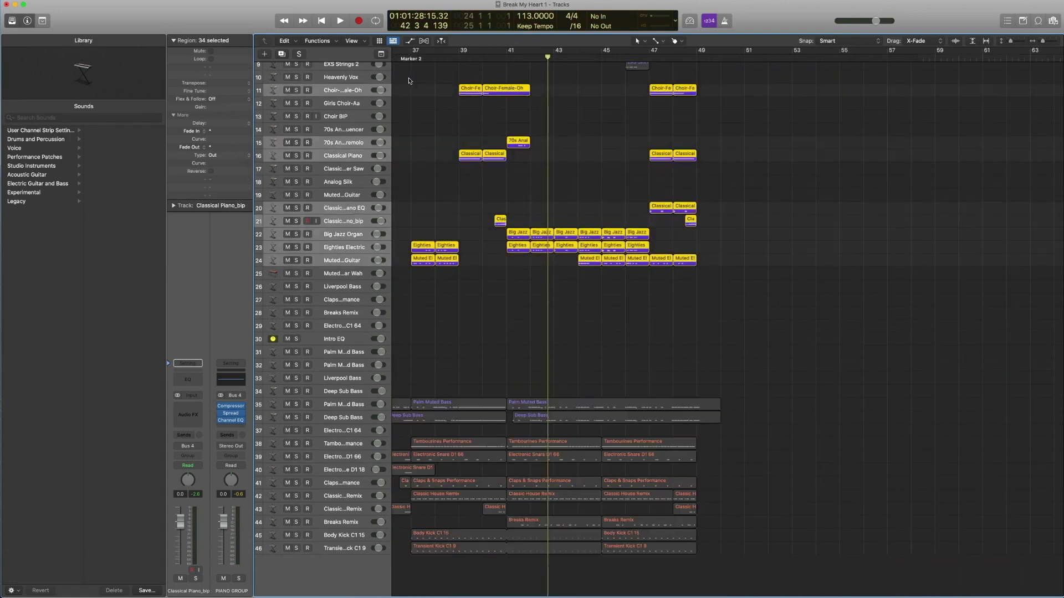
Play the selected regions soloed from bar 37 to just past bar 41, turn off the solo and clear the selection
left_click(411, 59)
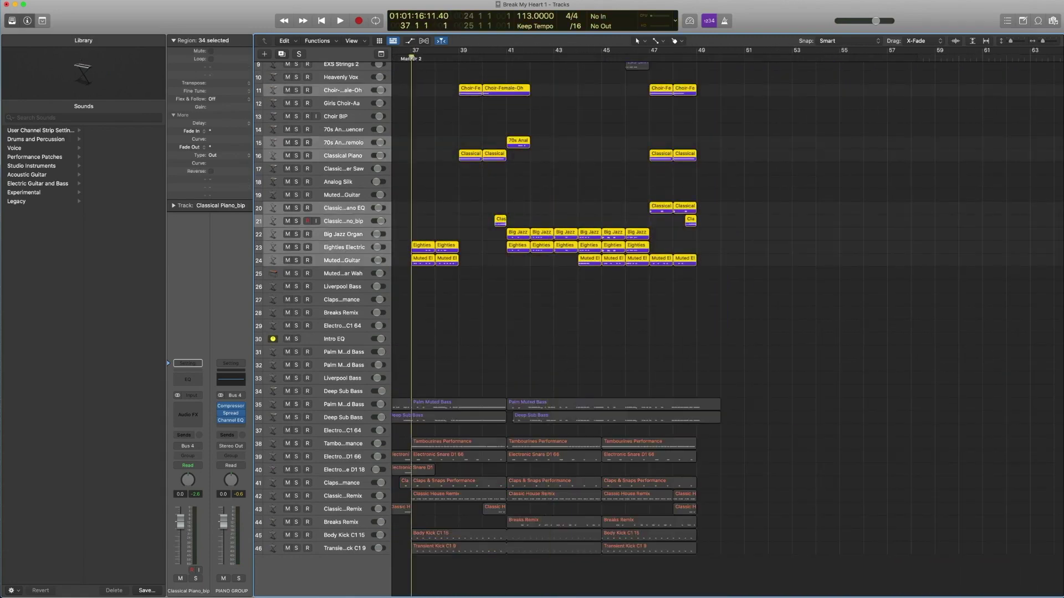
key("space")
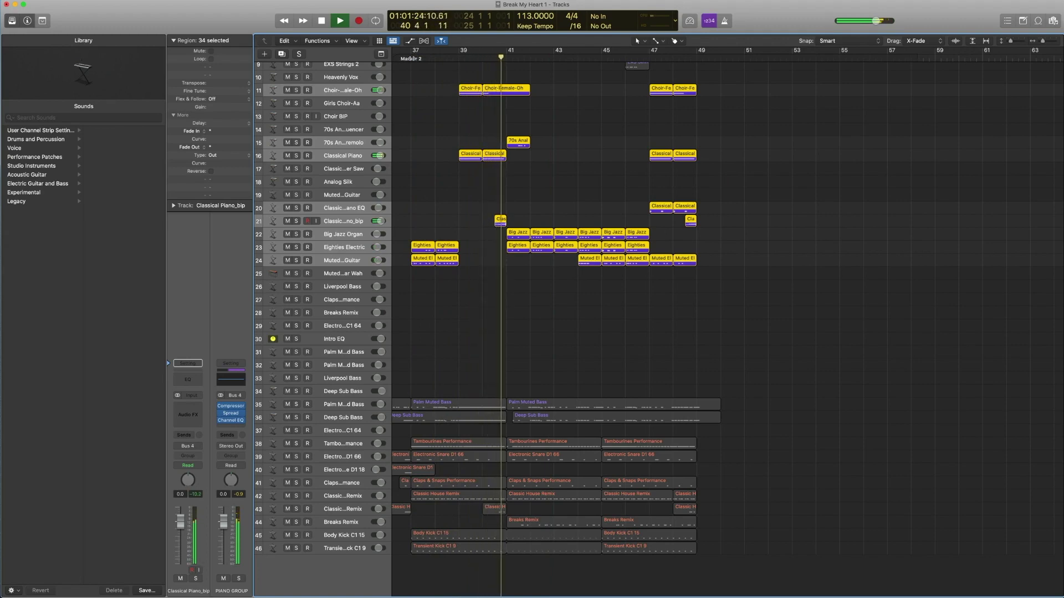
key("space")
key("ctrl+s")
left_click(545, 182)
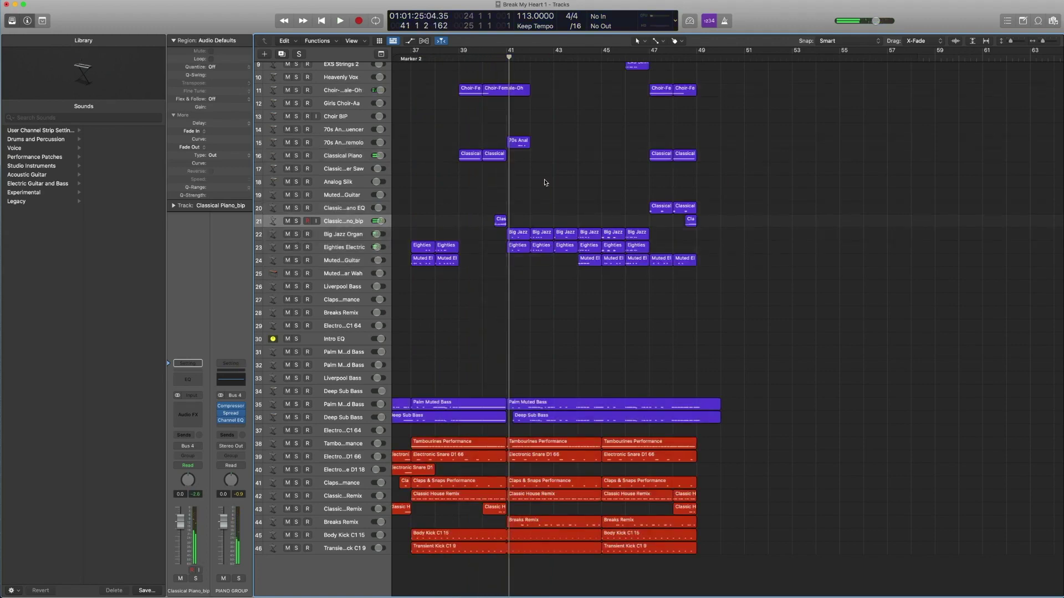
scroll(545, 182, "up", 6)
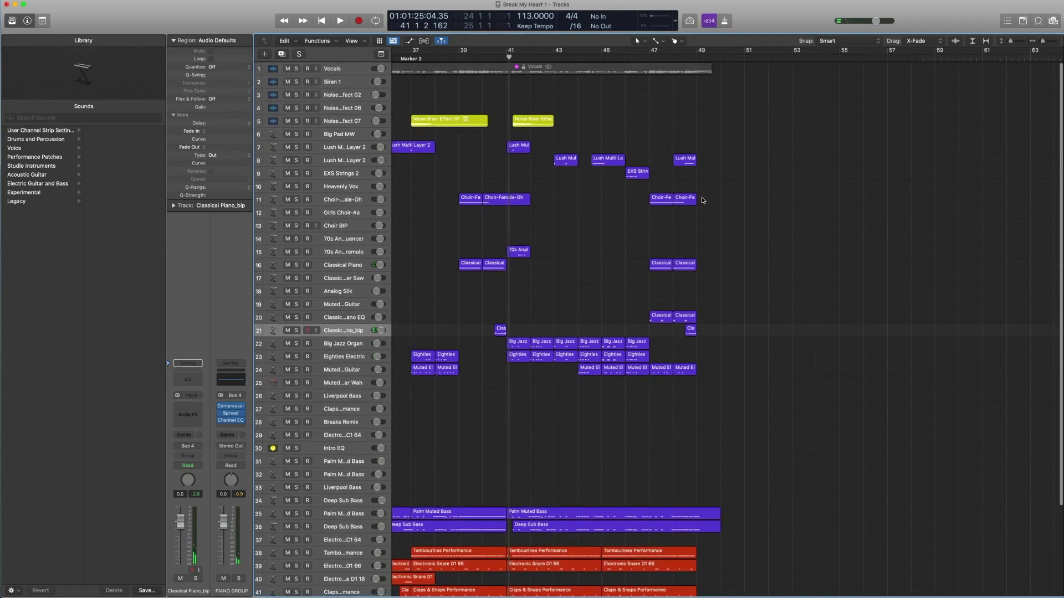
left_click_drag(736, 212, 709, 391)
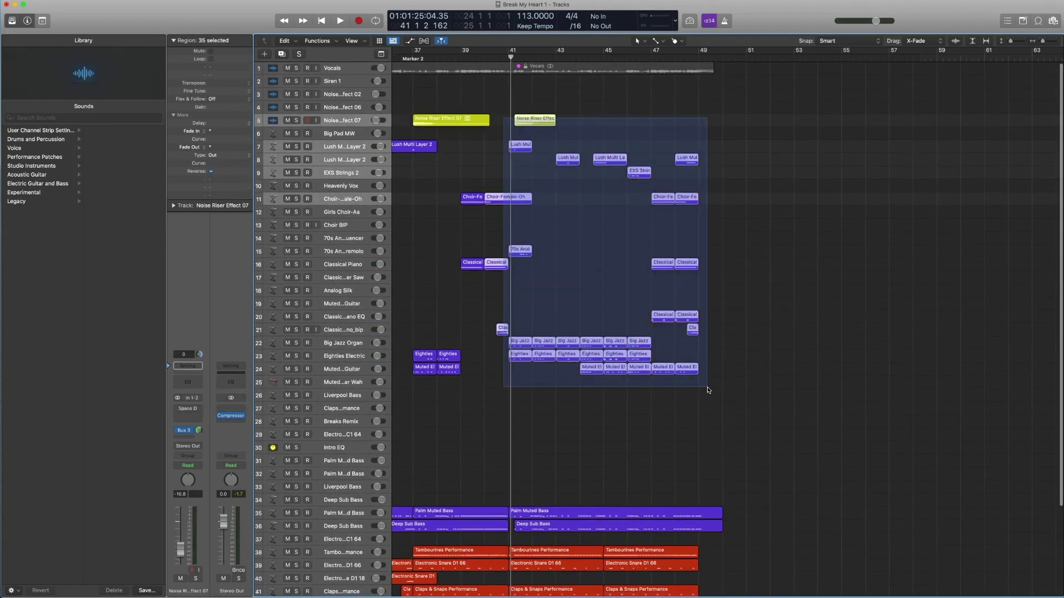
left_click(766, 389)
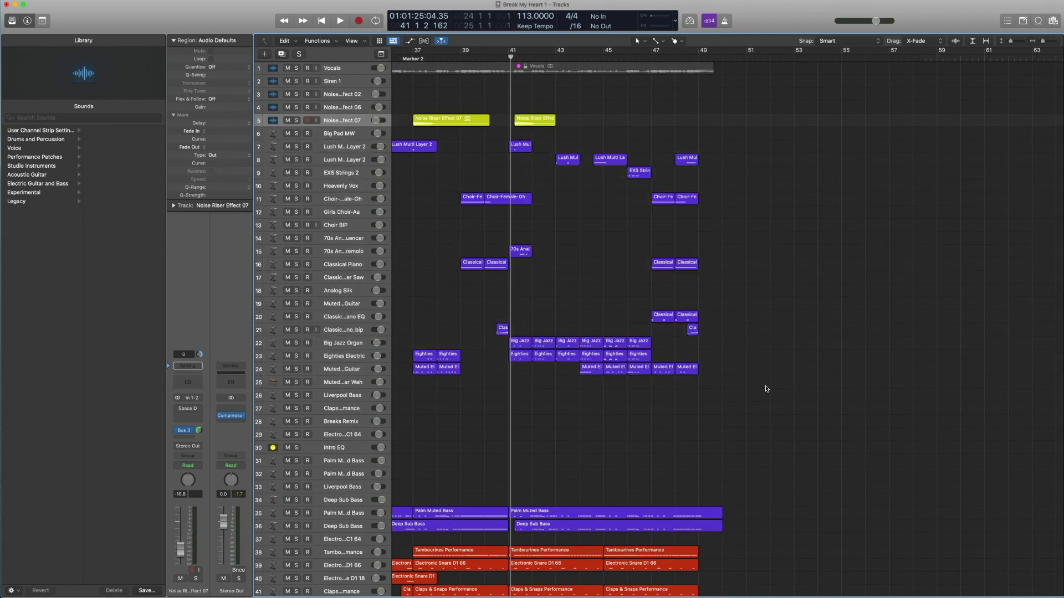
Select the Big Jazz Organ track with its regions and look back over the arrangement's earlier section around bars 19 to 33
left_click(347, 342)
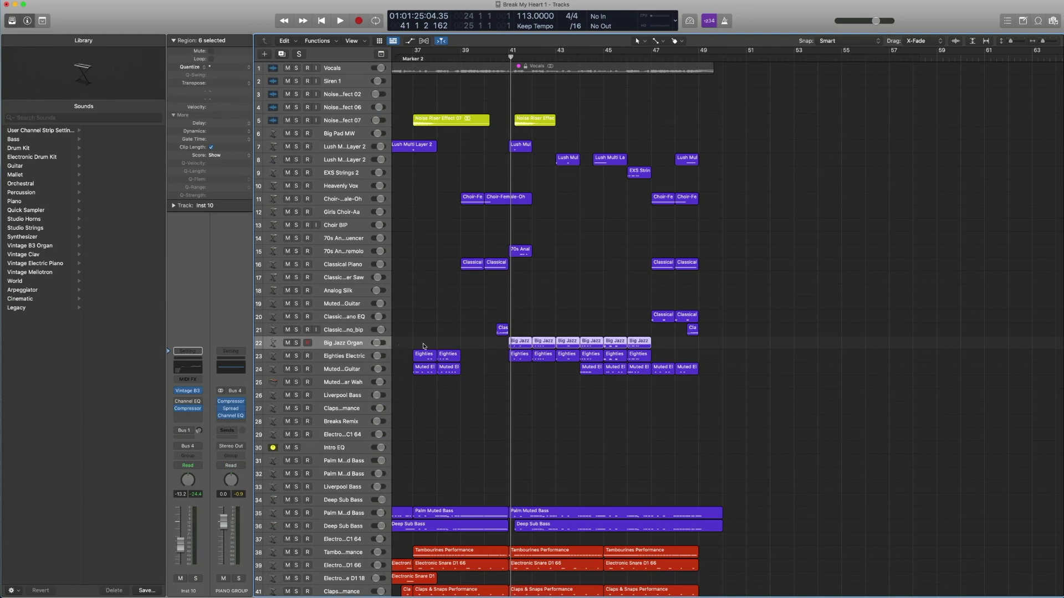
scroll(458, 258, "left", 10)
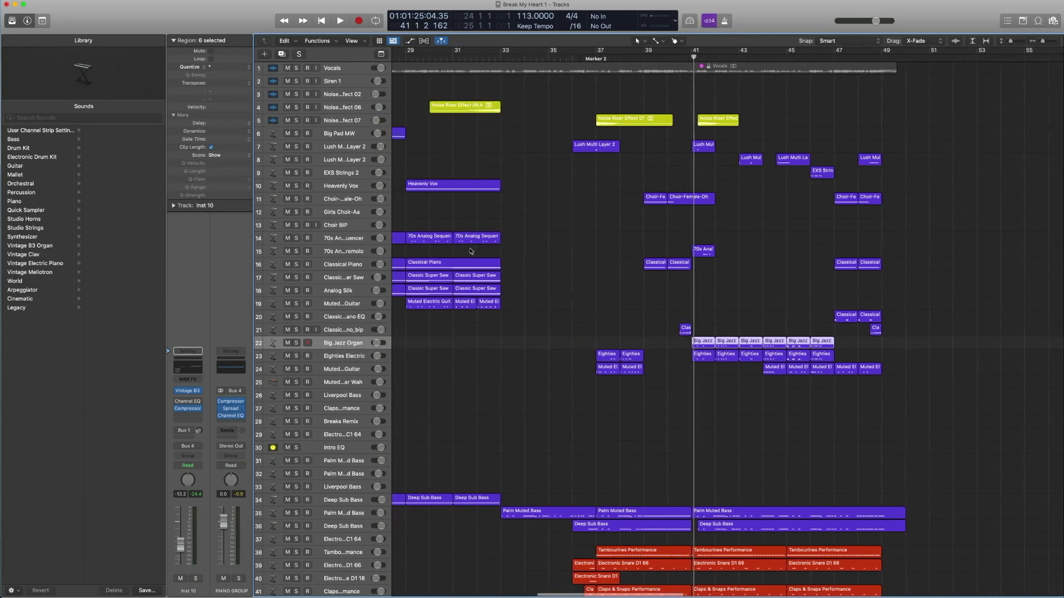
scroll(573, 224, "left", 12)
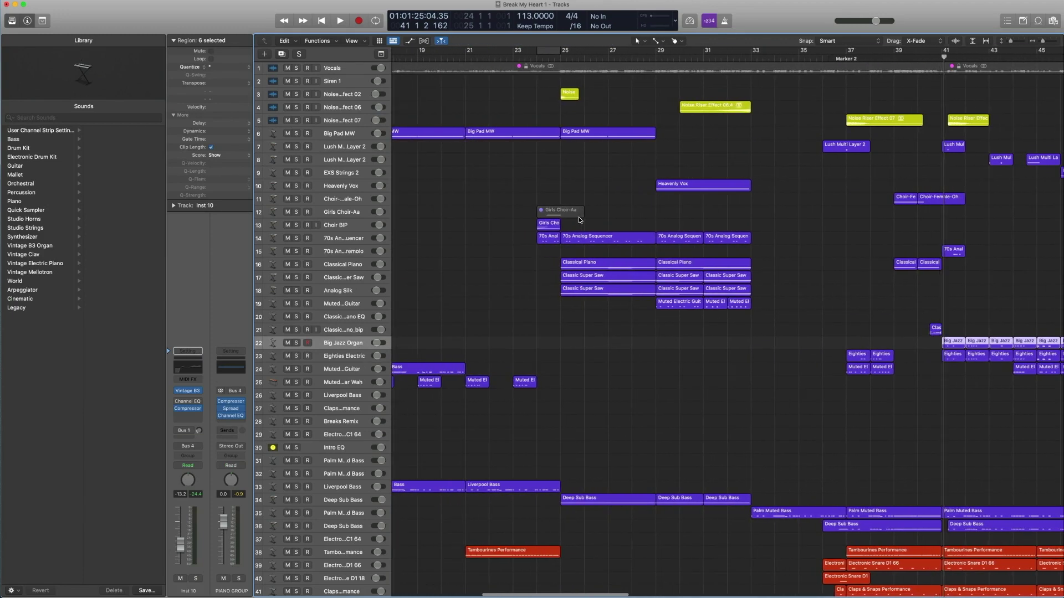